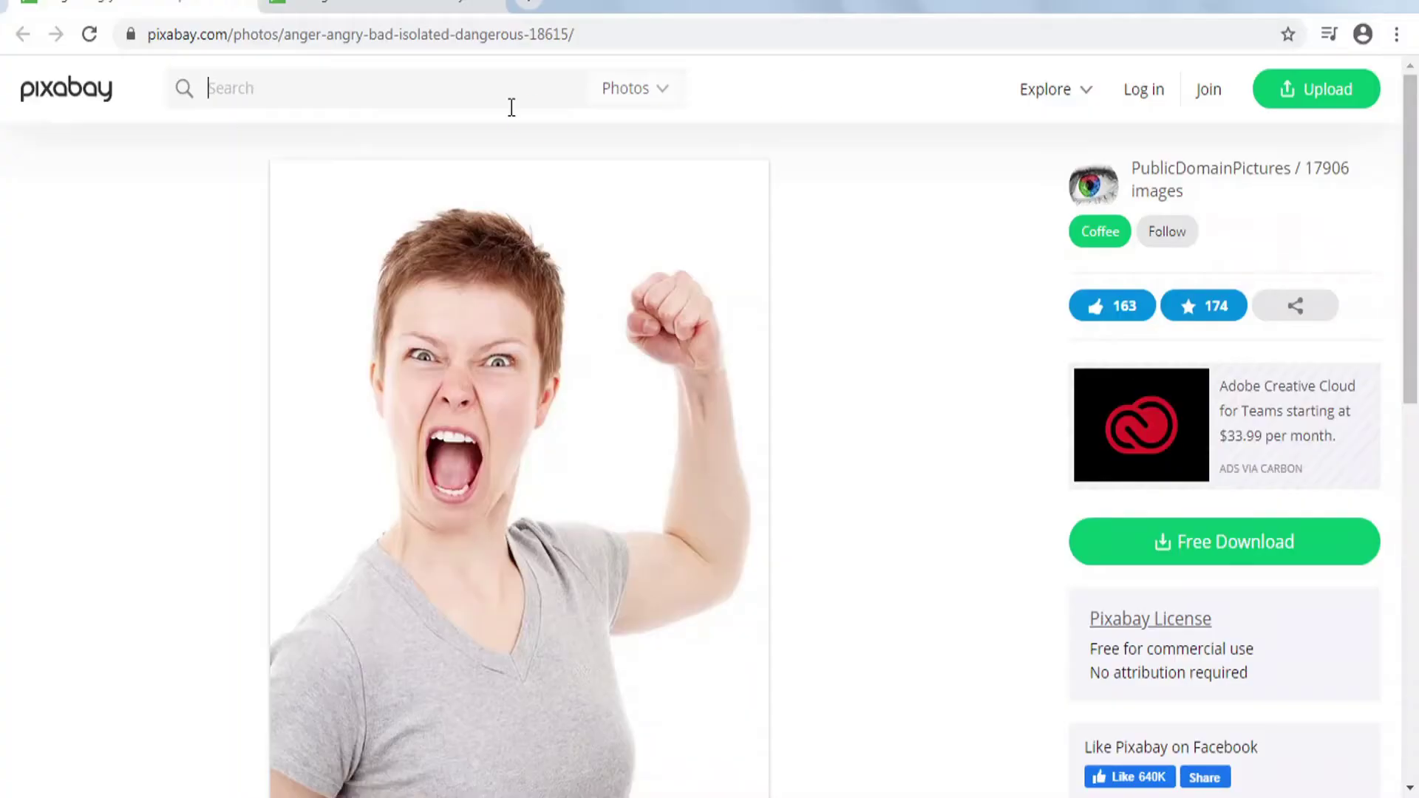
# Download the angry woman photo from Pixabay at 1280×1920, passing the reCAPTCHA check.
pyautogui.click(397, 34)
pyautogui.click(397, 35)
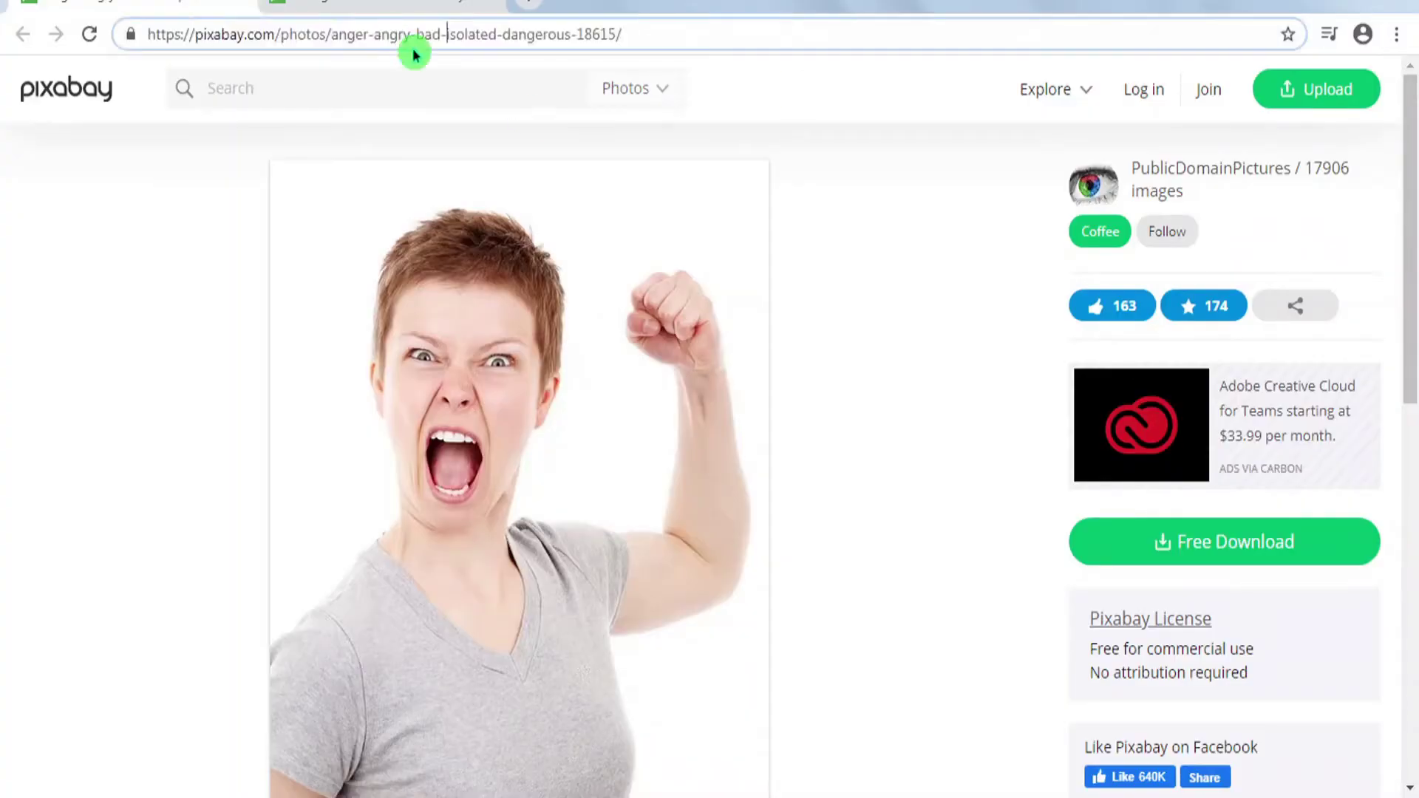
pyautogui.click(1215, 543)
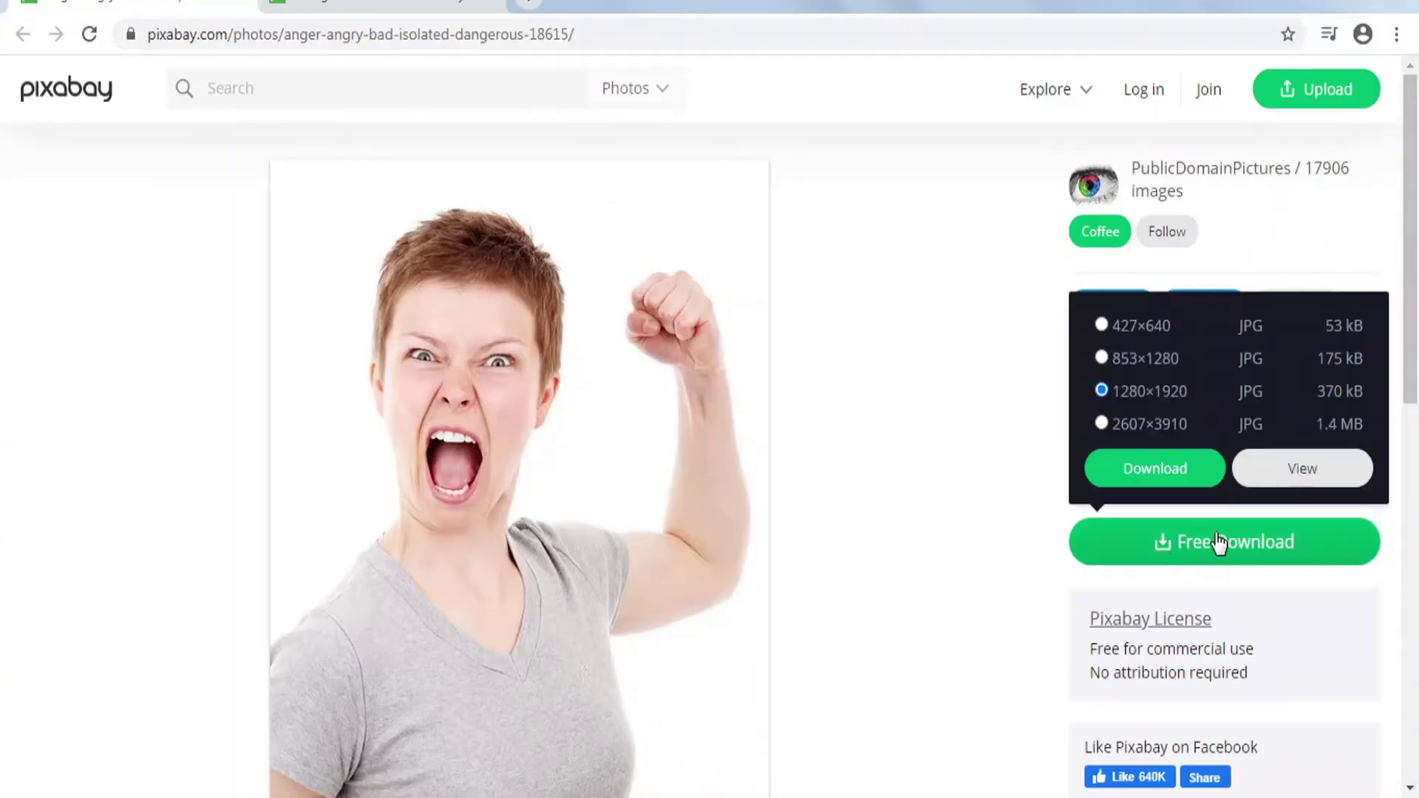
pyautogui.click(1159, 468)
pyautogui.click(610, 526)
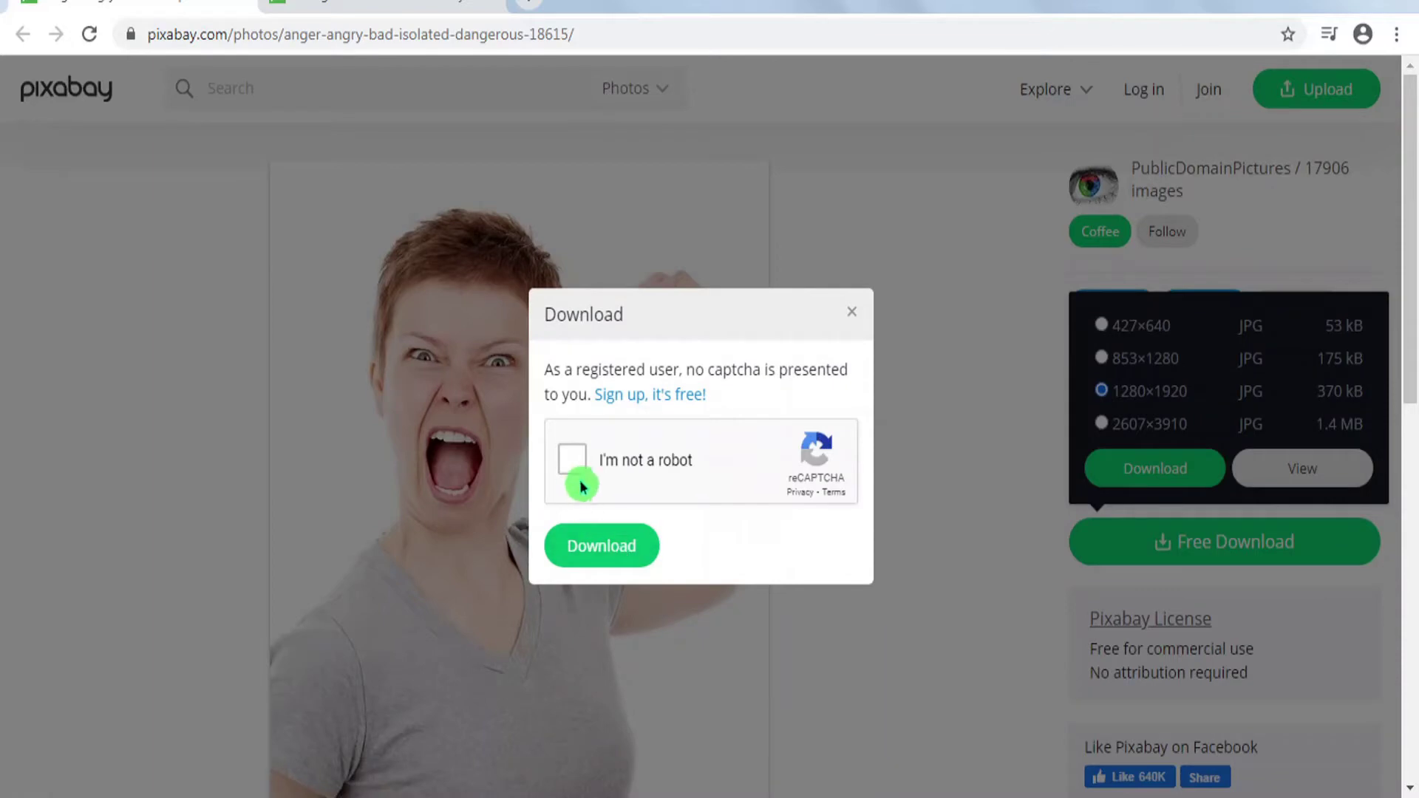
pyautogui.click(637, 556)
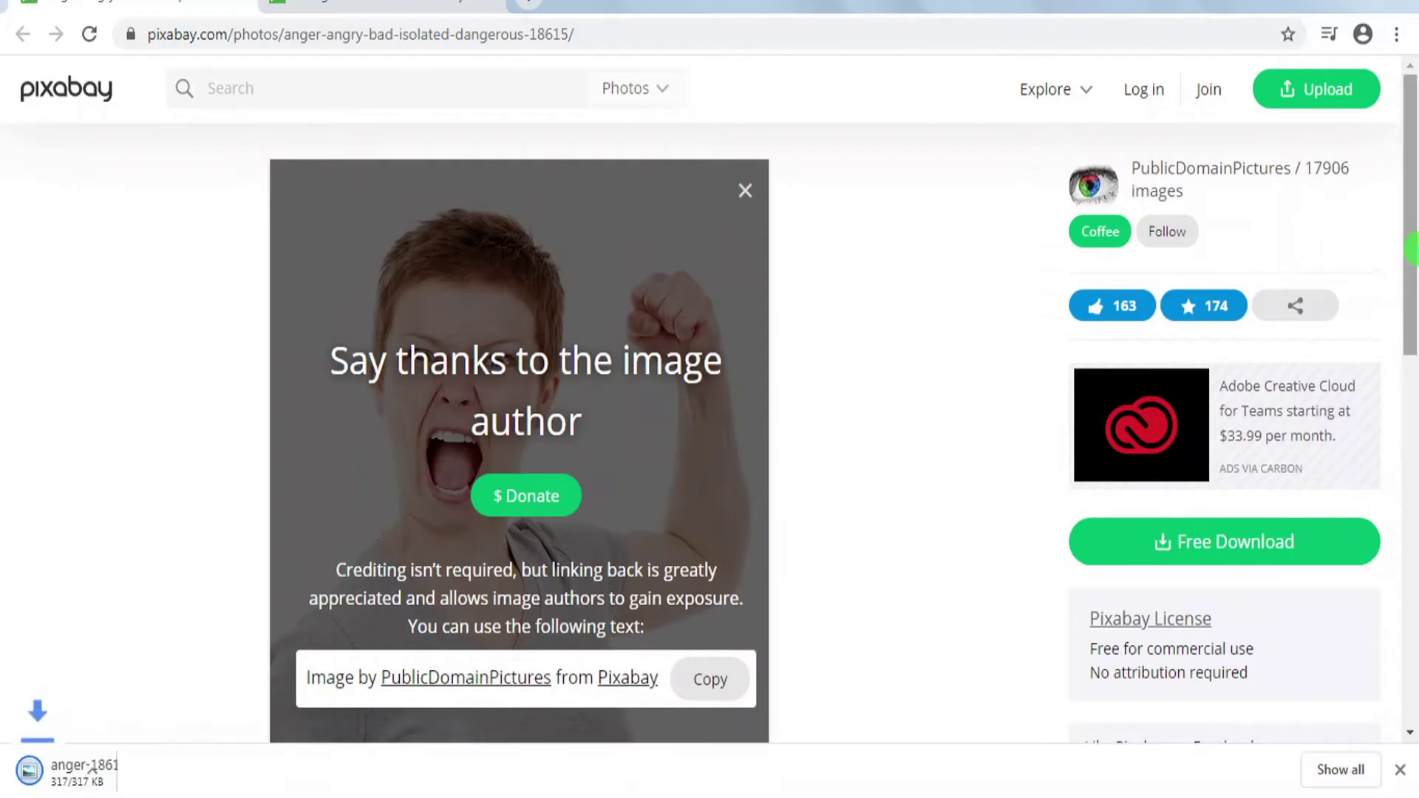
pyautogui.moveTo(1413, 251); pyautogui.dragTo(1414, 255)
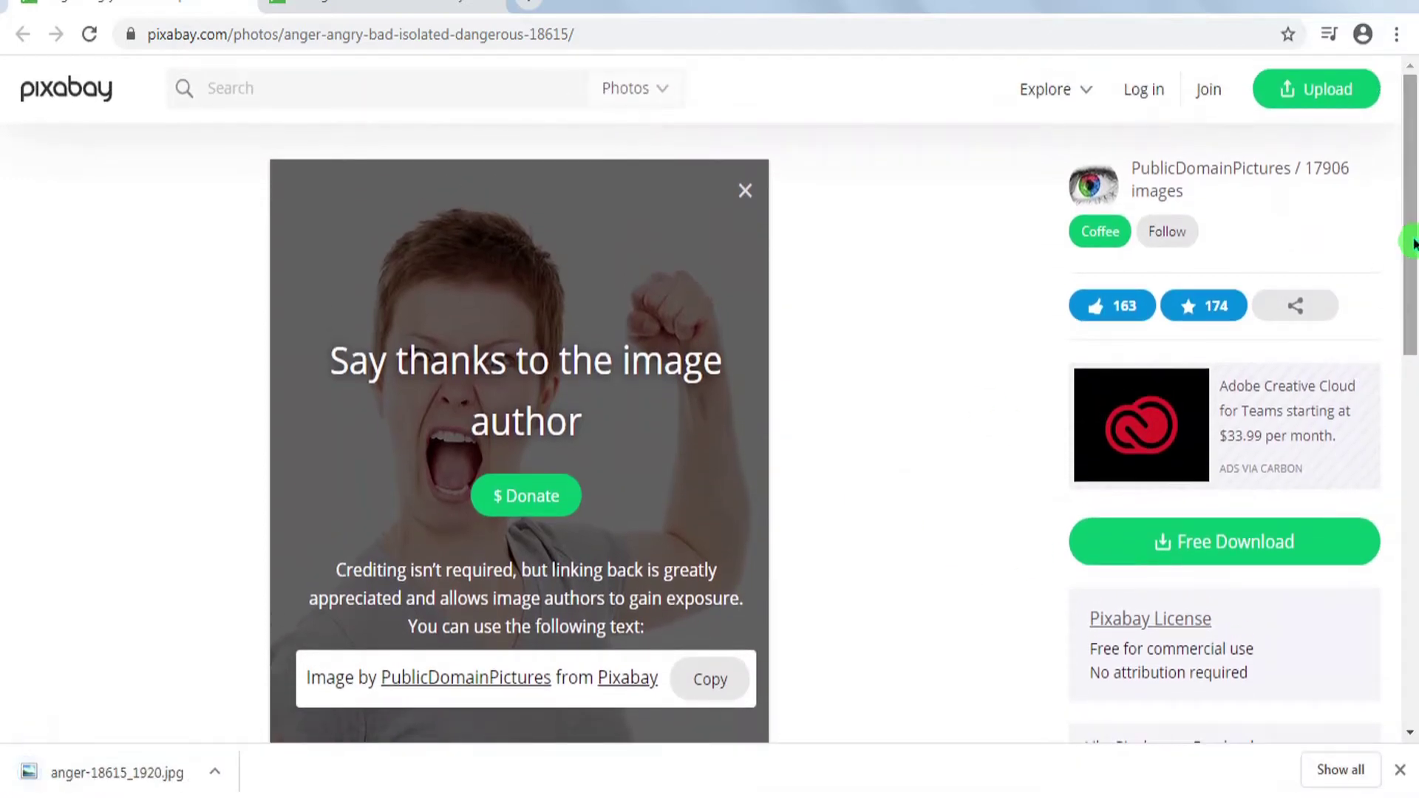
pyautogui.scroll(-2, 1404, 269)
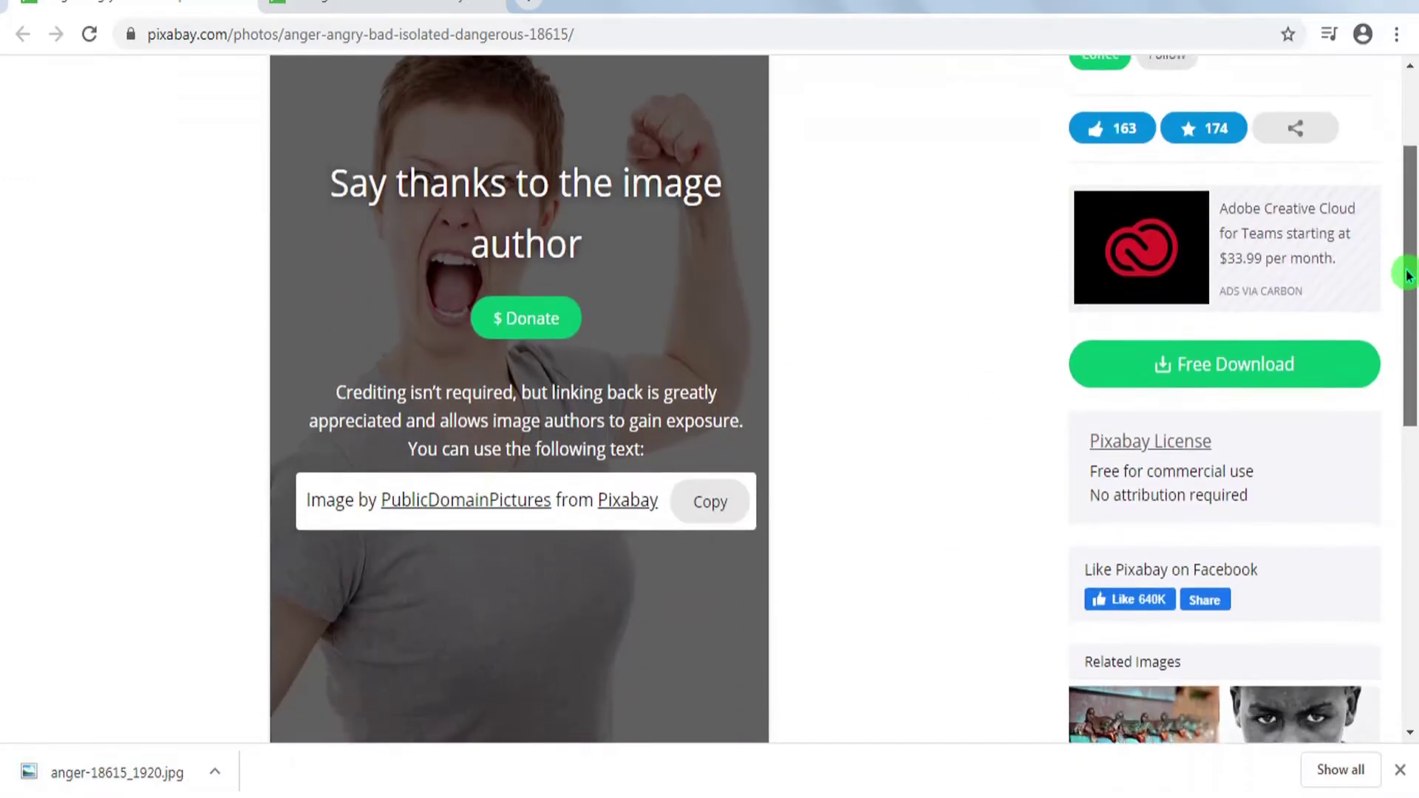
pyautogui.scroll(2, 1404, 269)
pyautogui.click(680, 34)
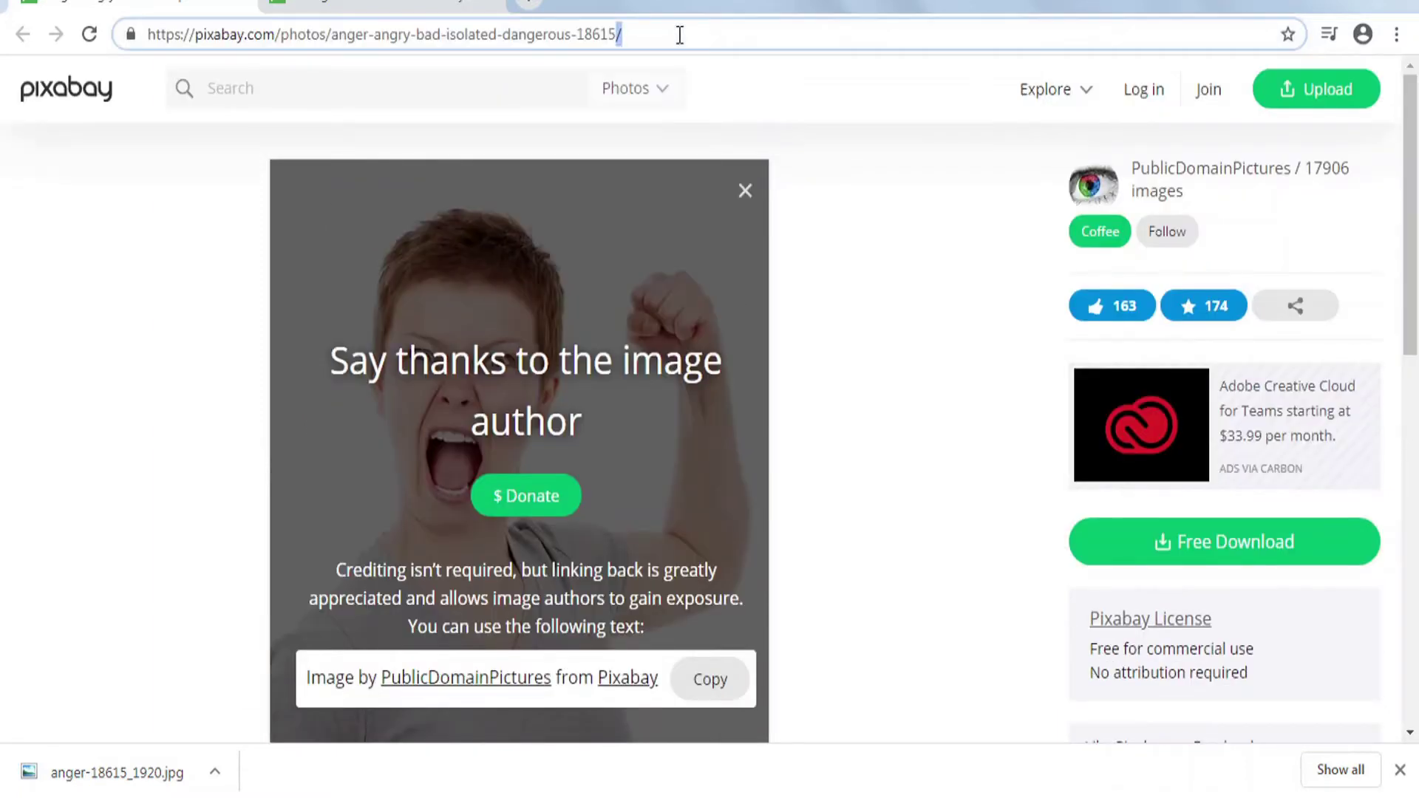
# Switch to the oranges page and download that photo at 1920×1276 after the robot check.
pyautogui.click(451, 7)
pyautogui.click(427, 24)
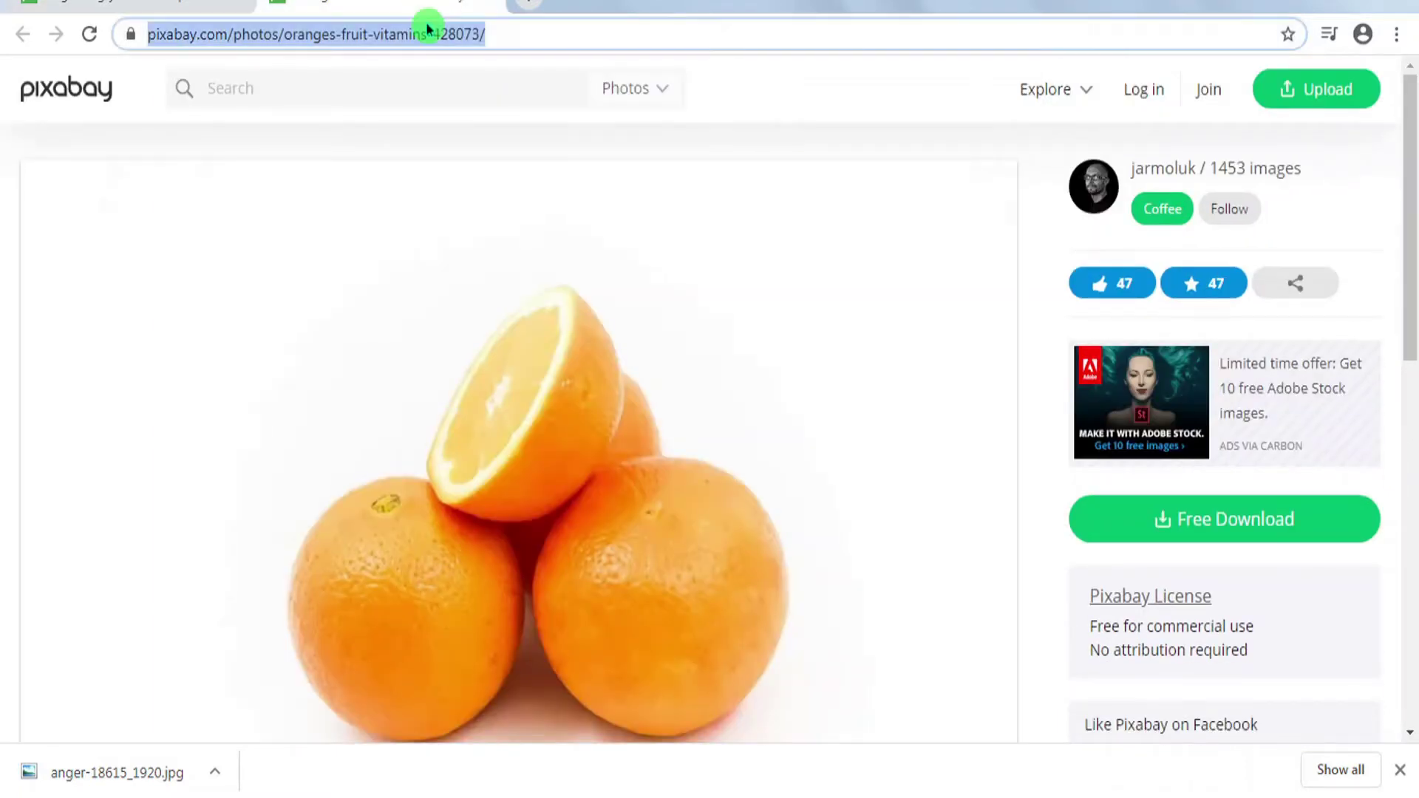
pyautogui.click(605, 31)
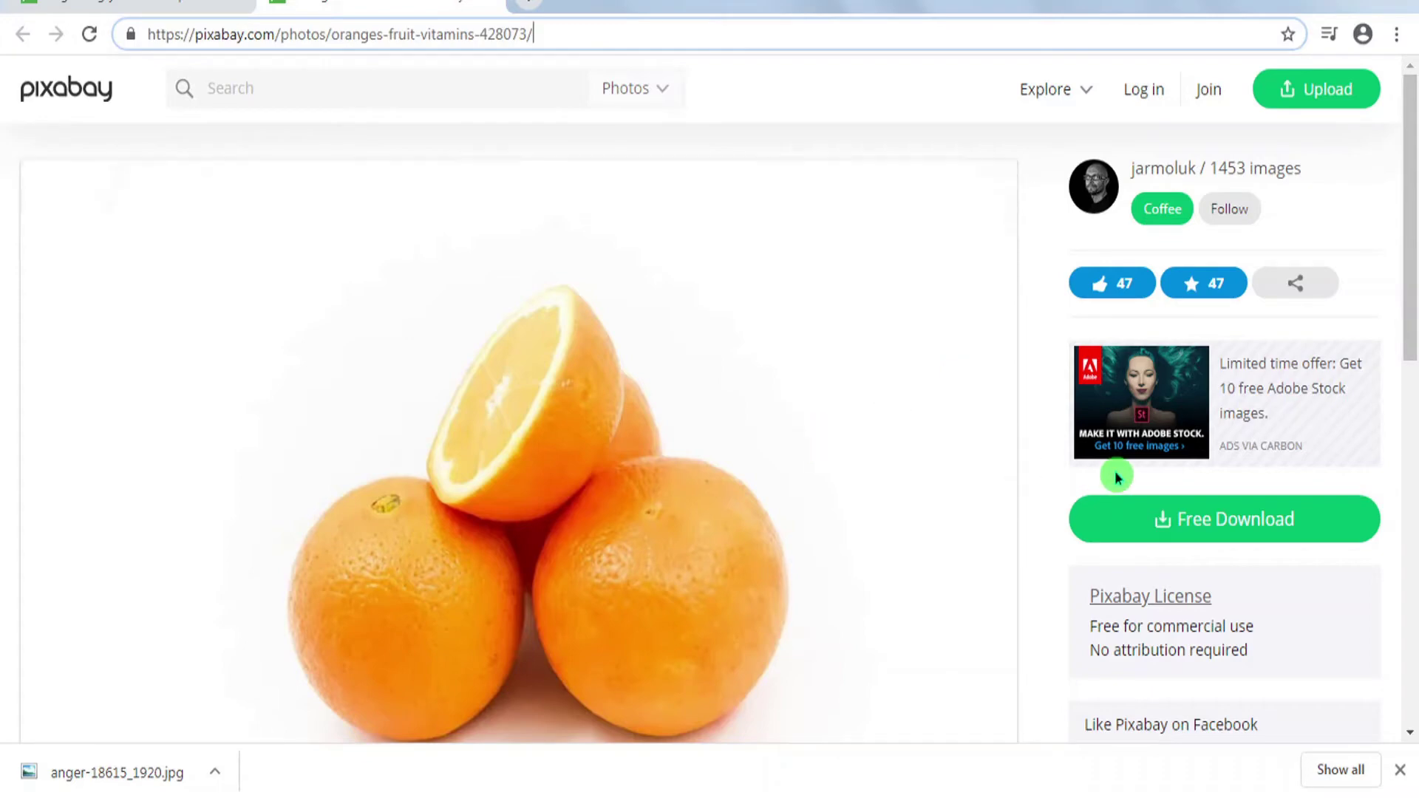
pyautogui.click(1128, 529)
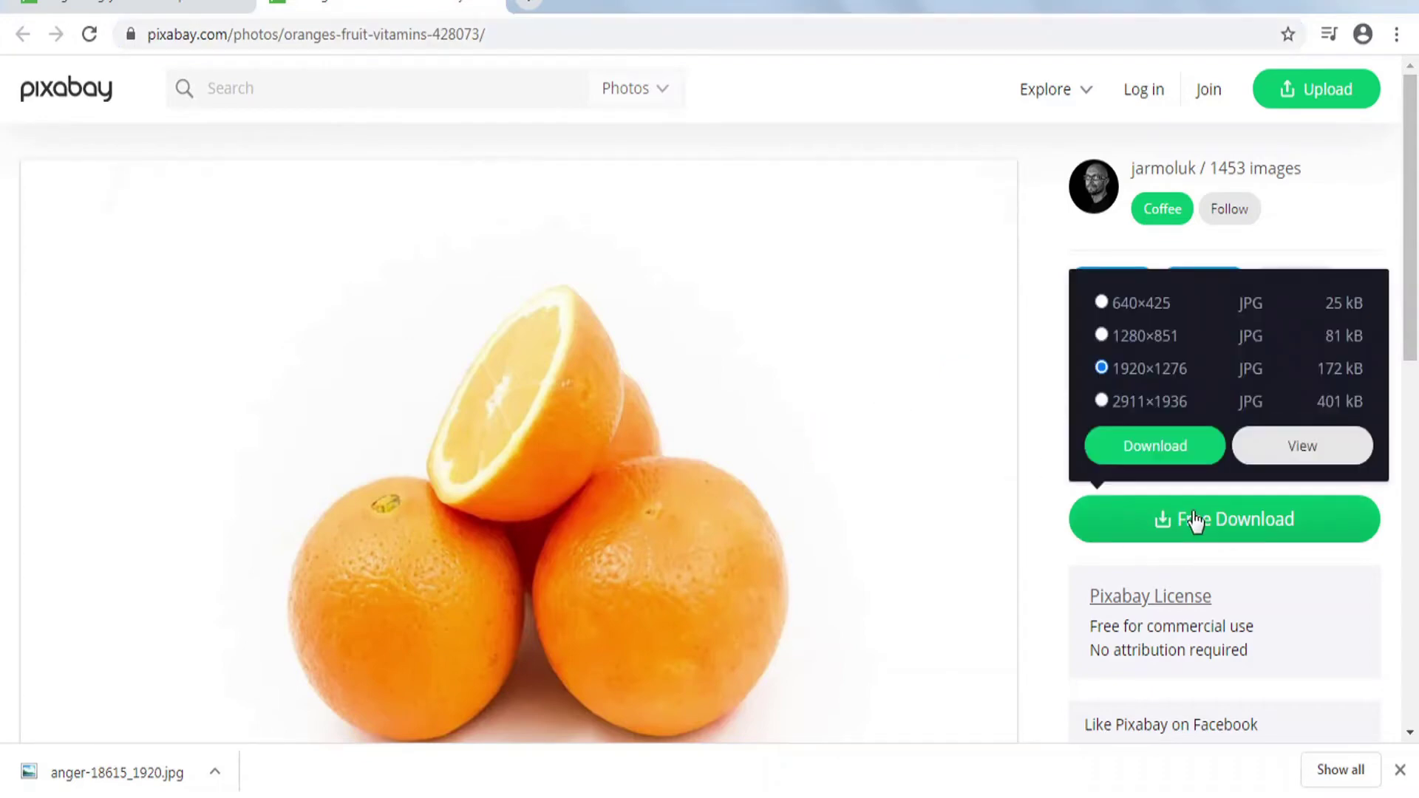
pyautogui.click(1155, 448)
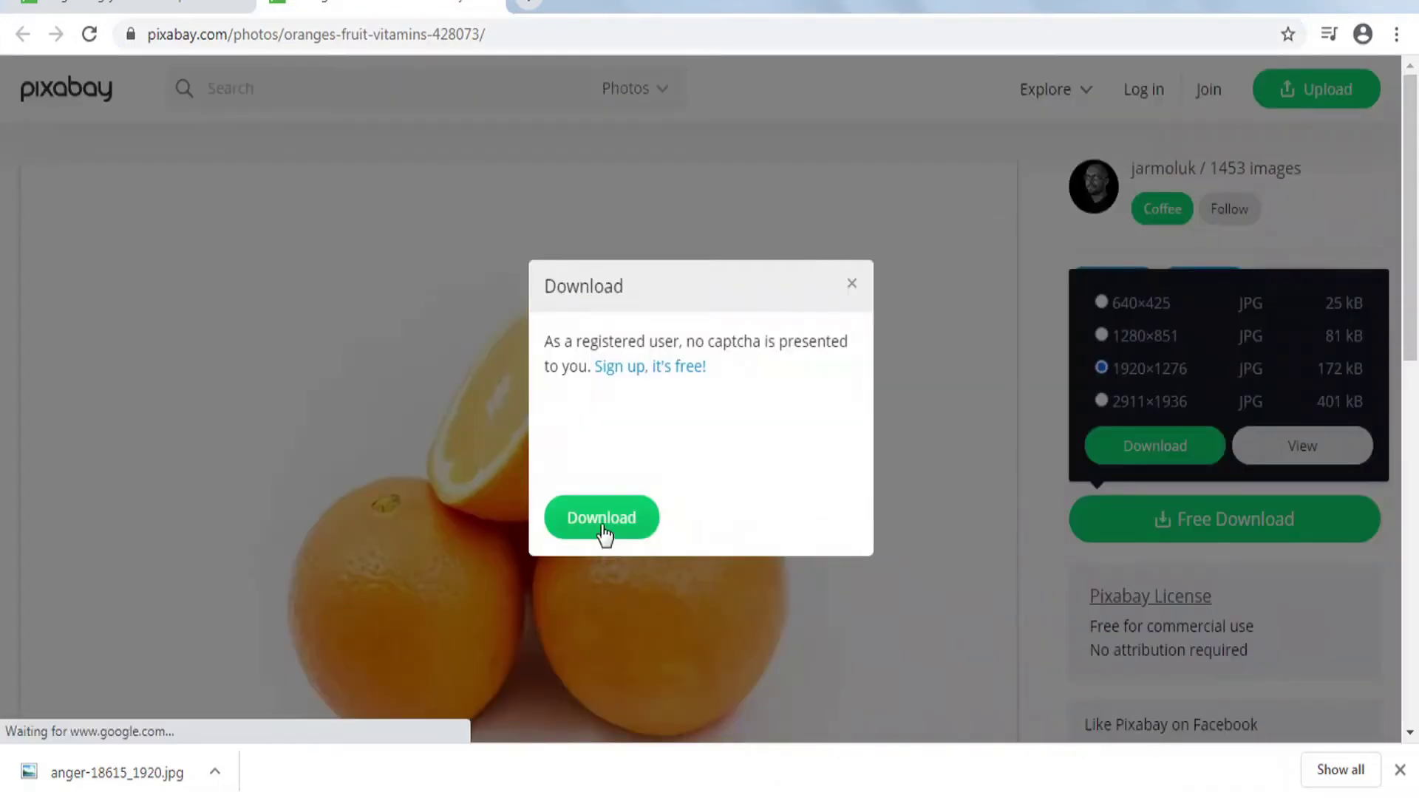
pyautogui.click(603, 528)
pyautogui.click(574, 436)
pyautogui.click(615, 529)
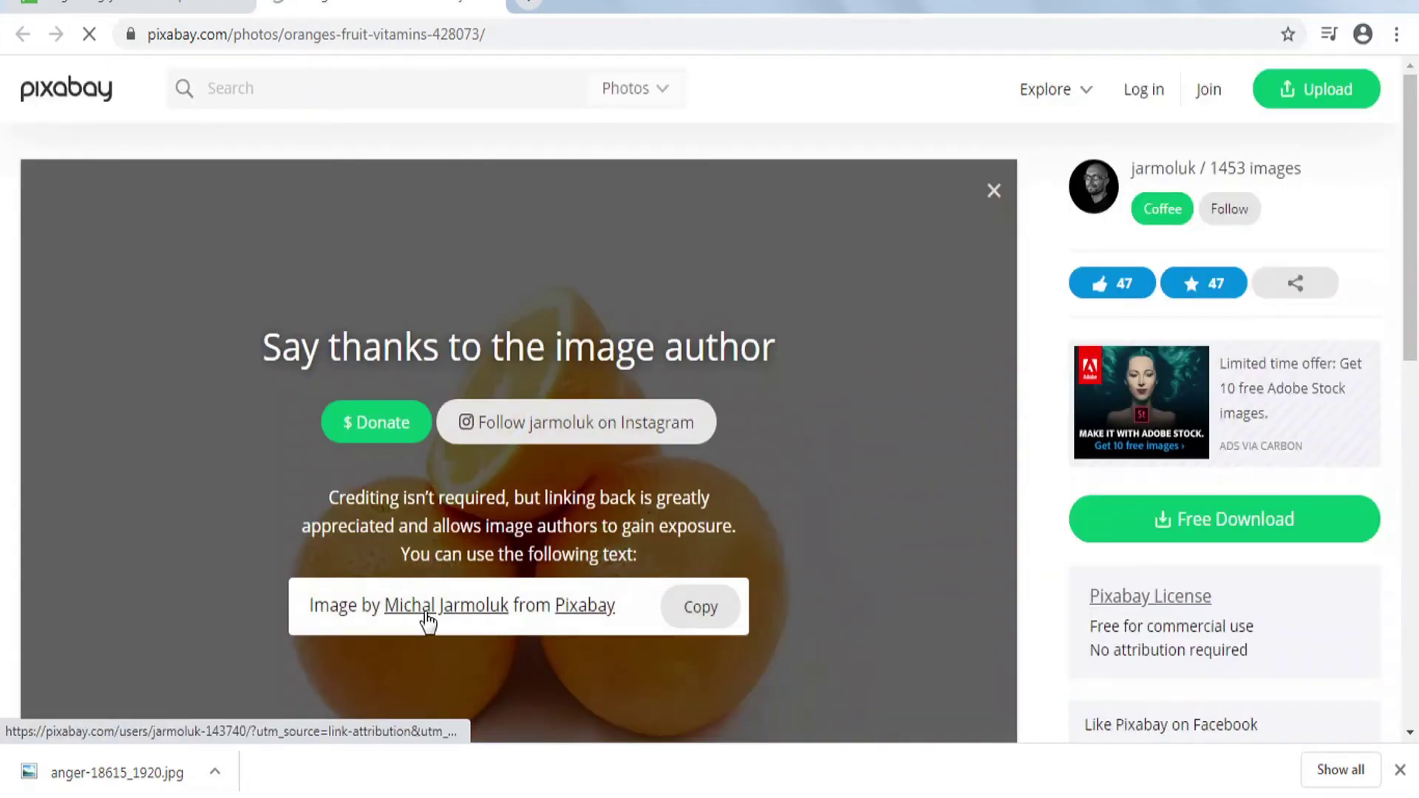
pyautogui.click(458, 701)
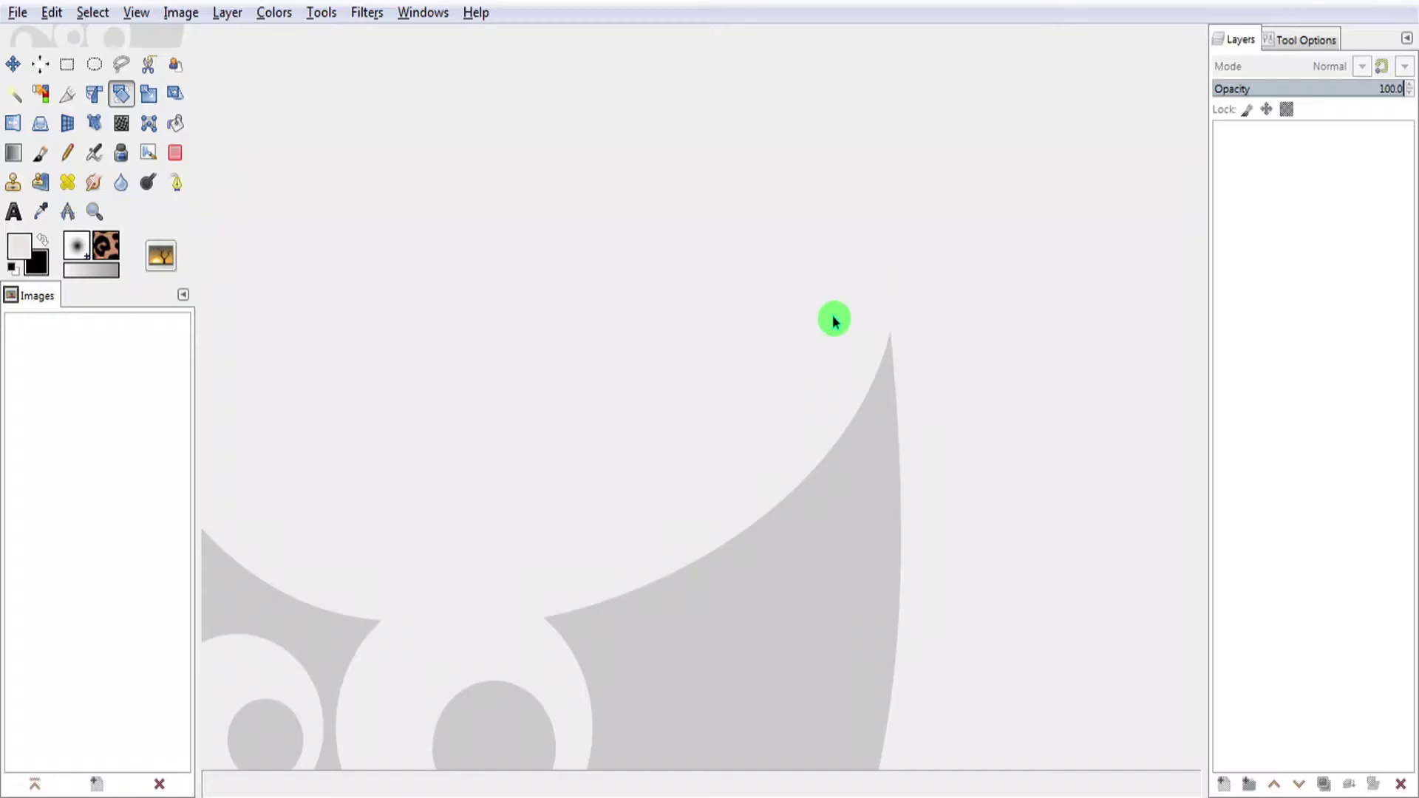
# Open anger-18615_1920.jpg and oranges-428073_1920.jpg together from the Downloads folder.
pyautogui.click(23, 13)
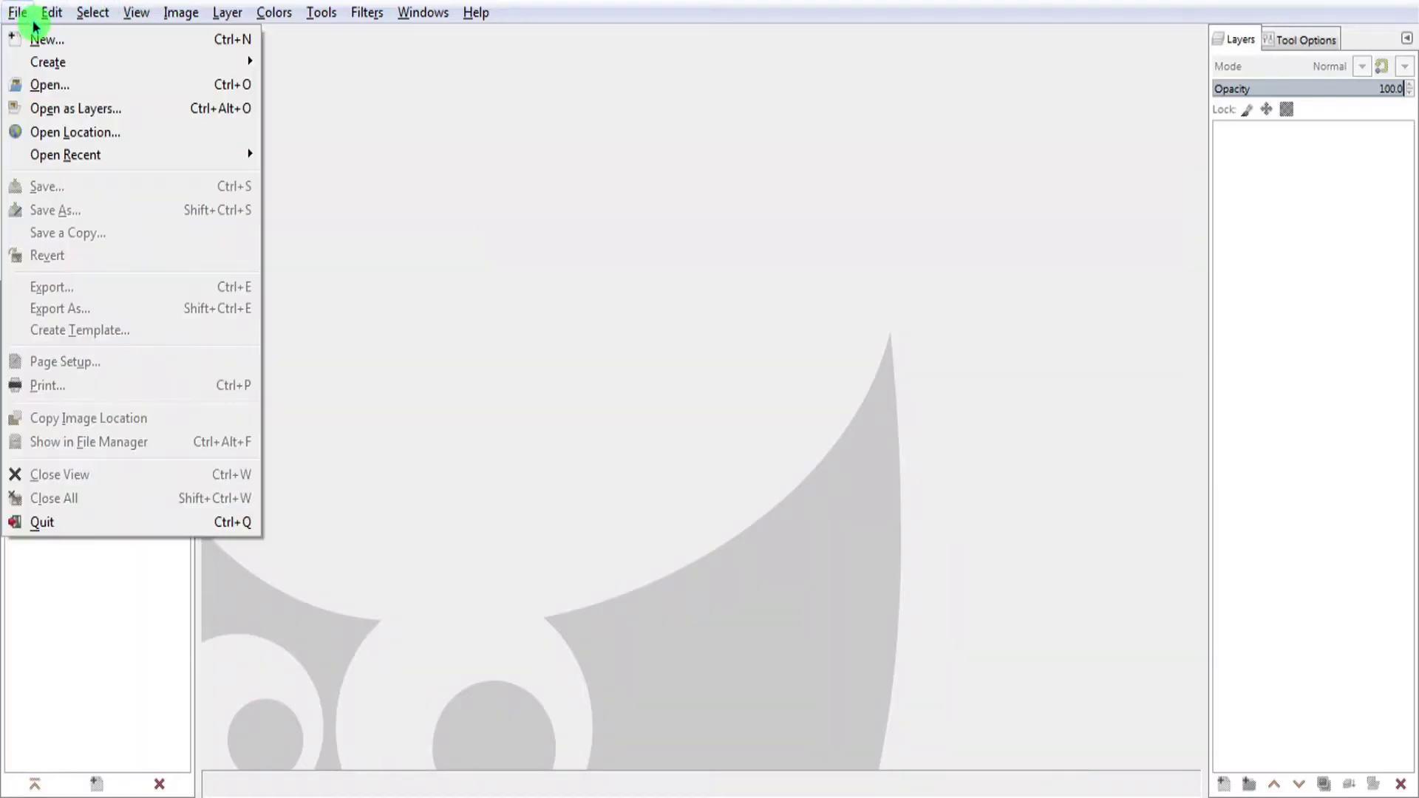
pyautogui.click(51, 86)
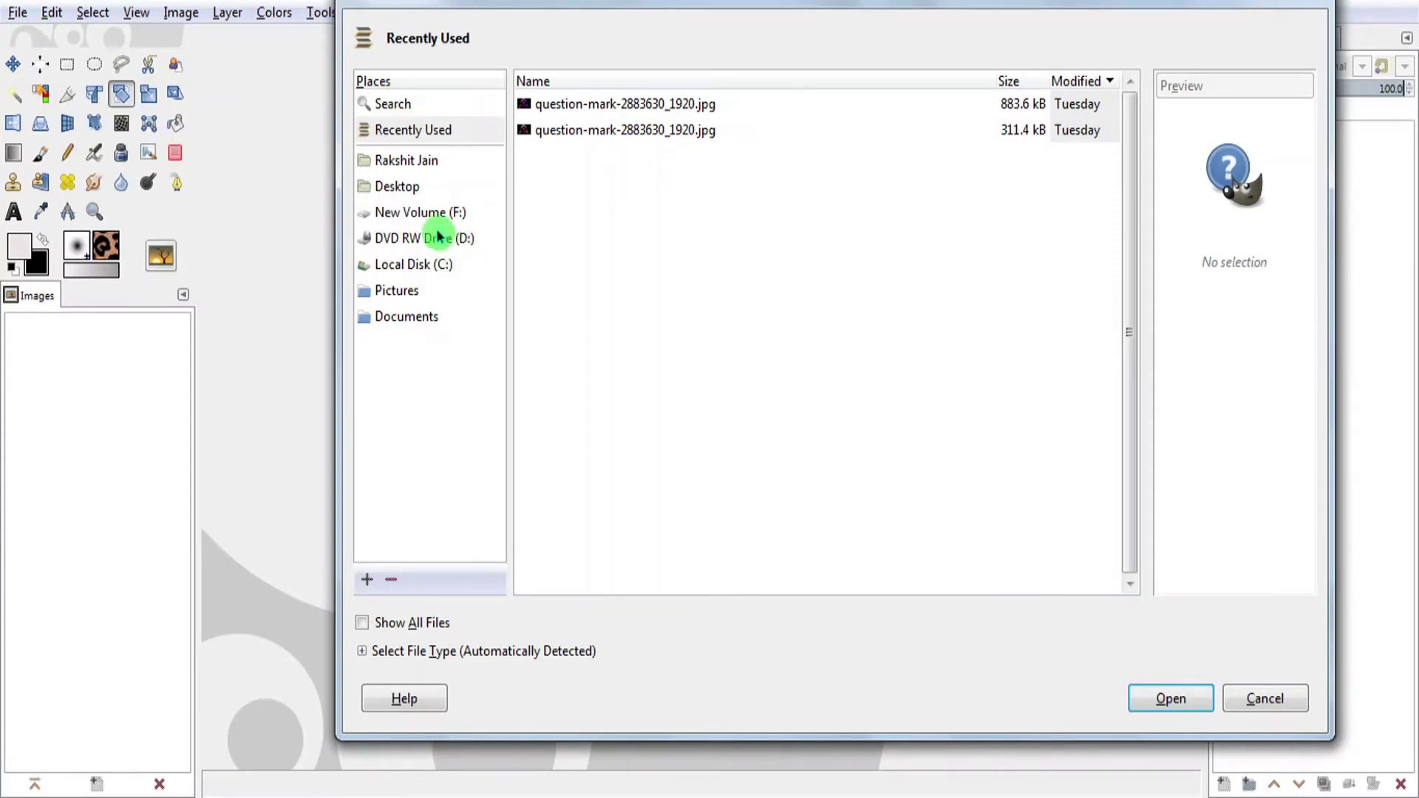
pyautogui.click(411, 167)
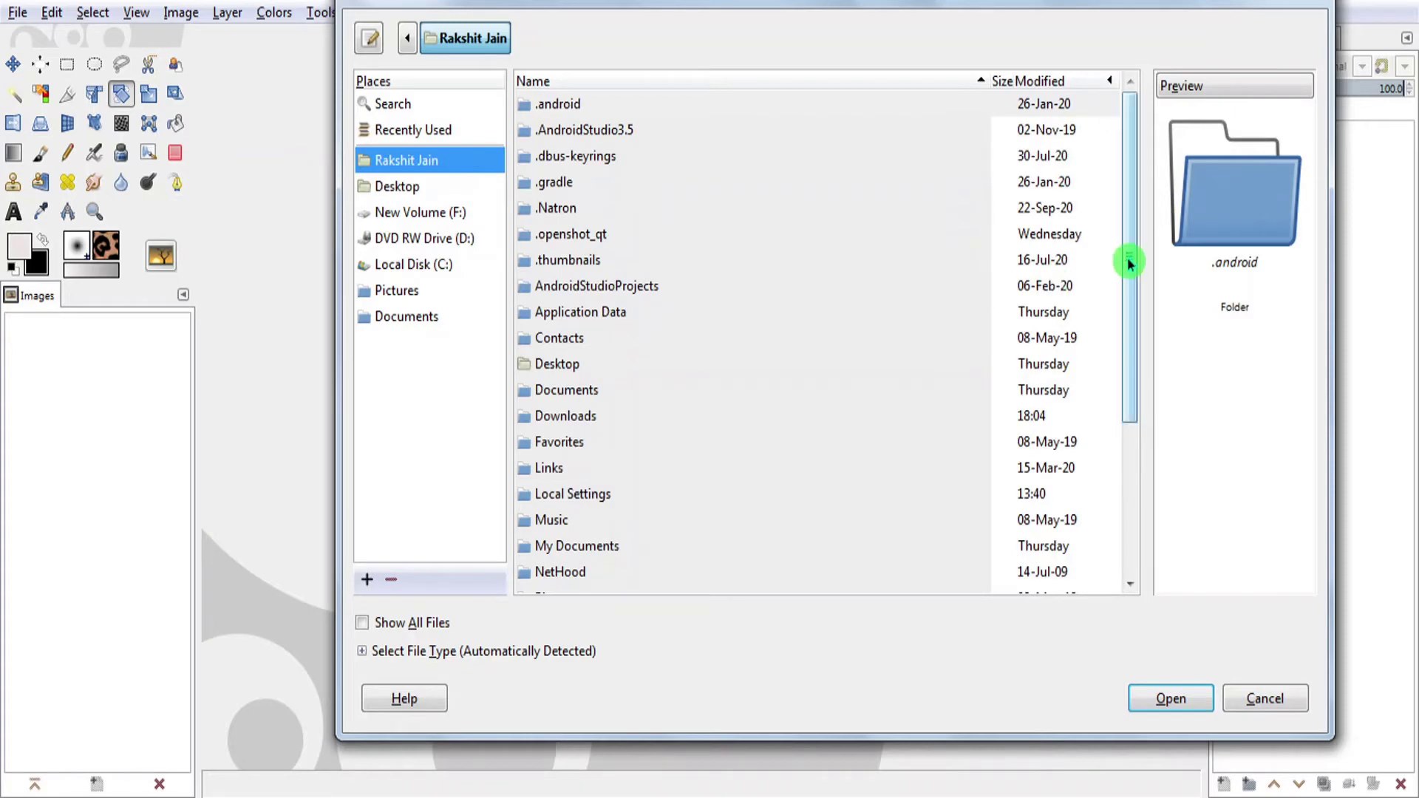
pyautogui.scroll(-1, 1128, 262)
pyautogui.doubleClick(669, 403)
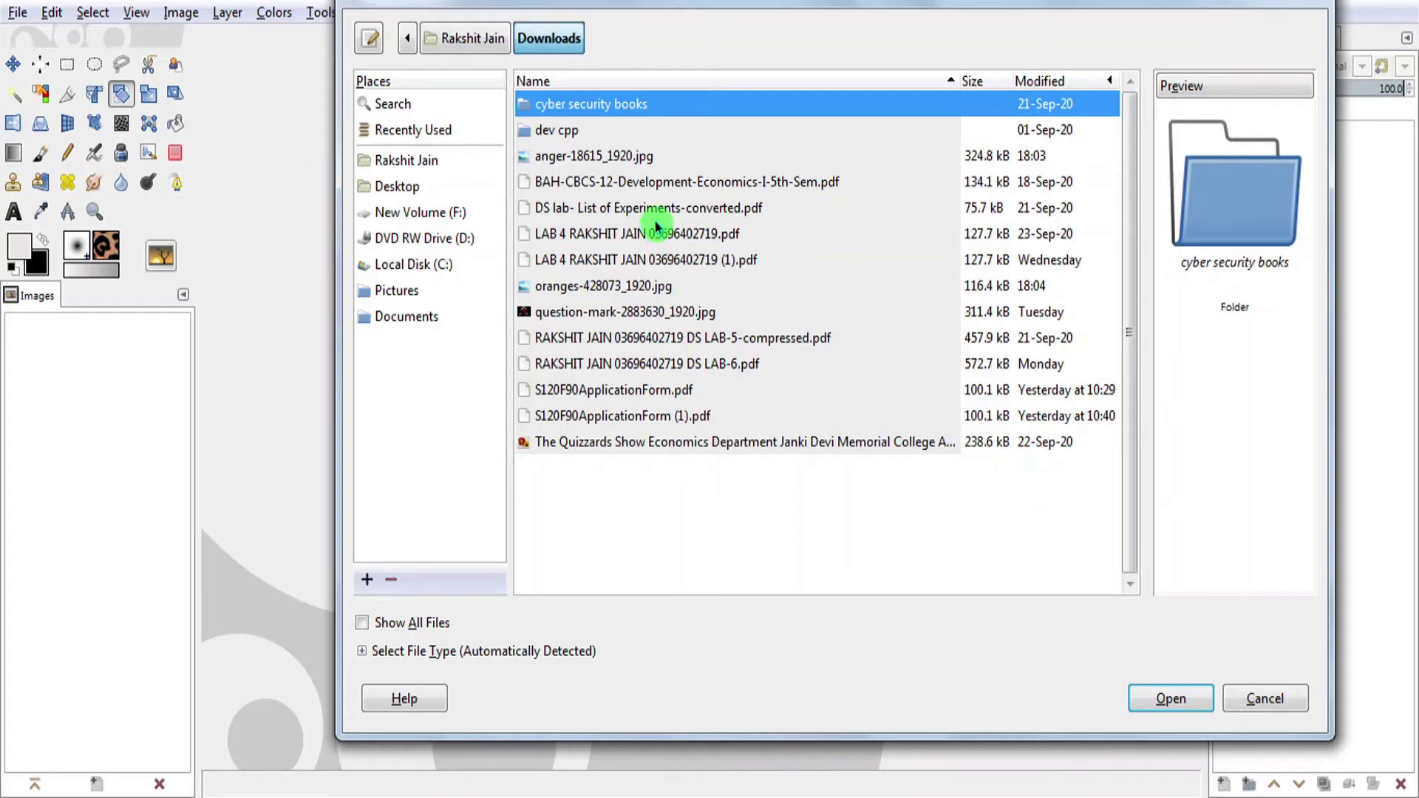
pyautogui.click(612, 164)
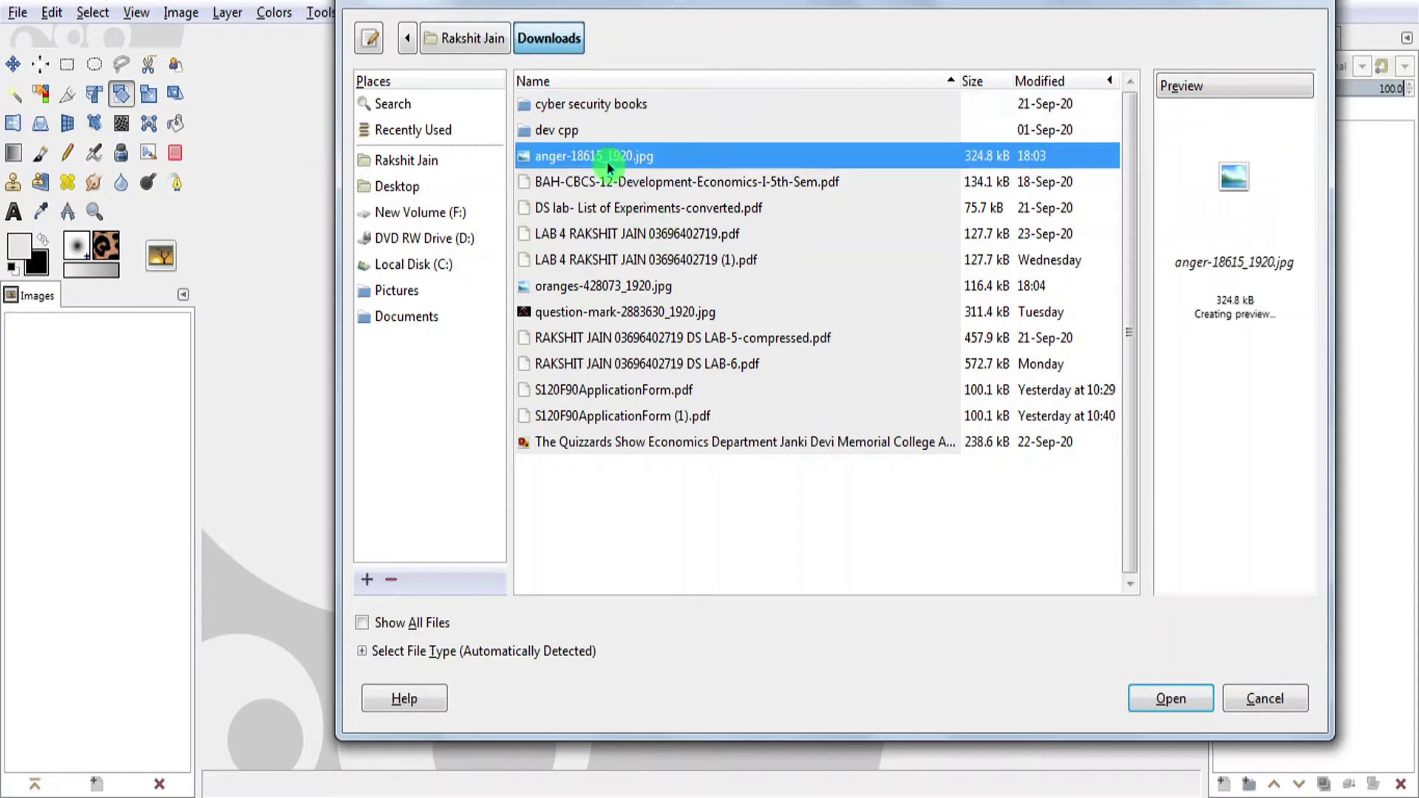
pyautogui.keyDown('ctrl'); pyautogui.click(581, 285); pyautogui.keyUp('ctrl')
pyautogui.click(1180, 691)
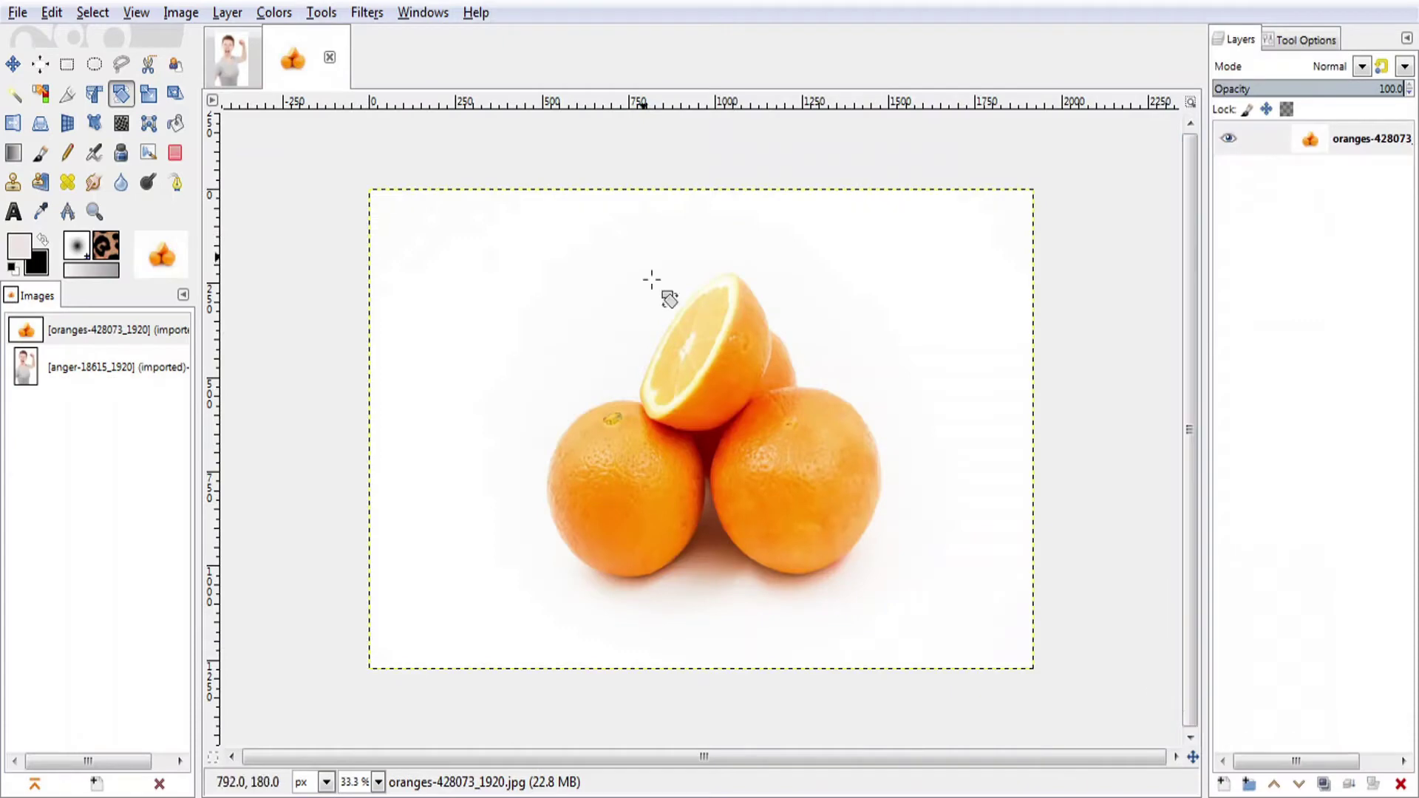
# Add an alpha channel and layer mask to the angry woman layer, with black foreground.
pyautogui.click(240, 74)
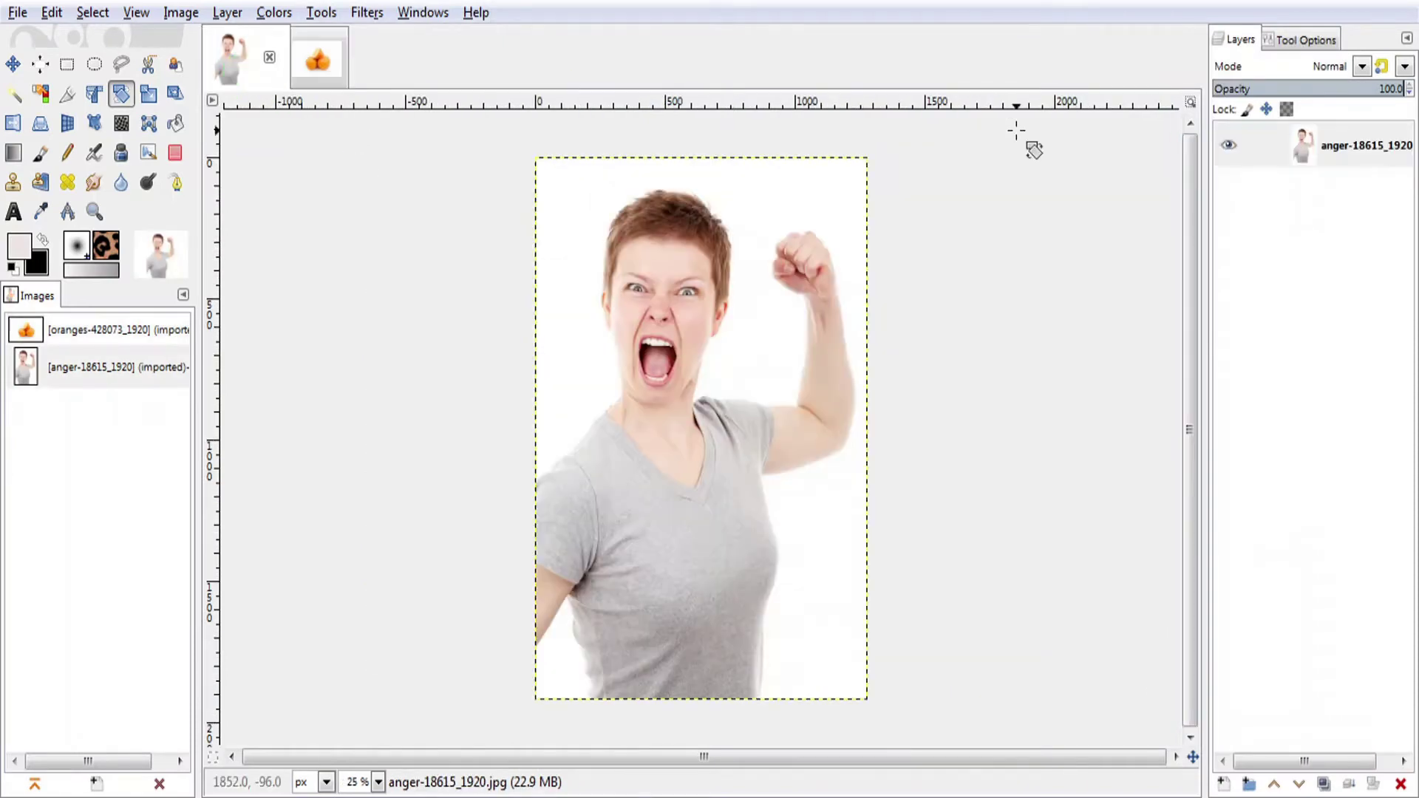
pyautogui.rightClick(1316, 154)
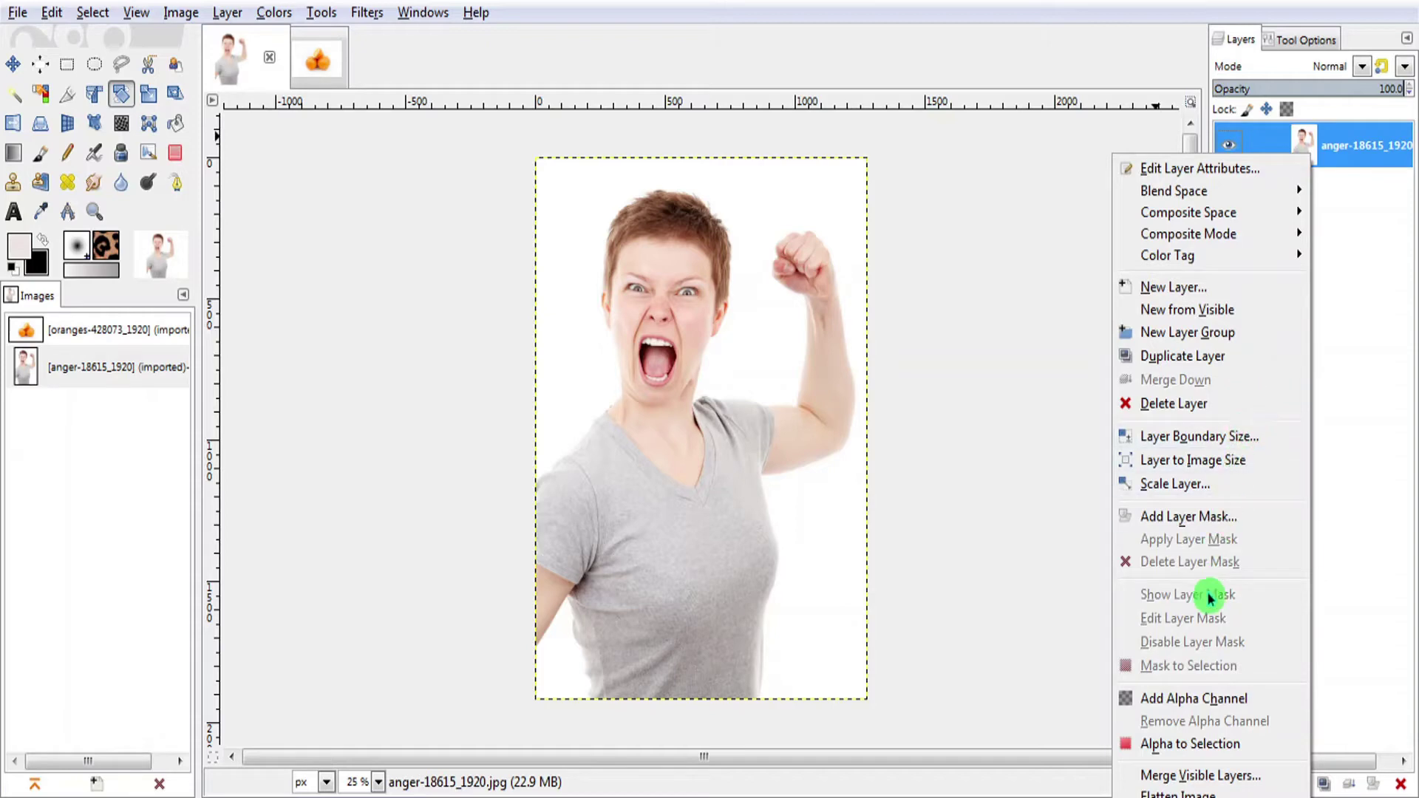
pyautogui.click(1178, 705)
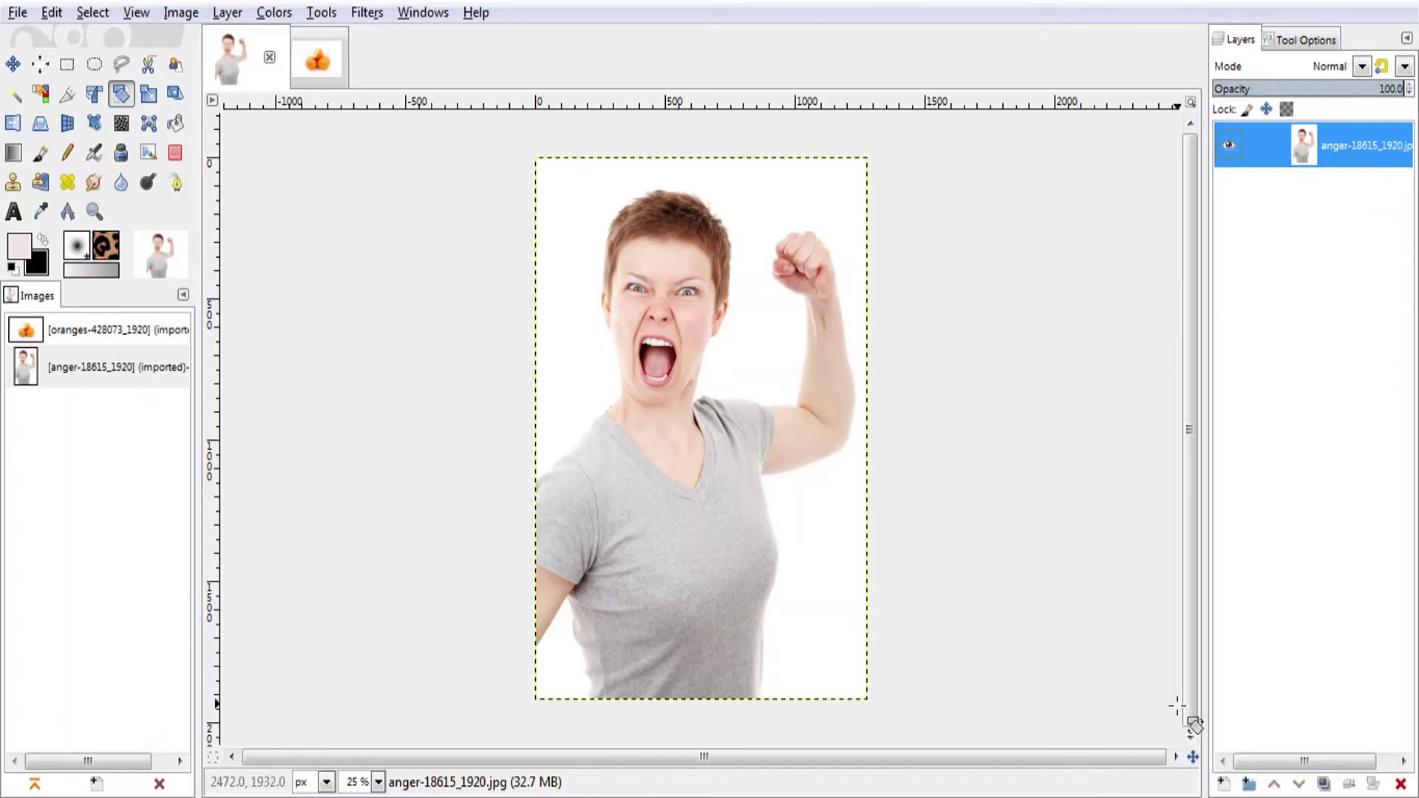
pyautogui.rightClick(1314, 157)
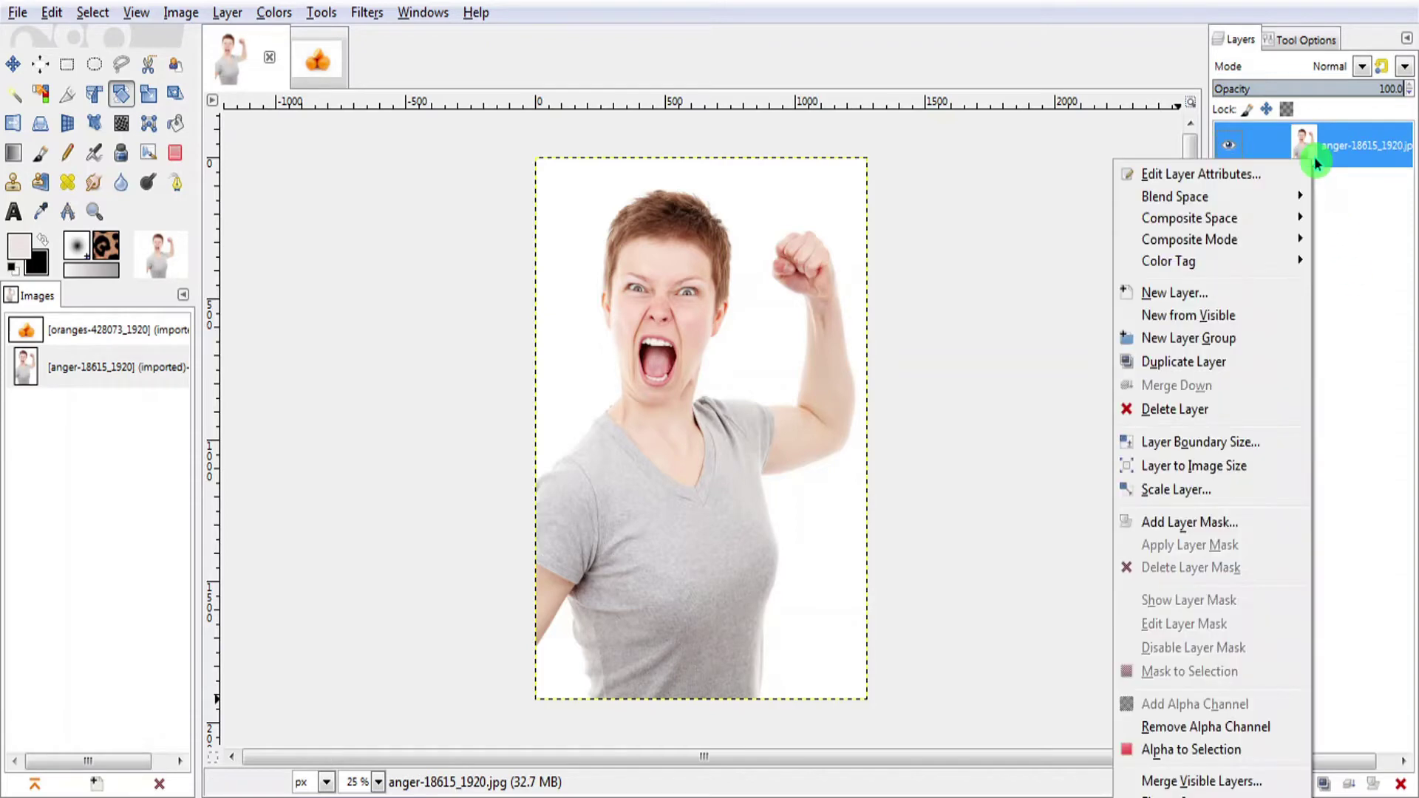
pyautogui.click(1213, 525)
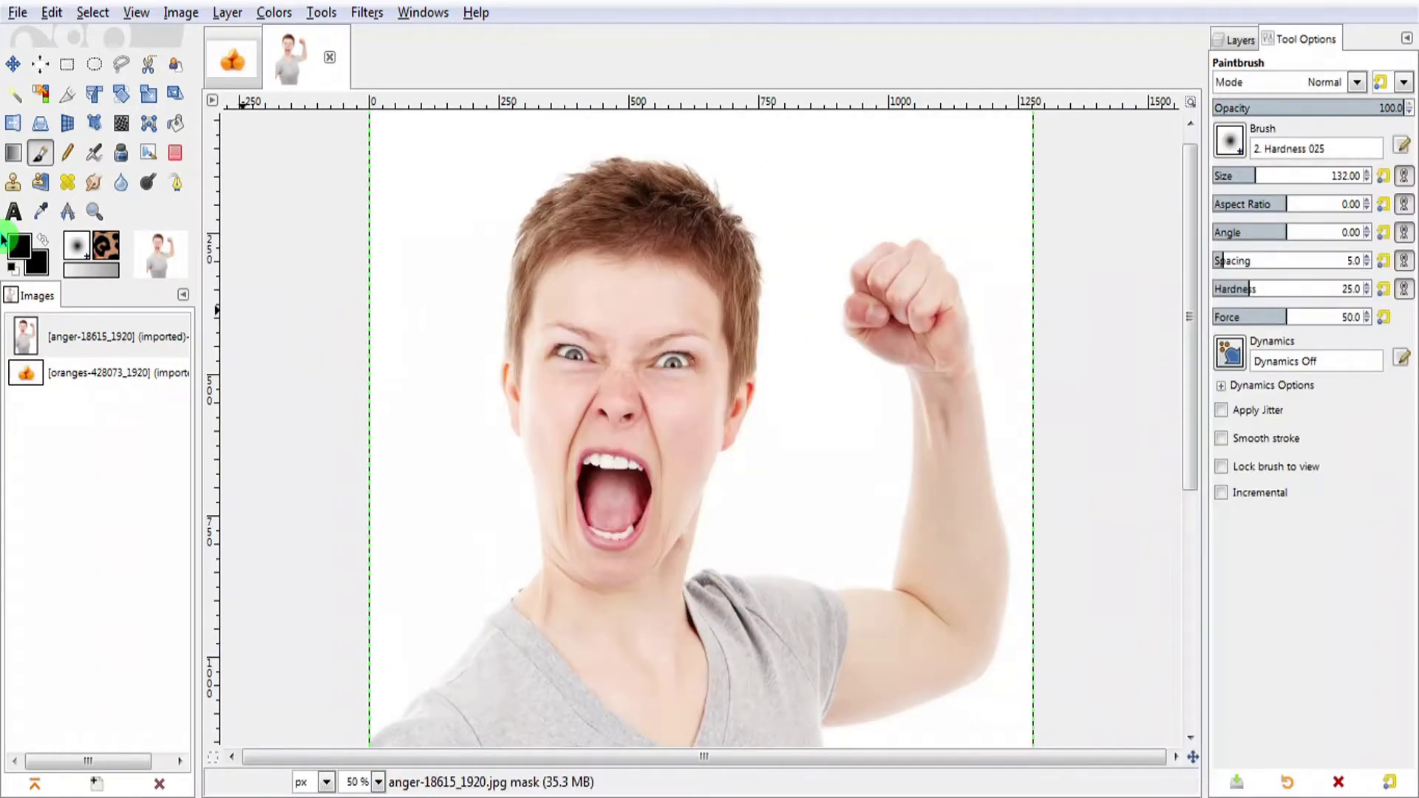
pyautogui.click(17, 247)
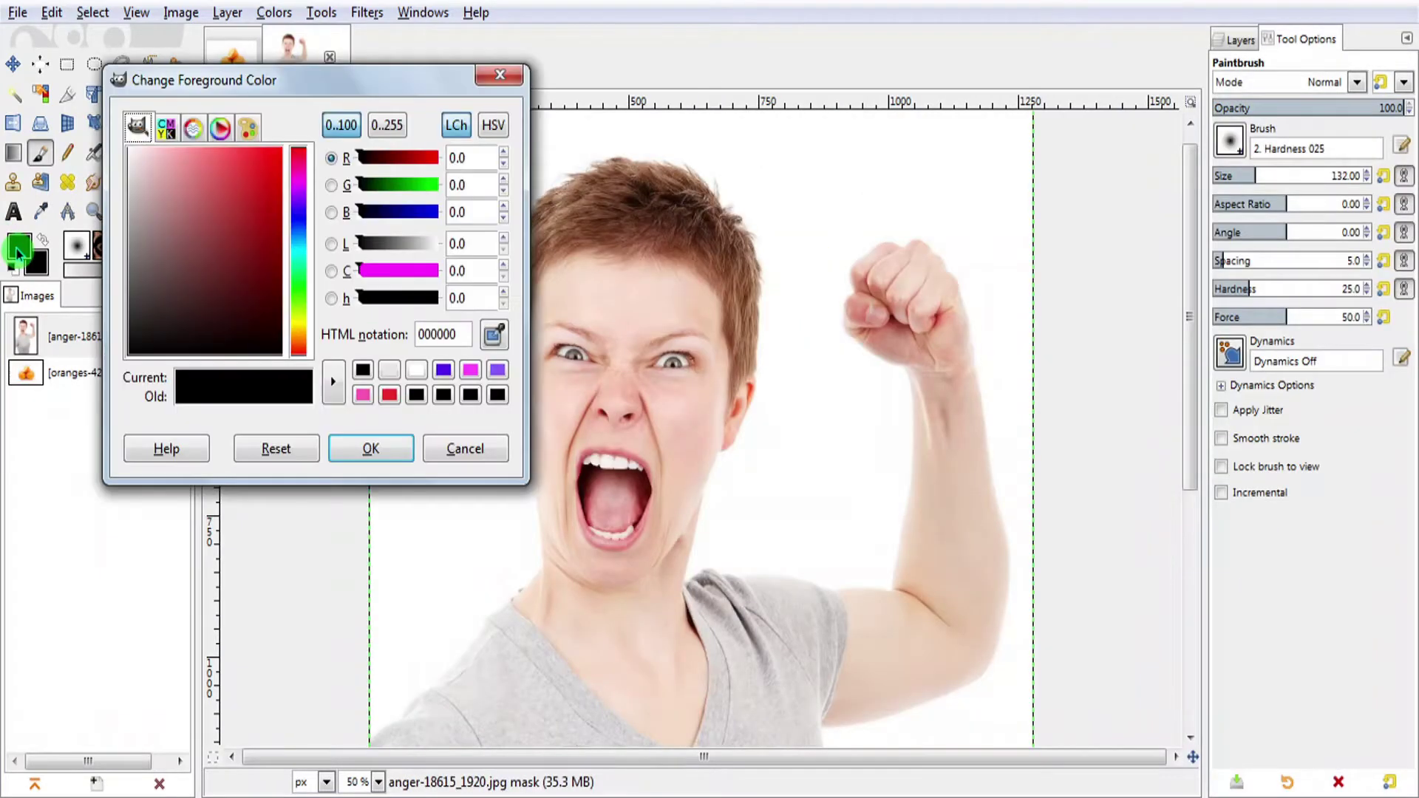
pyautogui.click(383, 451)
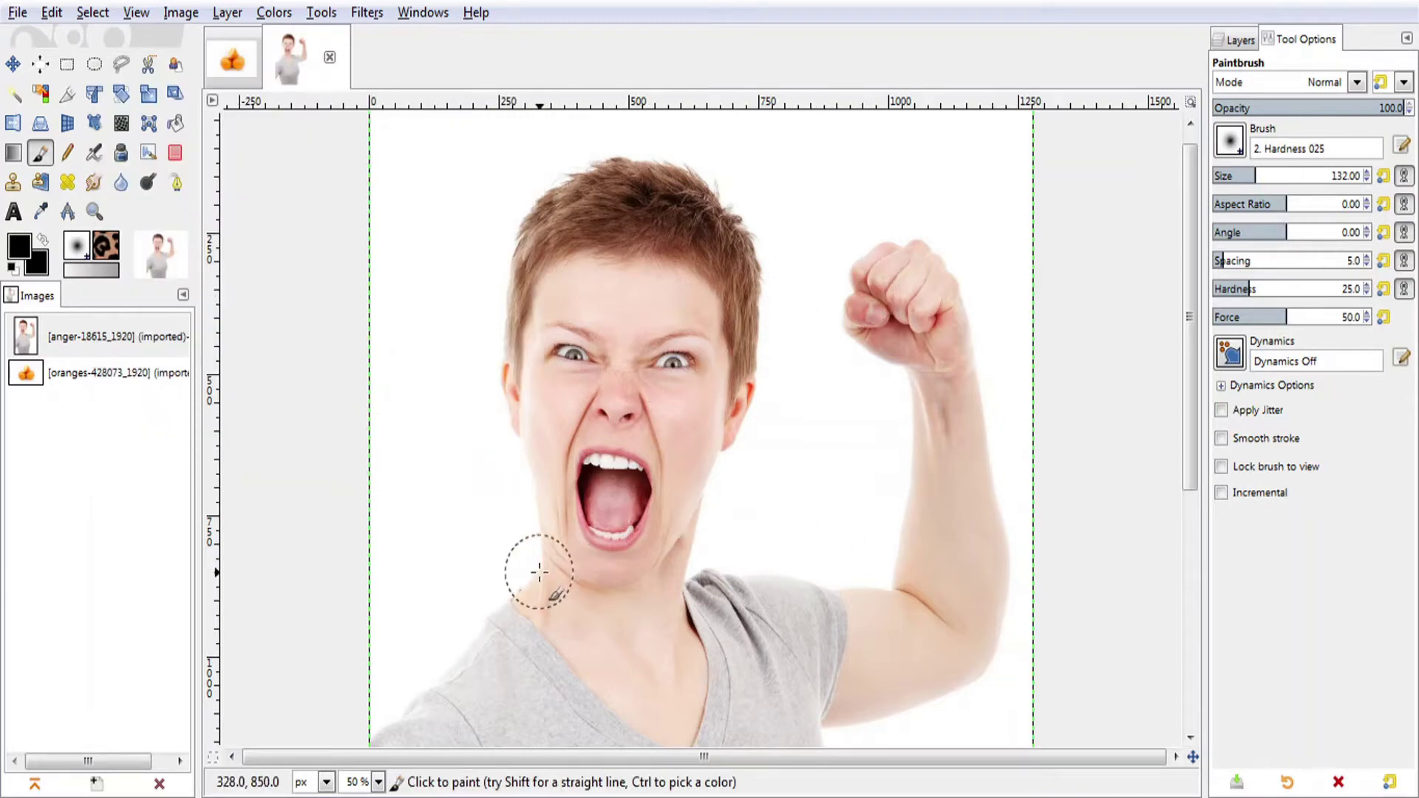
# Paint black on the mask over the neck, chin and shoulders using a larger hard brush.
pyautogui.moveTo(538, 572)
pyautogui.mouseDown()
pyautogui.moveTo(657, 607)
pyautogui.moveTo(670, 569)
pyautogui.moveTo(680, 592)
pyautogui.moveTo(754, 443)
pyautogui.moveTo(751, 329)
pyautogui.moveTo(636, 259)
pyautogui.moveTo(576, 267)
pyautogui.moveTo(502, 307)
pyautogui.moveTo(470, 421)
pyautogui.moveTo(491, 475)
pyautogui.moveTo(495, 443)
pyautogui.moveTo(531, 577)
pyautogui.moveTo(512, 529)
pyautogui.moveTo(541, 565)
pyautogui.moveTo(504, 379)
pyautogui.mouseUp()
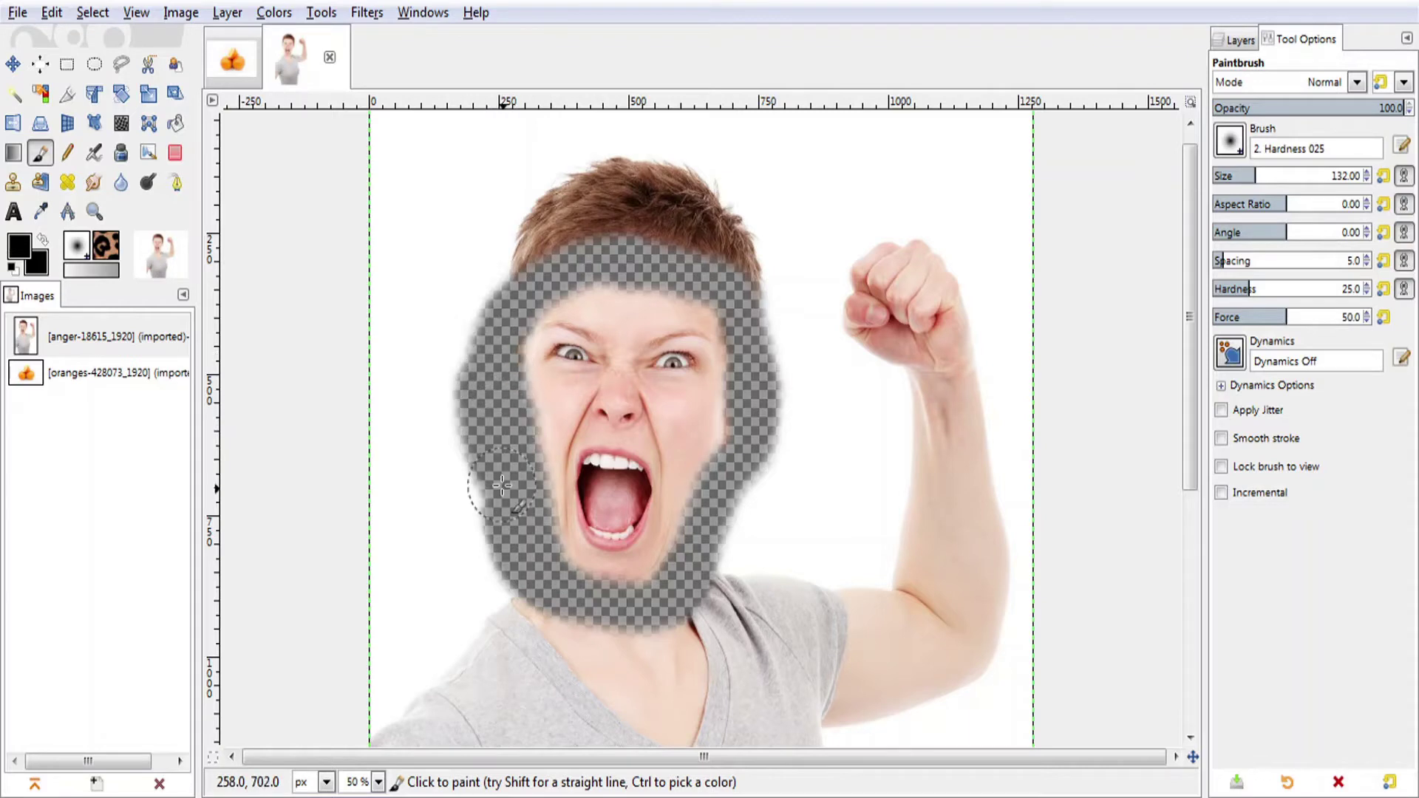
pyautogui.moveTo(502, 485)
pyautogui.mouseDown()
pyautogui.moveTo(536, 618)
pyautogui.moveTo(688, 606)
pyautogui.moveTo(737, 402)
pyautogui.mouseUp()
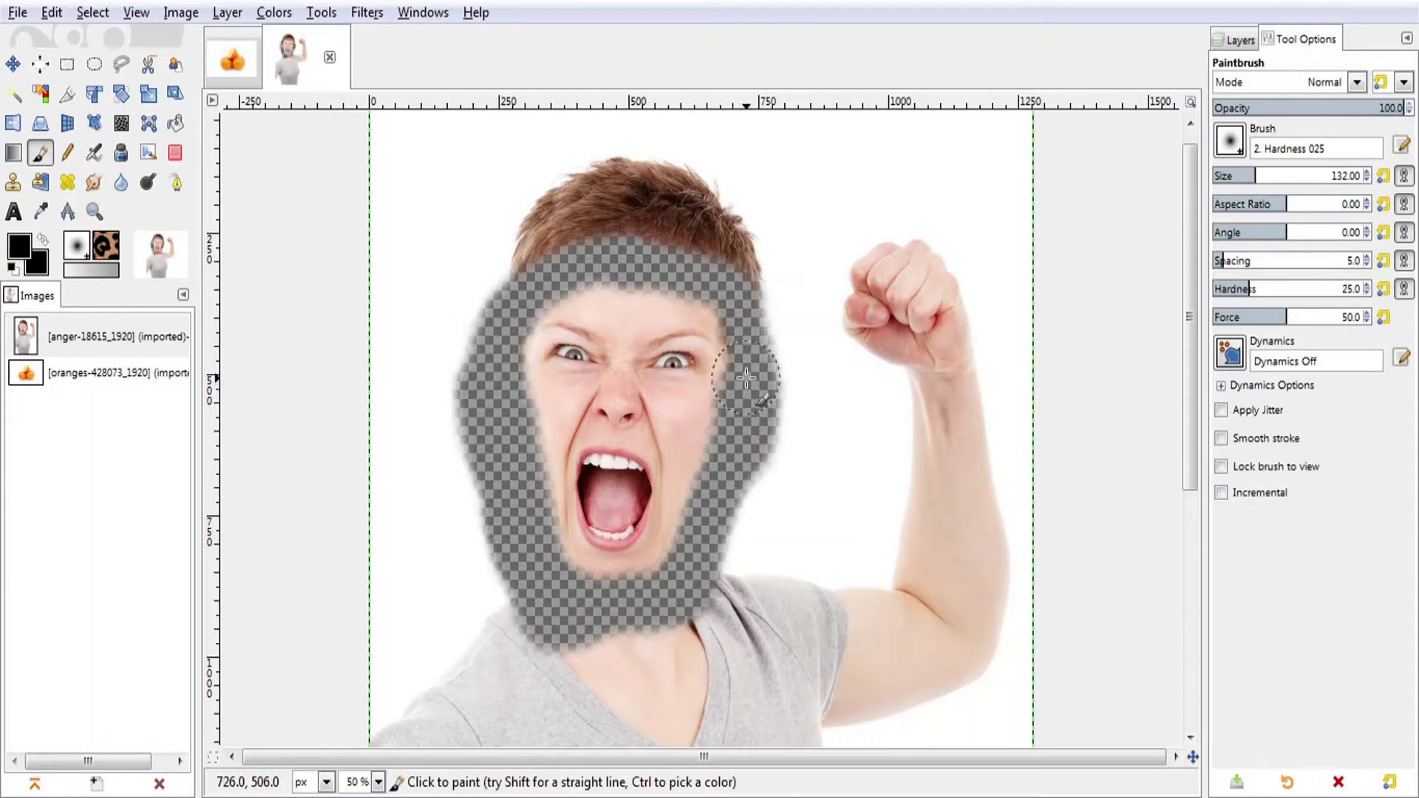
pyautogui.click(1245, 149)
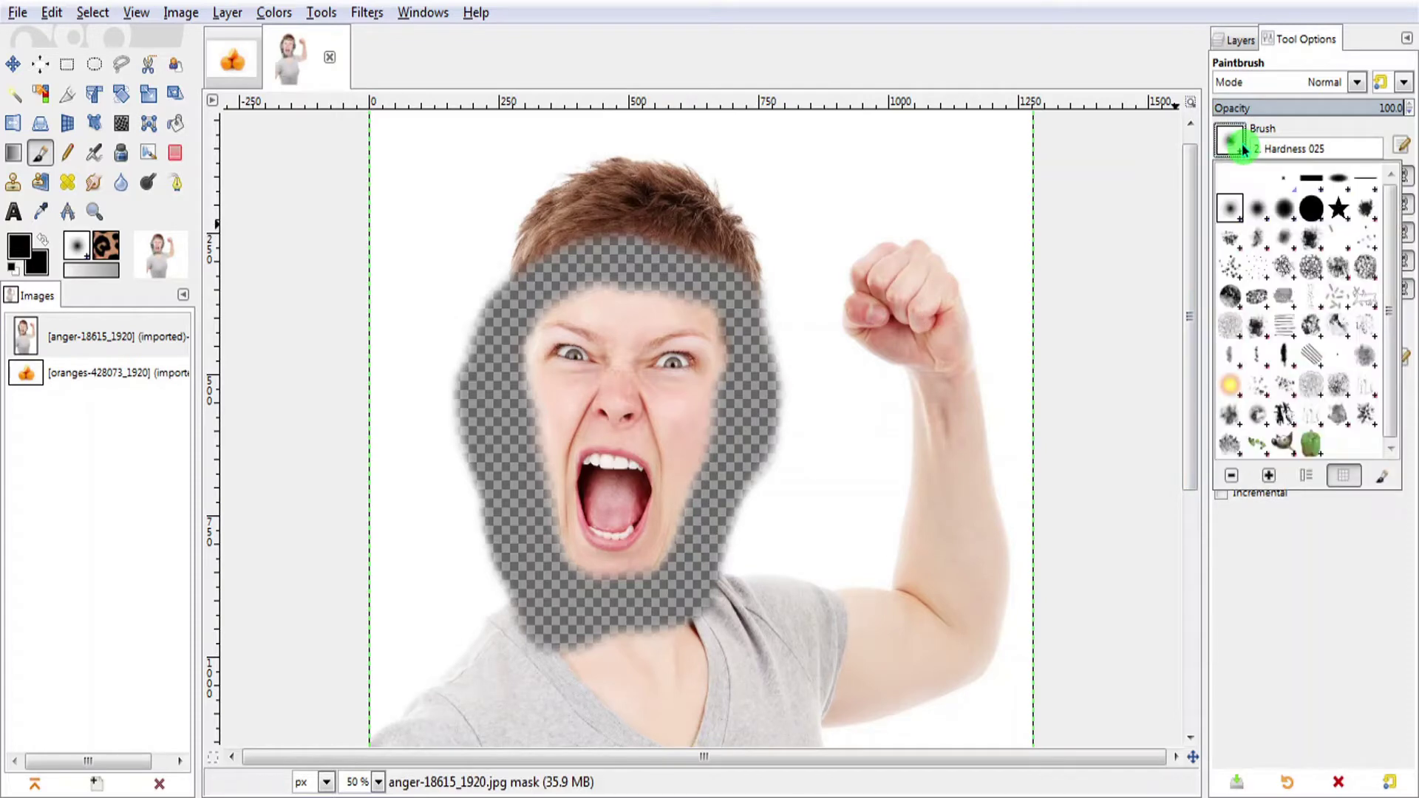
pyautogui.click(1306, 211)
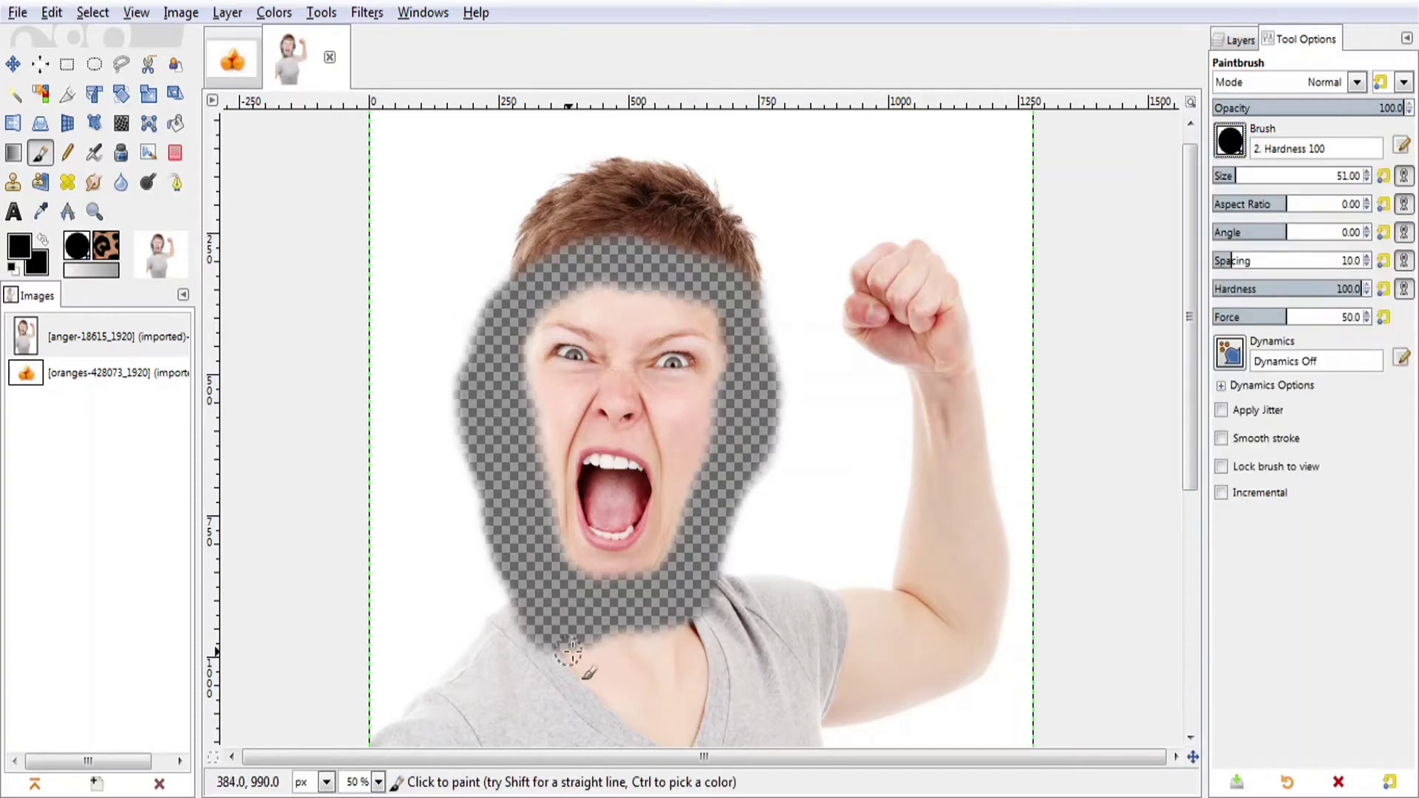
pyautogui.moveTo(569, 652)
pyautogui.mouseDown()
pyautogui.moveTo(732, 654)
pyautogui.moveTo(673, 630)
pyautogui.mouseUp()
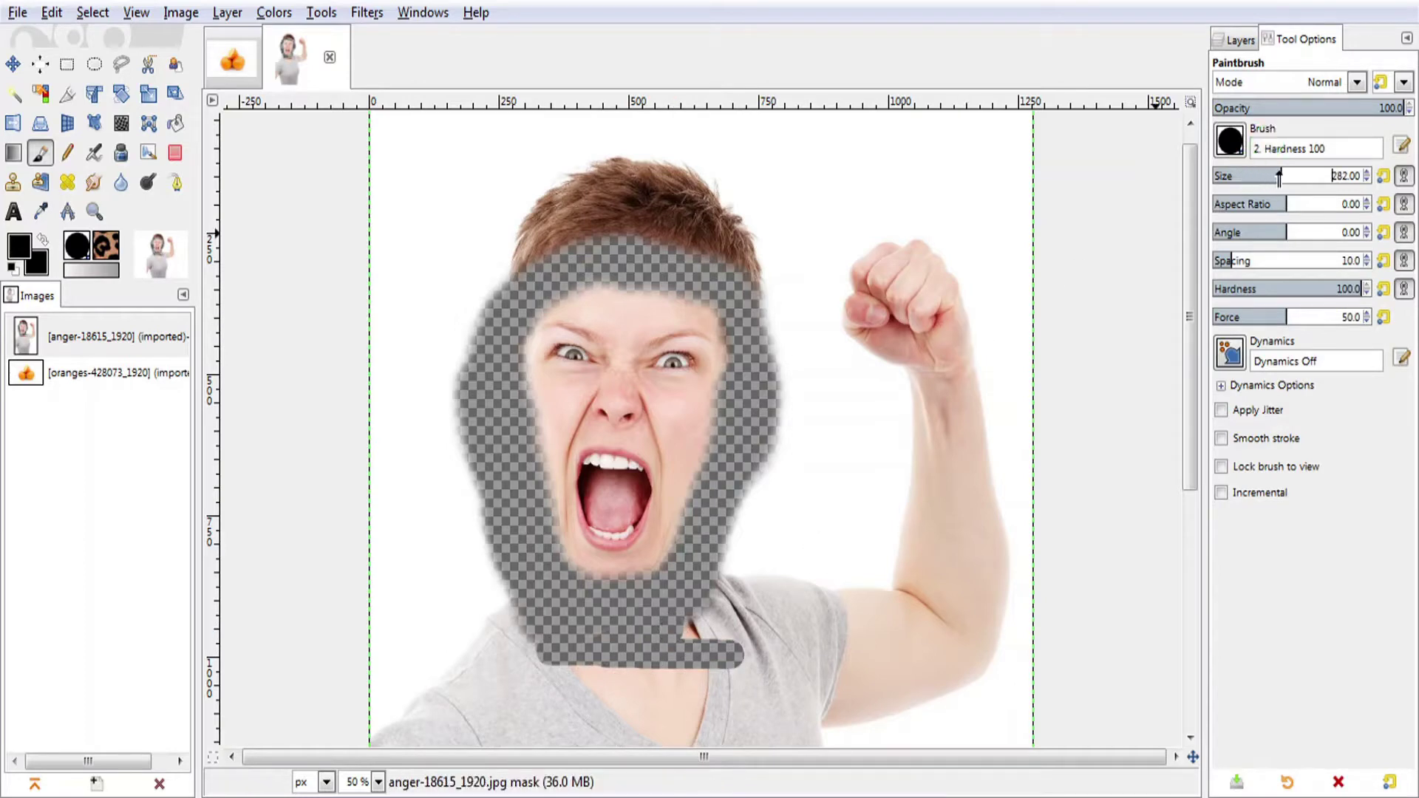
pyautogui.moveTo(1279, 176); pyautogui.dragTo(1283, 176)
pyautogui.click(539, 640)
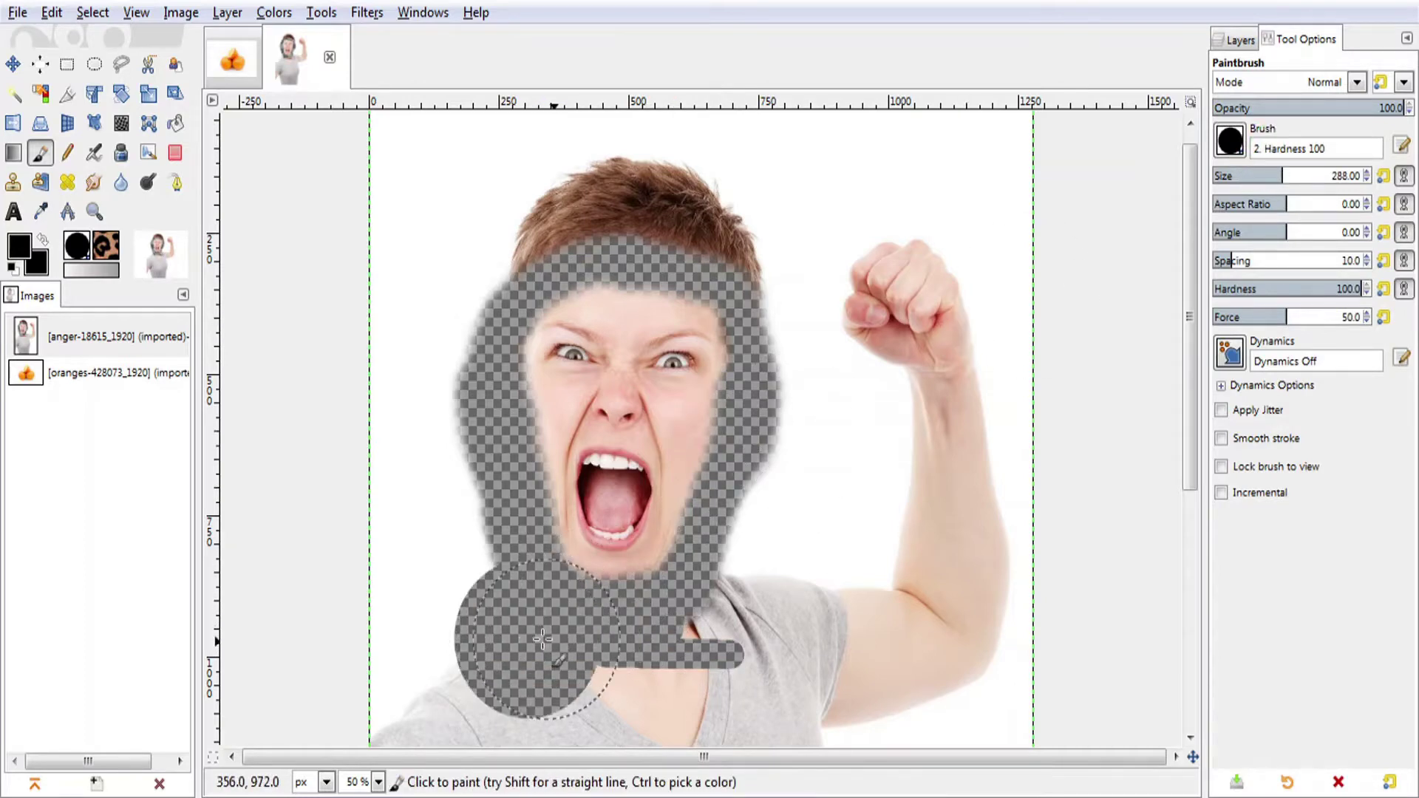
pyautogui.moveTo(542, 641)
pyautogui.mouseDown()
pyautogui.moveTo(761, 531)
pyautogui.moveTo(916, 366)
pyautogui.moveTo(823, 279)
pyautogui.moveTo(490, 224)
pyautogui.moveTo(475, 239)
pyautogui.moveTo(488, 436)
pyautogui.moveTo(467, 555)
pyautogui.moveTo(503, 653)
pyautogui.moveTo(482, 622)
pyautogui.moveTo(467, 630)
pyautogui.mouseUp()
# Apply the layer mask to the face layer.
pyautogui.click(1241, 43)
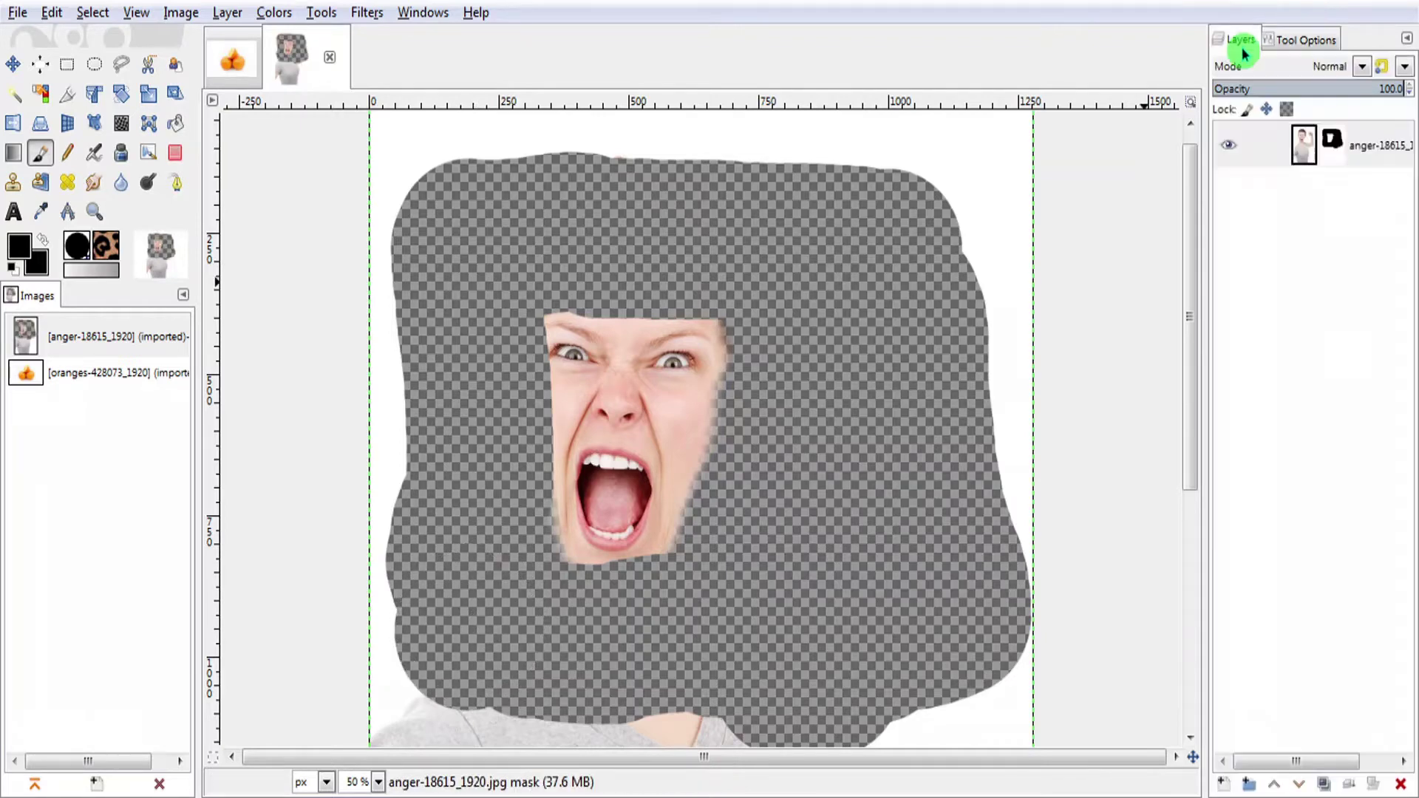
pyautogui.rightClick(1271, 146)
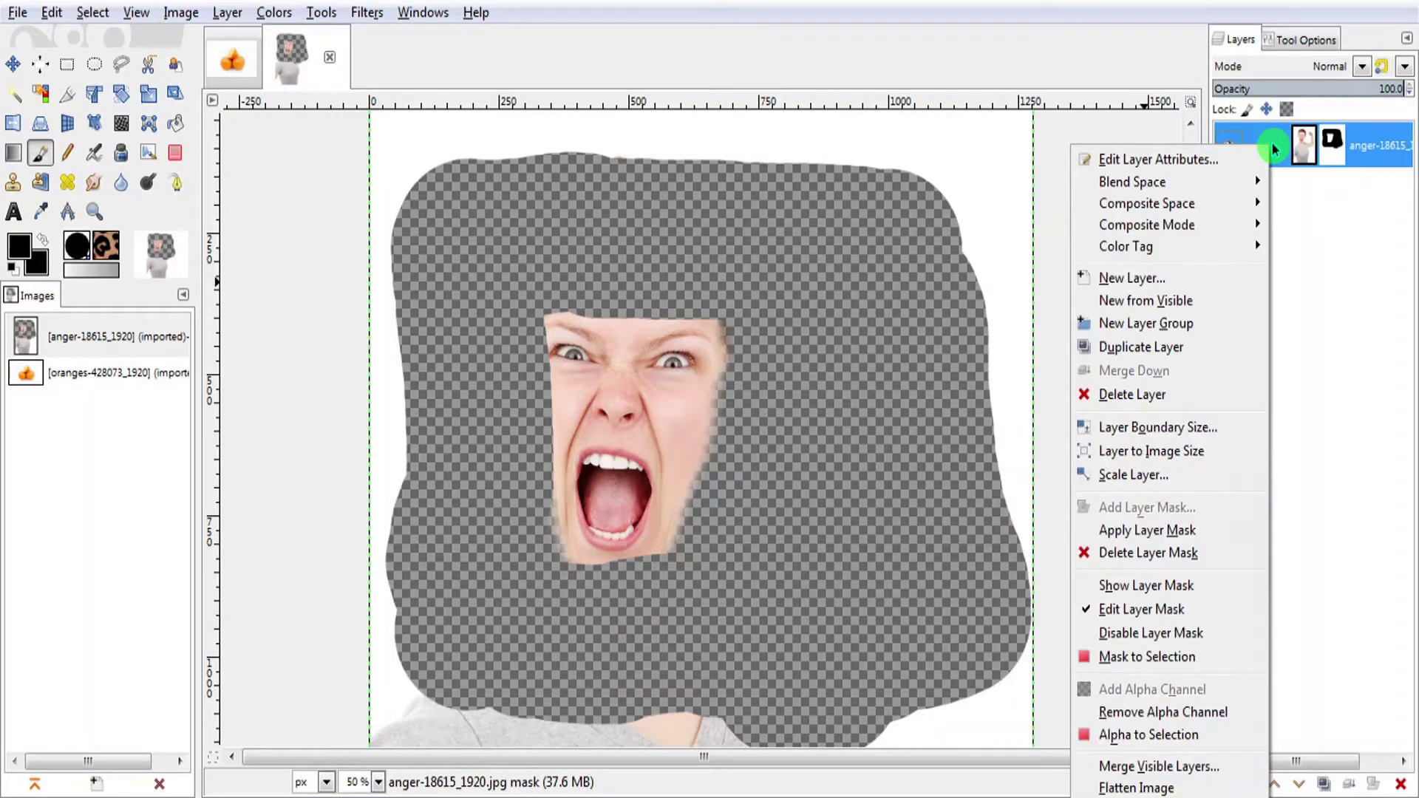
pyautogui.click(1171, 532)
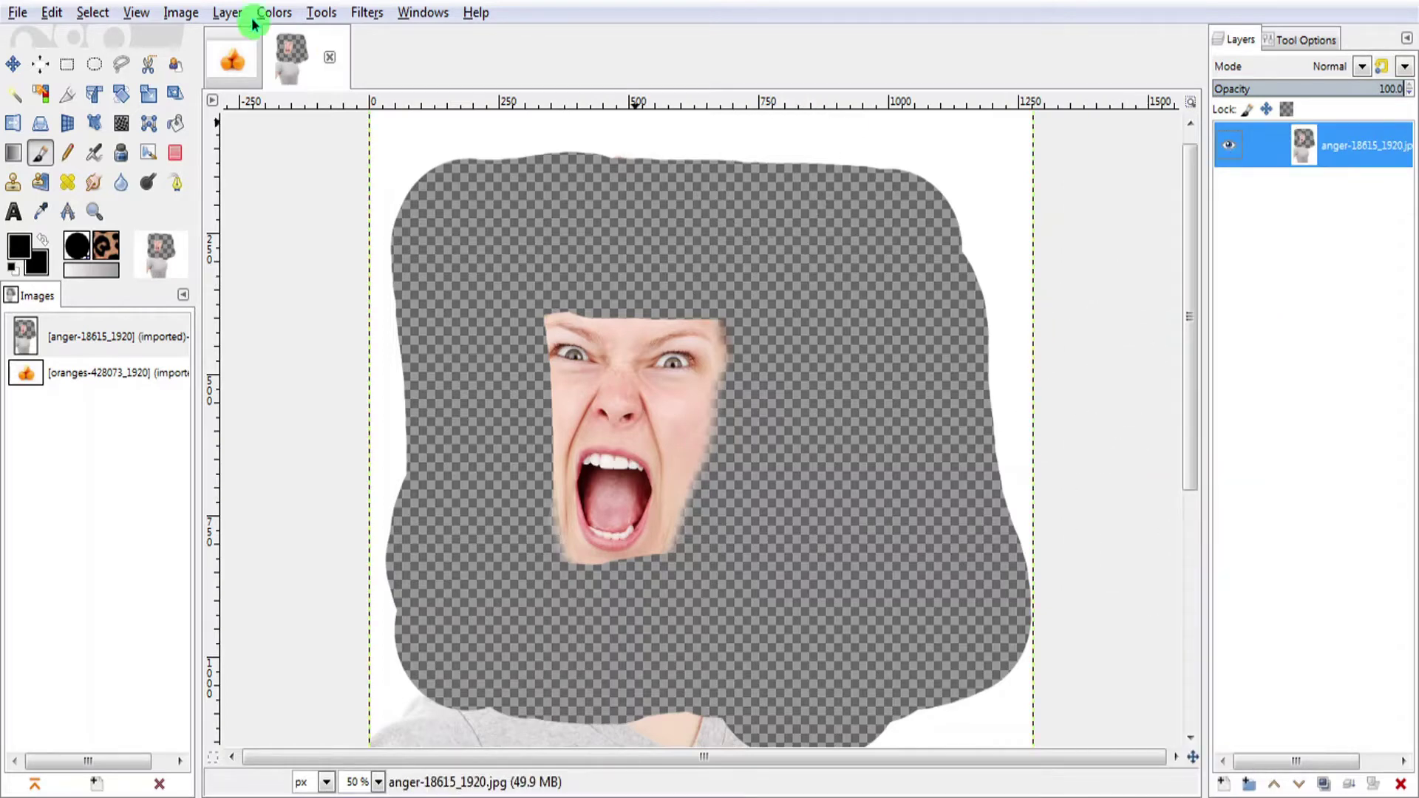
# Copy a rectangular selection around the angry face.
pyautogui.click(67, 64)
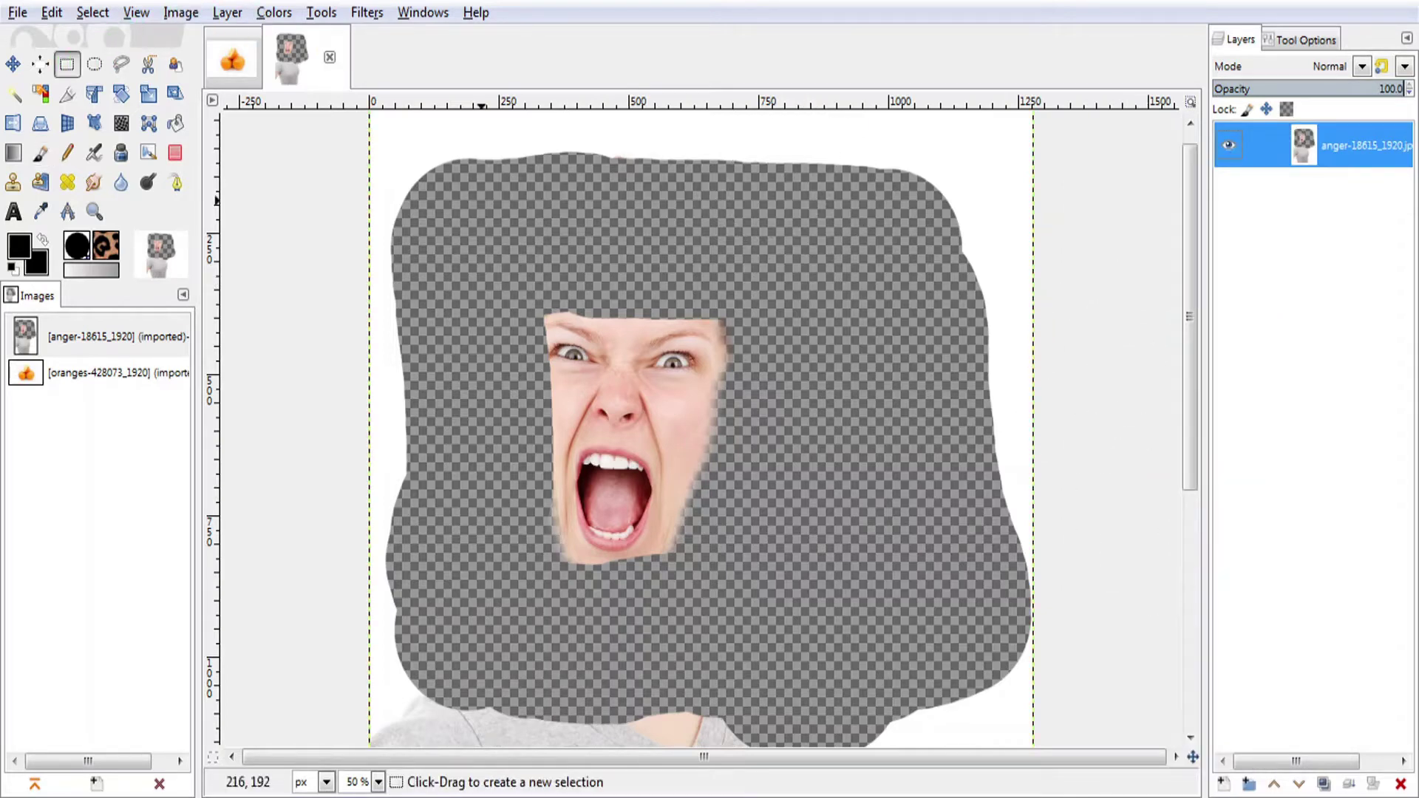
pyautogui.moveTo(540, 301); pyautogui.dragTo(723, 569)
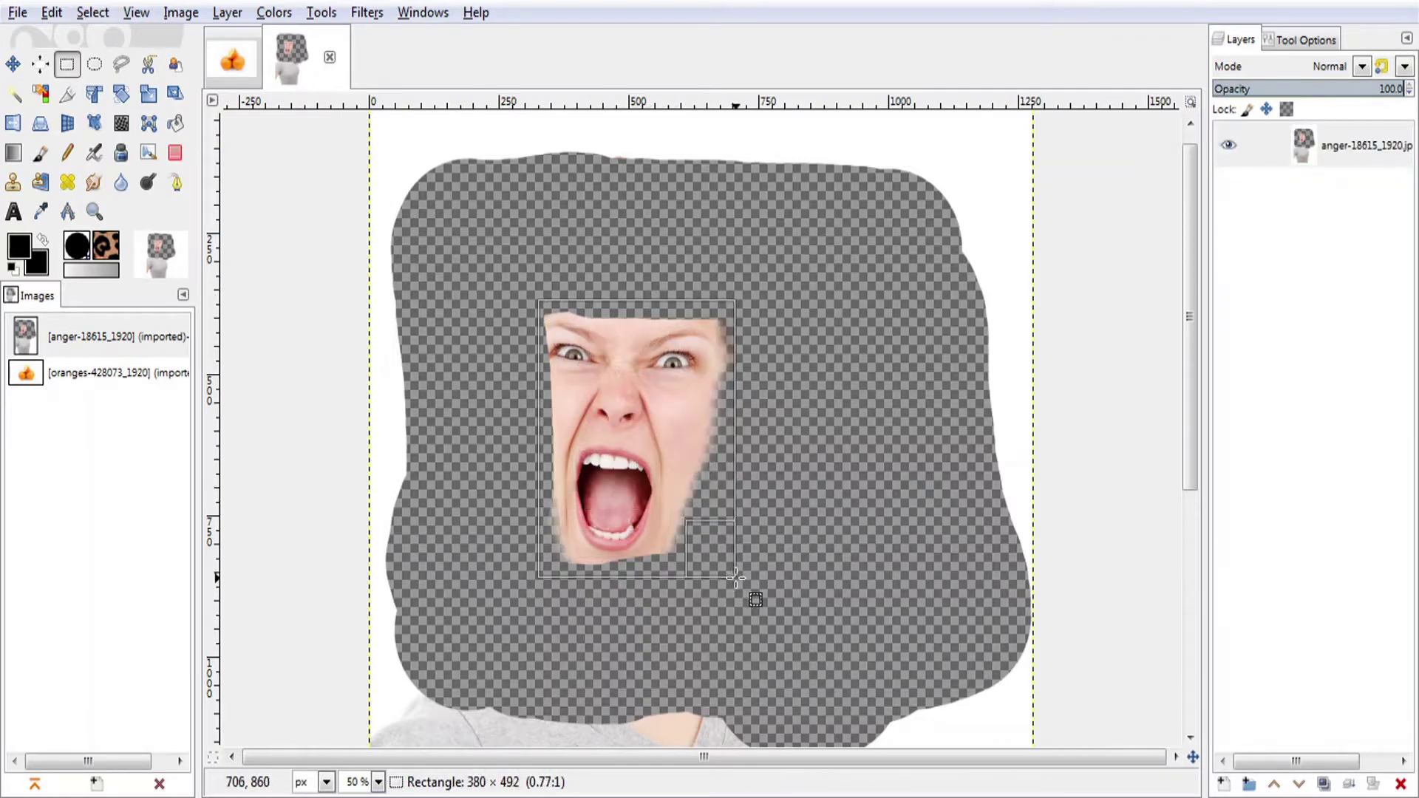
pyautogui.moveTo(723, 570); pyautogui.dragTo(736, 577)
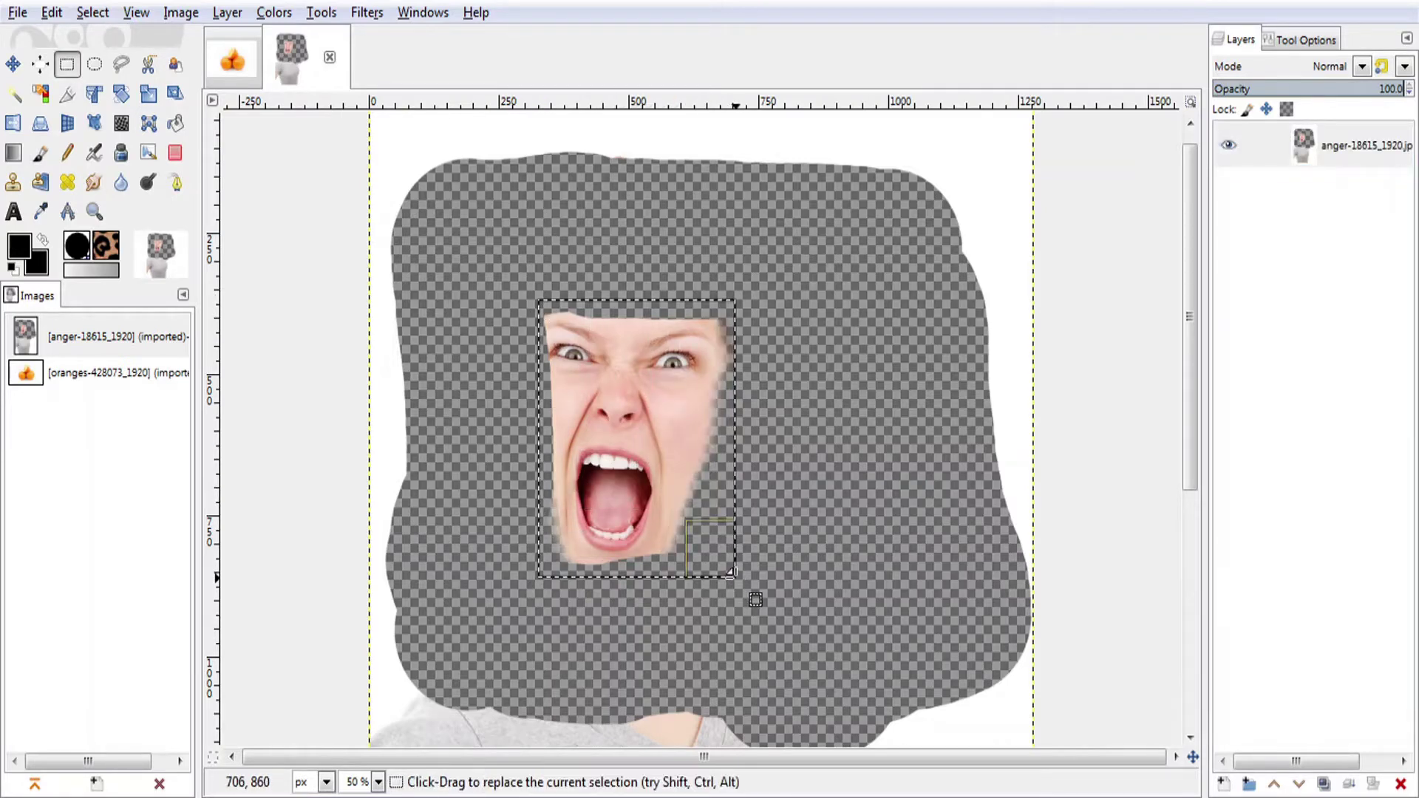
pyautogui.click(52, 13)
pyautogui.click(101, 142)
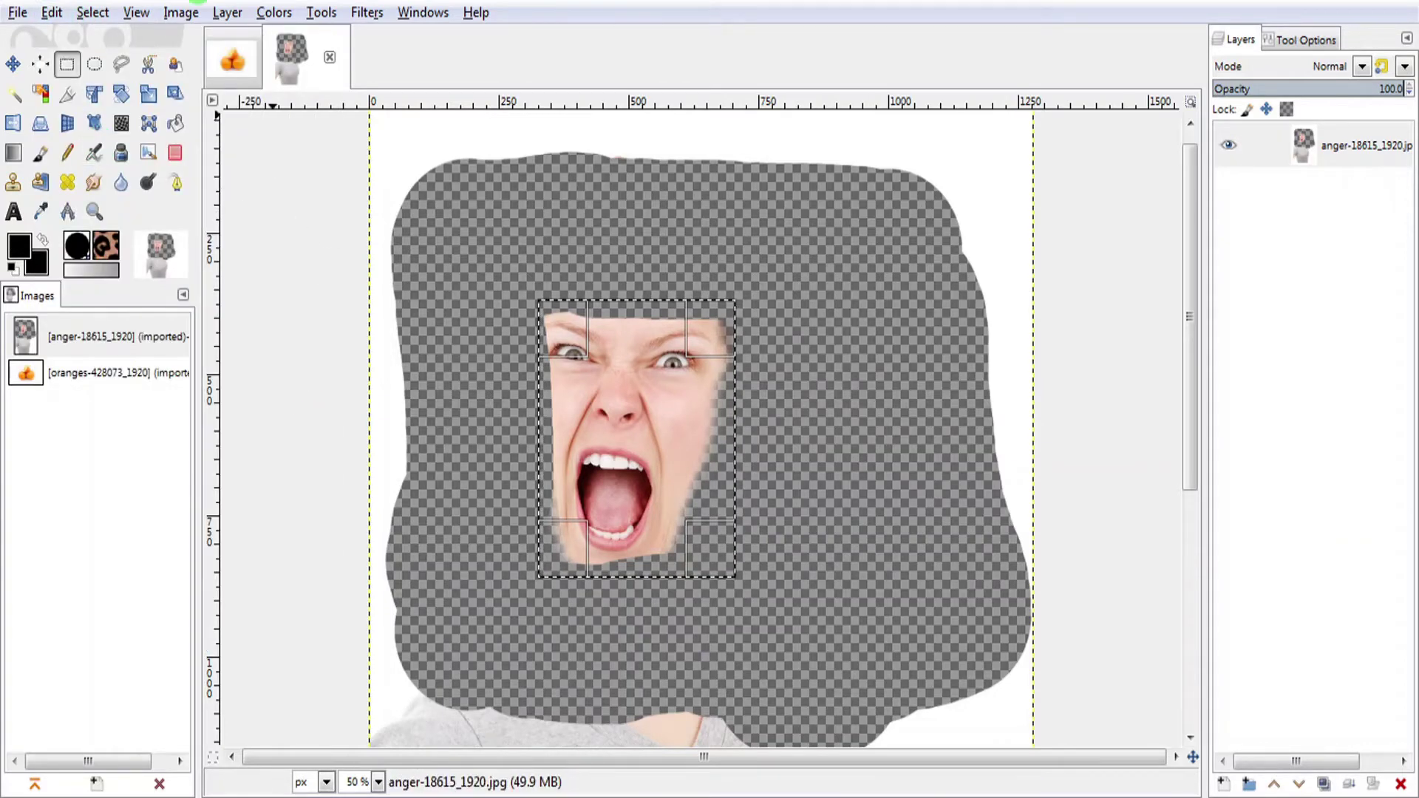
pyautogui.click(231, 62)
# Paste the copied face into the oranges image and clear the stray selection.
pyautogui.click(65, 13)
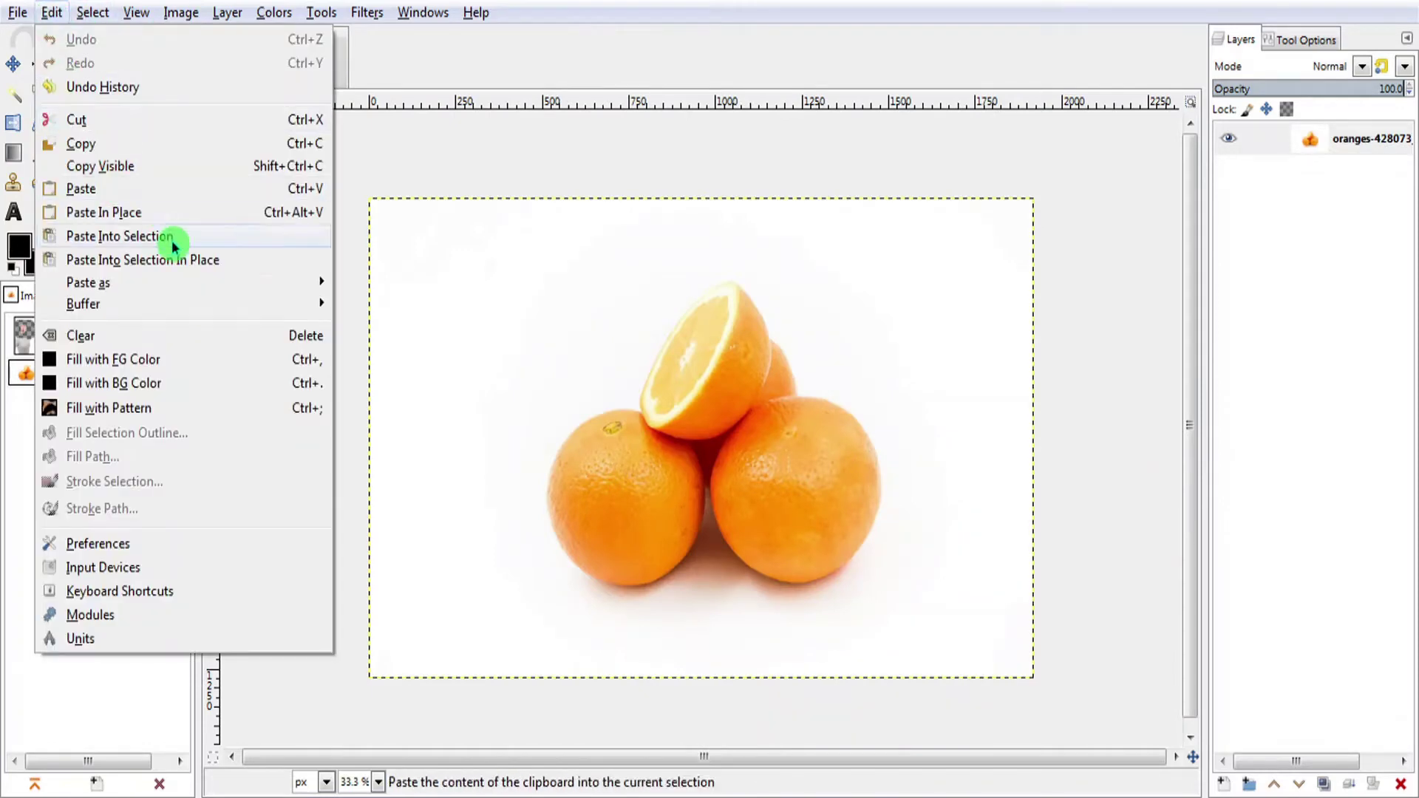
pyautogui.moveTo(89, 282)
pyautogui.click(380, 288)
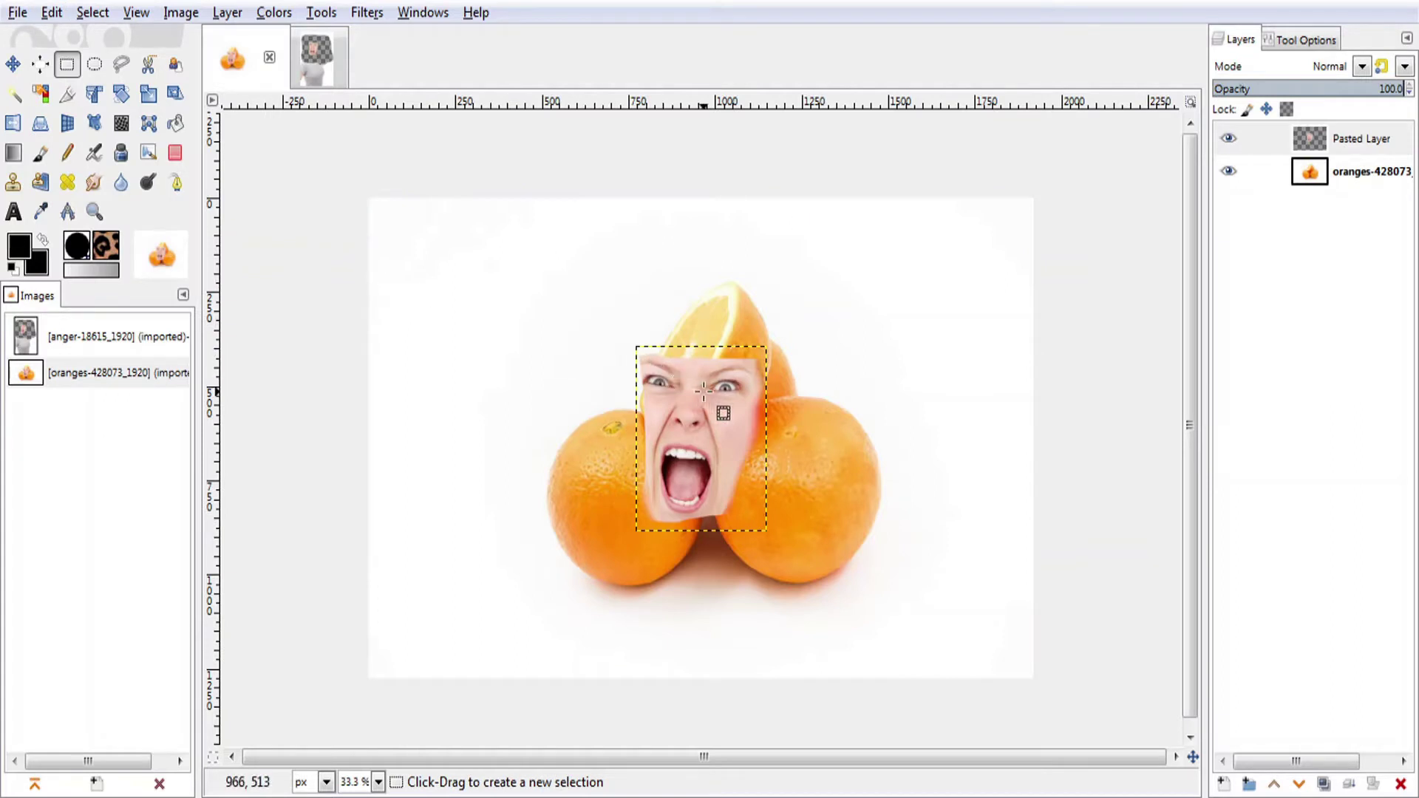
pyautogui.moveTo(704, 391); pyautogui.dragTo(653, 385)
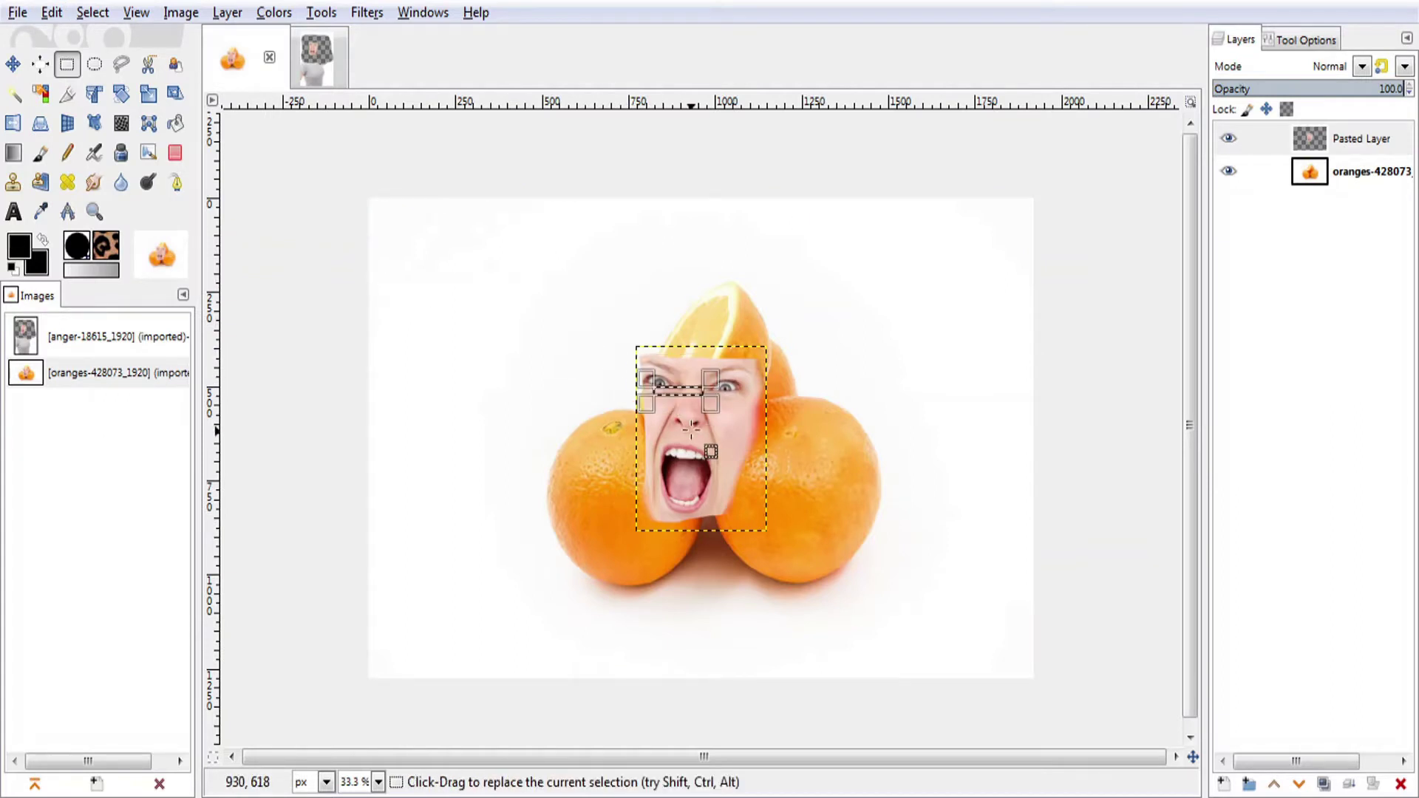
pyautogui.click(304, 242)
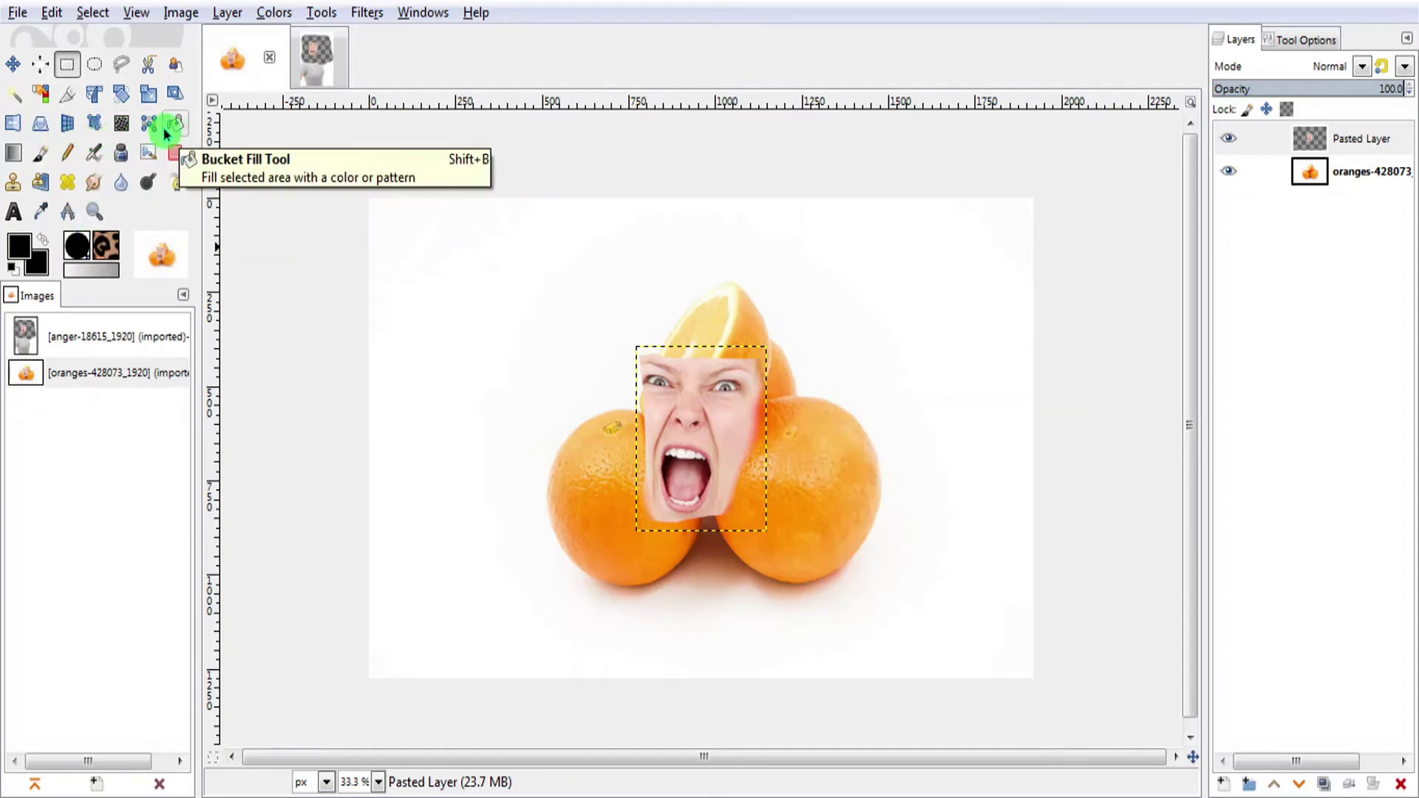
# Shrink the pasted face layer in two passes and move it onto the left orange.
pyautogui.click(152, 95)
pyautogui.moveTo(639, 347)
pyautogui.mouseDown()
pyautogui.moveTo(686, 445)
pyautogui.moveTo(640, 426)
pyautogui.mouseUp()
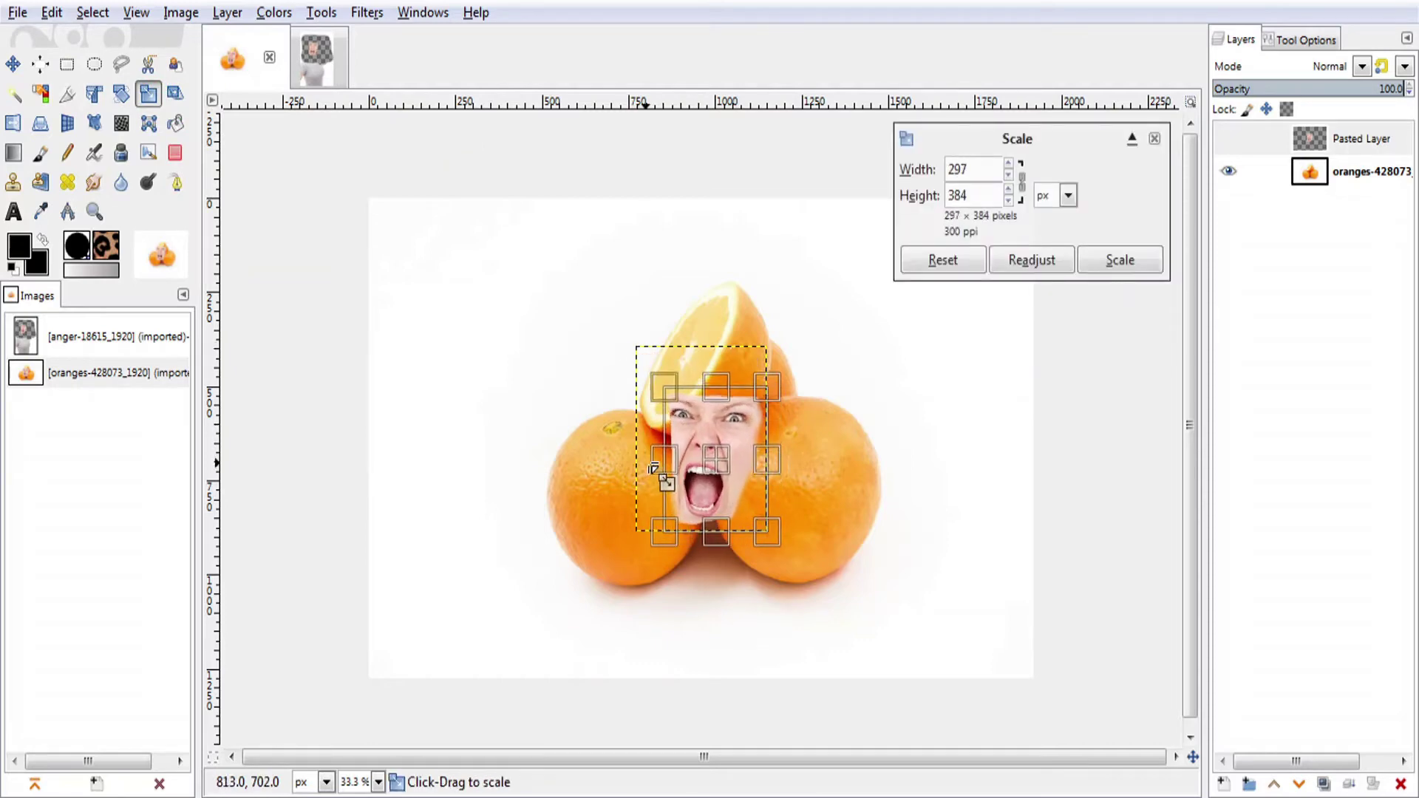
pyautogui.moveTo(703, 443); pyautogui.dragTo(698, 436)
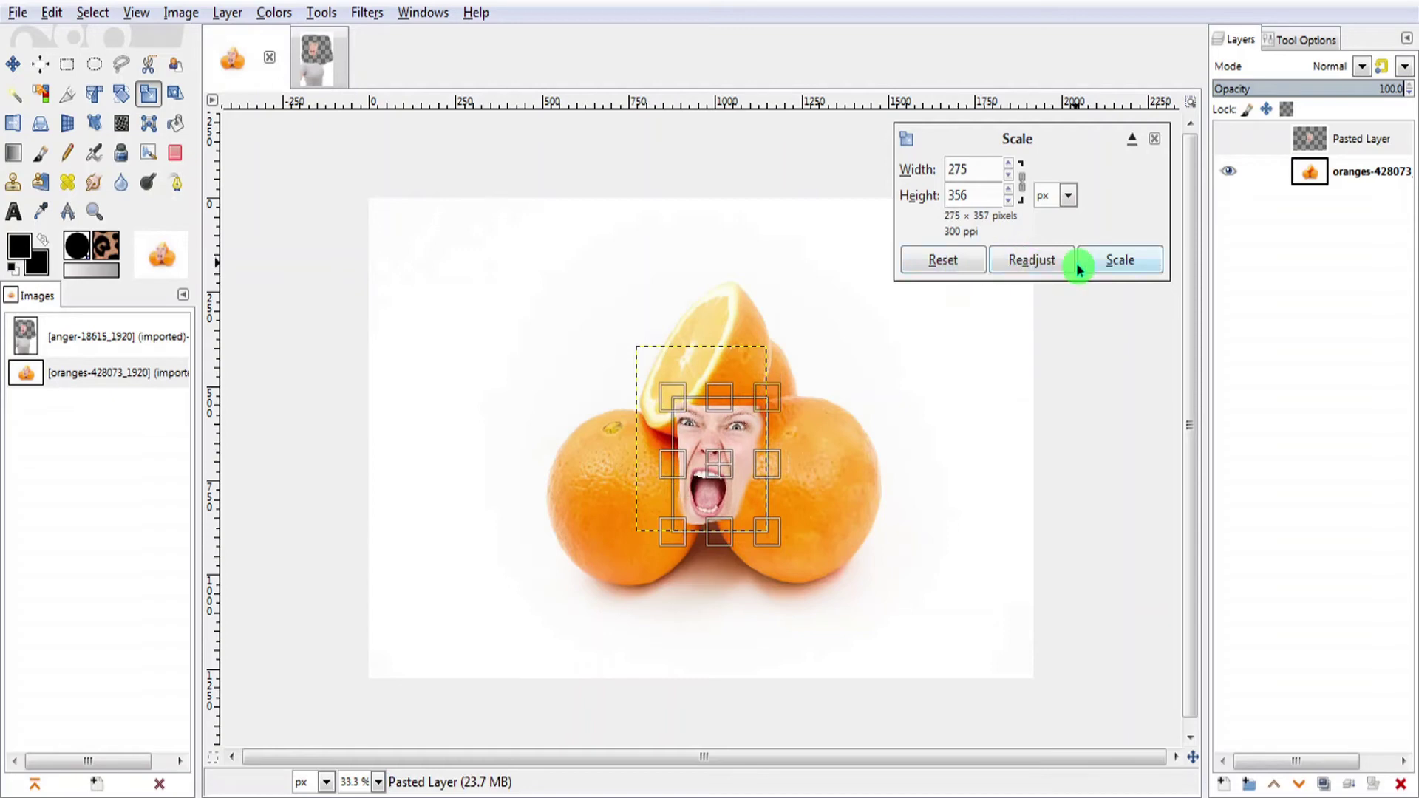
pyautogui.click(1125, 261)
pyautogui.moveTo(751, 444)
pyautogui.mouseDown()
pyautogui.moveTo(685, 497)
pyautogui.moveTo(729, 488)
pyautogui.mouseUp()
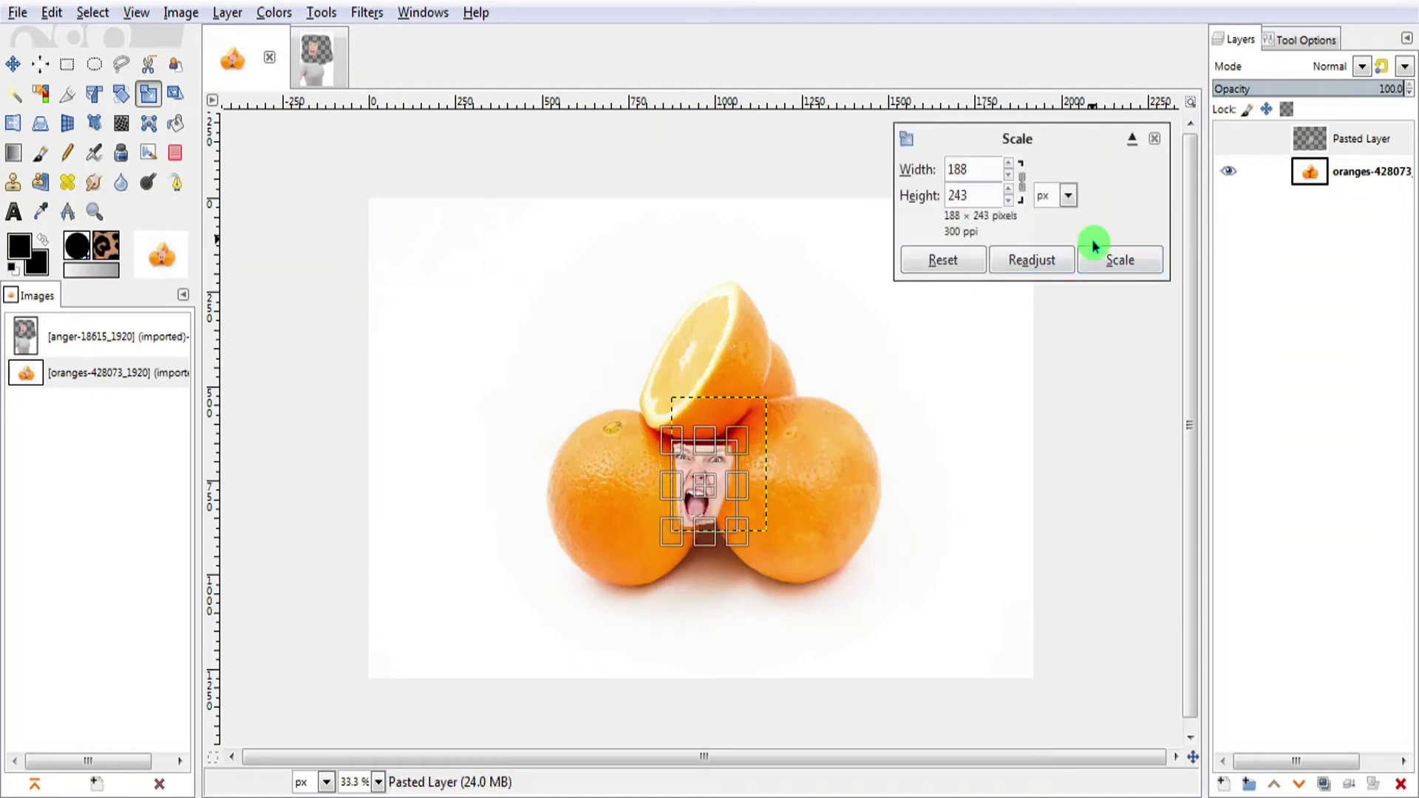
pyautogui.click(1108, 262)
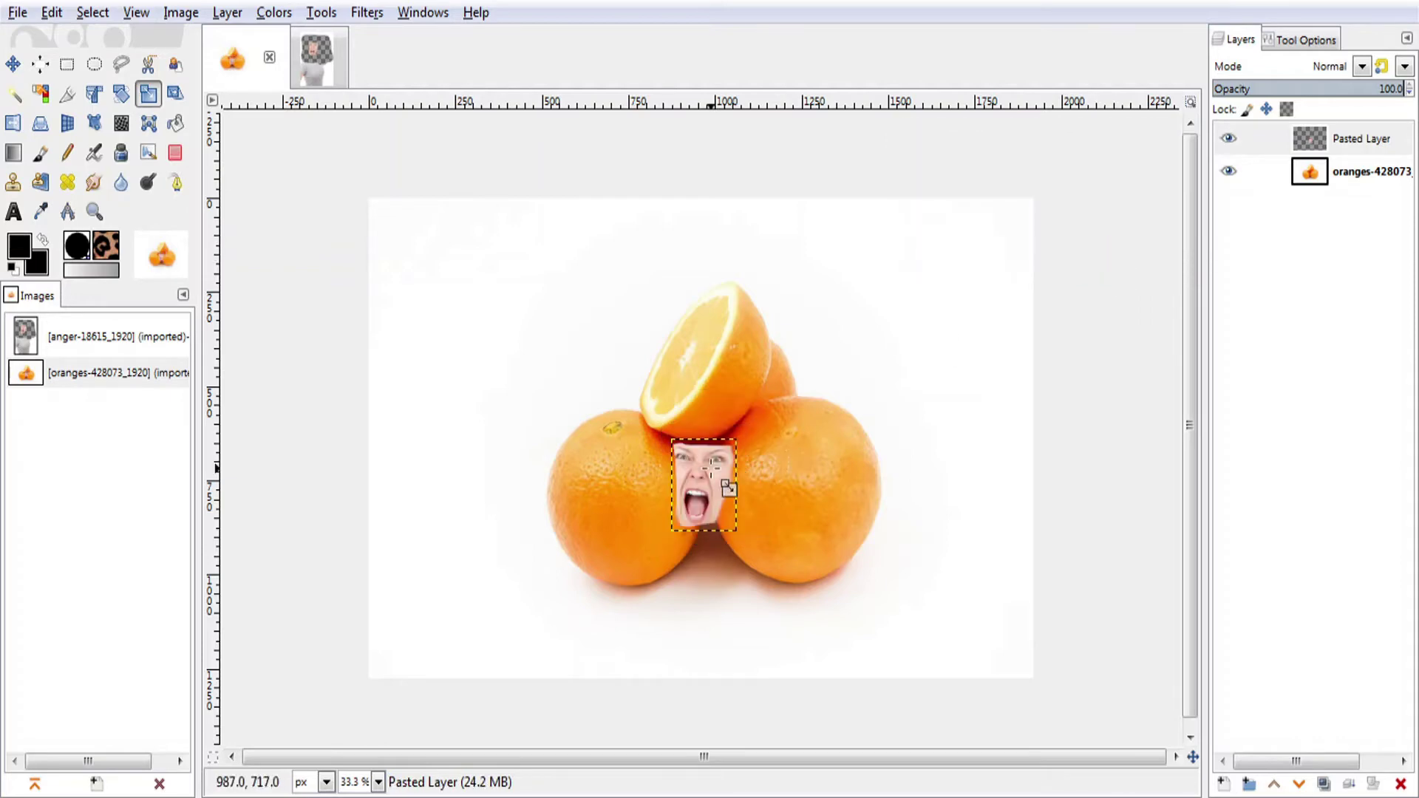
pyautogui.click(25, 65)
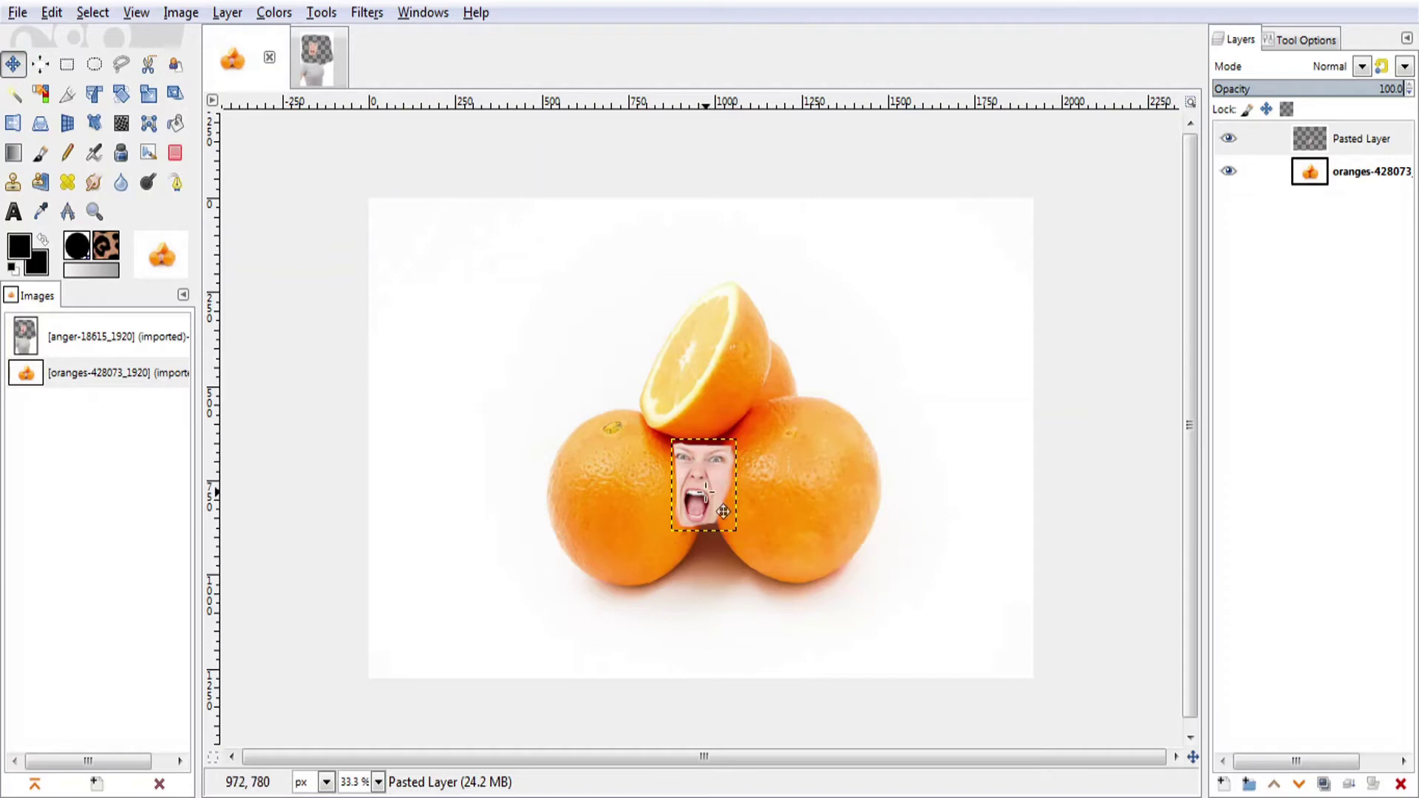
pyautogui.moveTo(723, 512); pyautogui.dragTo(649, 526)
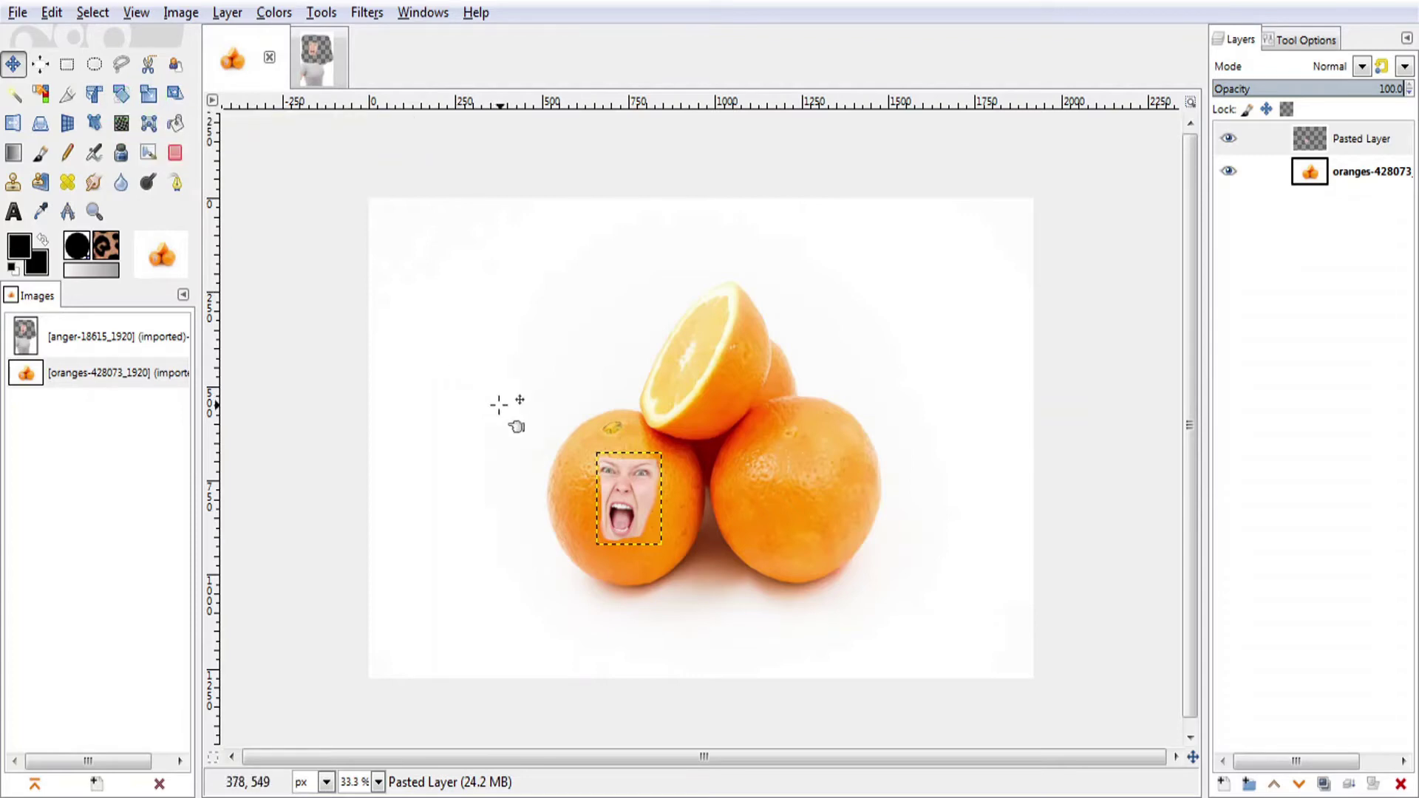
pyautogui.click(84, 209)
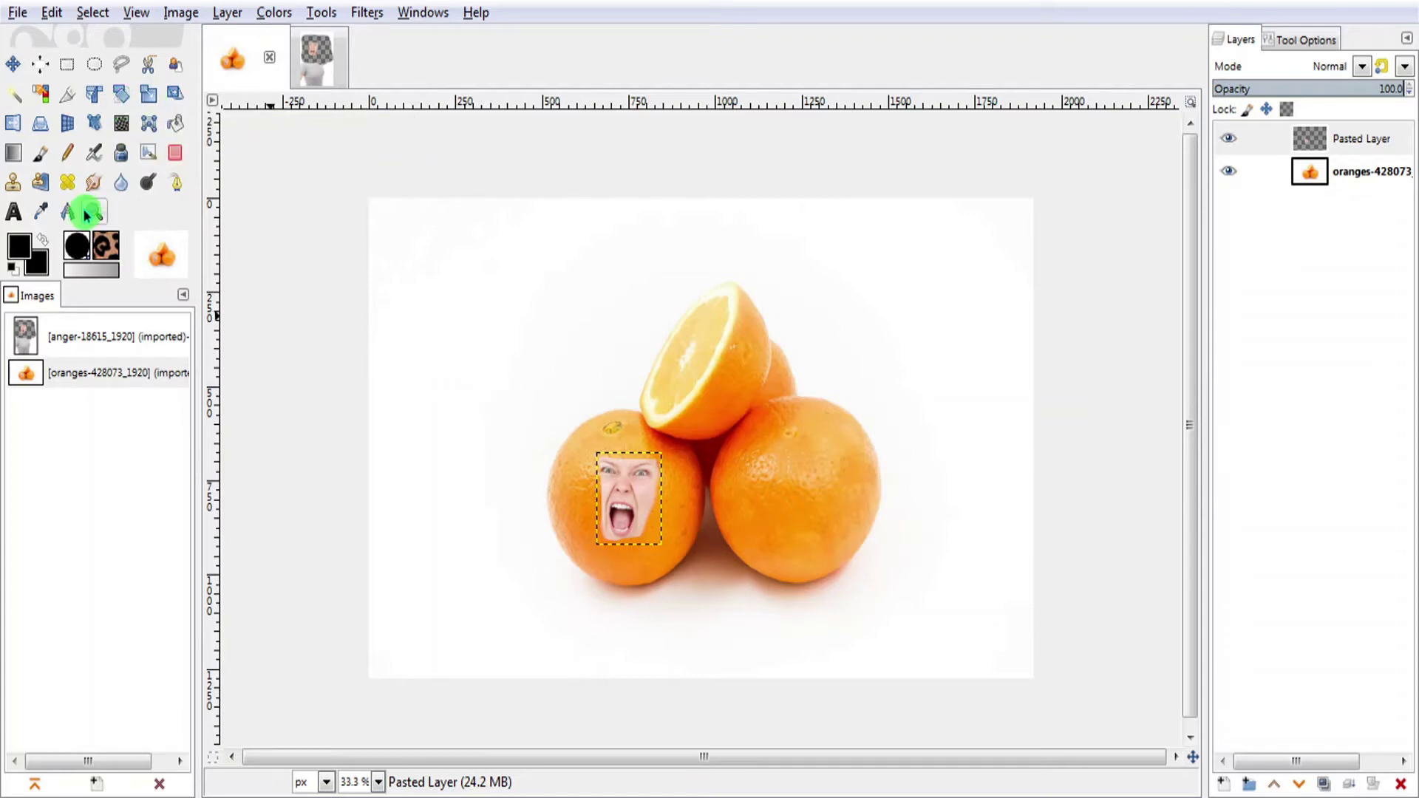
pyautogui.moveTo(537, 461); pyautogui.dragTo(726, 546)
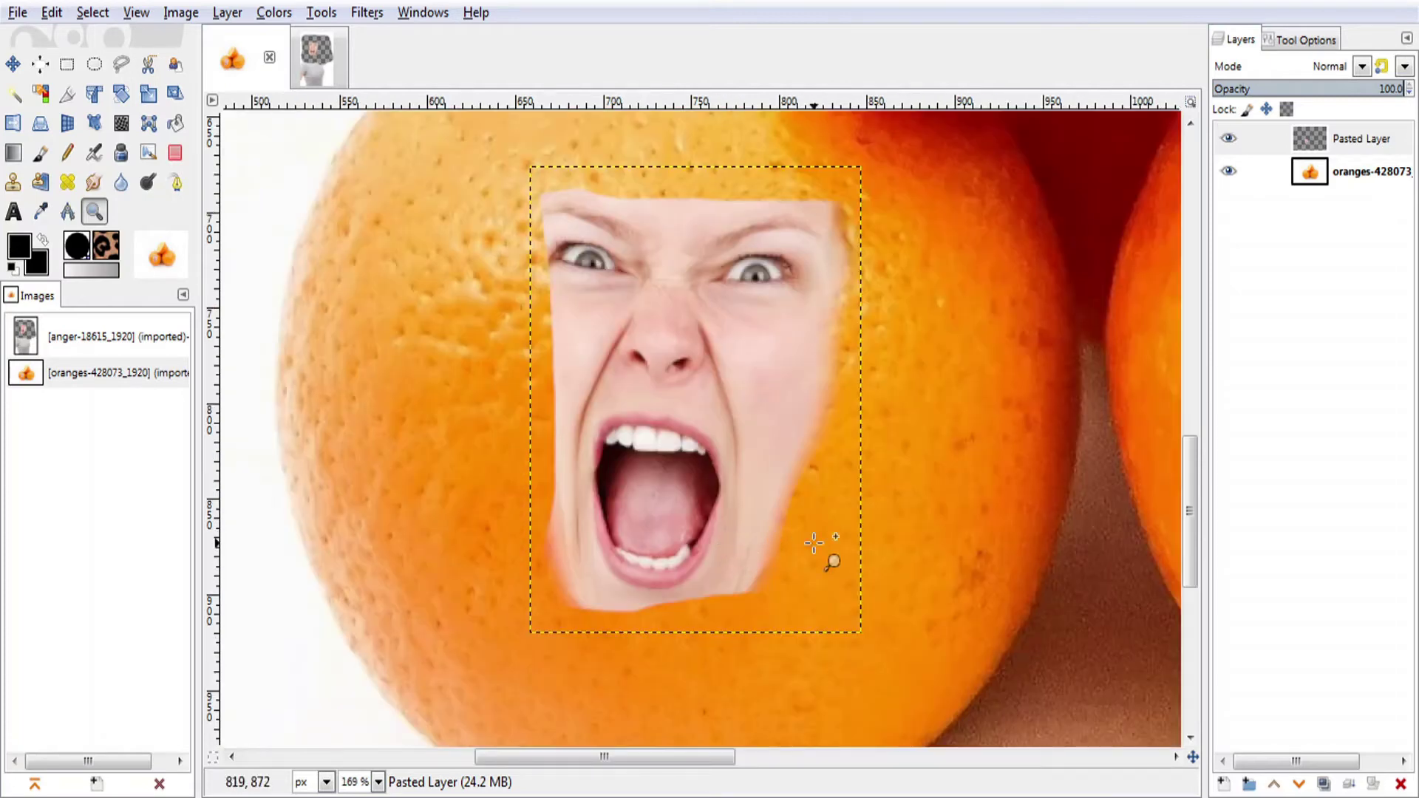
pyautogui.scroll(-5, 814, 544)
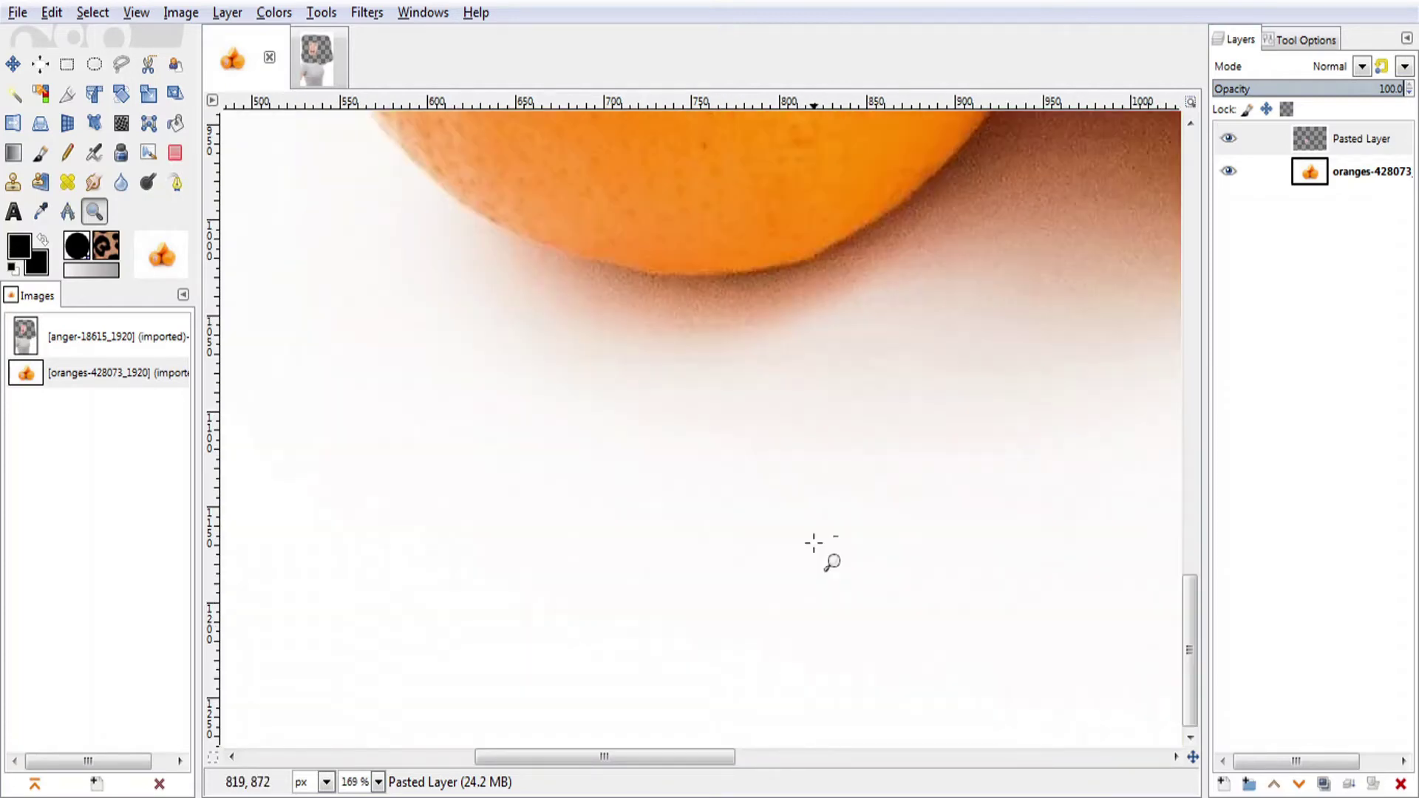
pyautogui.scroll(4, 814, 543)
pyautogui.scroll(-5, 818, 547)
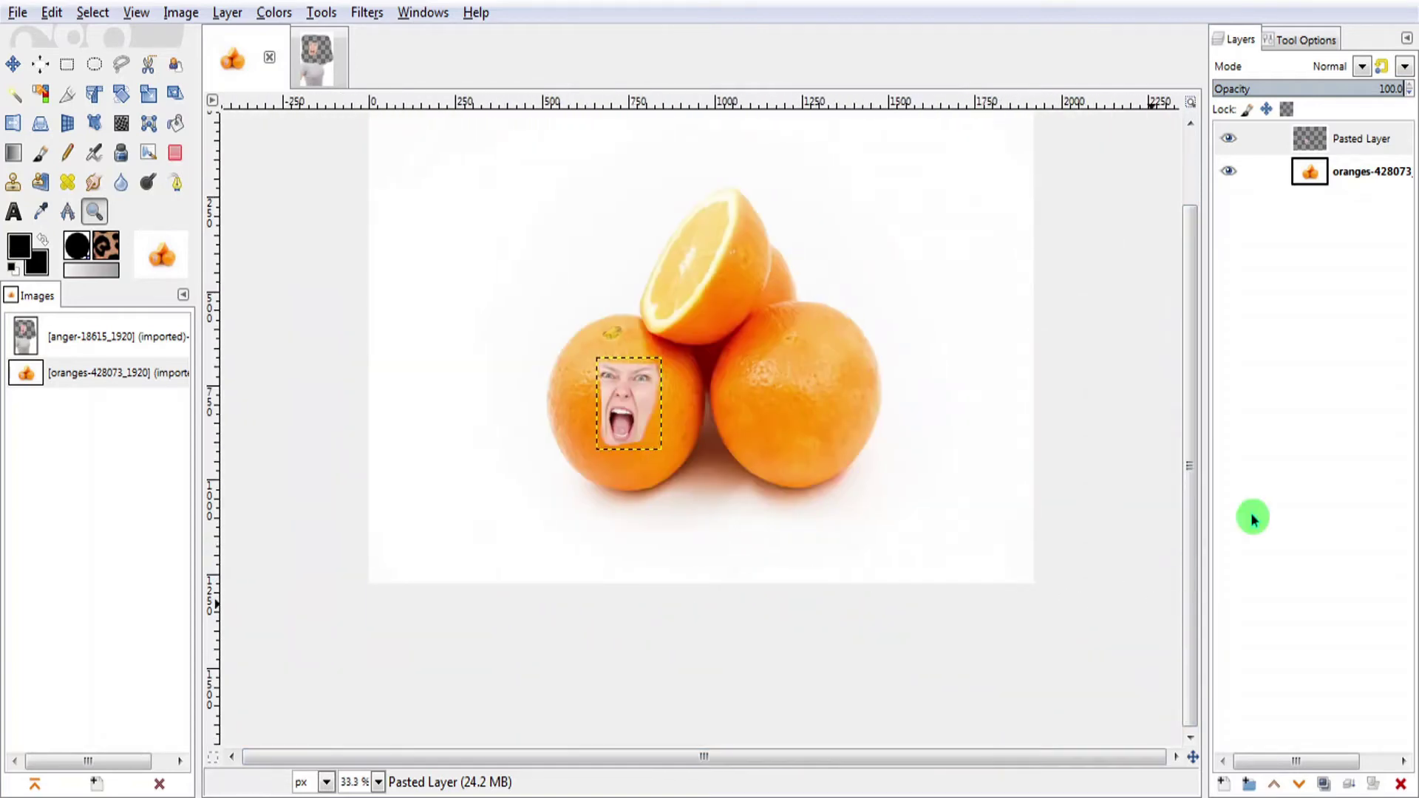
pyautogui.moveTo(1200, 520); pyautogui.dragTo(1182, 472)
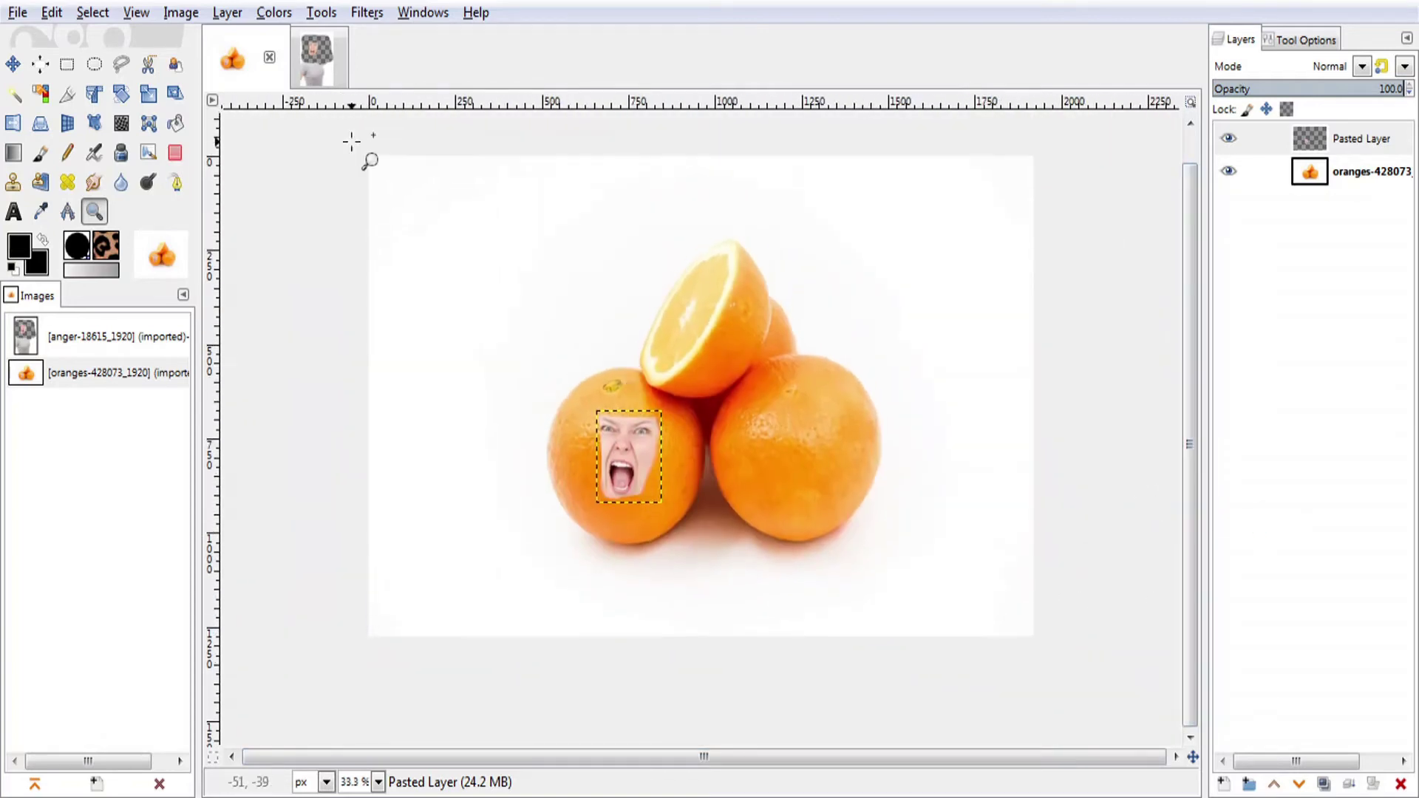
pyautogui.click(547, 423)
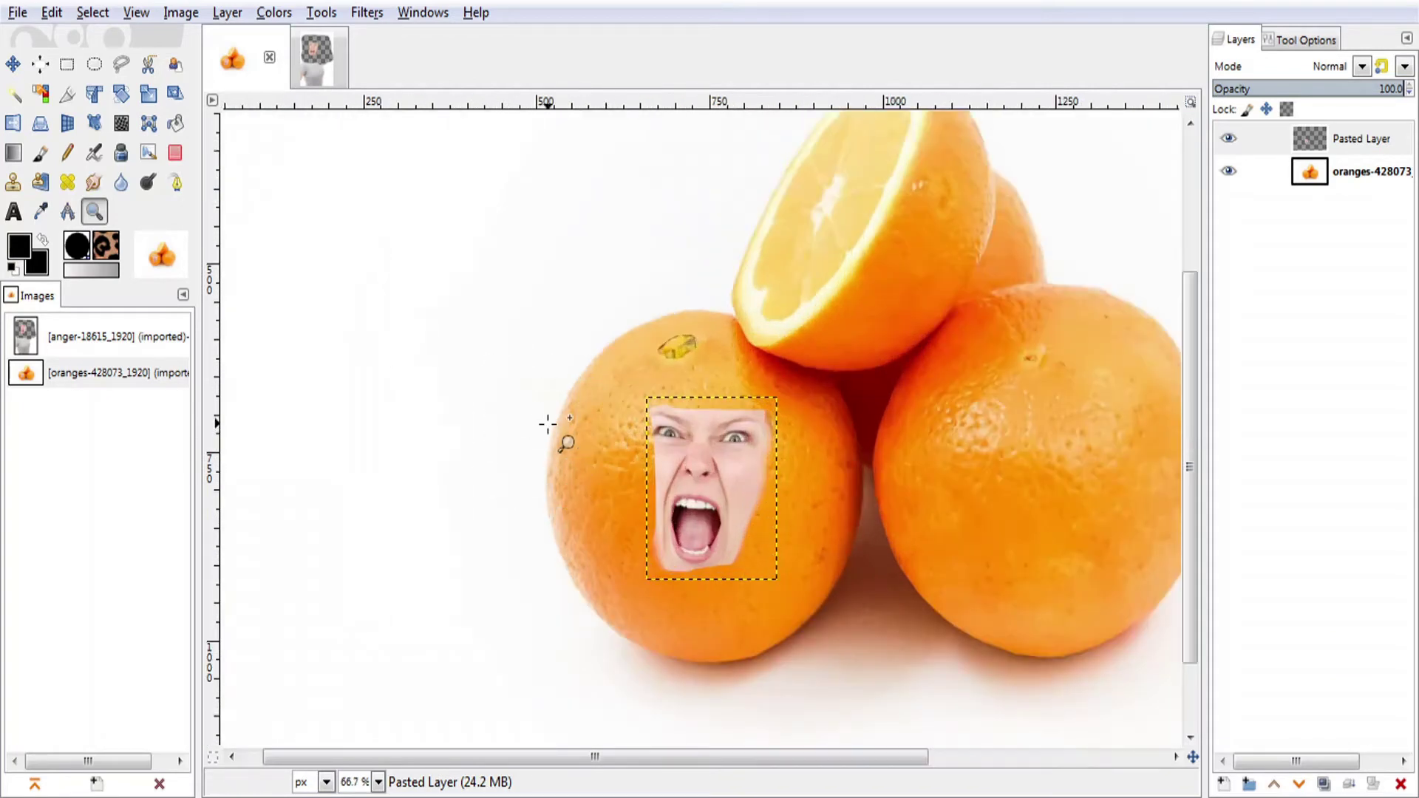
pyautogui.click(548, 422)
pyautogui.click(547, 423)
pyautogui.keyDown('ctrl'); pyautogui.click(547, 423); pyautogui.keyUp('ctrl')
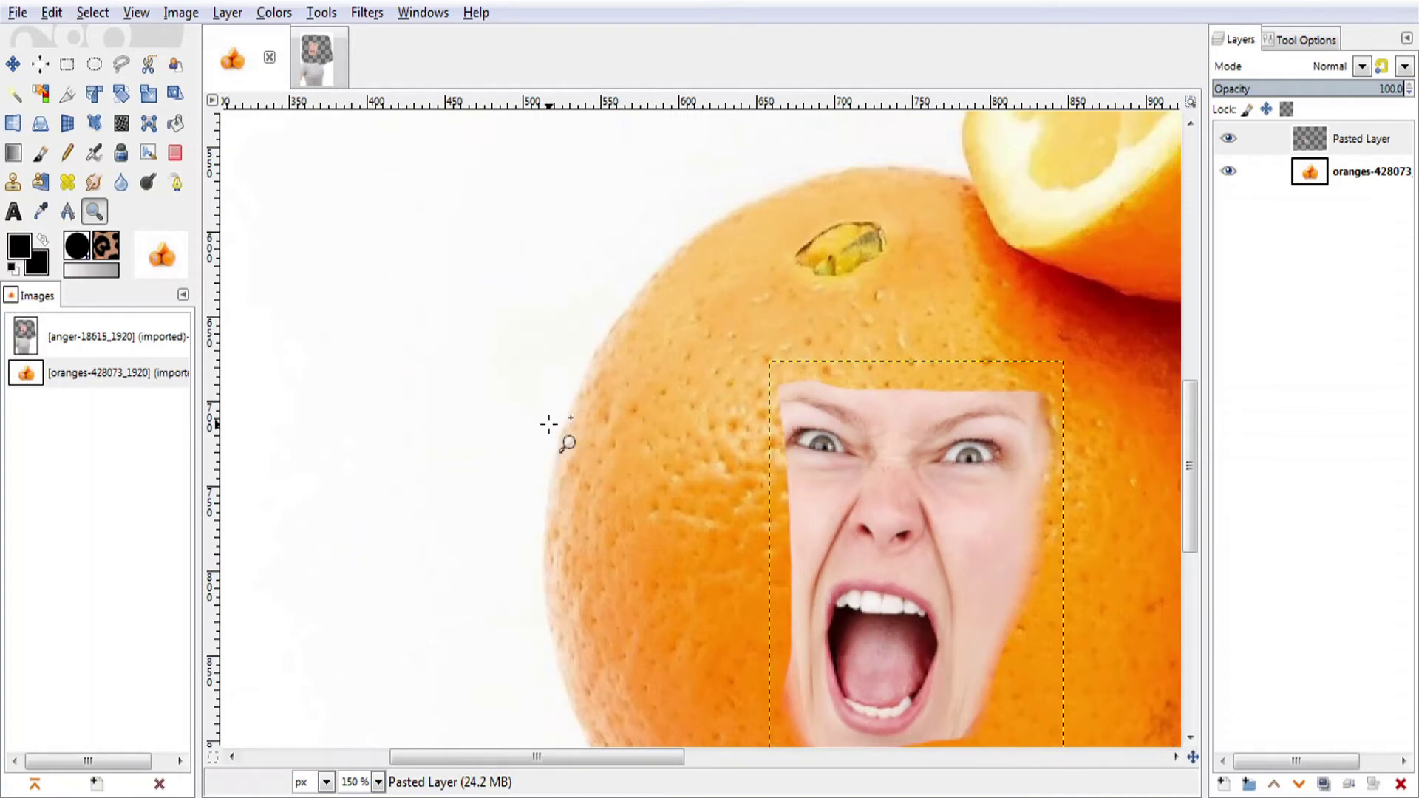
pyautogui.keyDown('ctrl'); pyautogui.click(547, 423); pyautogui.keyUp('ctrl')
pyautogui.keyDown('ctrl'); pyautogui.click(547, 423); pyautogui.keyUp('ctrl')
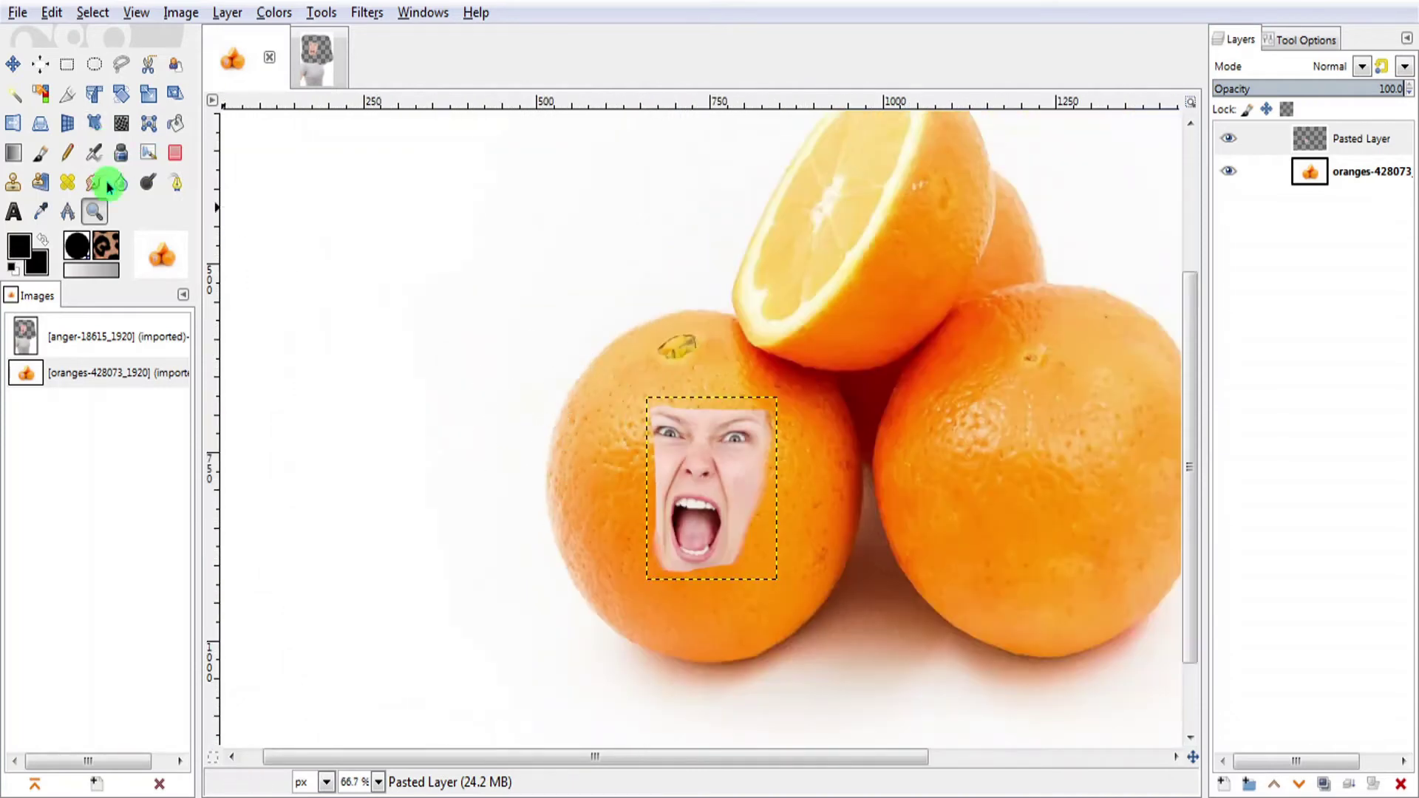
# Scale the pasted face up to about 302×390 pixels over the left orange.
pyautogui.click(121, 95)
pyautogui.click(152, 96)
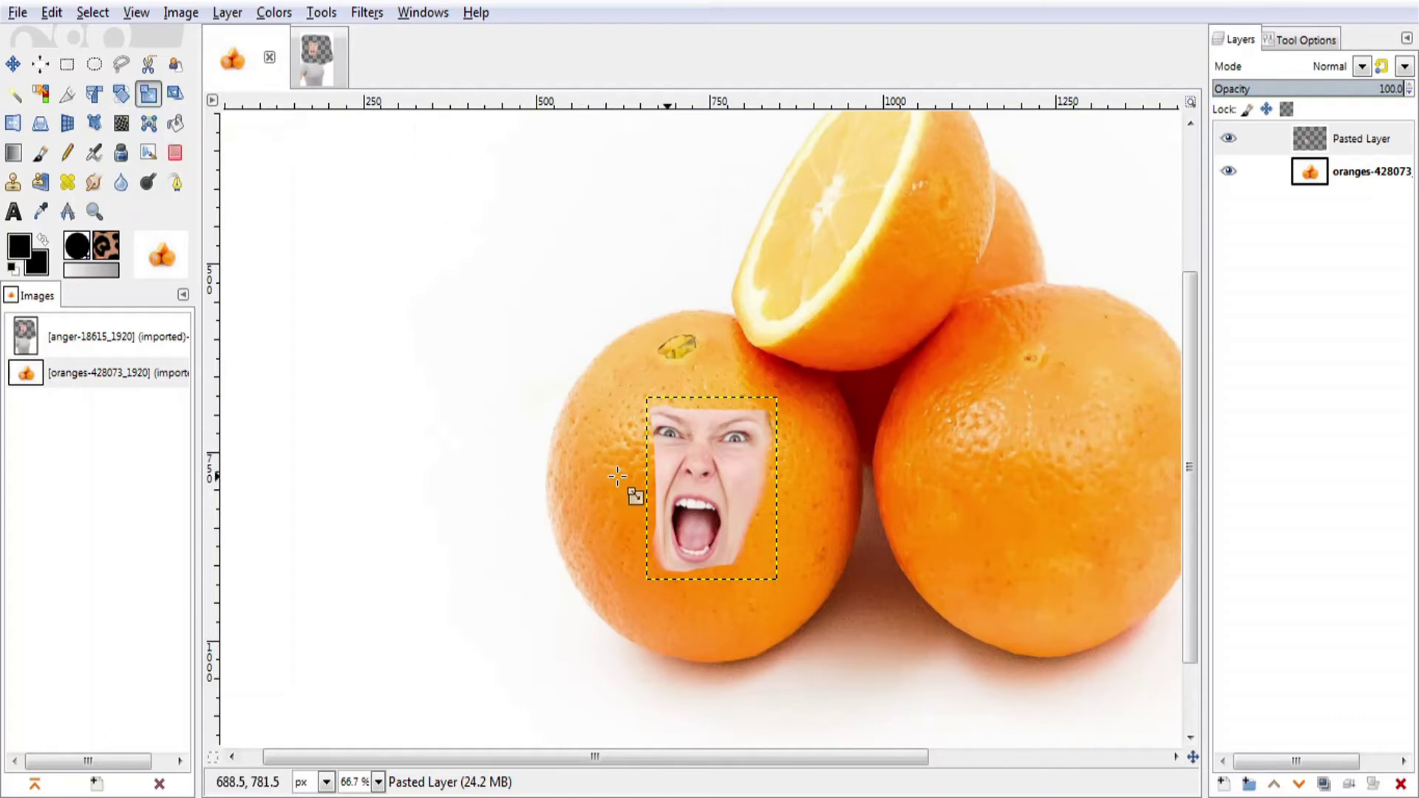
pyautogui.click(719, 497)
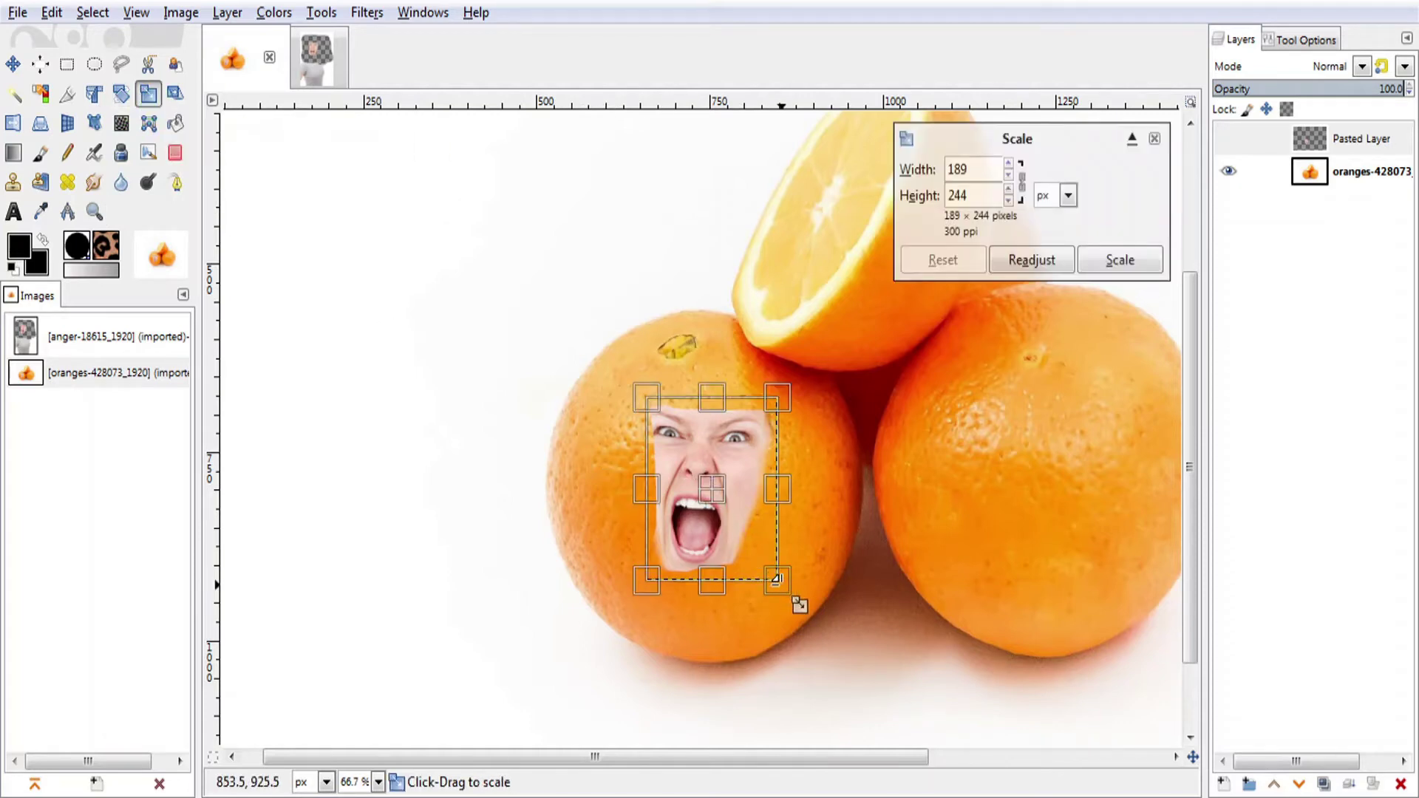
pyautogui.moveTo(799, 605); pyautogui.dragTo(845, 633)
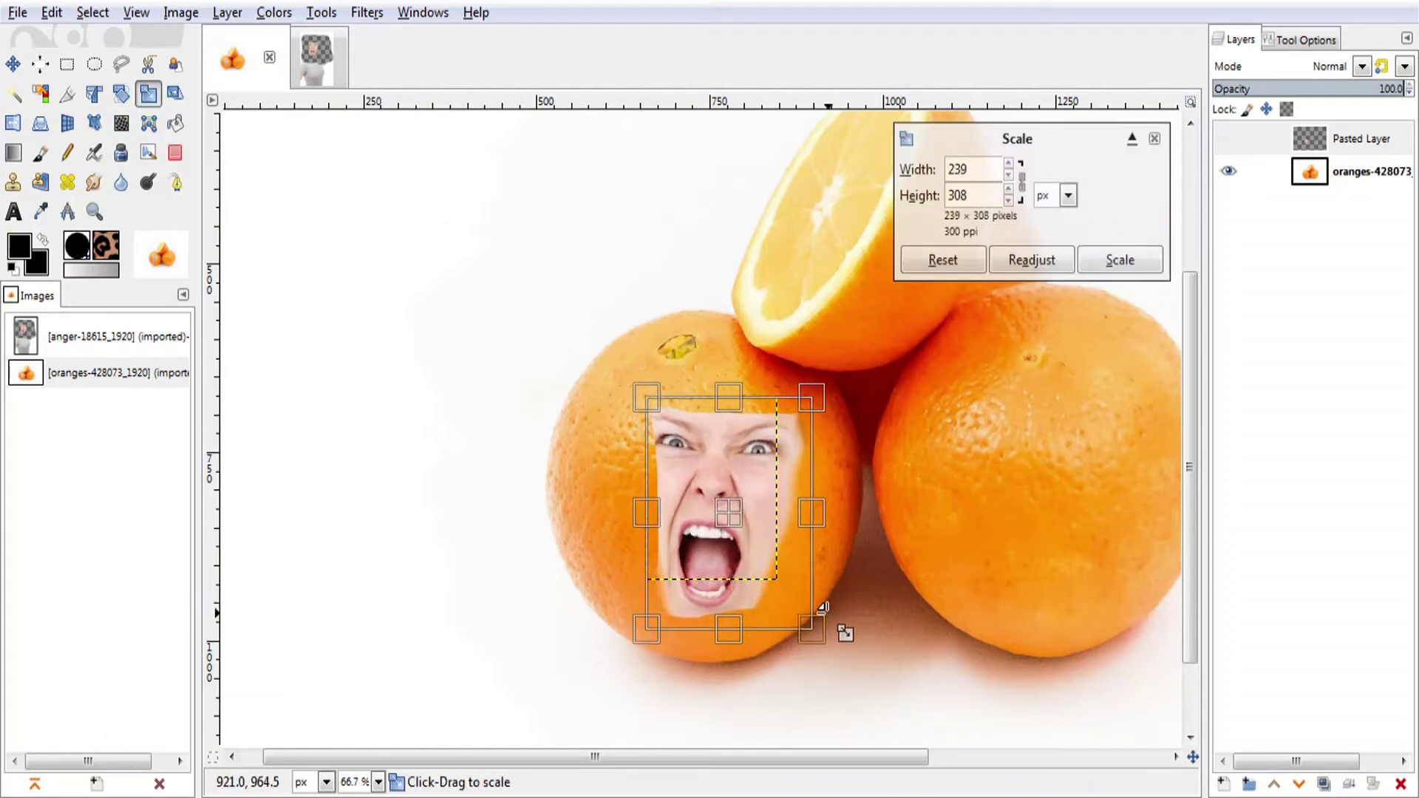
pyautogui.moveTo(845, 633); pyautogui.dragTo(844, 631)
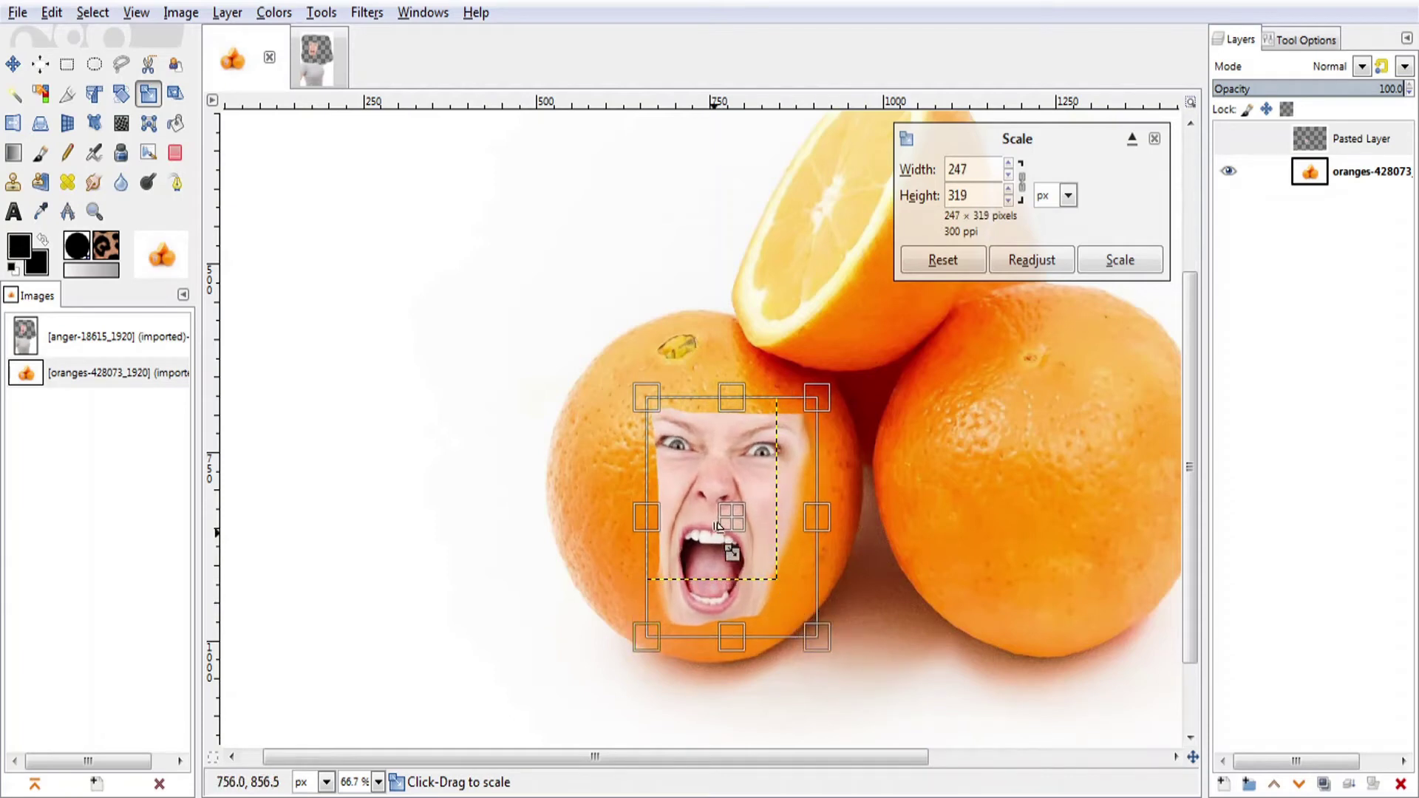
pyautogui.moveTo(718, 525); pyautogui.dragTo(691, 506)
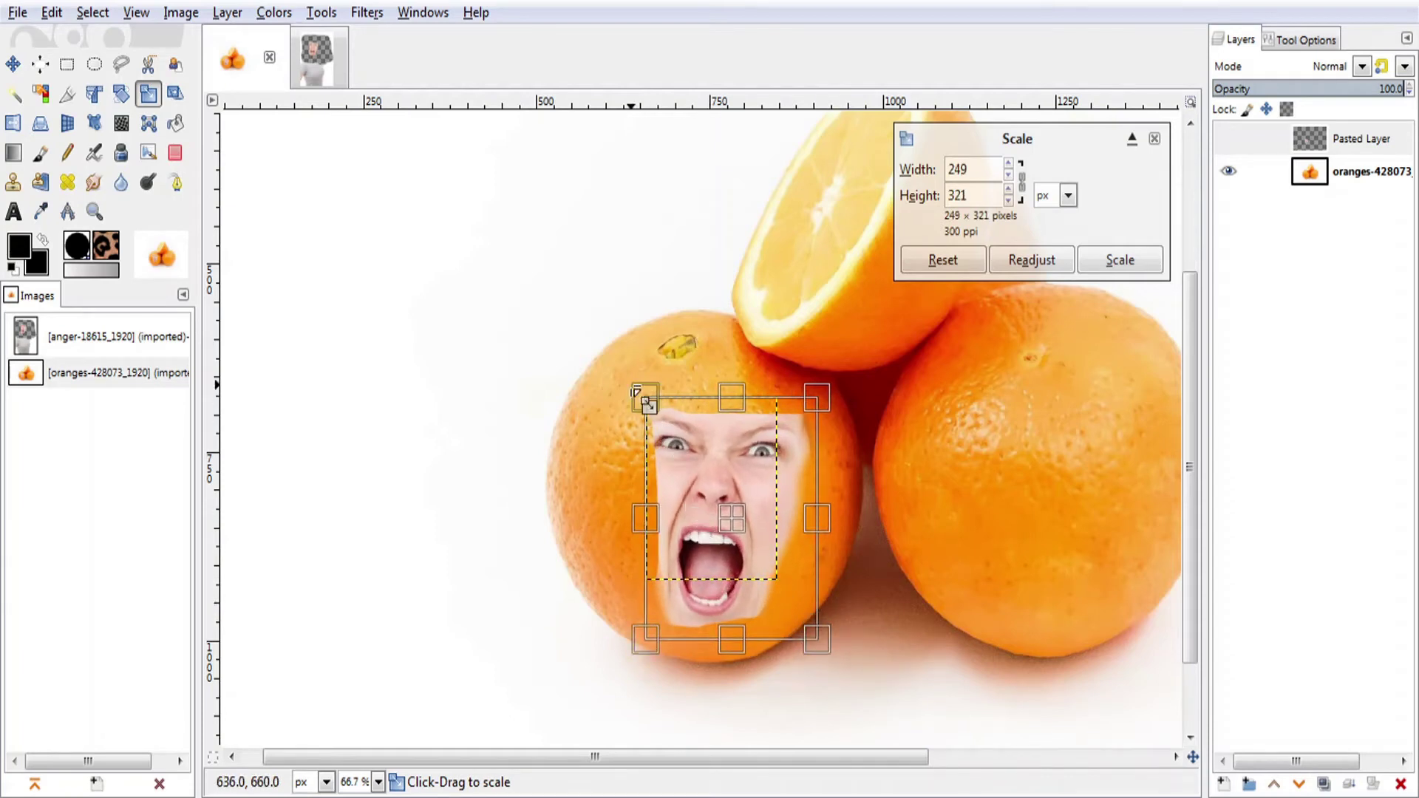
pyautogui.moveTo(645, 403); pyautogui.dragTo(598, 382)
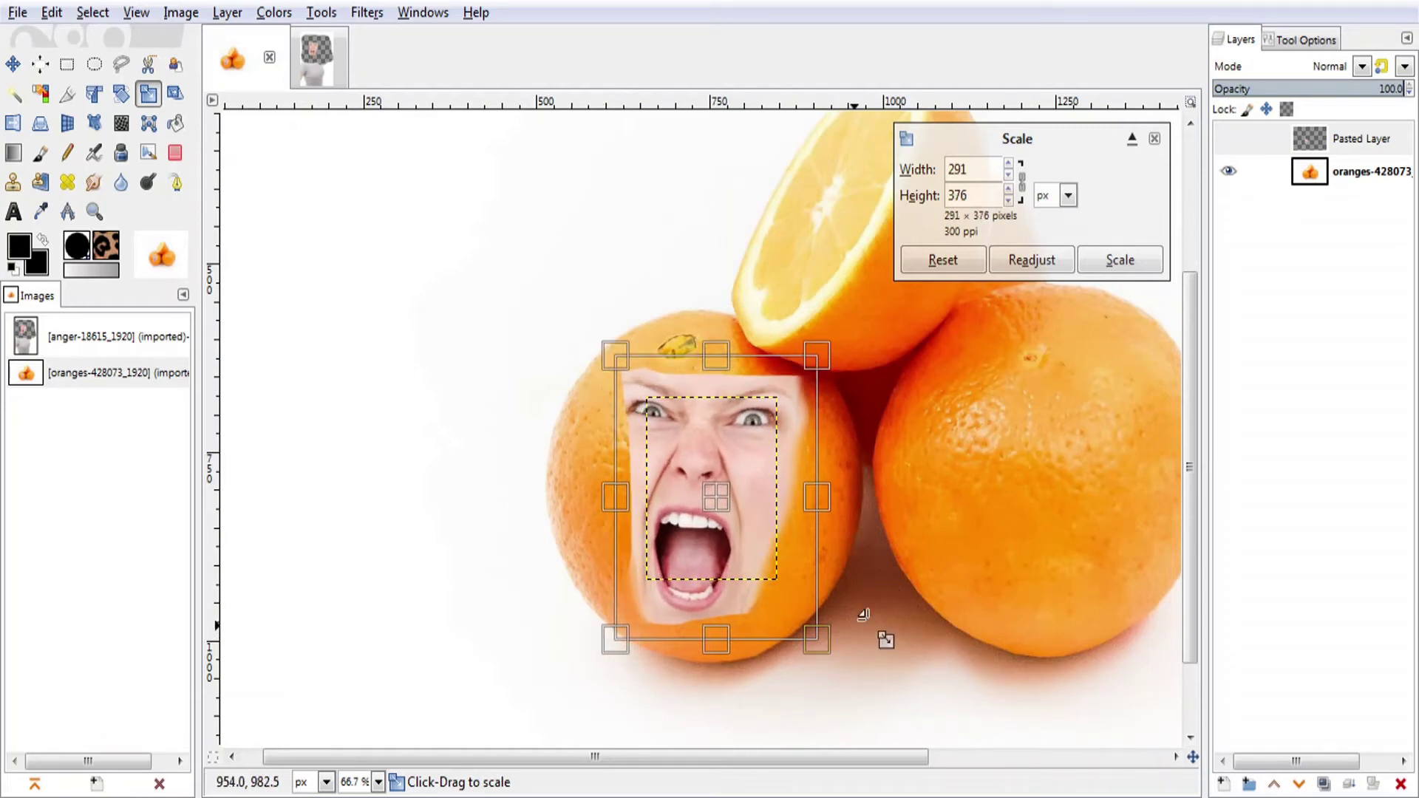
pyautogui.moveTo(822, 626); pyautogui.dragTo(832, 634)
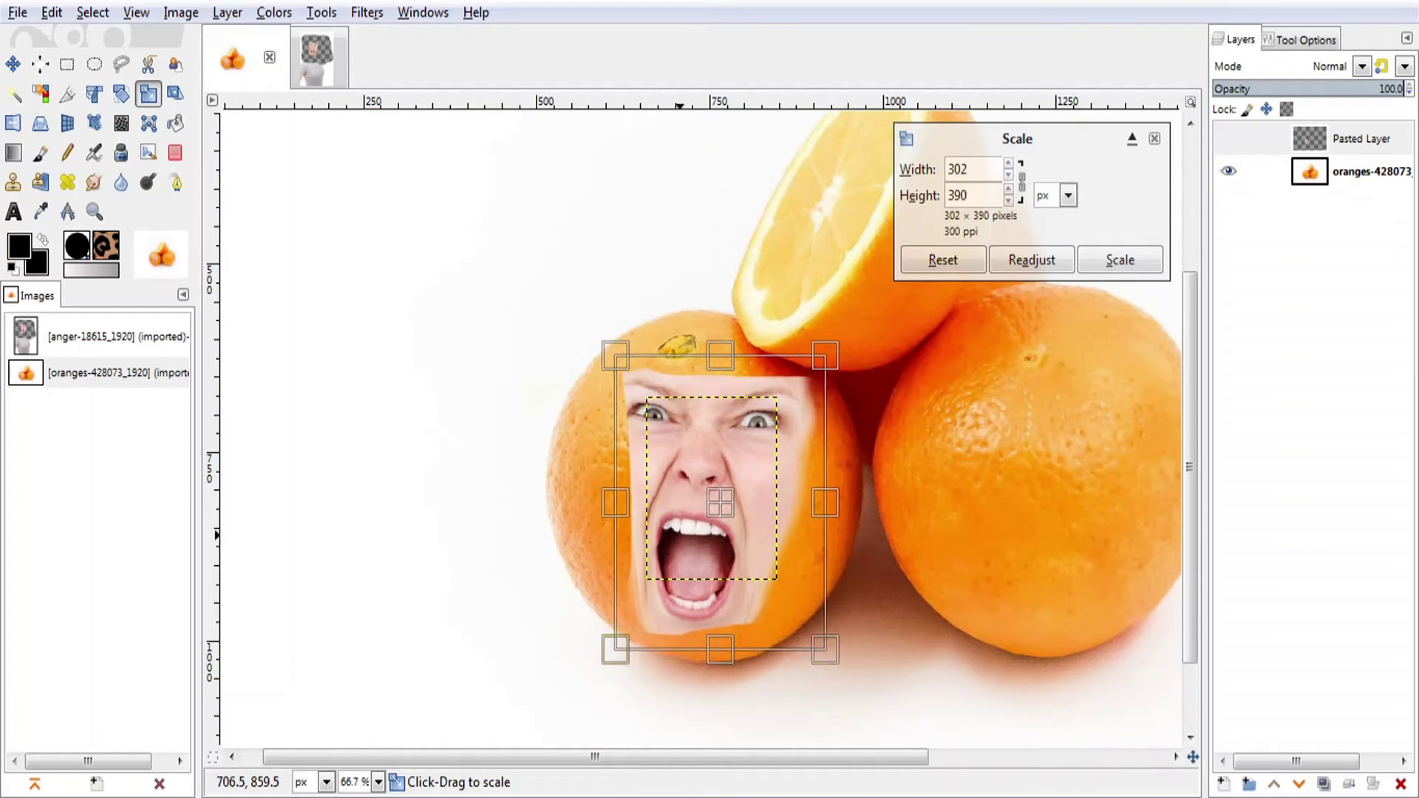
pyautogui.click(1106, 262)
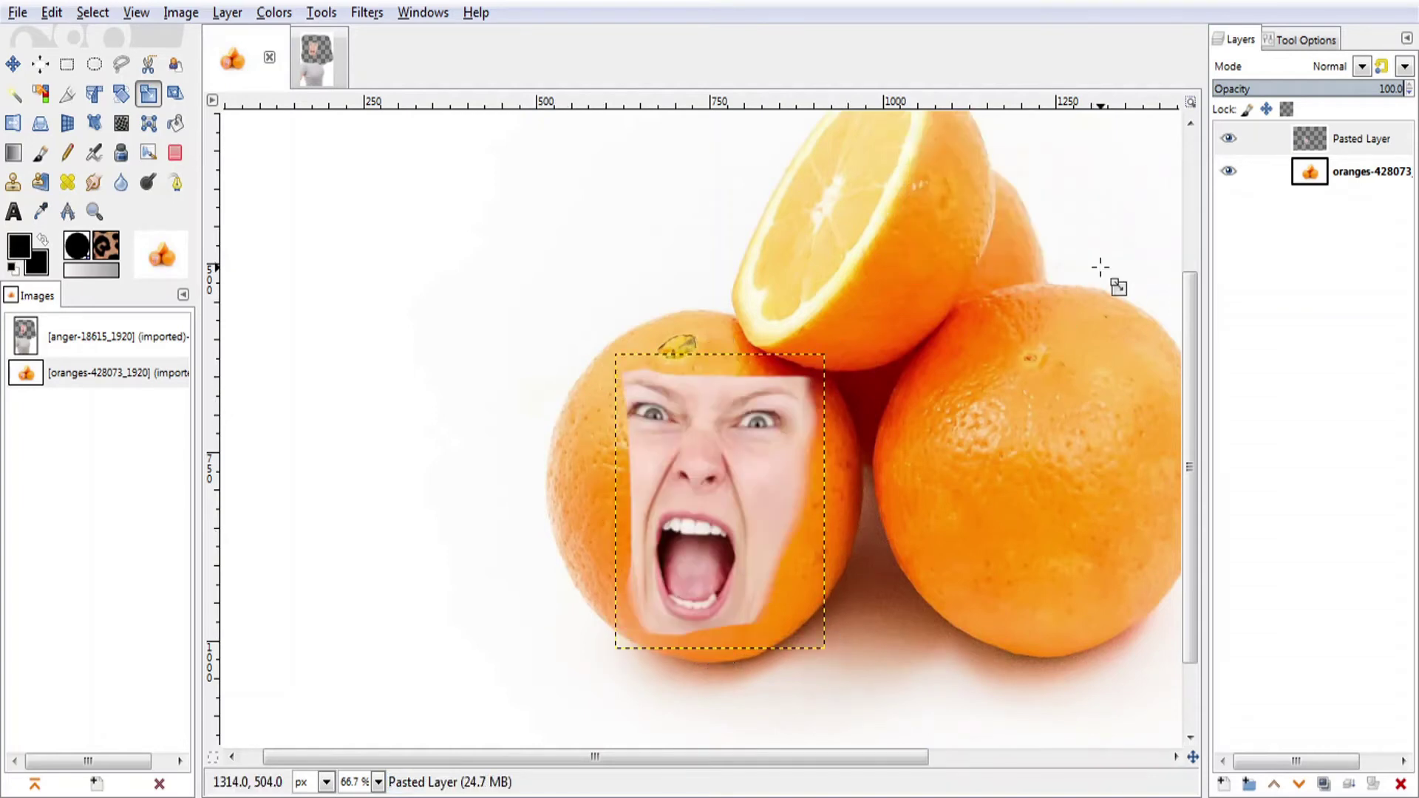
# Nudge the face layer slightly and set its layer mode to Grain merge.
pyautogui.click(12, 64)
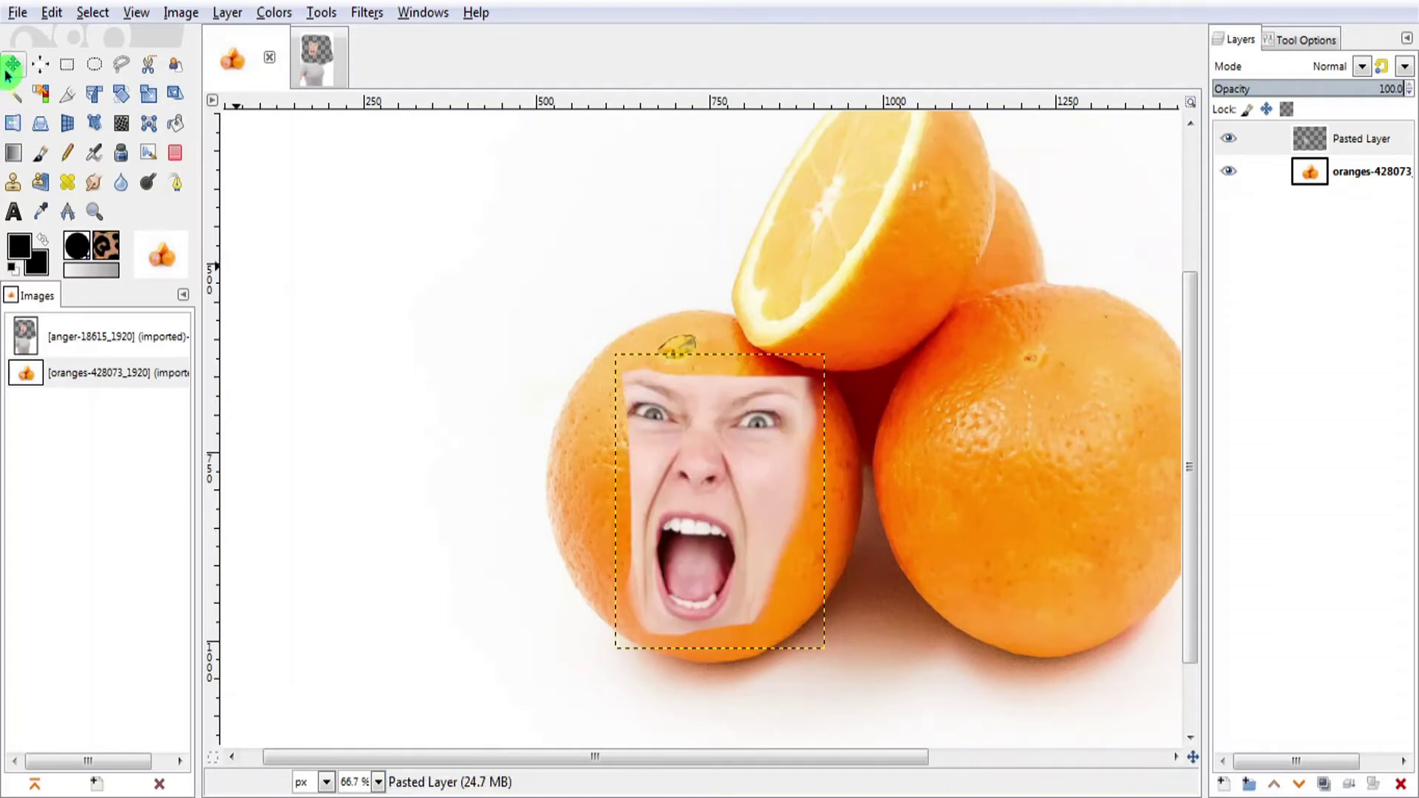
pyautogui.moveTo(703, 485); pyautogui.dragTo(708, 487)
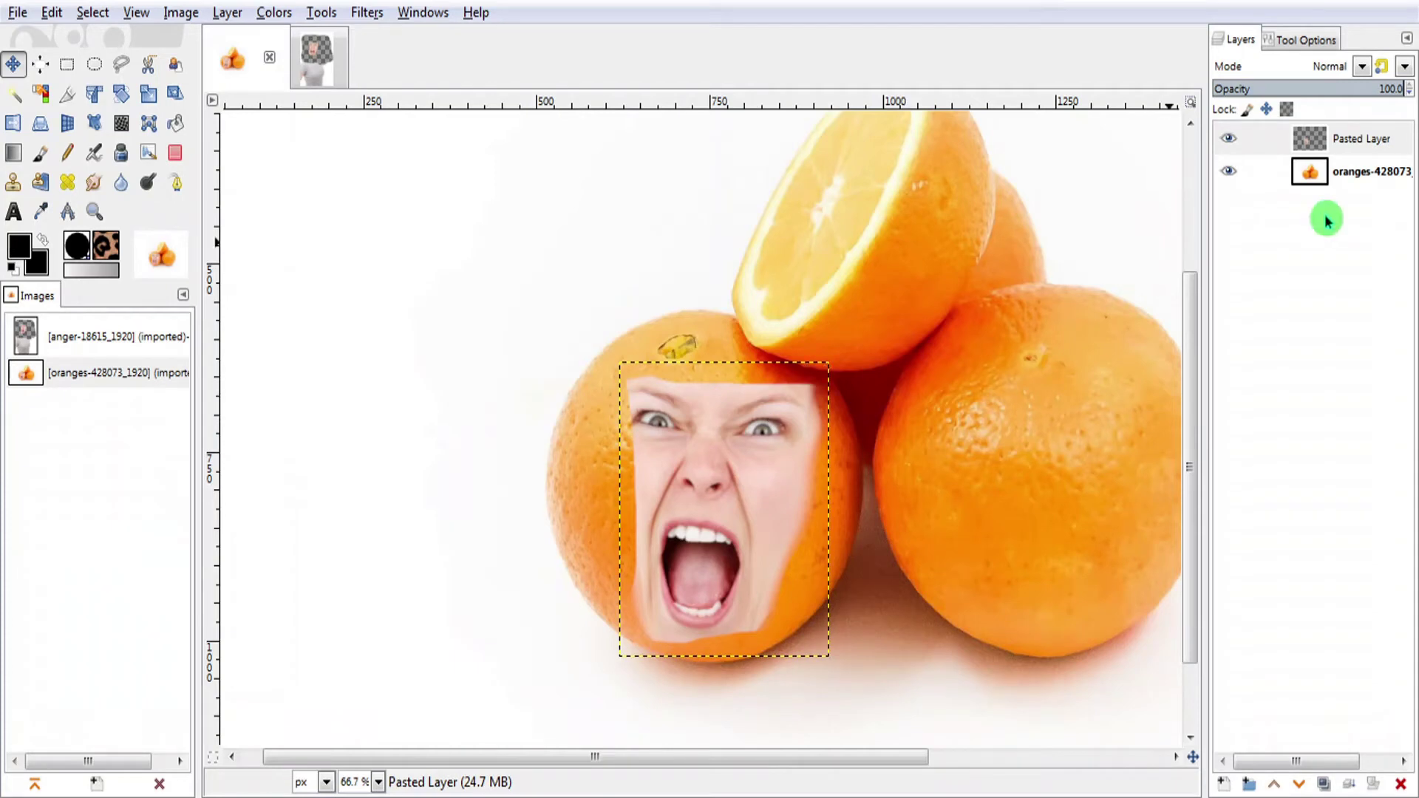
pyautogui.click(1368, 68)
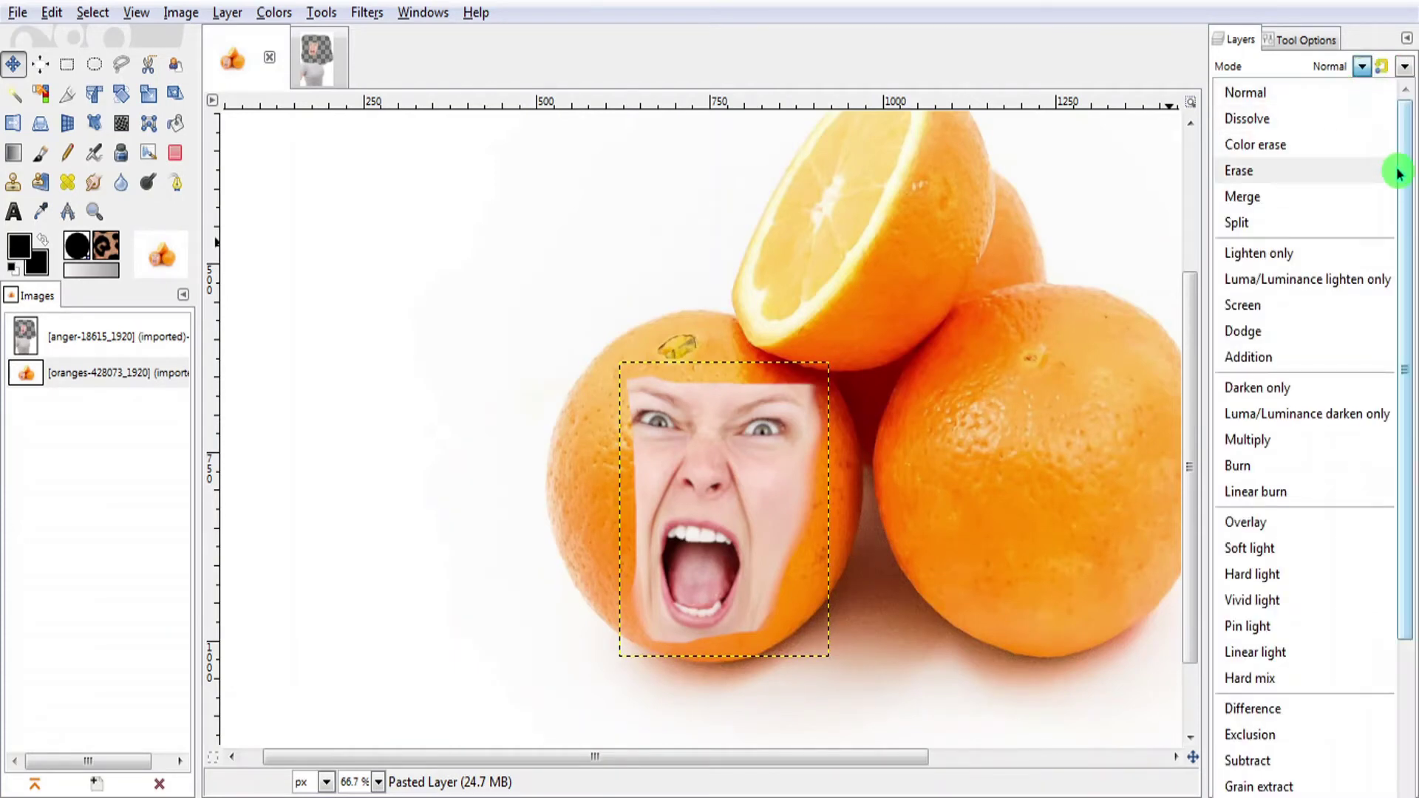
pyautogui.scroll(-1, 1408, 200)
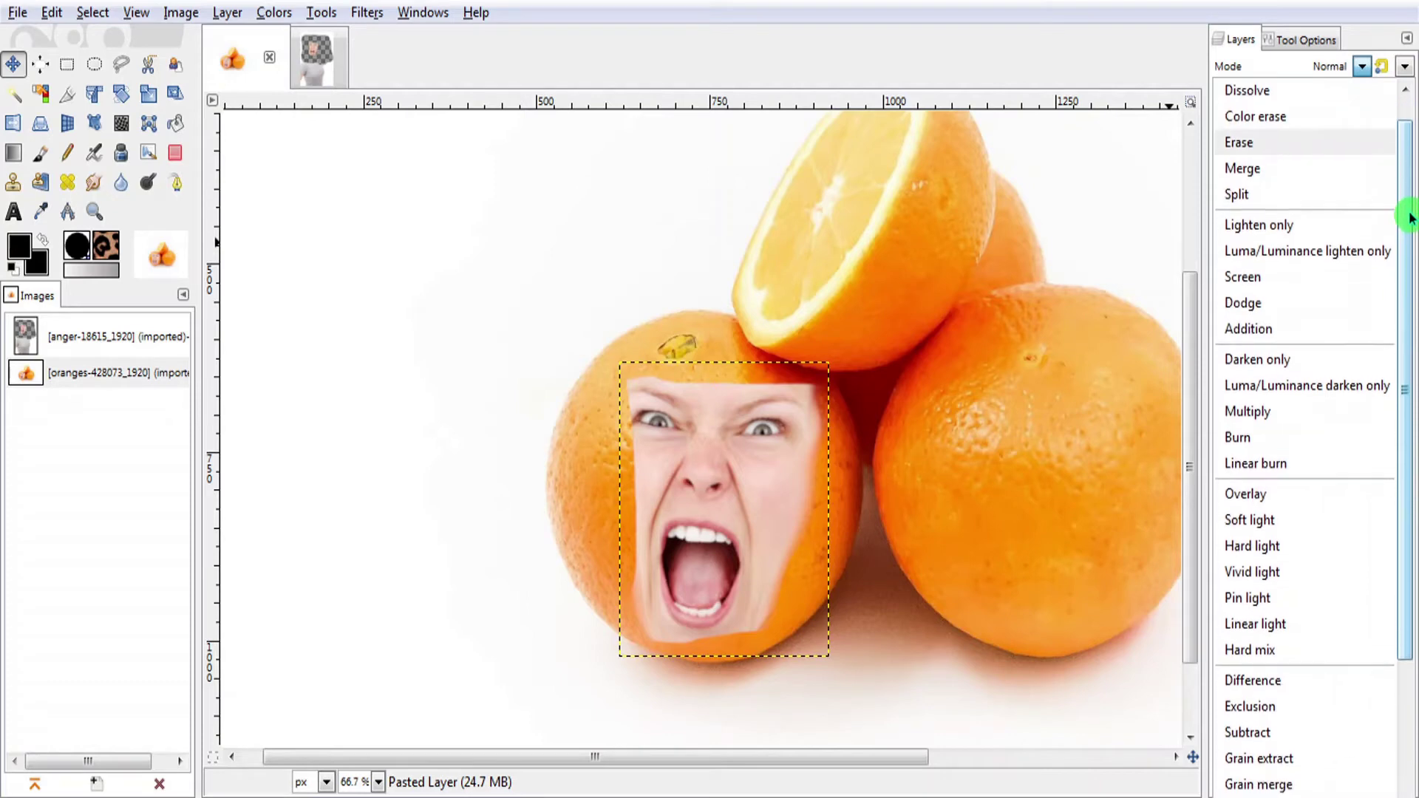
pyautogui.moveTo(1412, 218); pyautogui.dragTo(1407, 273)
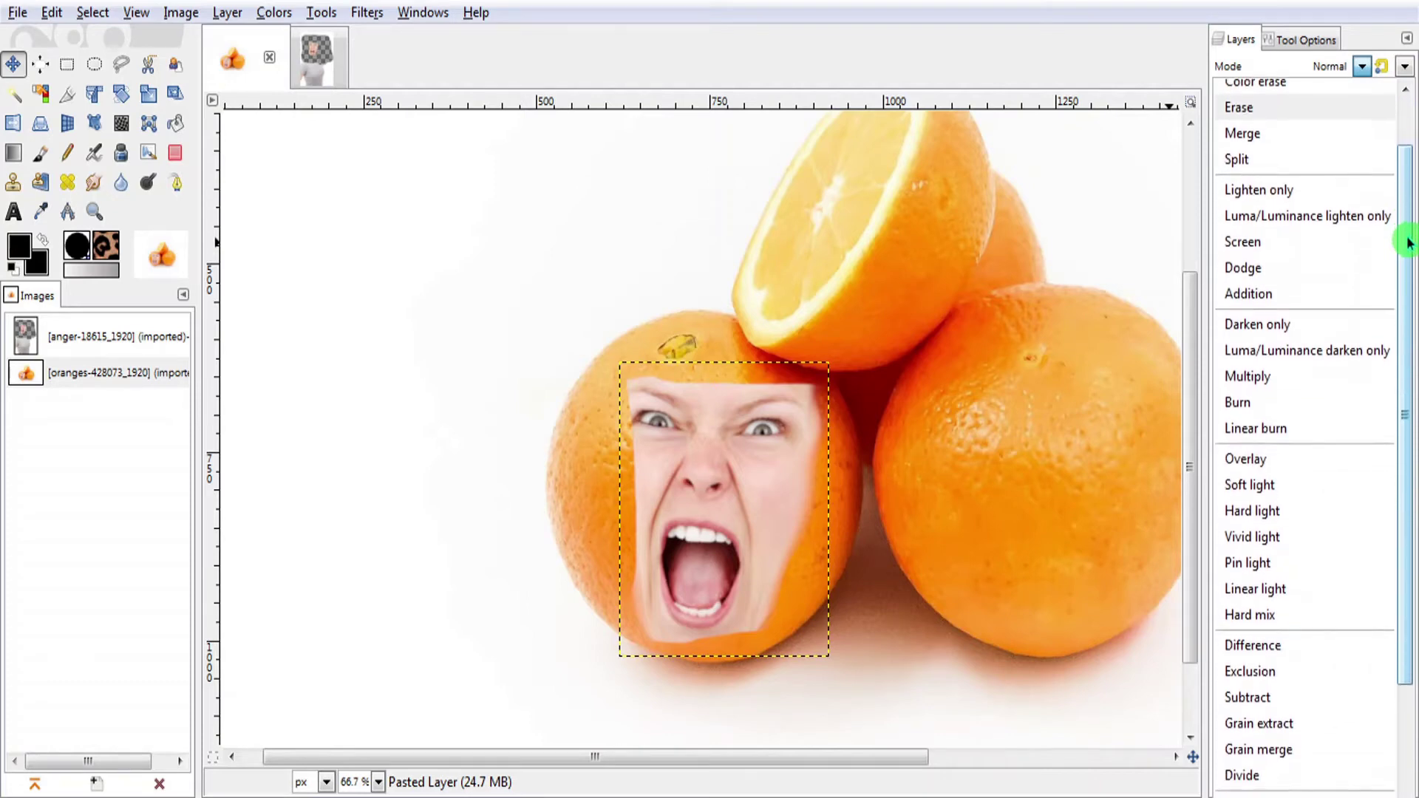
pyautogui.scroll(-5, 1397, 288)
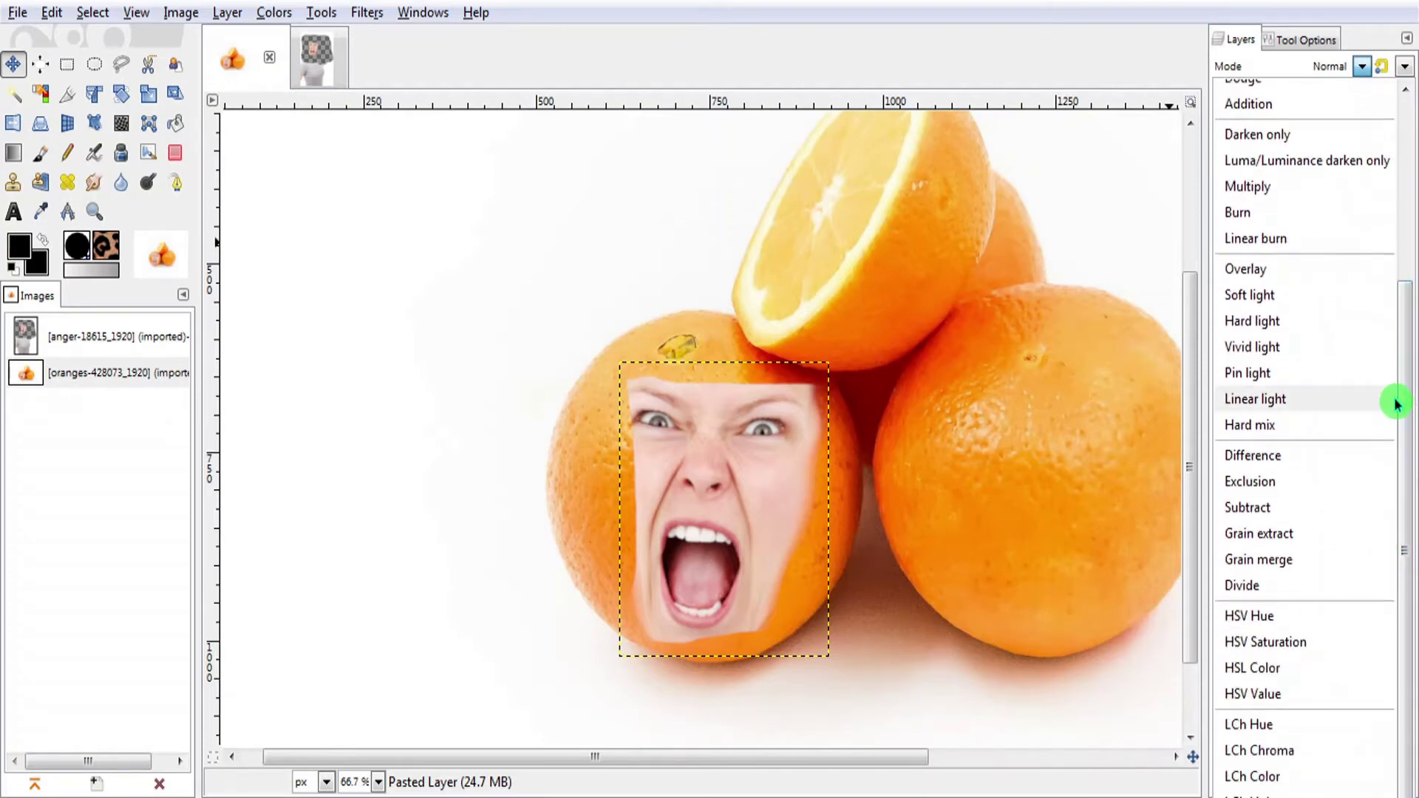
pyautogui.click(1291, 565)
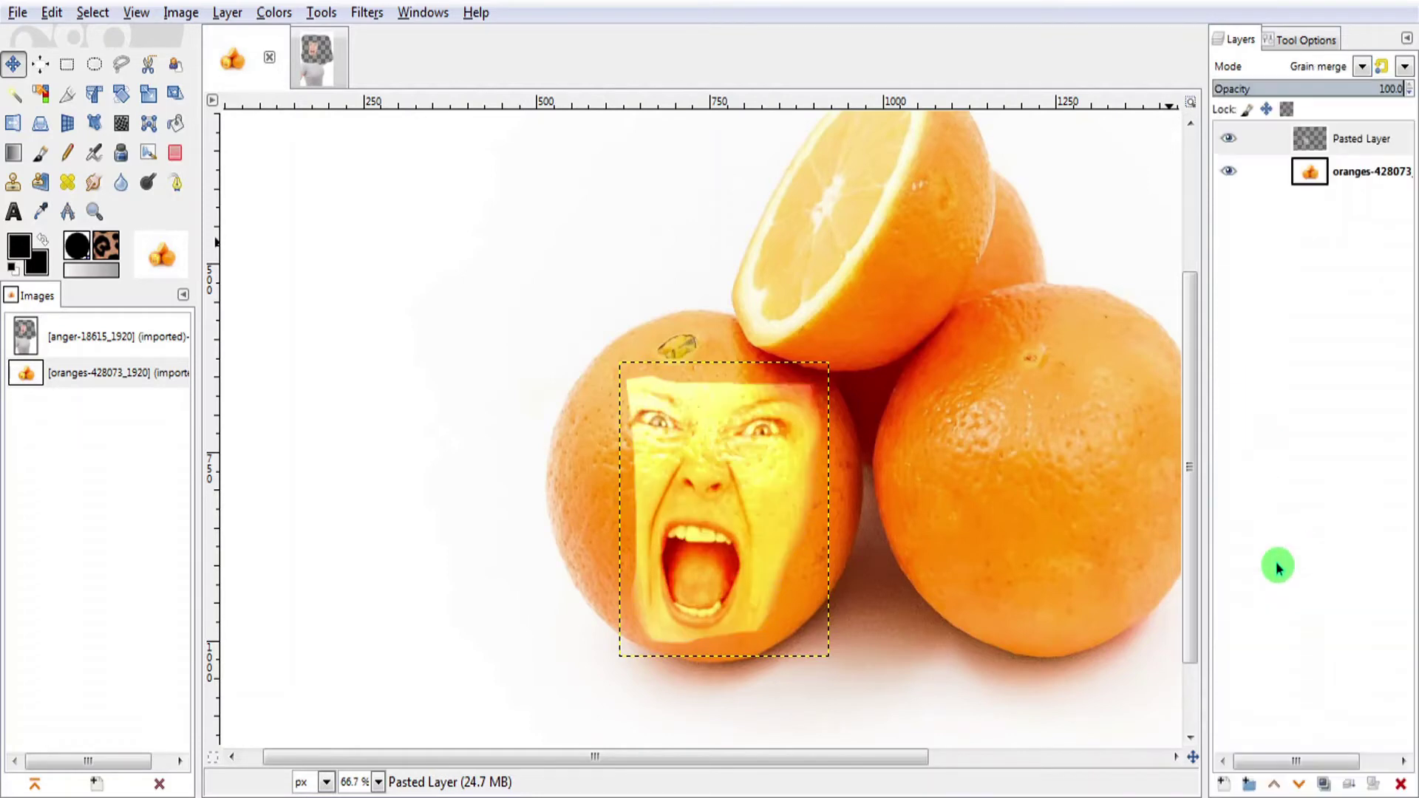
# Duplicate the face layer and set the copy's mode to Multiply.
pyautogui.rightClick(1361, 140)
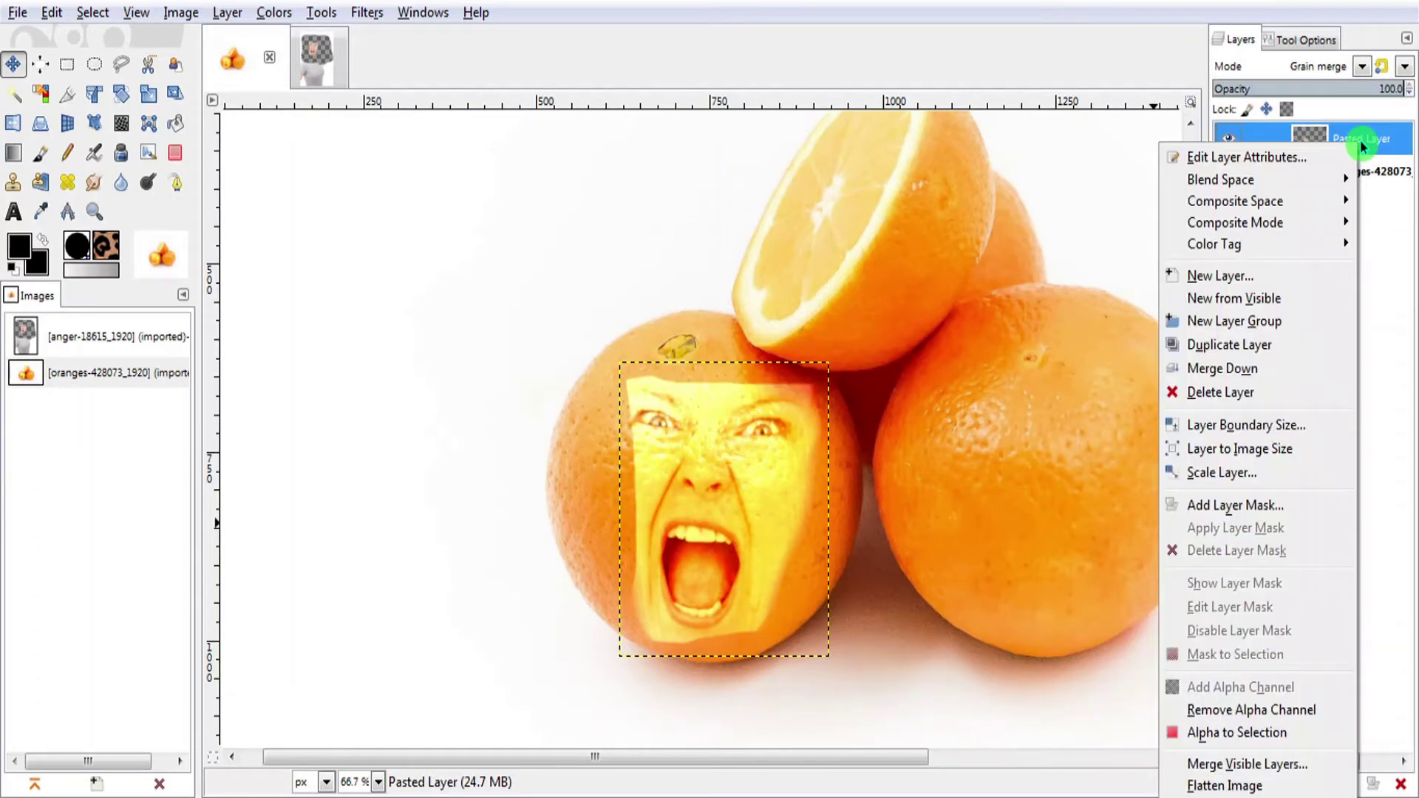
pyautogui.click(1260, 345)
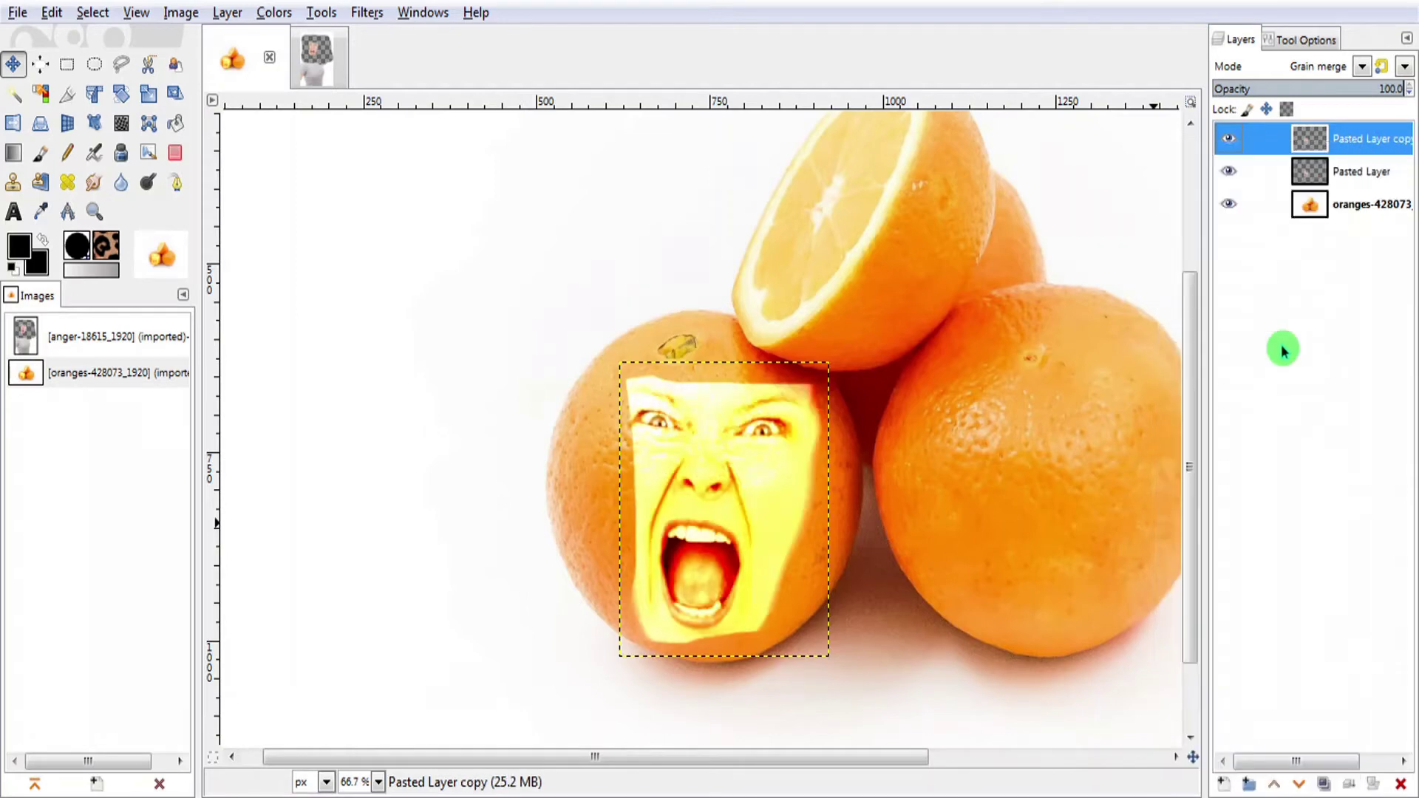
pyautogui.click(1364, 68)
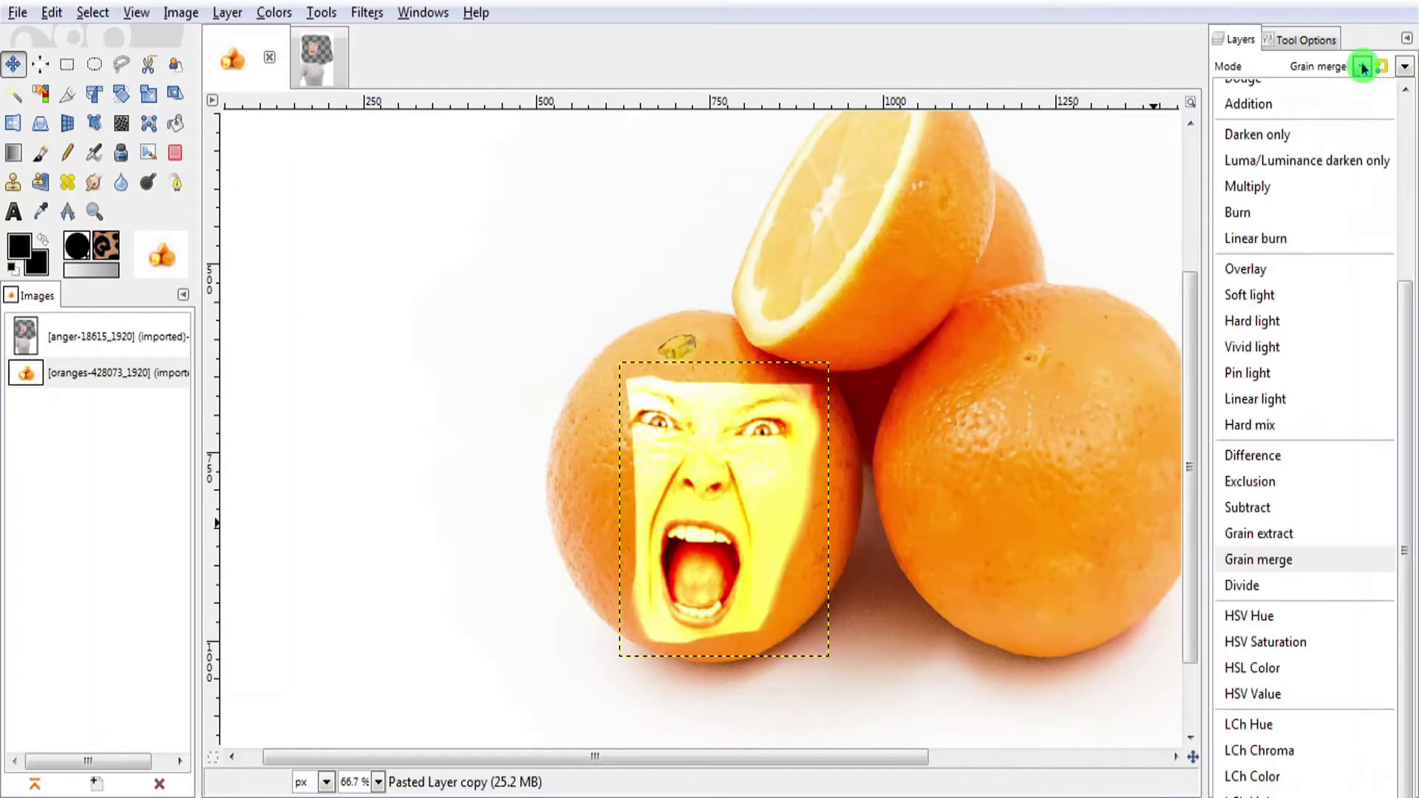
pyautogui.click(1299, 185)
# Duplicate it again, set the top copy to Normal mode, and undo its mask.
pyautogui.rightClick(1357, 140)
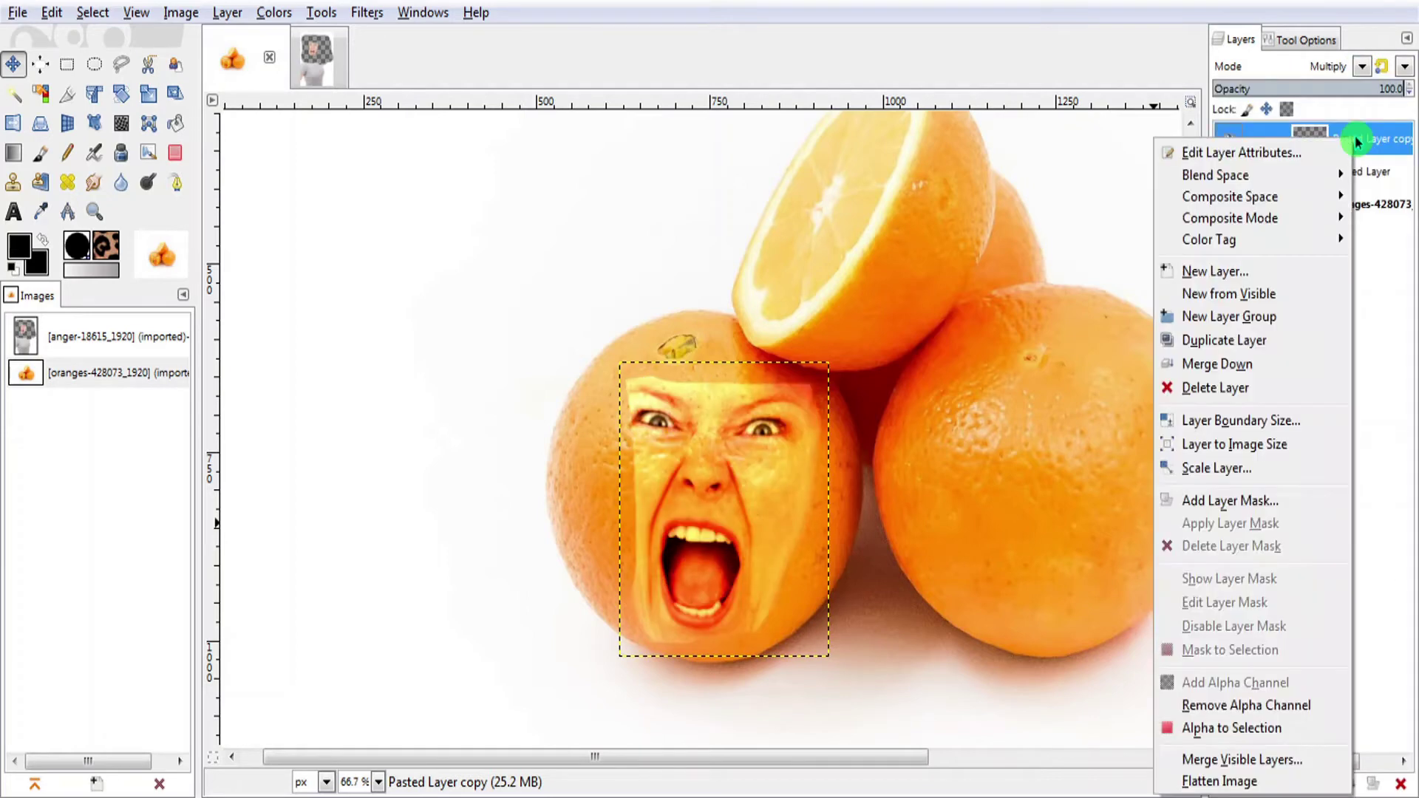
pyautogui.click(1262, 342)
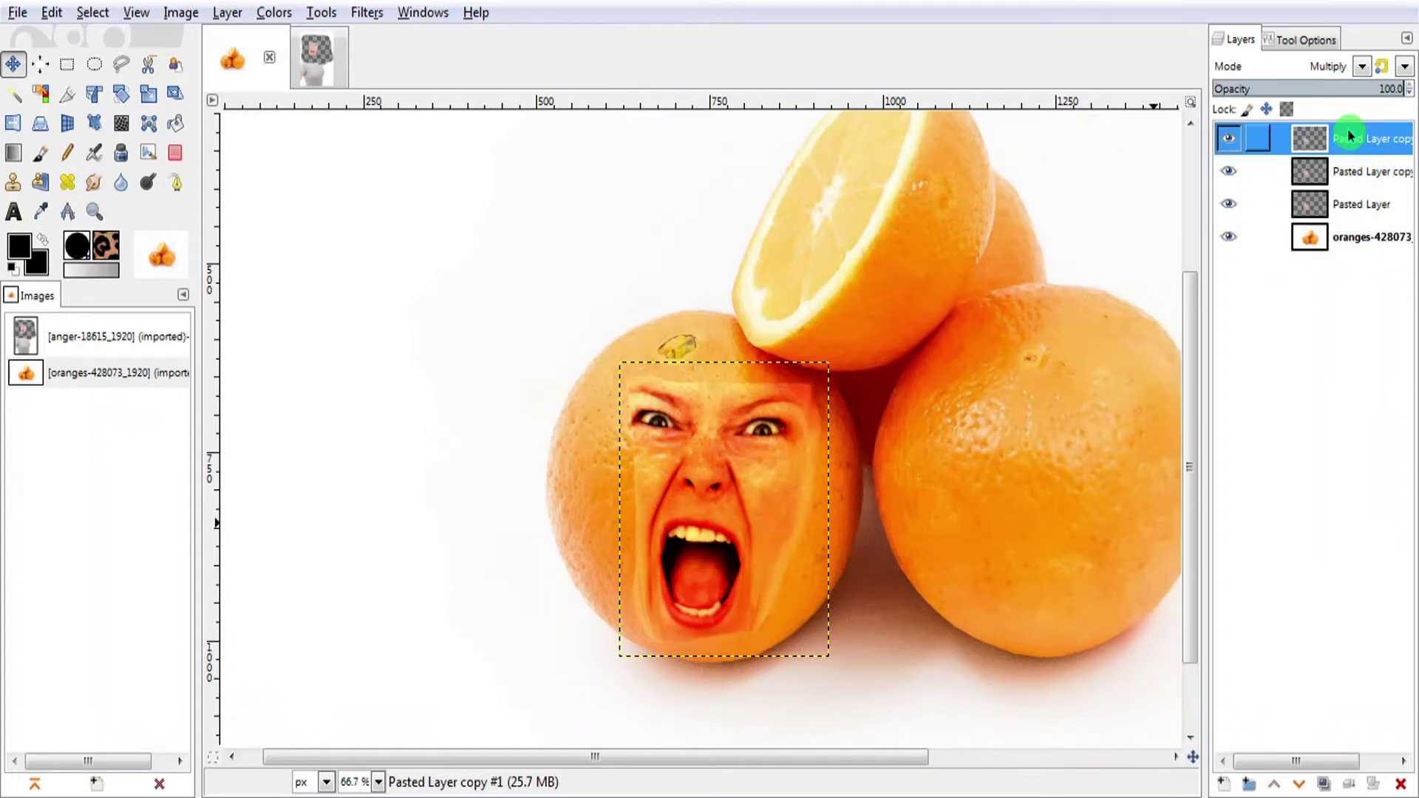
pyautogui.click(1363, 66)
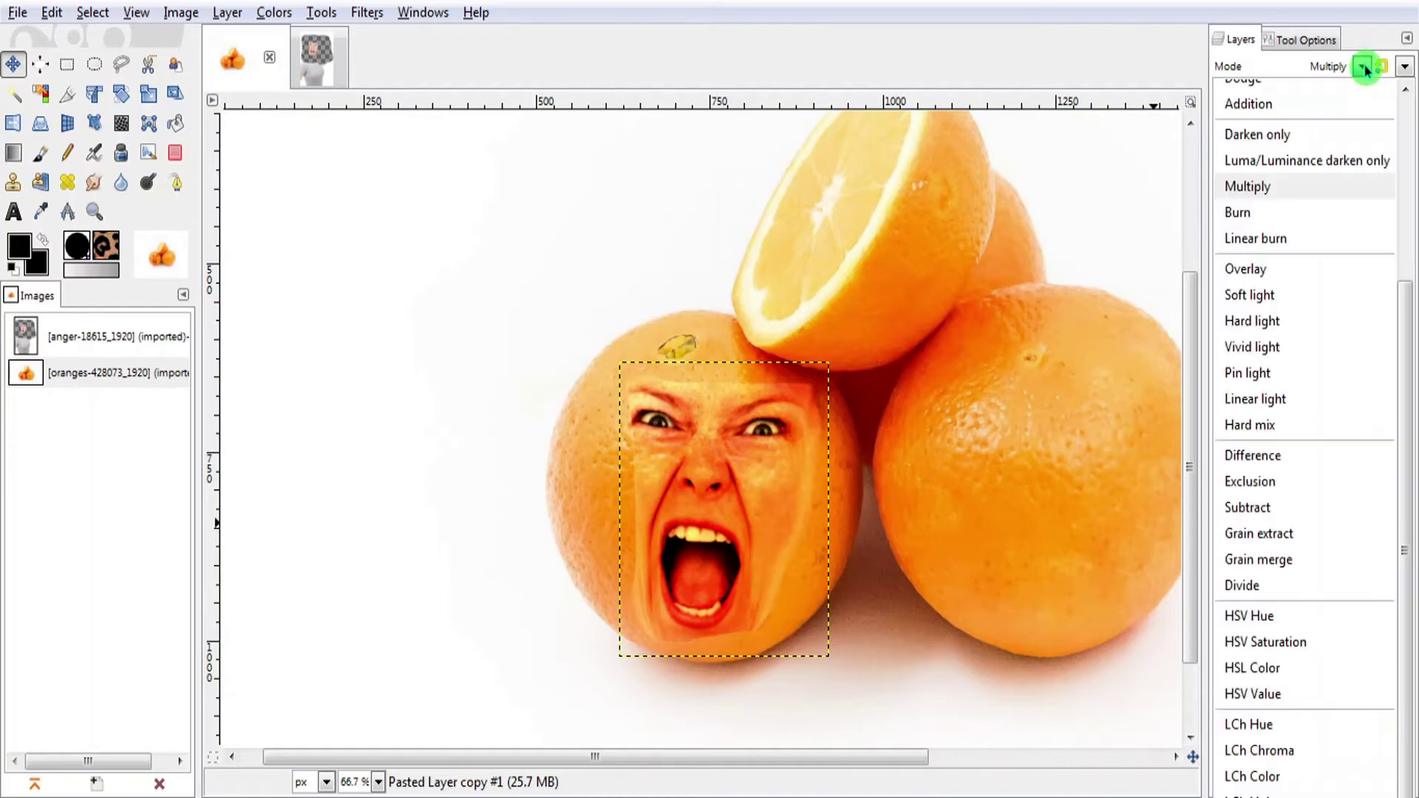
pyautogui.moveTo(1411, 318); pyautogui.dragTo(1410, 104)
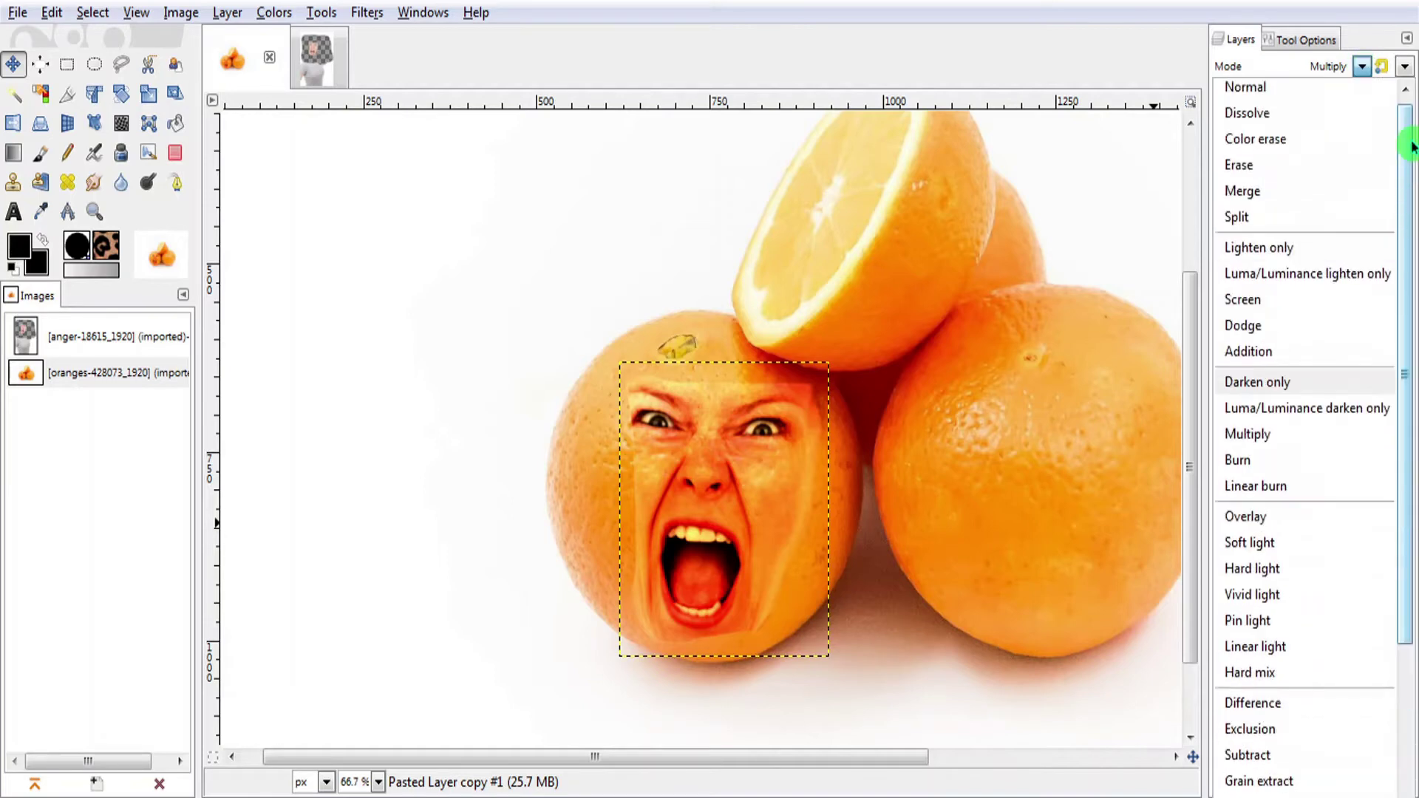
pyautogui.click(1282, 92)
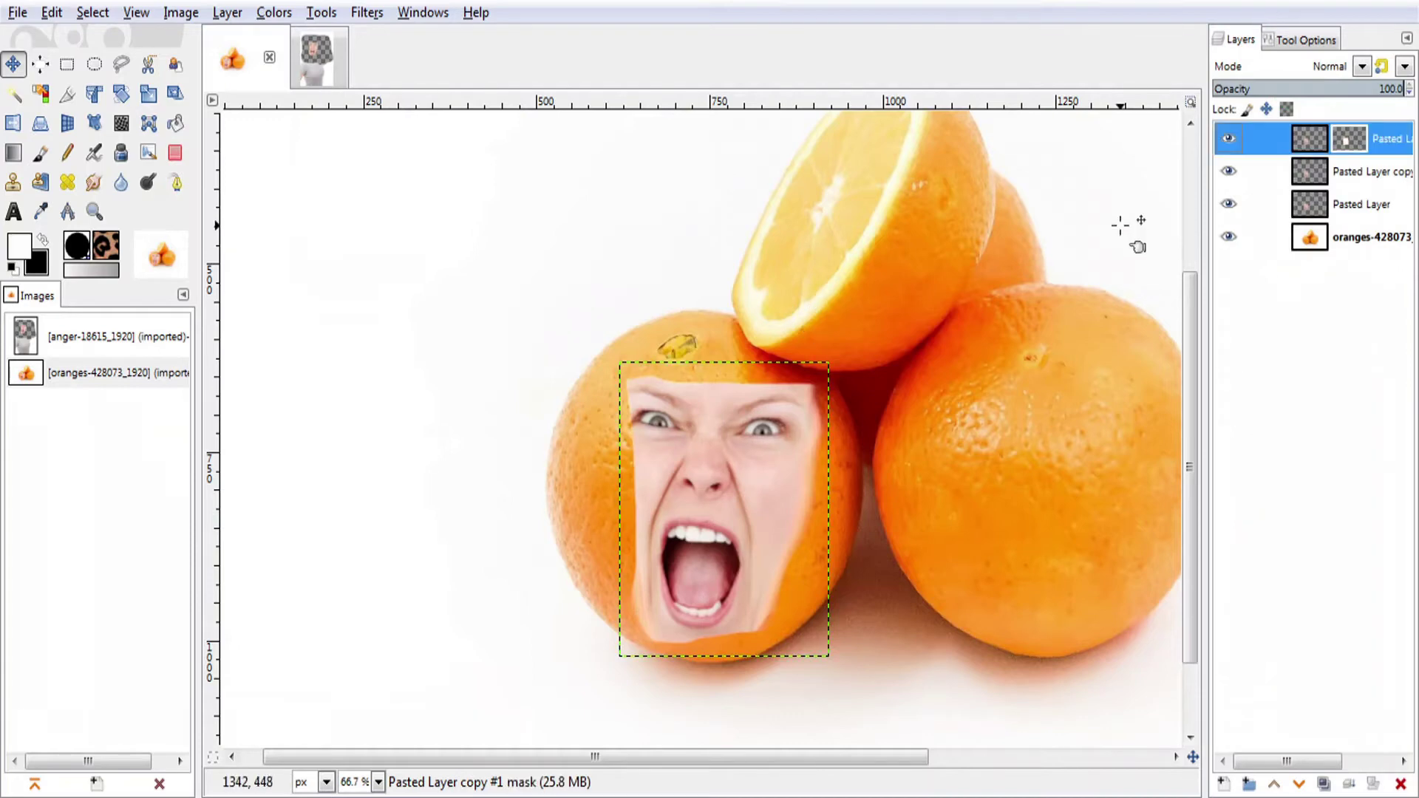
pyautogui.hotkey('ctrl', 'z')
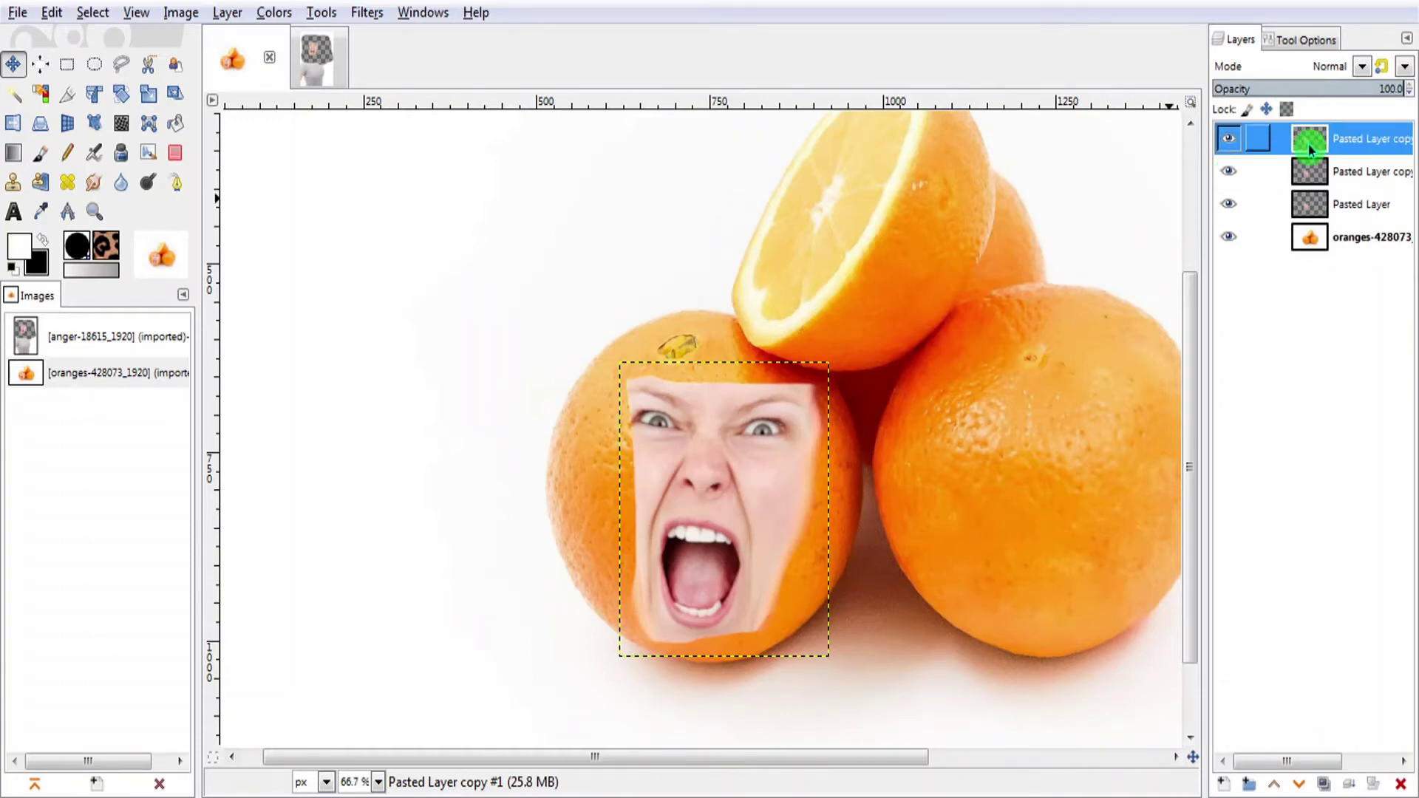
# Add a Black (full transparency) layer mask to the top face copy.
pyautogui.rightClick(1319, 148)
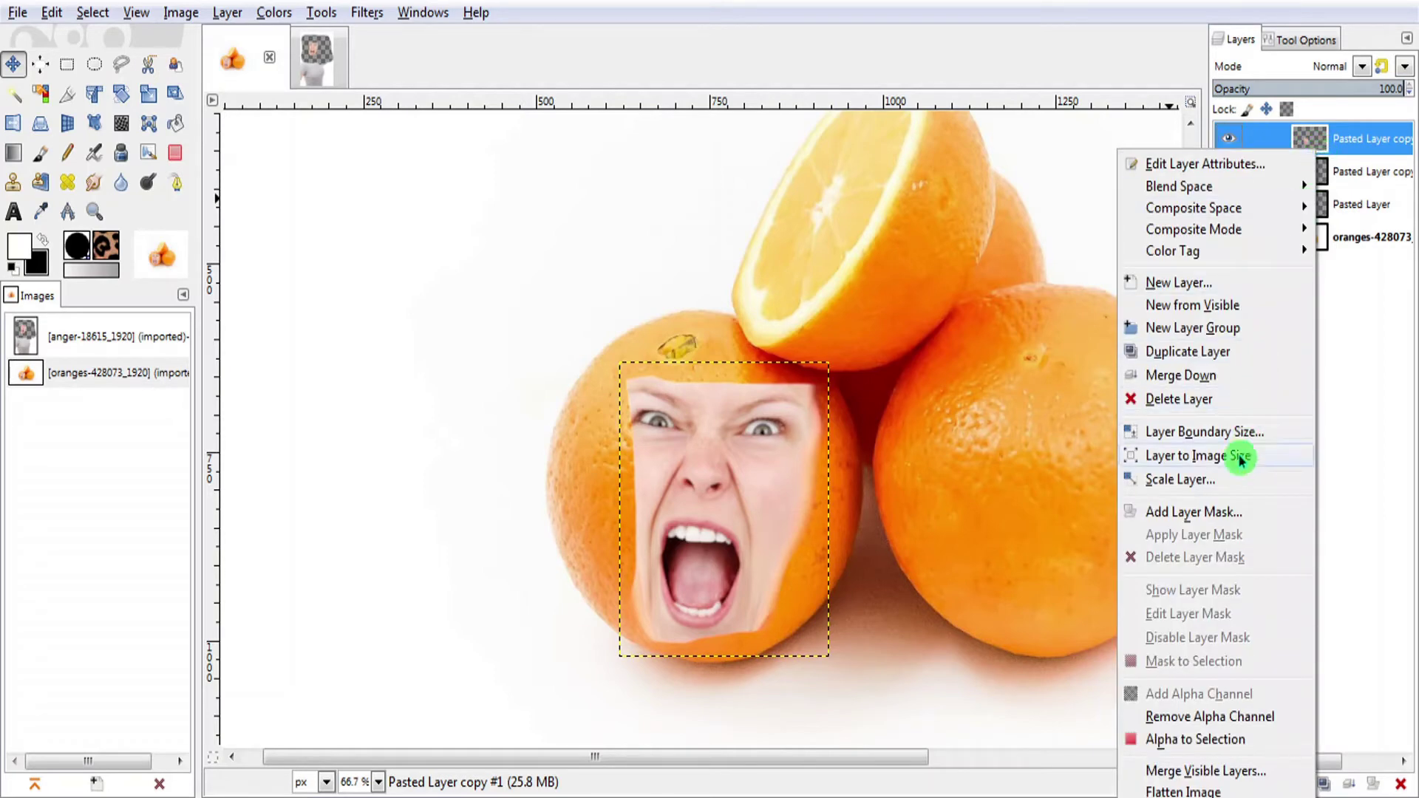
pyautogui.click(1216, 512)
pyautogui.click(1174, 467)
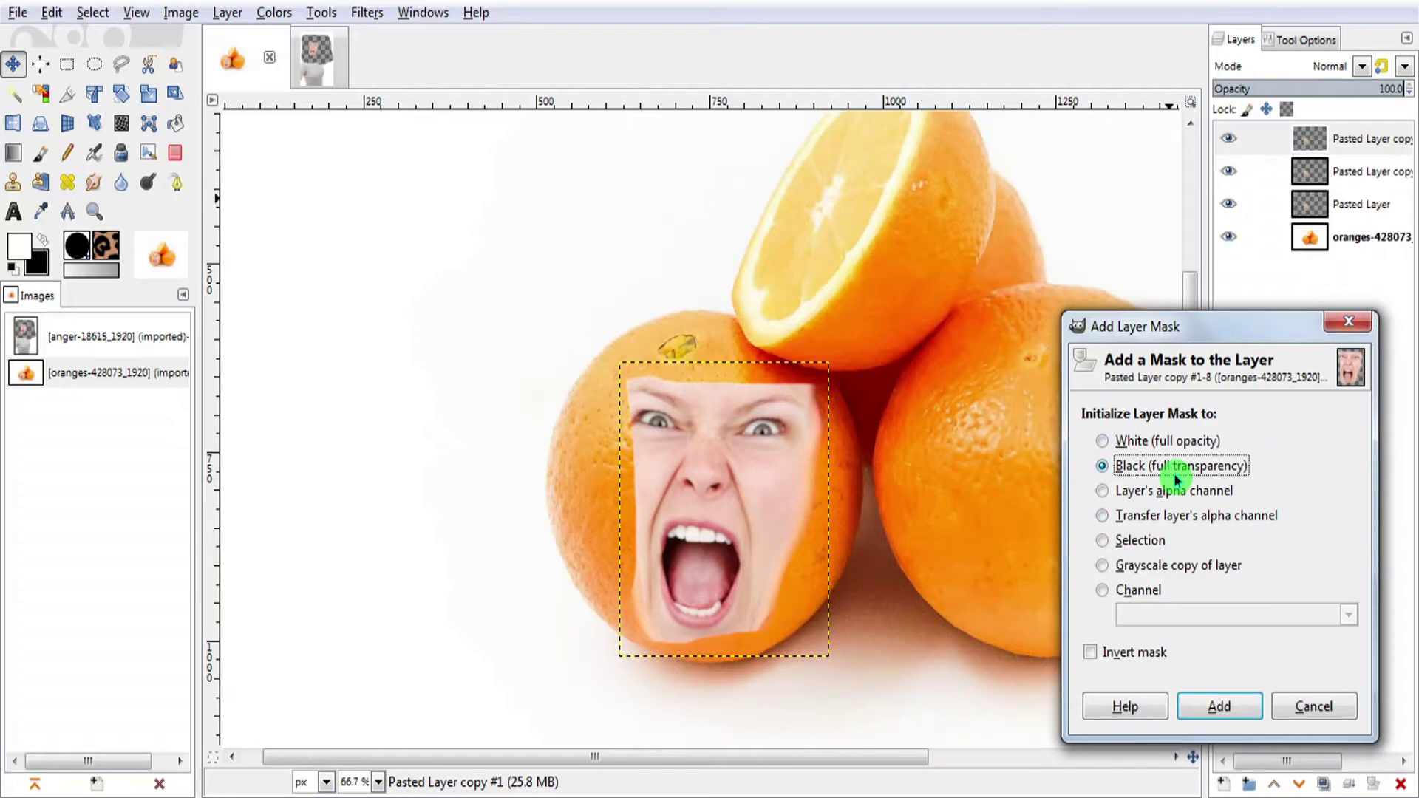
pyautogui.click(1223, 706)
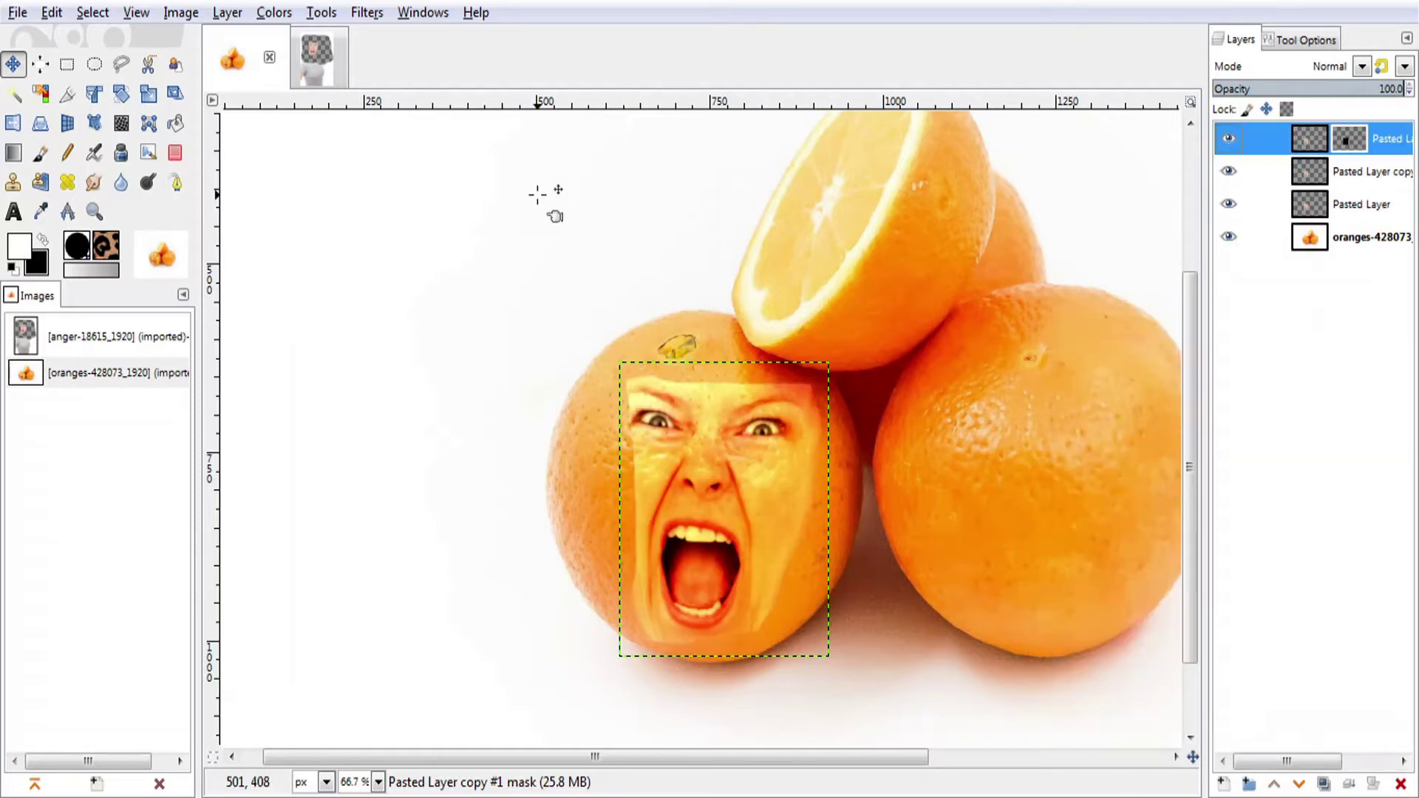
# Set up the Paintbrush with a white foreground and a soft-edged brush.
pyautogui.click(41, 155)
pyautogui.click(18, 243)
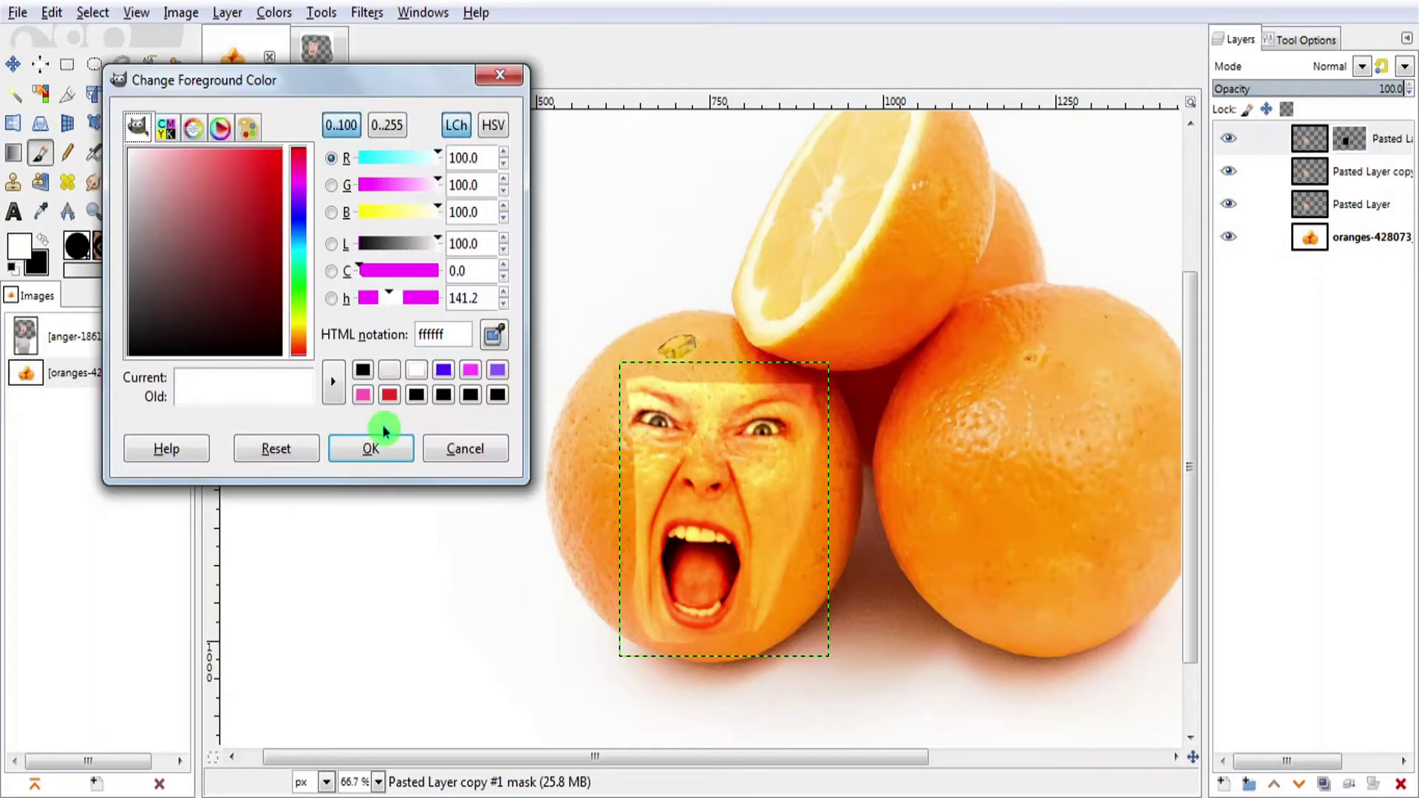
pyautogui.click(390, 463)
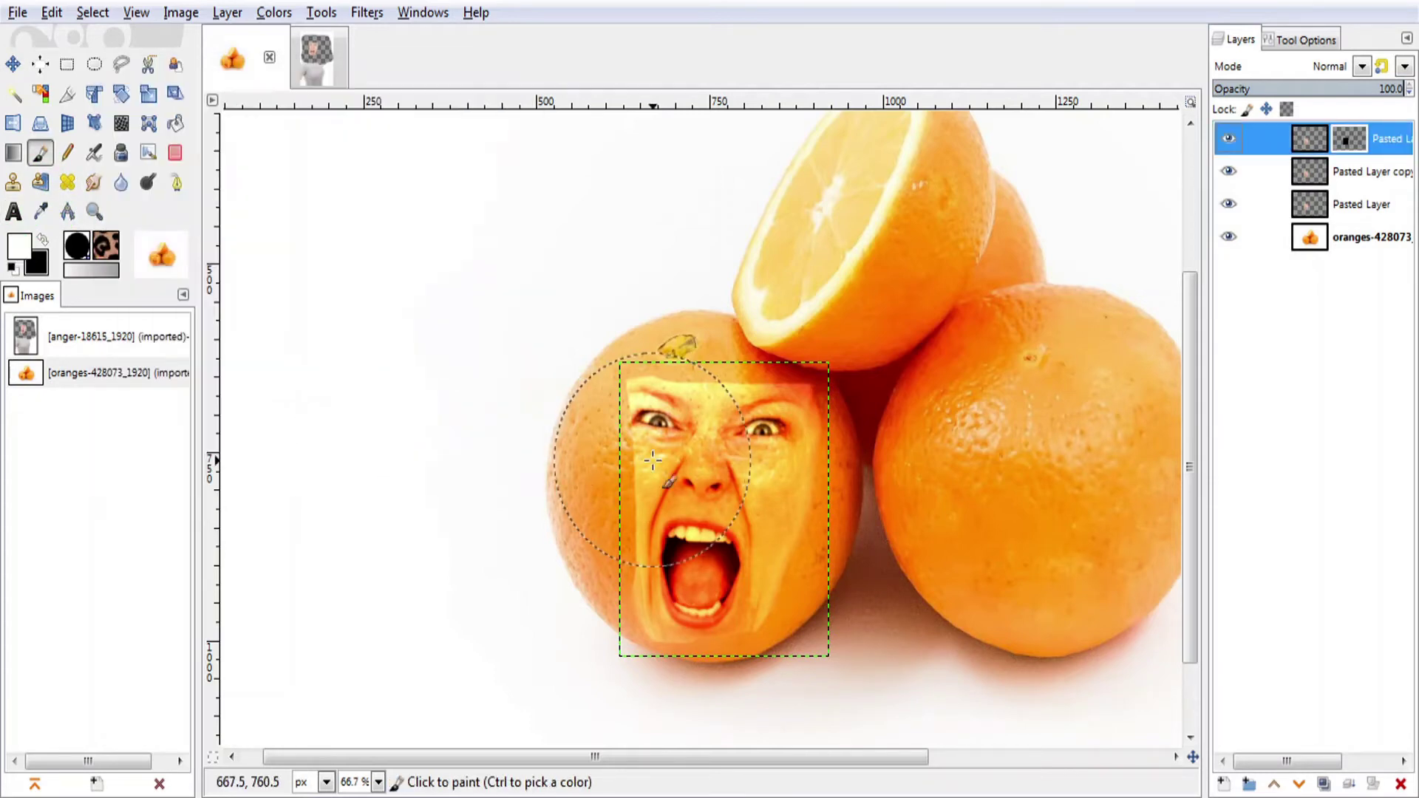
pyautogui.click(1299, 38)
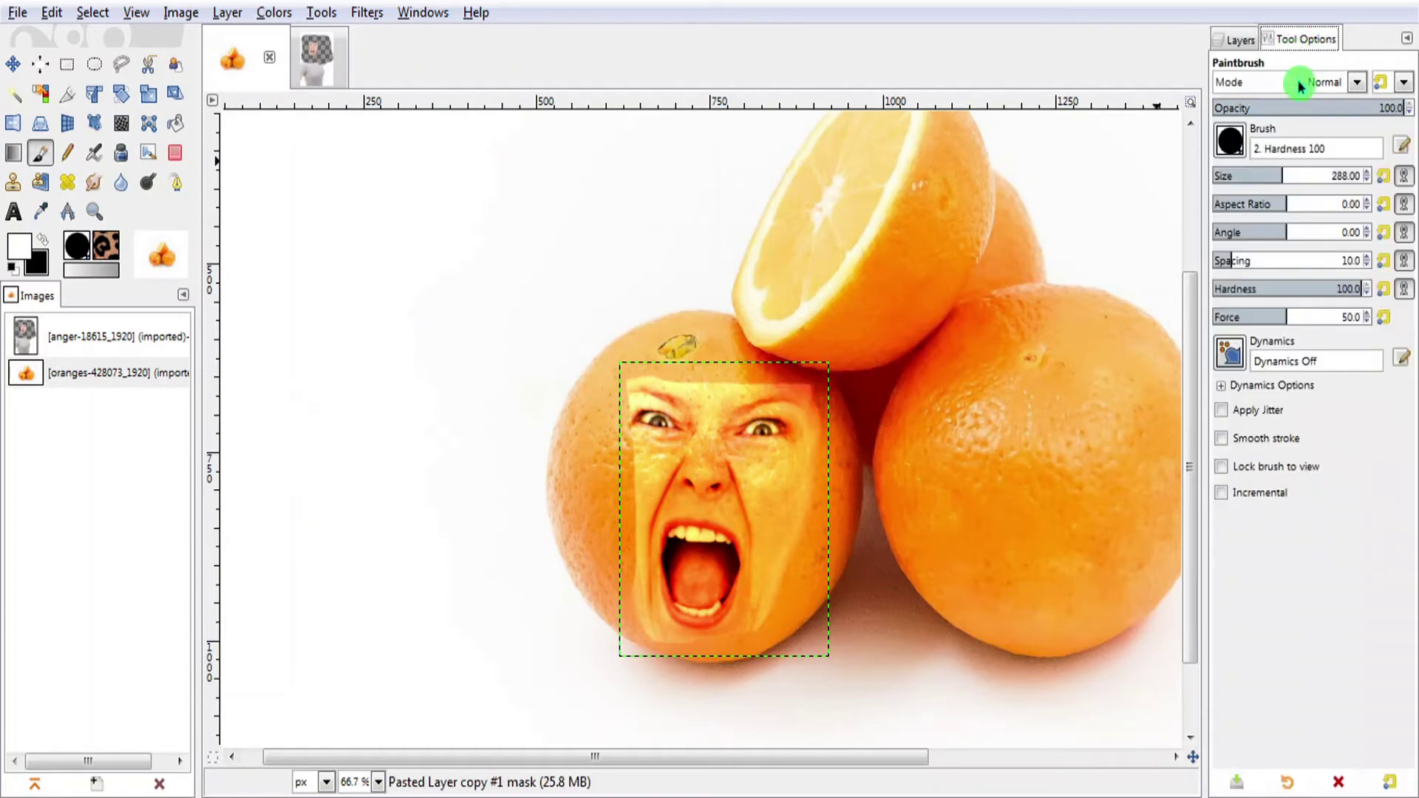
pyautogui.click(1232, 139)
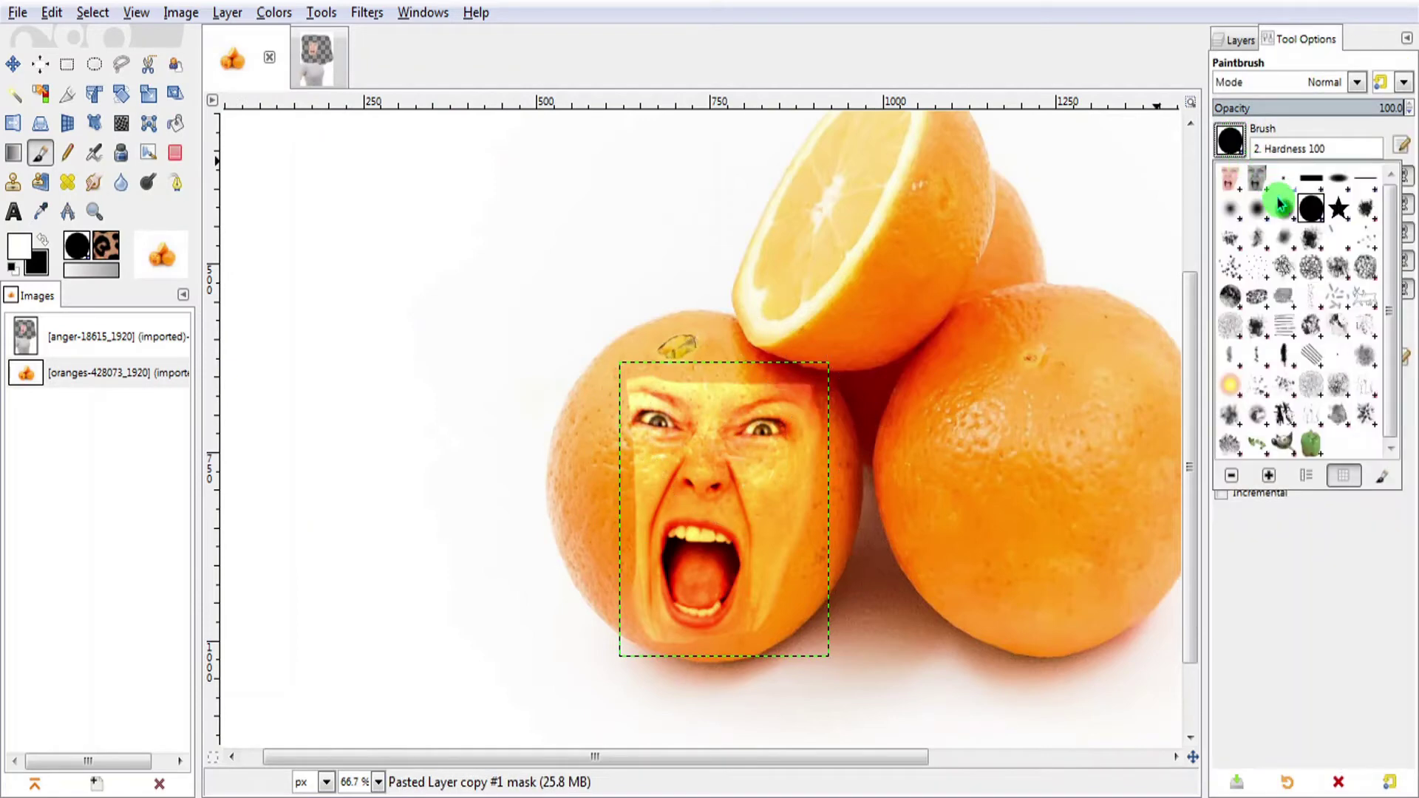
pyautogui.doubleClick(1245, 209)
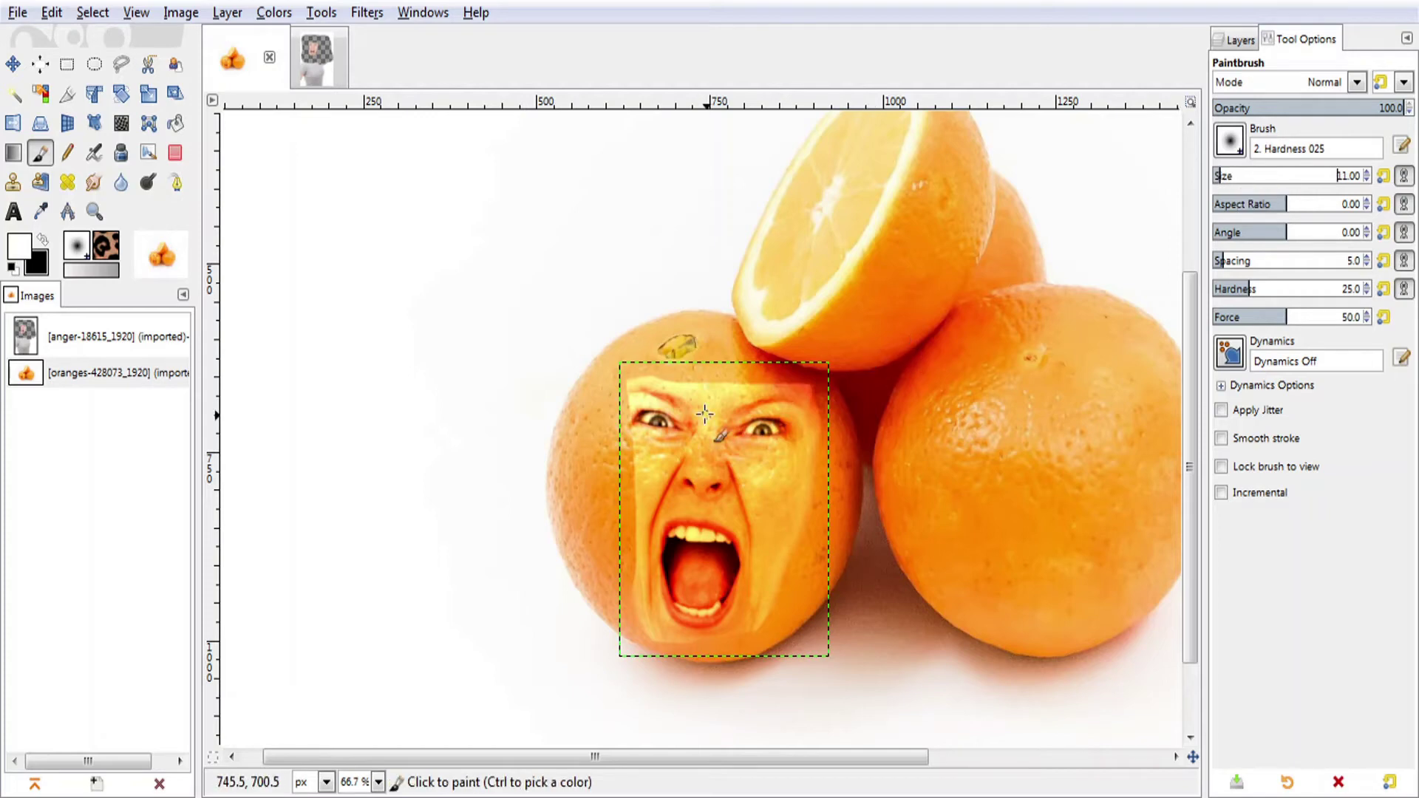
# Zoom in and paint white over the whites of the left and right eyes.
pyautogui.scroll(3, 657, 422)
pyautogui.scroll(2, 657, 423)
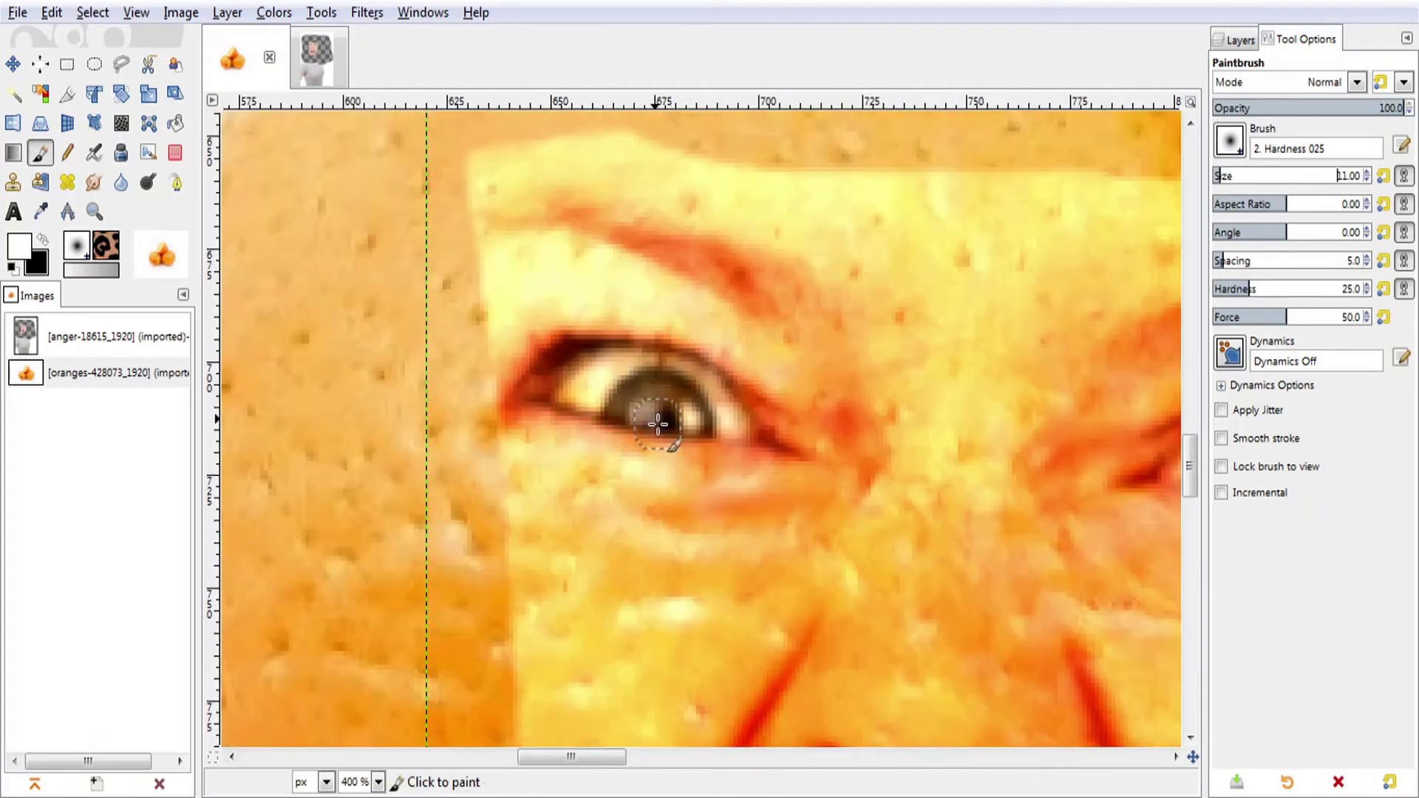
pyautogui.moveTo(610, 388)
pyautogui.mouseDown()
pyautogui.moveTo(621, 365)
pyautogui.moveTo(699, 370)
pyautogui.moveTo(727, 428)
pyautogui.moveTo(684, 381)
pyautogui.moveTo(637, 374)
pyautogui.moveTo(586, 395)
pyautogui.mouseUp()
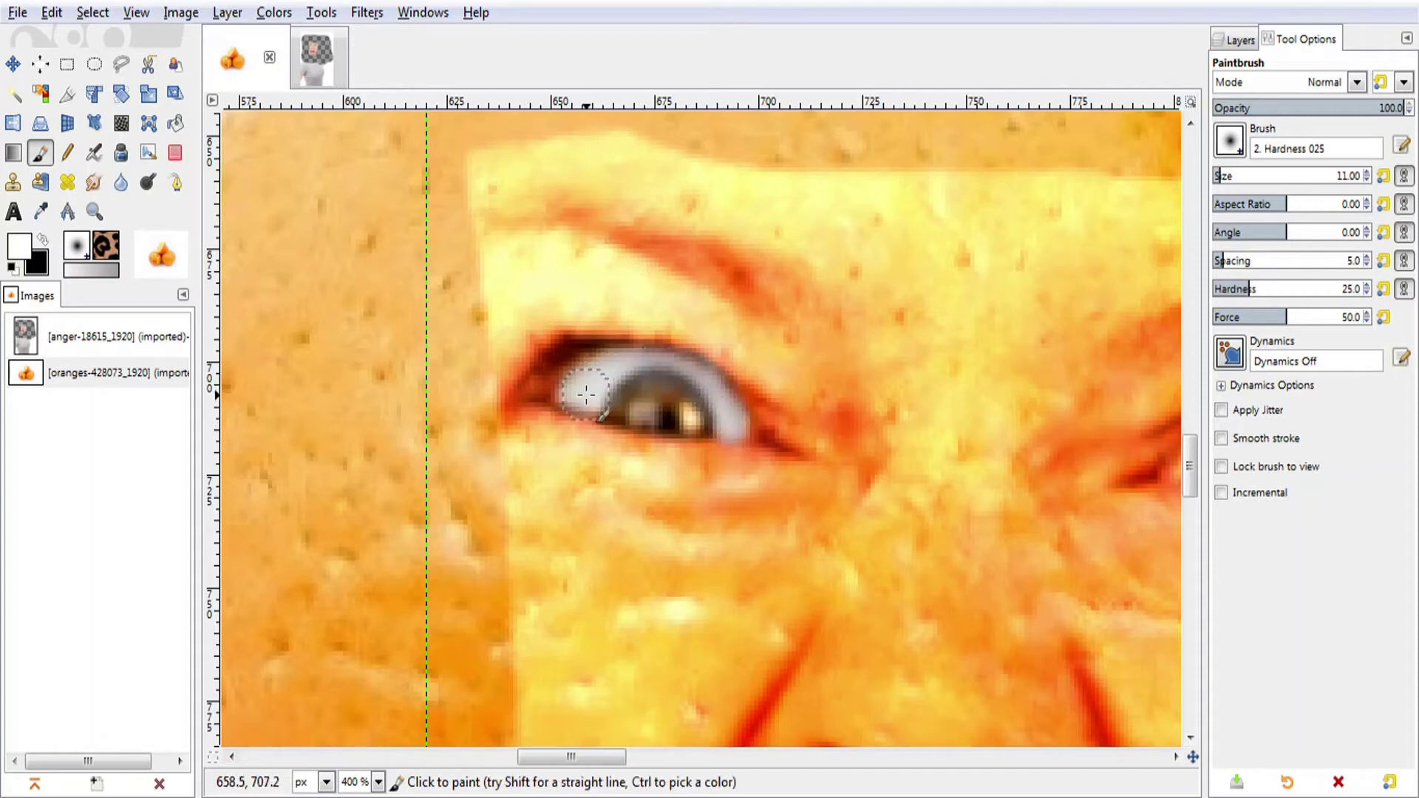
pyautogui.moveTo(597, 756); pyautogui.dragTo(654, 757)
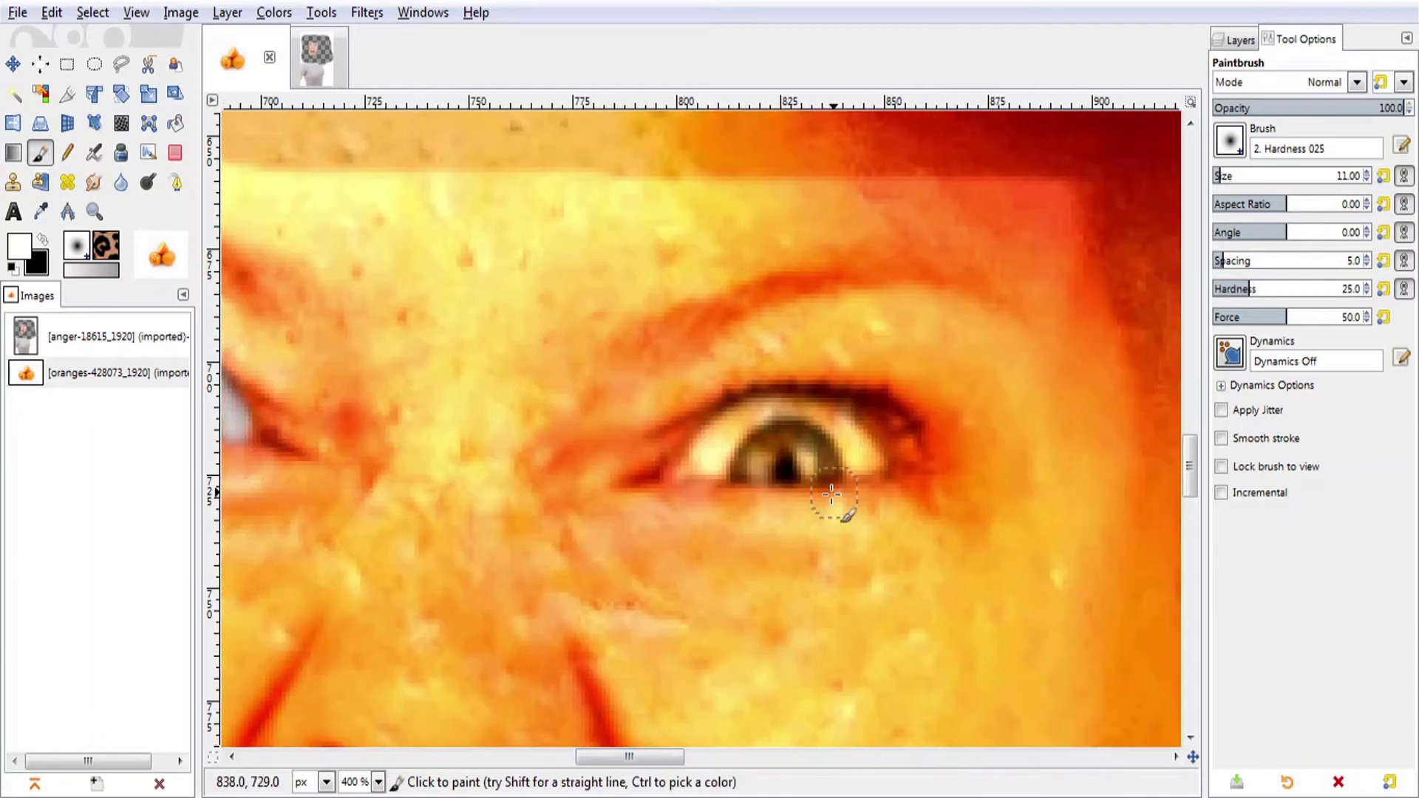
pyautogui.moveTo(707, 459)
pyautogui.mouseDown()
pyautogui.moveTo(735, 425)
pyautogui.moveTo(725, 451)
pyautogui.moveTo(762, 421)
pyautogui.moveTo(800, 416)
pyautogui.moveTo(784, 408)
pyautogui.moveTo(858, 444)
pyautogui.moveTo(874, 476)
pyautogui.moveTo(806, 435)
pyautogui.moveTo(728, 436)
pyautogui.moveTo(825, 421)
pyautogui.mouseUp()
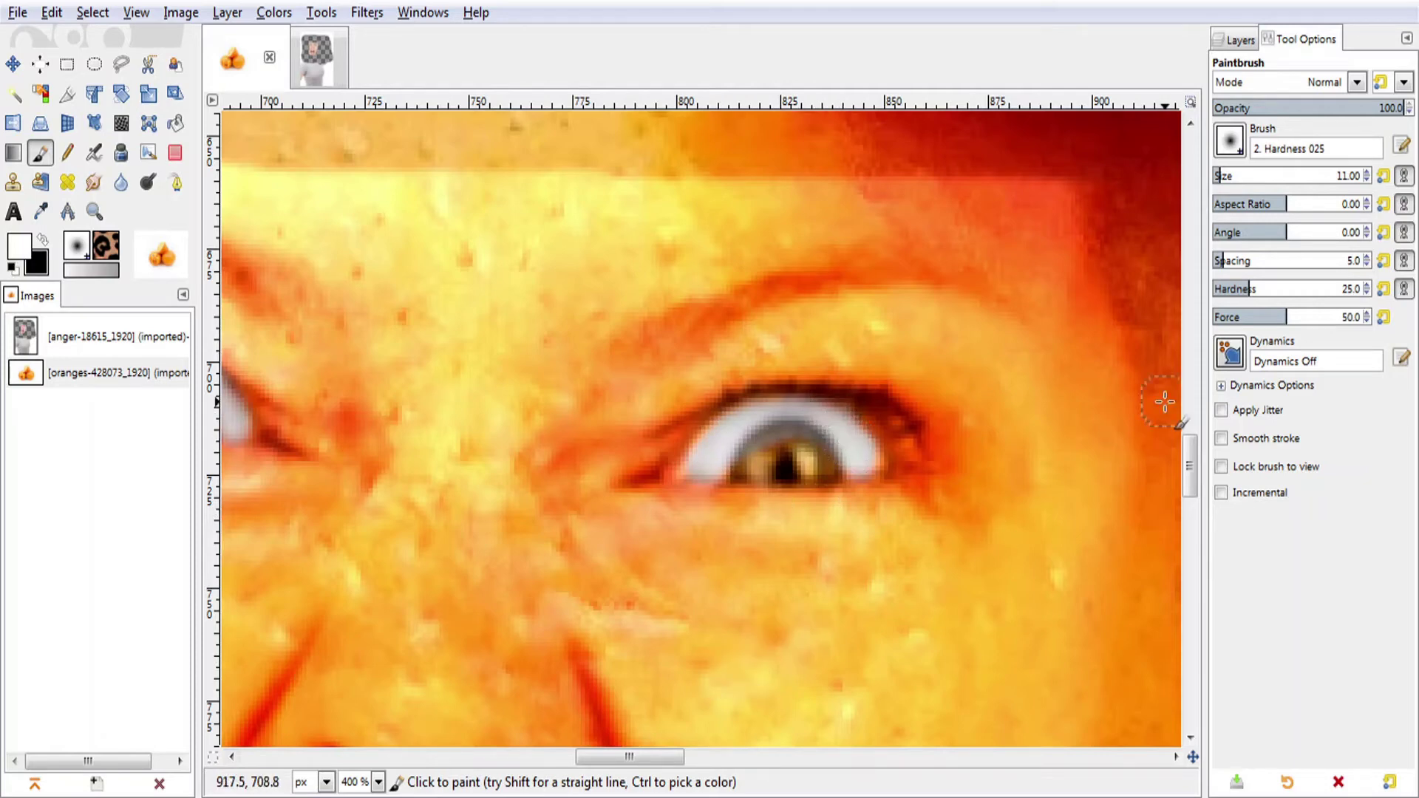
pyautogui.moveTo(1190, 448); pyautogui.dragTo(1196, 534)
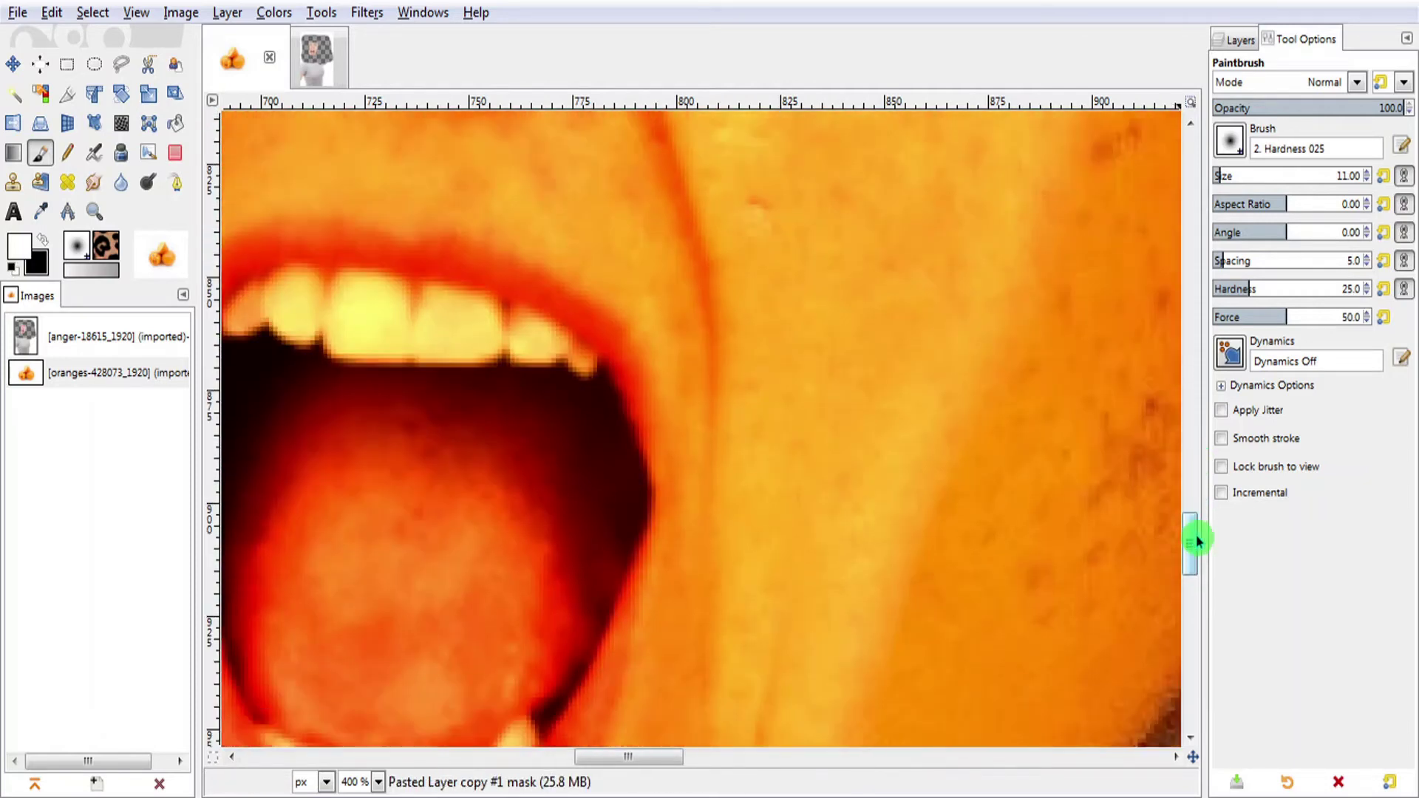
# Paint white across the upper teeth and then the lower teeth in the mouth.
pyautogui.moveTo(649, 757); pyautogui.dragTo(613, 757)
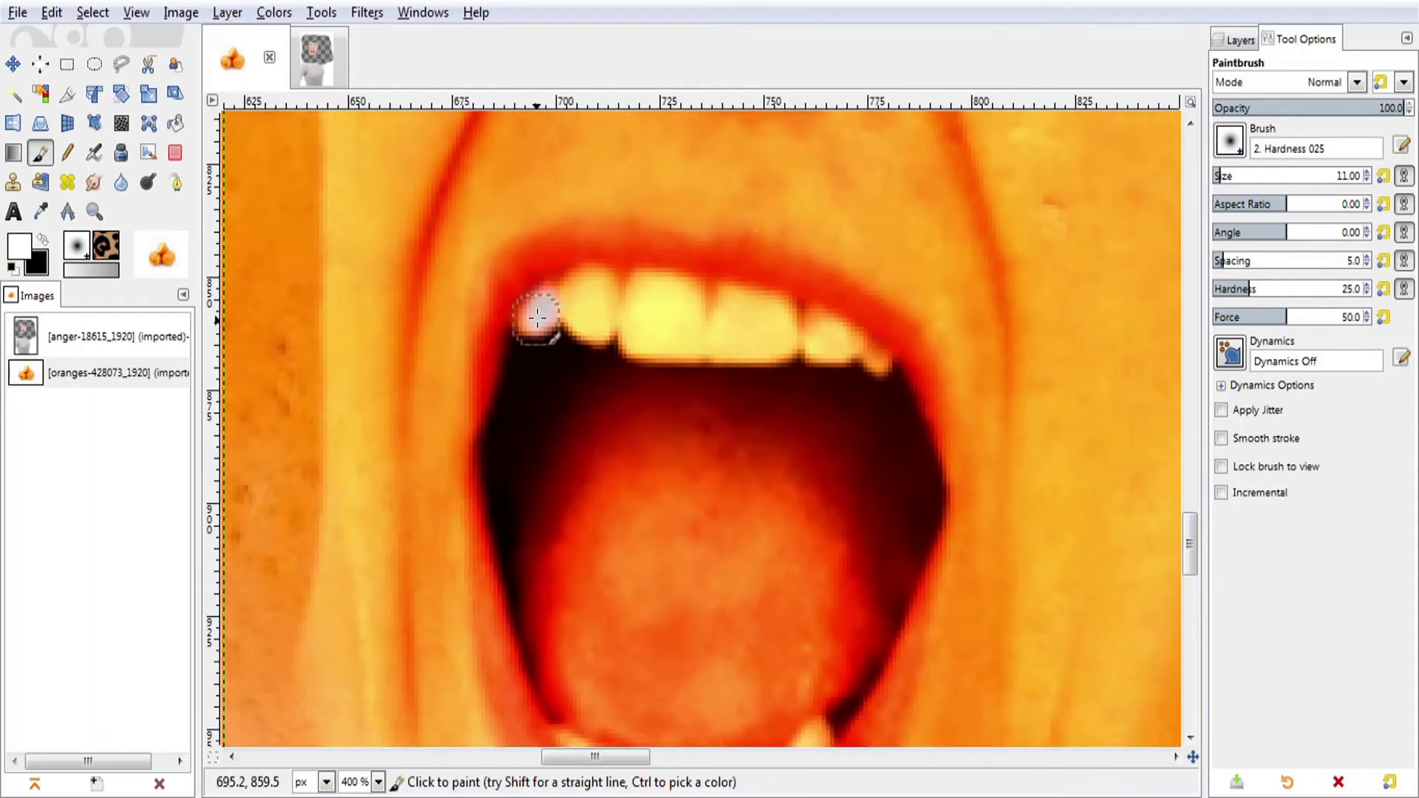
pyautogui.moveTo(546, 299)
pyautogui.mouseDown()
pyautogui.moveTo(531, 317)
pyautogui.moveTo(611, 278)
pyautogui.moveTo(690, 291)
pyautogui.moveTo(633, 288)
pyautogui.moveTo(760, 307)
pyautogui.moveTo(729, 304)
pyautogui.moveTo(887, 365)
pyautogui.moveTo(811, 323)
pyautogui.moveTo(871, 370)
pyautogui.moveTo(703, 346)
pyautogui.moveTo(747, 301)
pyautogui.moveTo(874, 358)
pyautogui.moveTo(619, 318)
pyautogui.moveTo(669, 329)
pyautogui.moveTo(676, 356)
pyautogui.moveTo(584, 322)
pyautogui.mouseUp()
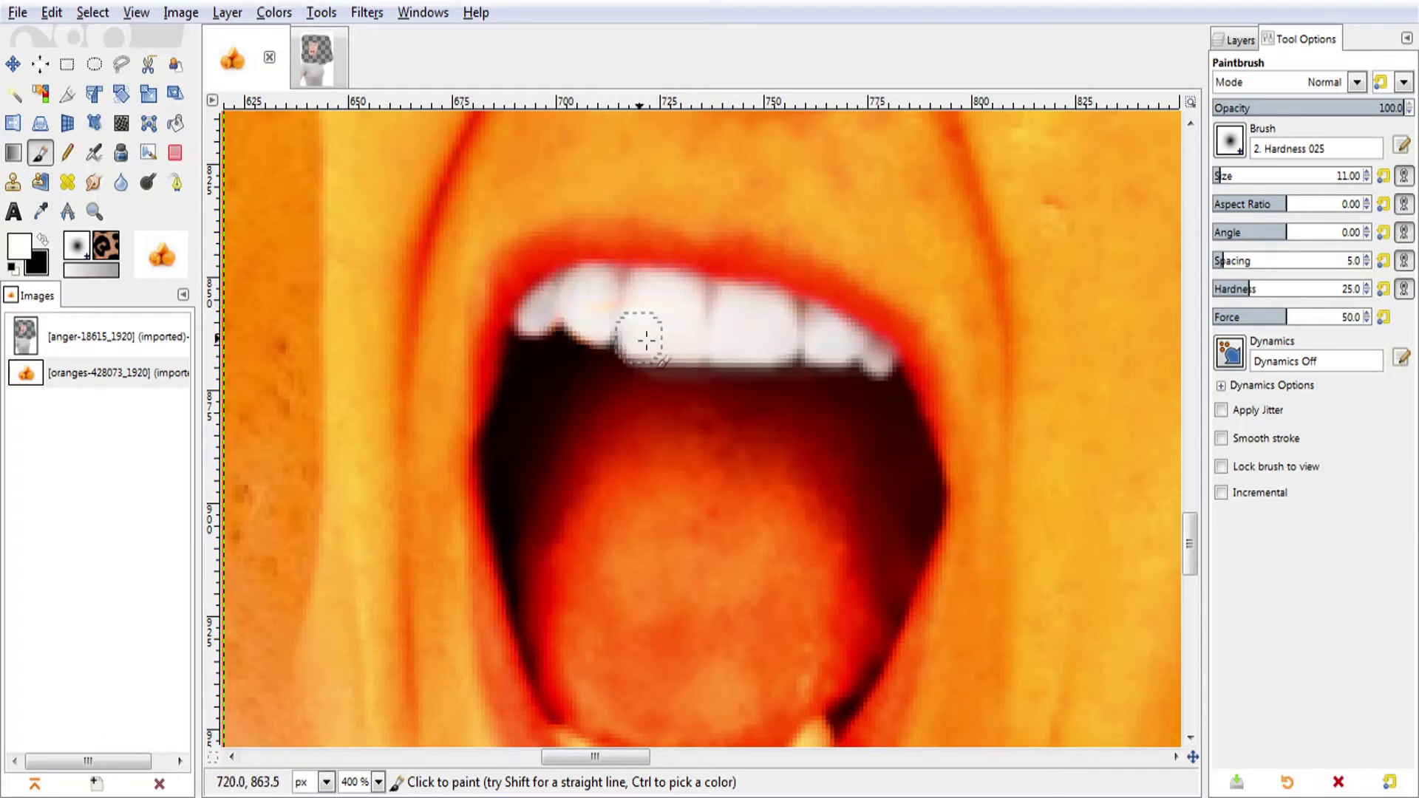
pyautogui.moveTo(780, 321)
pyautogui.mouseDown()
pyautogui.moveTo(909, 348)
pyautogui.moveTo(537, 330)
pyautogui.moveTo(636, 314)
pyautogui.mouseUp()
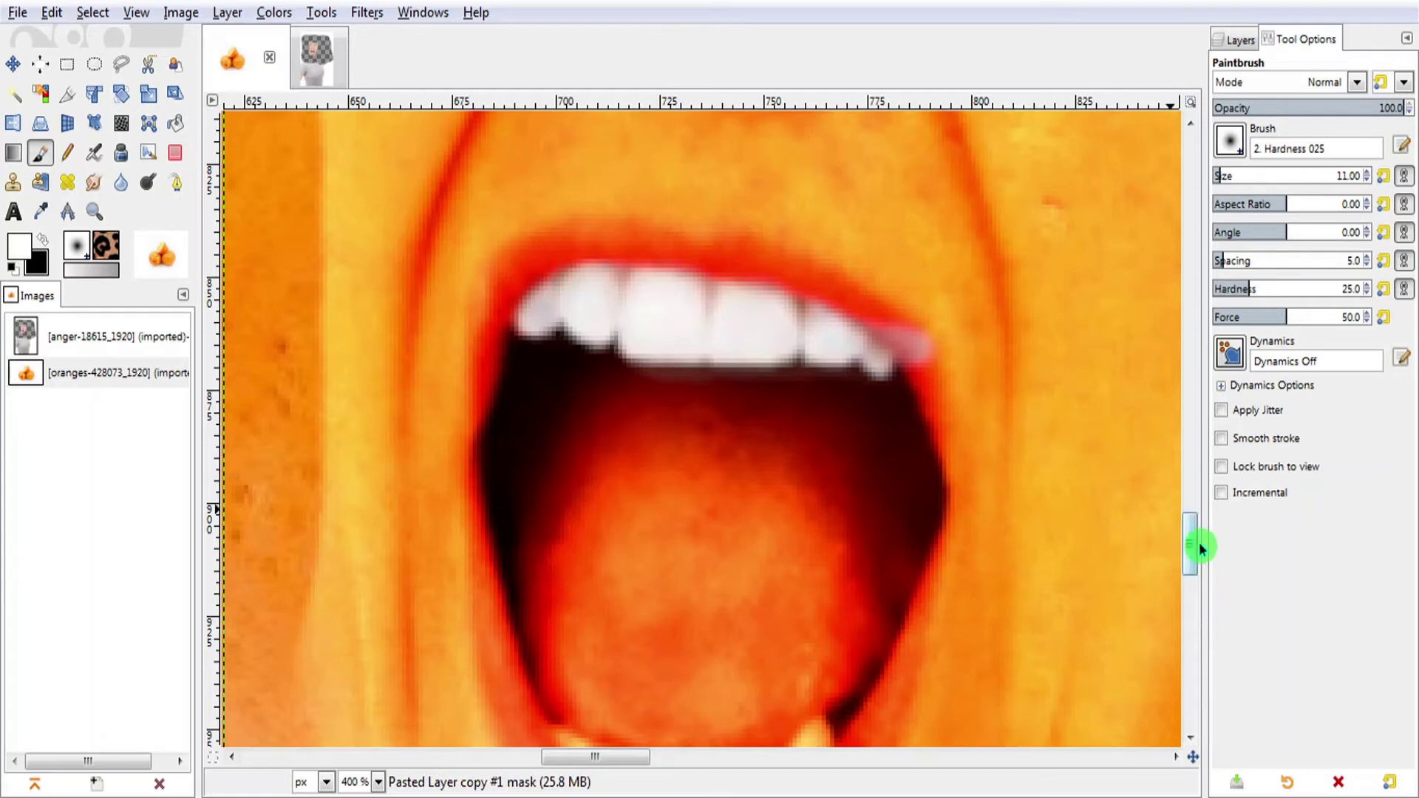
pyautogui.moveTo(1199, 547); pyautogui.dragTo(1198, 572)
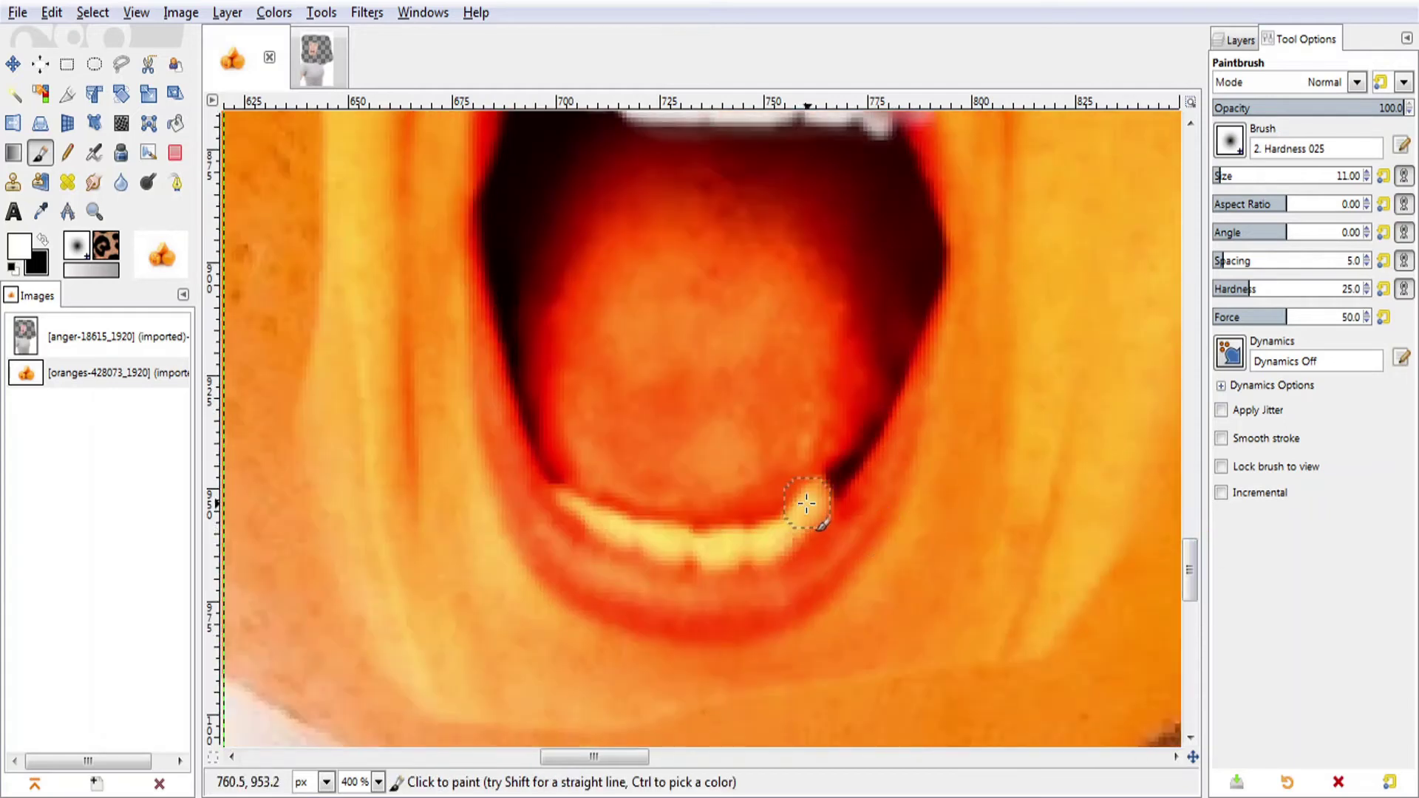
pyautogui.moveTo(806, 504)
pyautogui.mouseDown()
pyautogui.moveTo(802, 526)
pyautogui.moveTo(808, 507)
pyautogui.moveTo(710, 552)
pyautogui.moveTo(643, 544)
pyautogui.moveTo(568, 509)
pyautogui.moveTo(649, 538)
pyautogui.moveTo(665, 538)
pyautogui.moveTo(596, 519)
pyautogui.moveTo(742, 545)
pyautogui.moveTo(678, 557)
pyautogui.moveTo(766, 545)
pyautogui.moveTo(808, 507)
pyautogui.mouseUp()
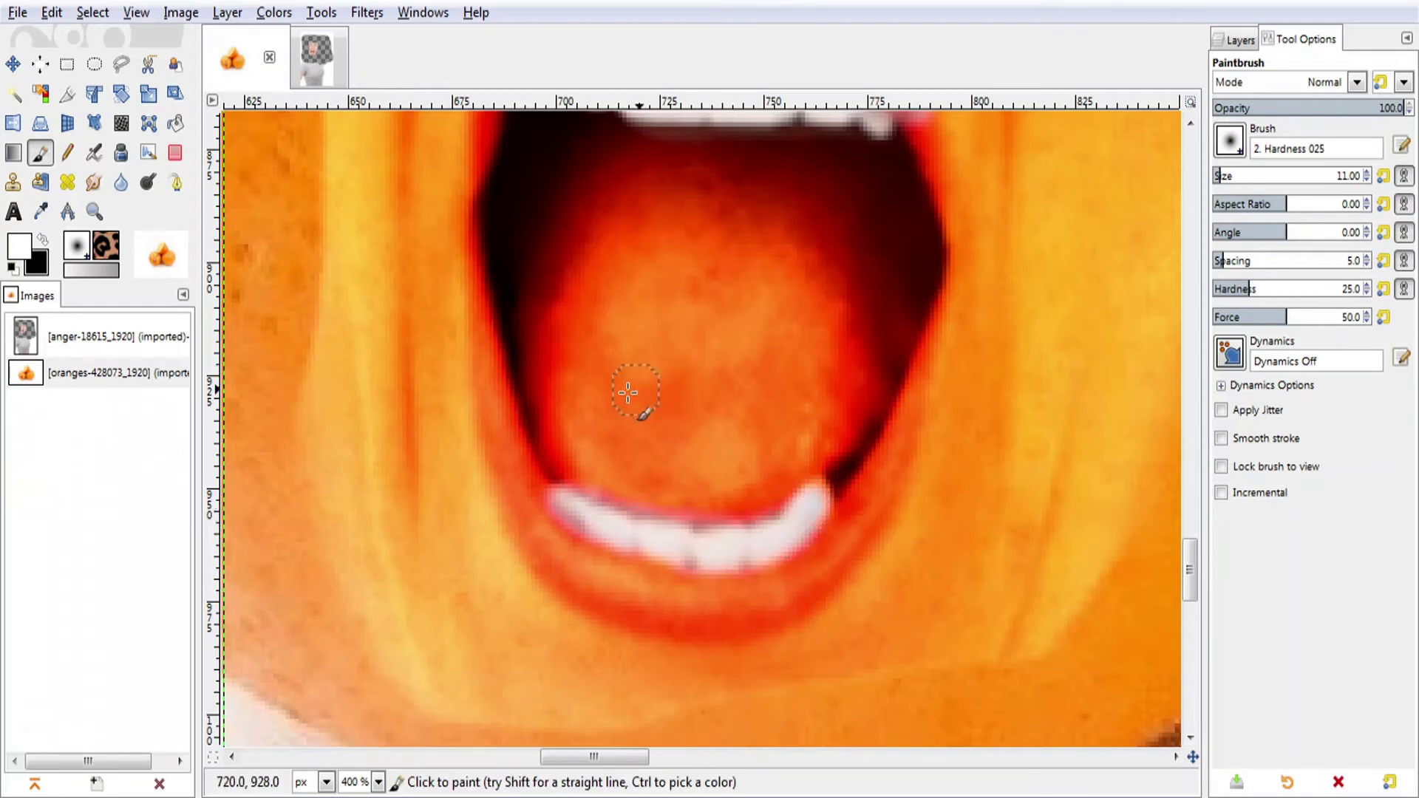
# Enlarge the brush to 55 and repaint the tongue pink at 100% zoom.
pyautogui.click(1234, 176)
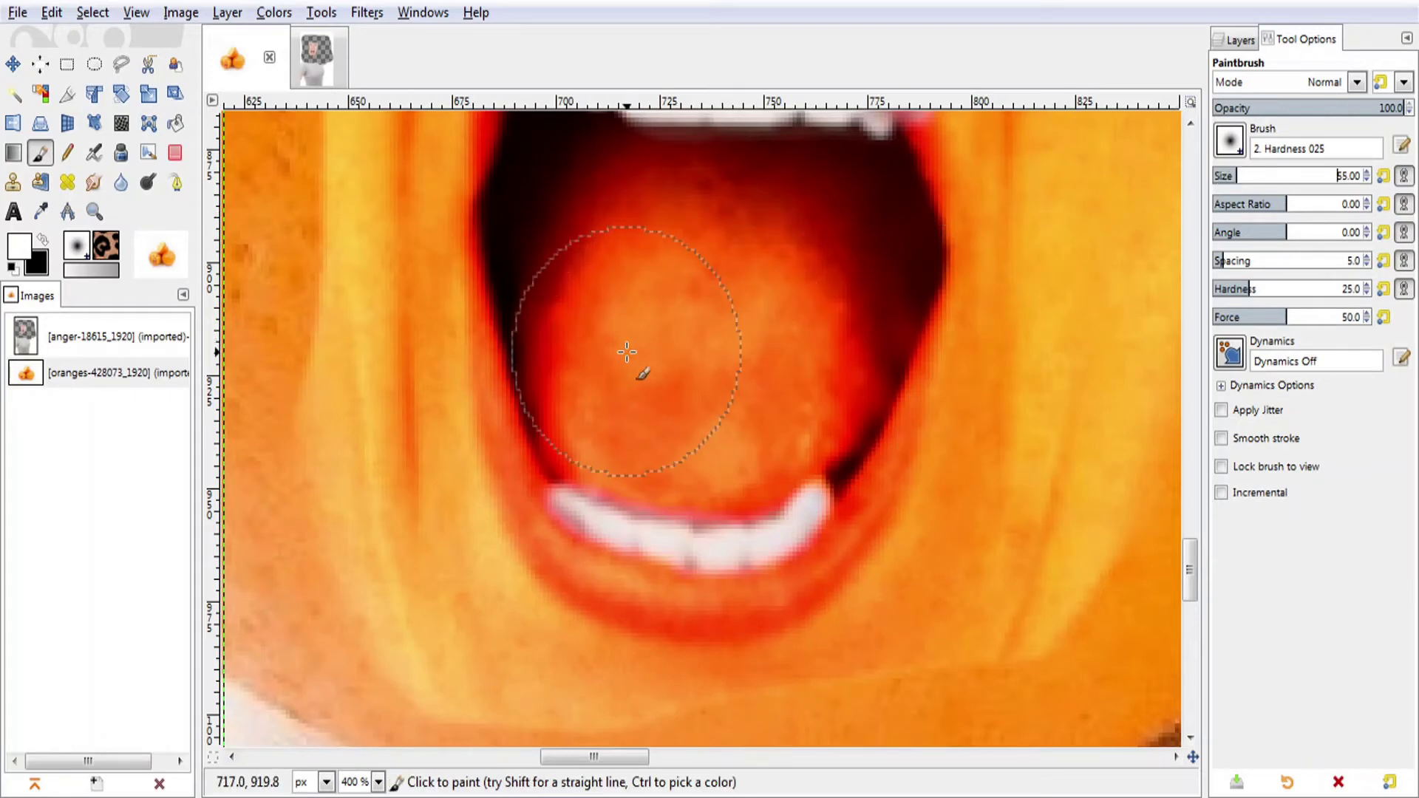
pyautogui.moveTo(633, 364)
pyautogui.mouseDown()
pyautogui.moveTo(643, 453)
pyautogui.moveTo(591, 400)
pyautogui.moveTo(612, 358)
pyautogui.moveTo(633, 175)
pyautogui.moveTo(791, 200)
pyautogui.moveTo(818, 304)
pyautogui.moveTo(732, 307)
pyautogui.moveTo(666, 443)
pyautogui.moveTo(816, 494)
pyautogui.moveTo(713, 501)
pyautogui.moveTo(596, 476)
pyautogui.moveTo(672, 469)
pyautogui.moveTo(650, 375)
pyautogui.moveTo(726, 412)
pyautogui.moveTo(817, 406)
pyautogui.moveTo(830, 342)
pyautogui.moveTo(805, 254)
pyautogui.moveTo(742, 211)
pyautogui.moveTo(639, 195)
pyautogui.moveTo(547, 311)
pyautogui.moveTo(581, 367)
pyautogui.moveTo(592, 434)
pyautogui.moveTo(729, 466)
pyautogui.moveTo(603, 437)
pyautogui.moveTo(589, 459)
pyautogui.moveTo(760, 462)
pyautogui.moveTo(709, 222)
pyautogui.moveTo(643, 275)
pyautogui.mouseUp()
pyautogui.hotkey('ctrl', 'z')
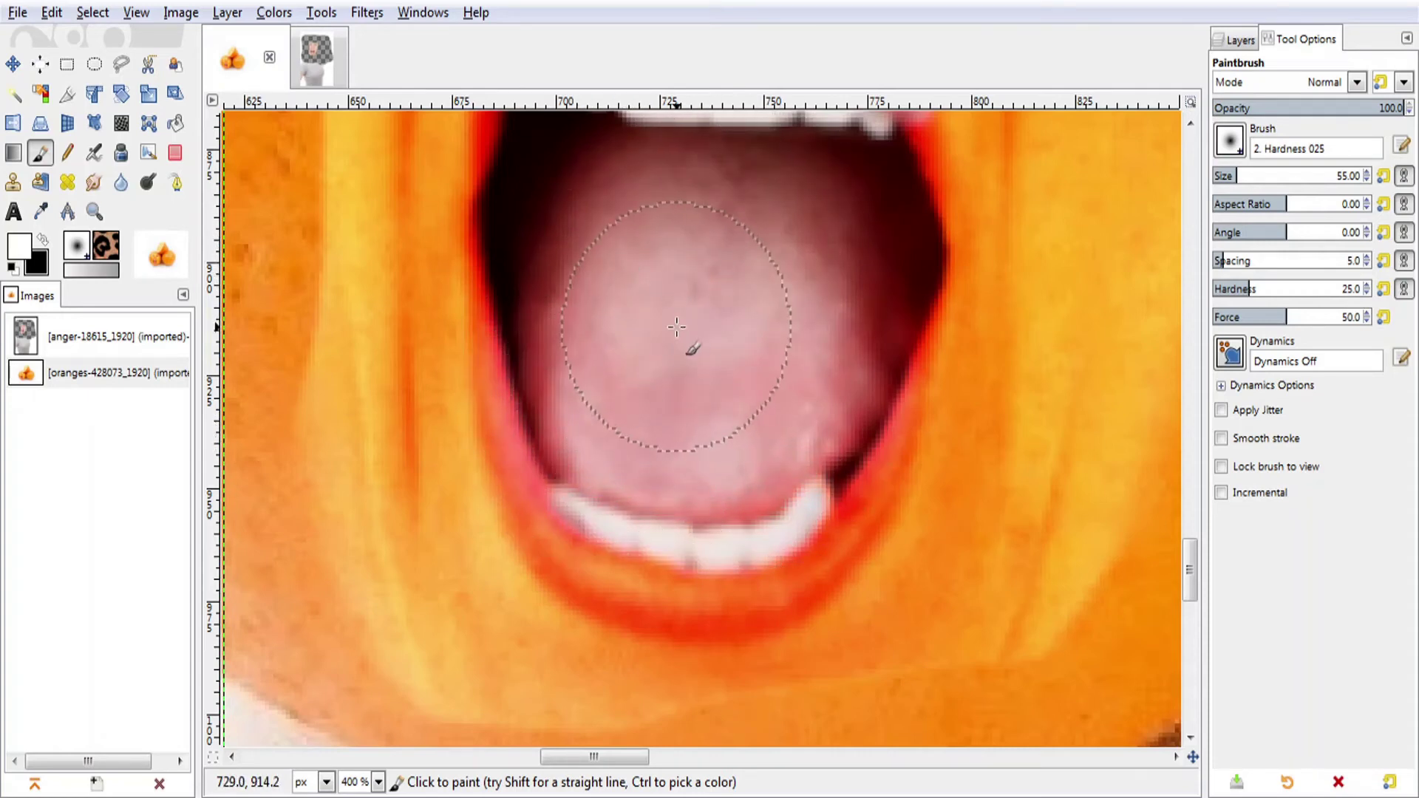
pyautogui.press('1')
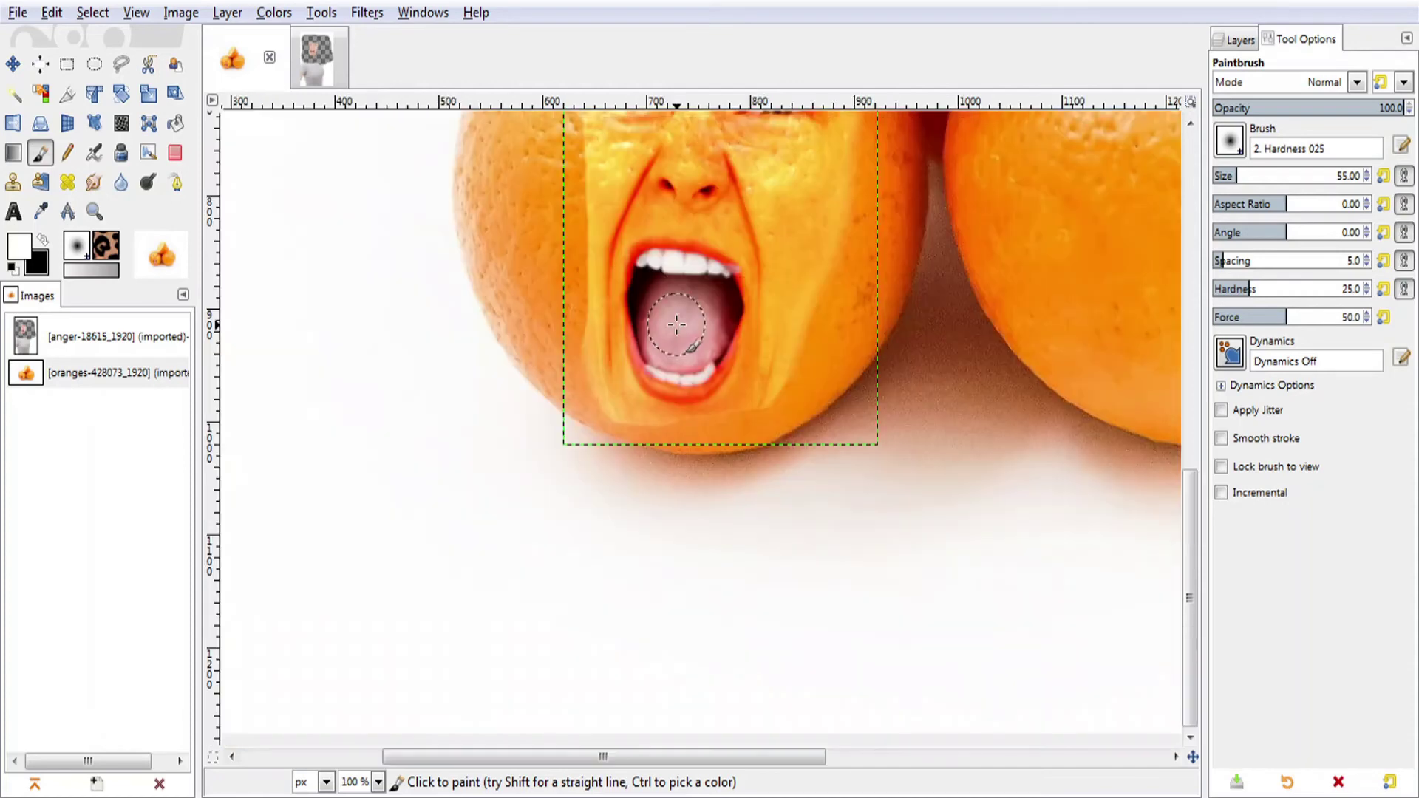
pyautogui.moveTo(1201, 620)
pyautogui.mouseDown()
pyautogui.moveTo(1199, 522)
pyautogui.moveTo(1199, 536)
pyautogui.mouseUp()
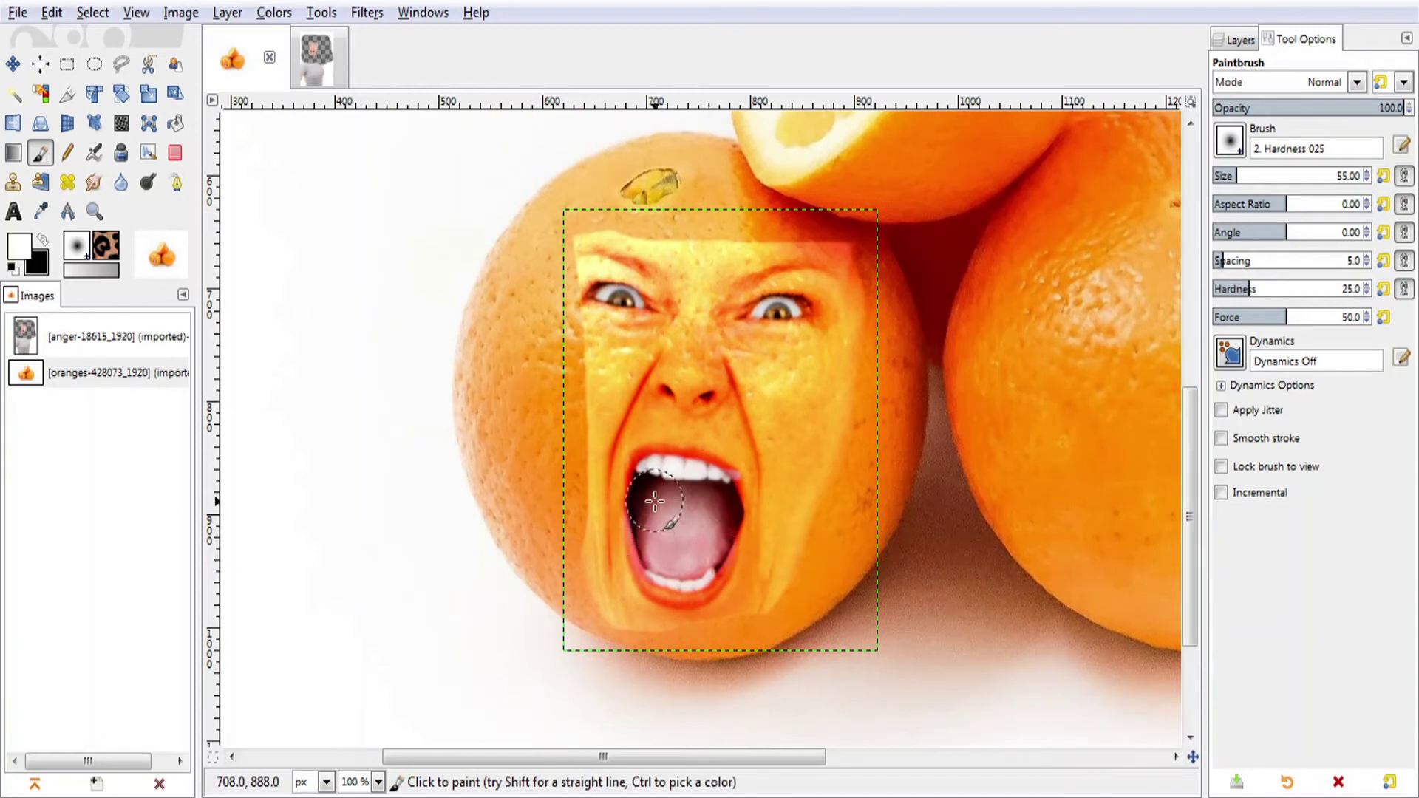
pyautogui.moveTo(655, 501); pyautogui.dragTo(696, 538)
# Give the Pasted Layer a White (full opacity) layer mask.
pyautogui.click(1245, 48)
pyautogui.click(1353, 205)
pyautogui.rightClick(1355, 207)
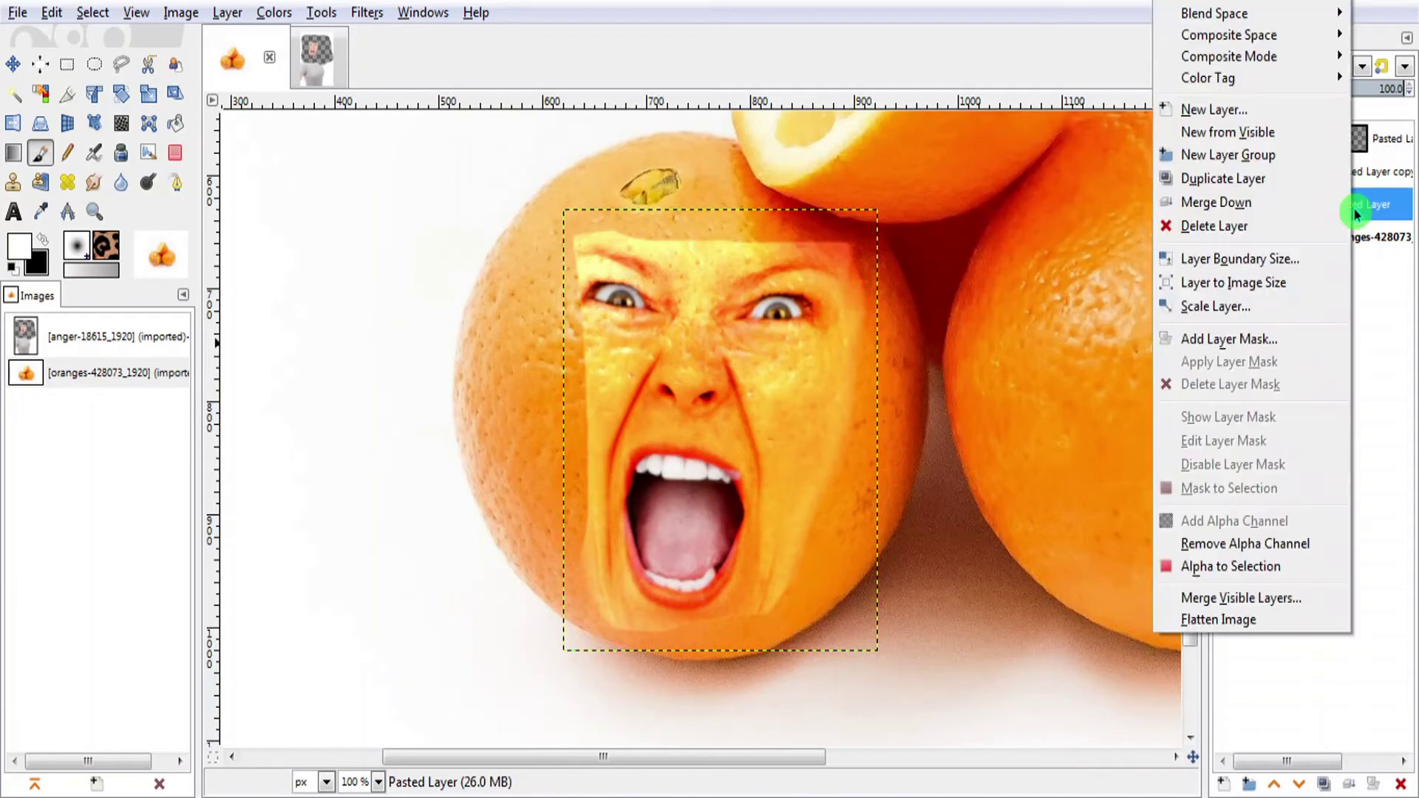
pyautogui.click(1263, 339)
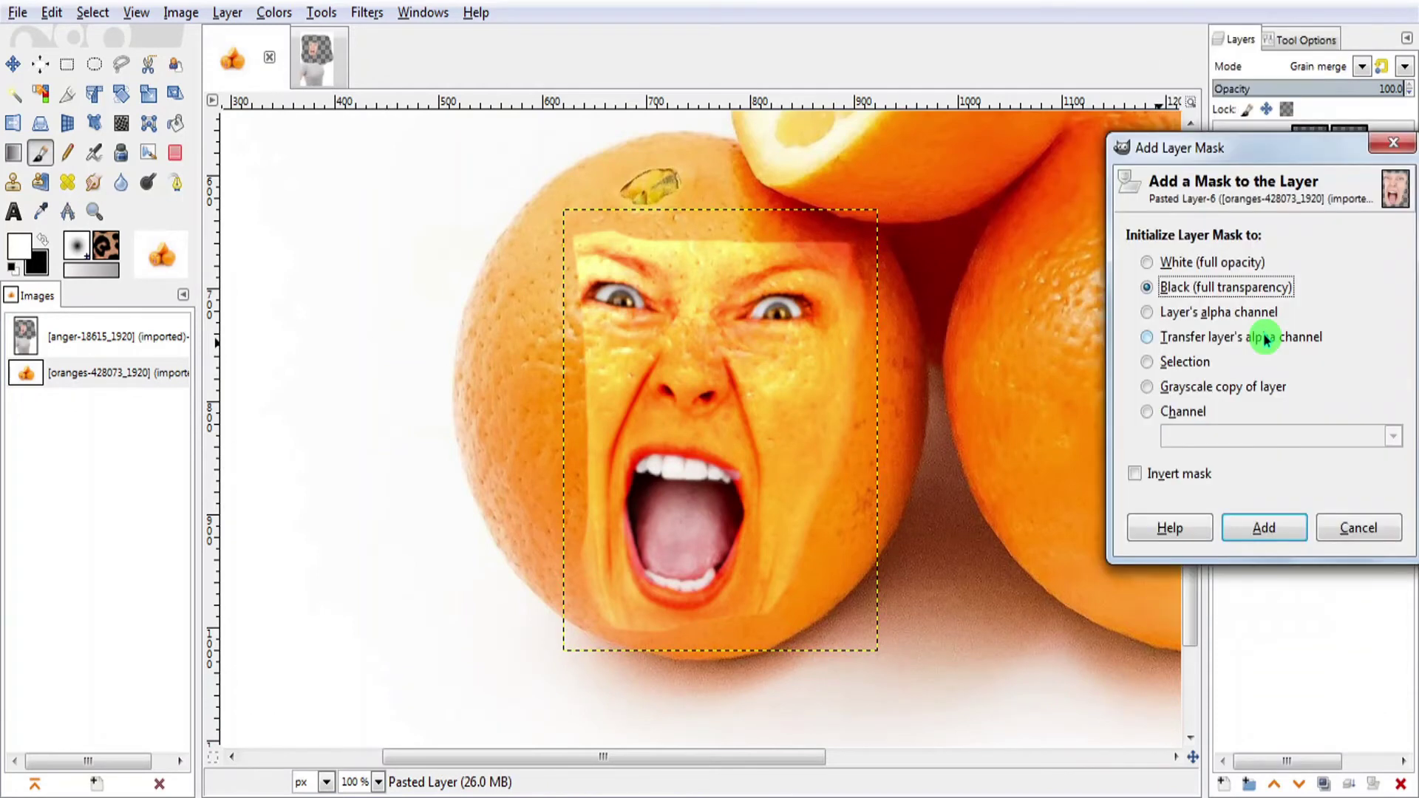
pyautogui.click(1201, 266)
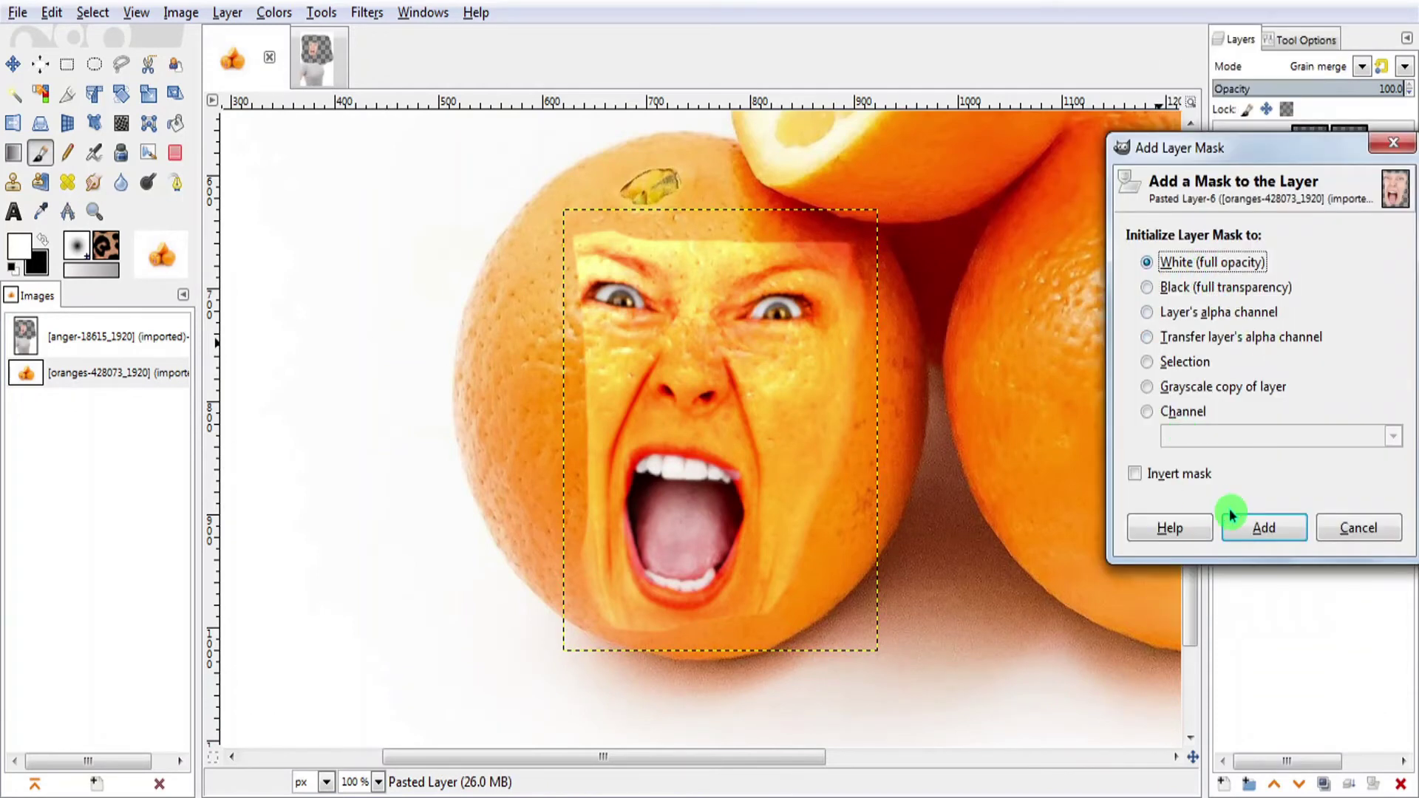
pyautogui.click(1261, 527)
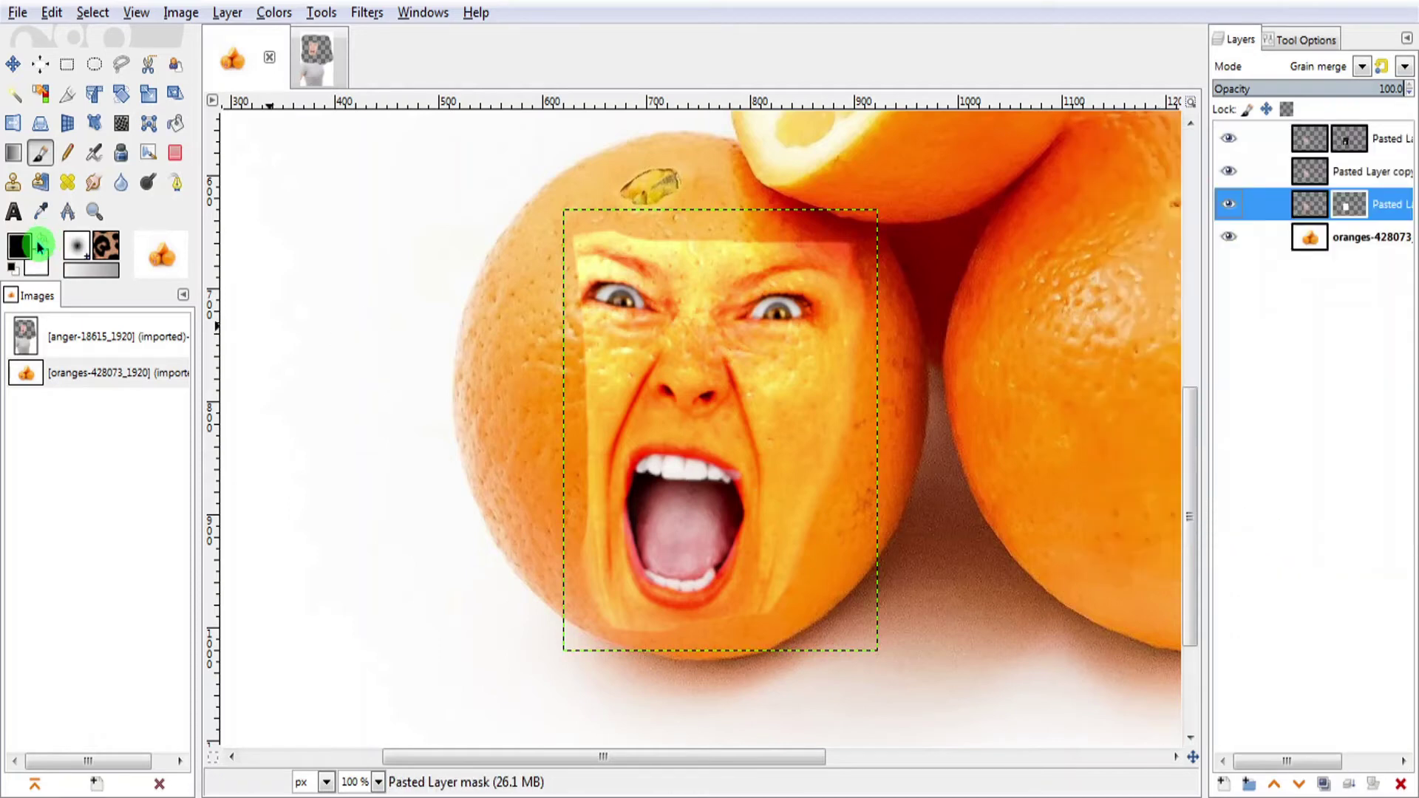
# Enlarge the brush to 73 and paint black on the mask along cheek and forehead edges.
pyautogui.click(1321, 46)
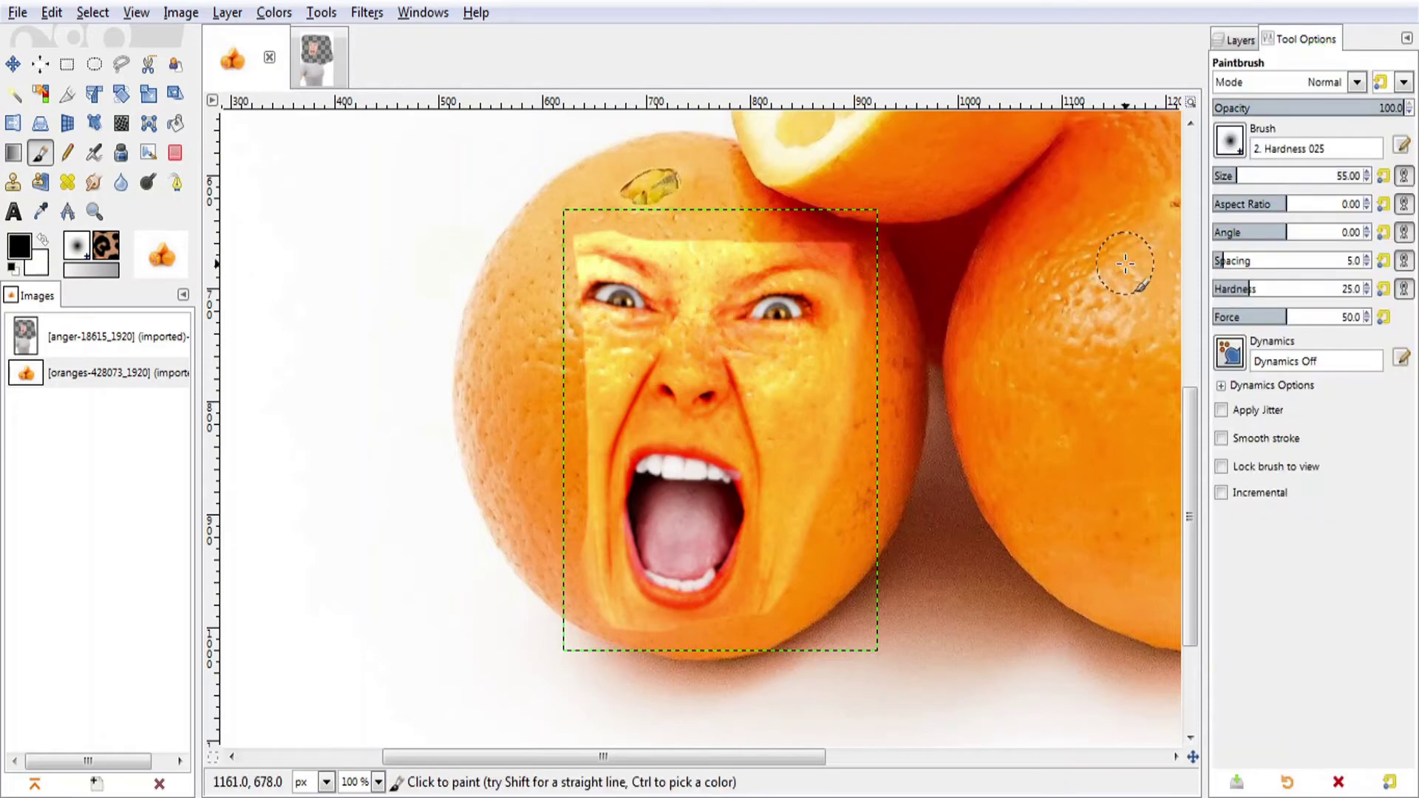
pyautogui.press(']')
pyautogui.press(']')
pyautogui.press(']')
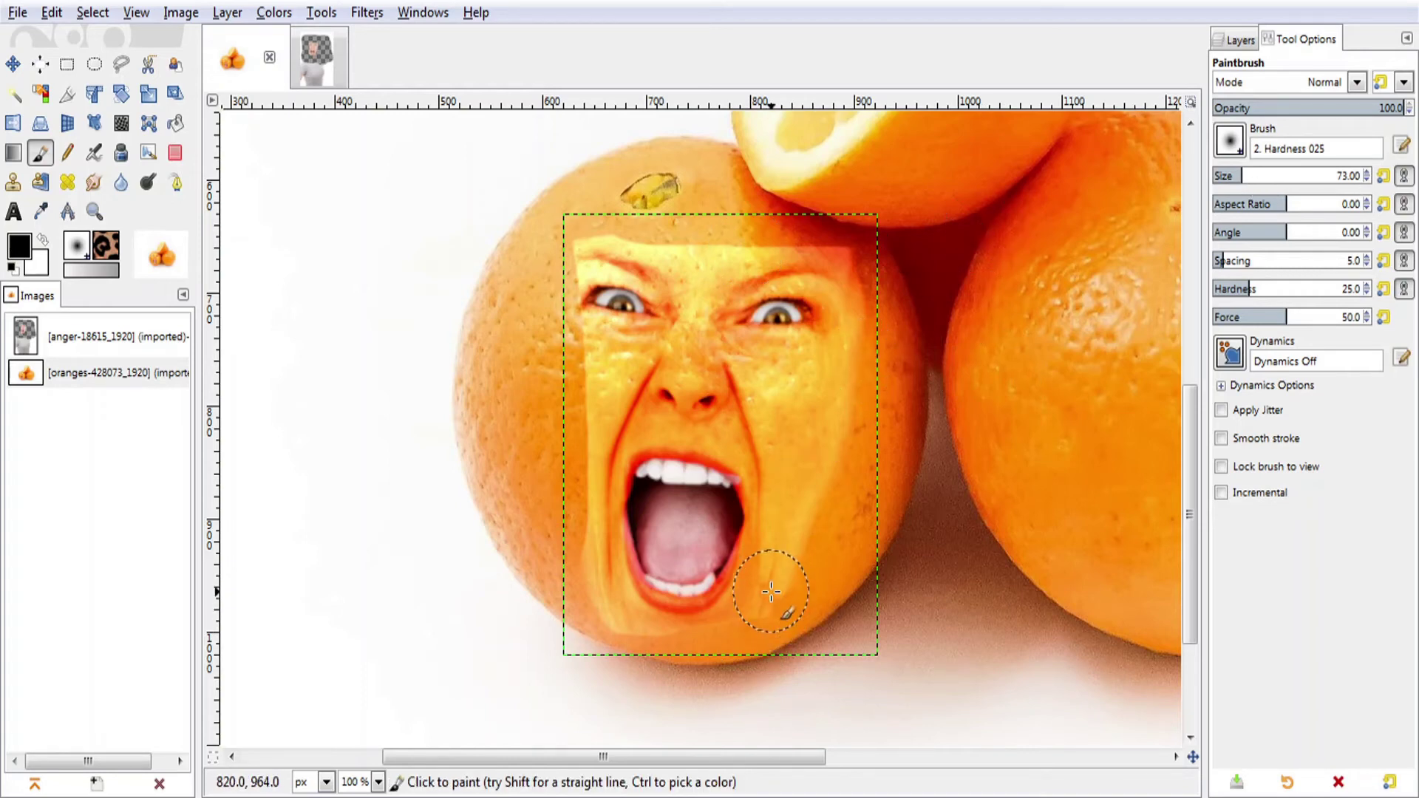
pyautogui.moveTo(771, 591)
pyautogui.mouseDown()
pyautogui.moveTo(752, 580)
pyautogui.moveTo(777, 590)
pyautogui.moveTo(708, 621)
pyautogui.moveTo(651, 629)
pyautogui.moveTo(602, 614)
pyautogui.moveTo(606, 511)
pyautogui.moveTo(596, 565)
pyautogui.moveTo(621, 610)
pyautogui.moveTo(602, 385)
pyautogui.moveTo(577, 320)
pyautogui.moveTo(591, 352)
pyautogui.mouseUp()
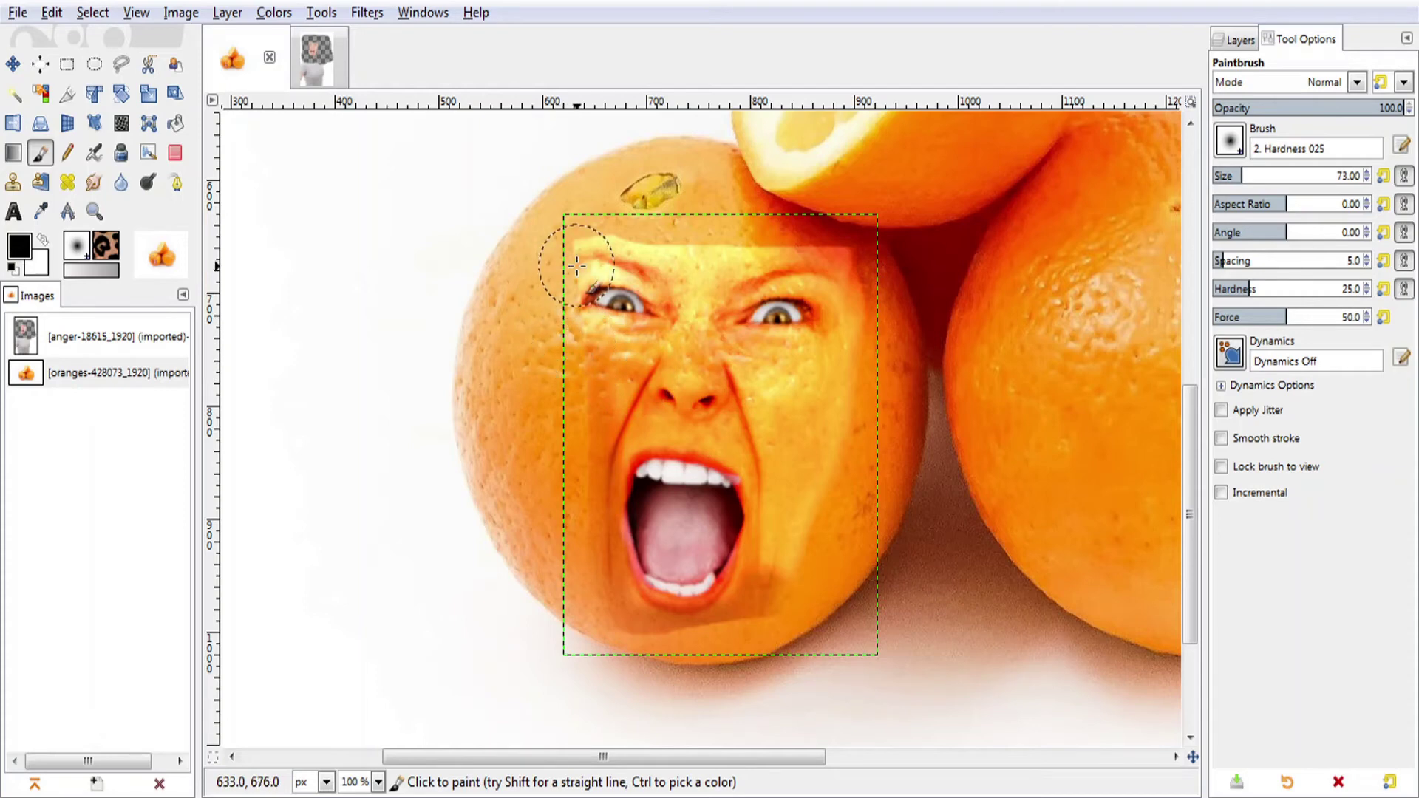
pyautogui.moveTo(579, 243)
pyautogui.mouseDown()
pyautogui.moveTo(782, 266)
pyautogui.moveTo(668, 266)
pyautogui.moveTo(827, 275)
pyautogui.moveTo(854, 297)
pyautogui.moveTo(859, 349)
pyautogui.moveTo(794, 567)
pyautogui.moveTo(814, 476)
pyautogui.moveTo(776, 539)
pyautogui.mouseUp()
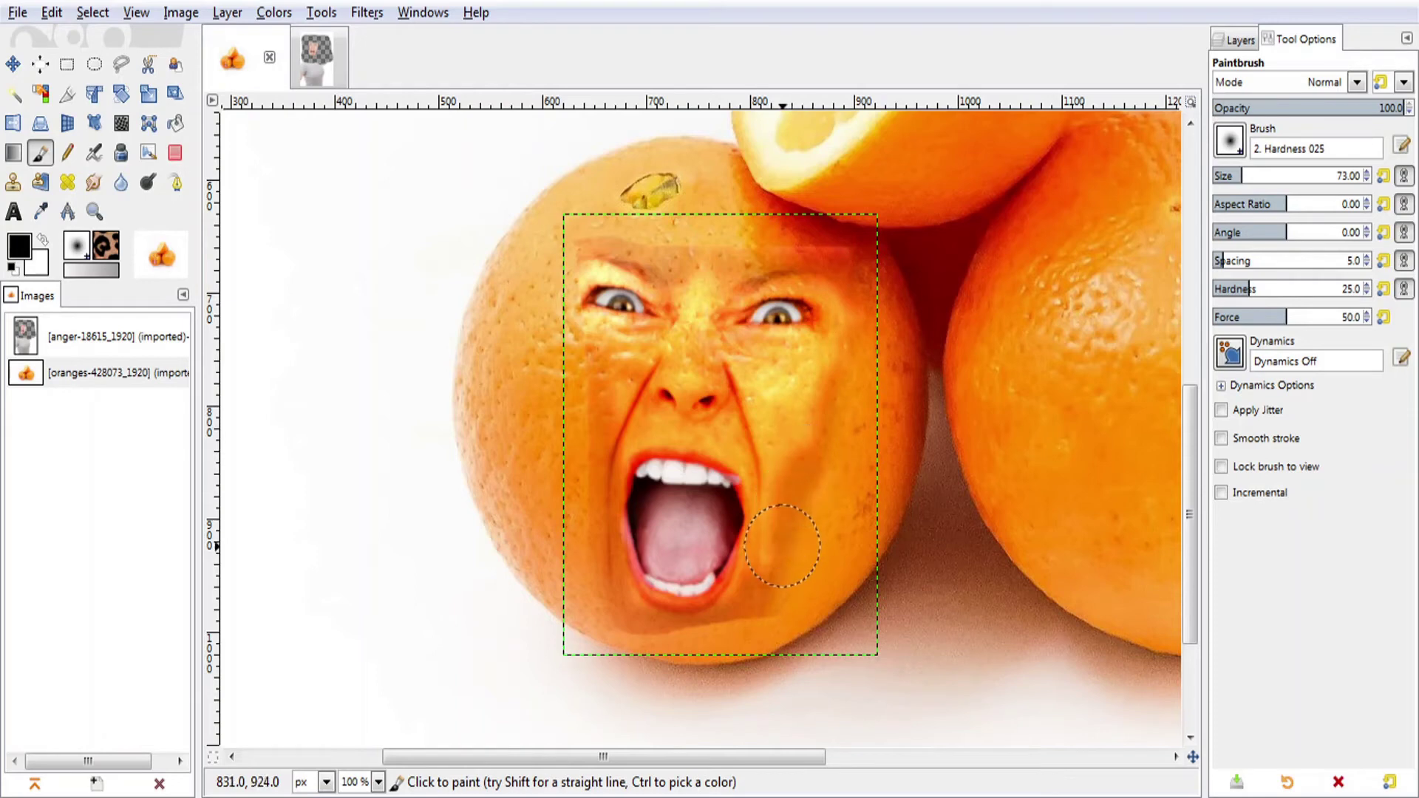
pyautogui.moveTo(835, 363)
pyautogui.mouseDown()
pyautogui.moveTo(796, 535)
pyautogui.moveTo(753, 608)
pyautogui.moveTo(823, 402)
pyautogui.moveTo(788, 429)
pyautogui.moveTo(799, 403)
pyautogui.moveTo(757, 377)
pyautogui.moveTo(783, 491)
pyautogui.moveTo(776, 333)
pyautogui.mouseUp()
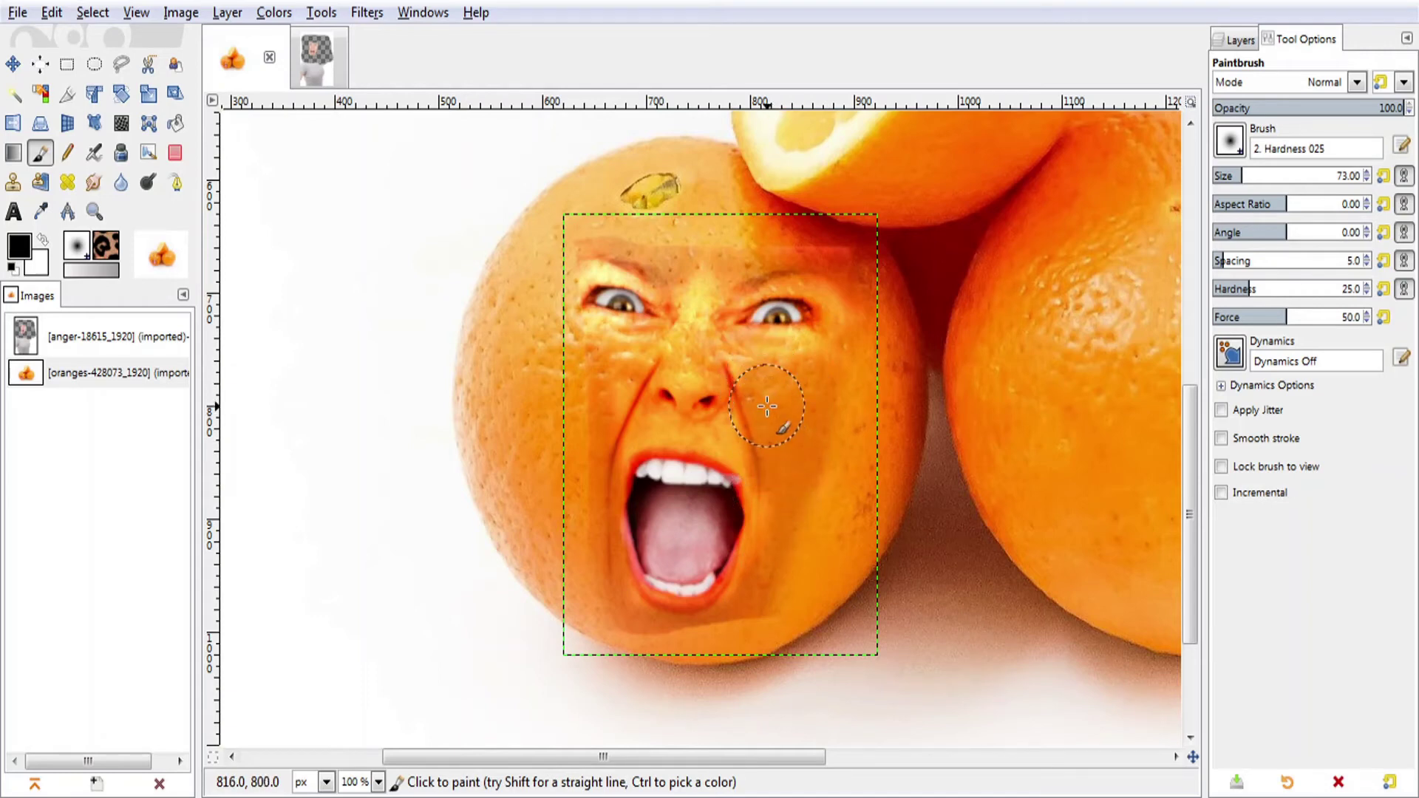
pyautogui.moveTo(644, 188)
pyautogui.mouseDown()
pyautogui.moveTo(628, 259)
pyautogui.moveTo(588, 296)
pyautogui.moveTo(602, 259)
pyautogui.moveTo(732, 262)
pyautogui.moveTo(580, 257)
pyautogui.mouseUp()
pyautogui.click(267, 109)
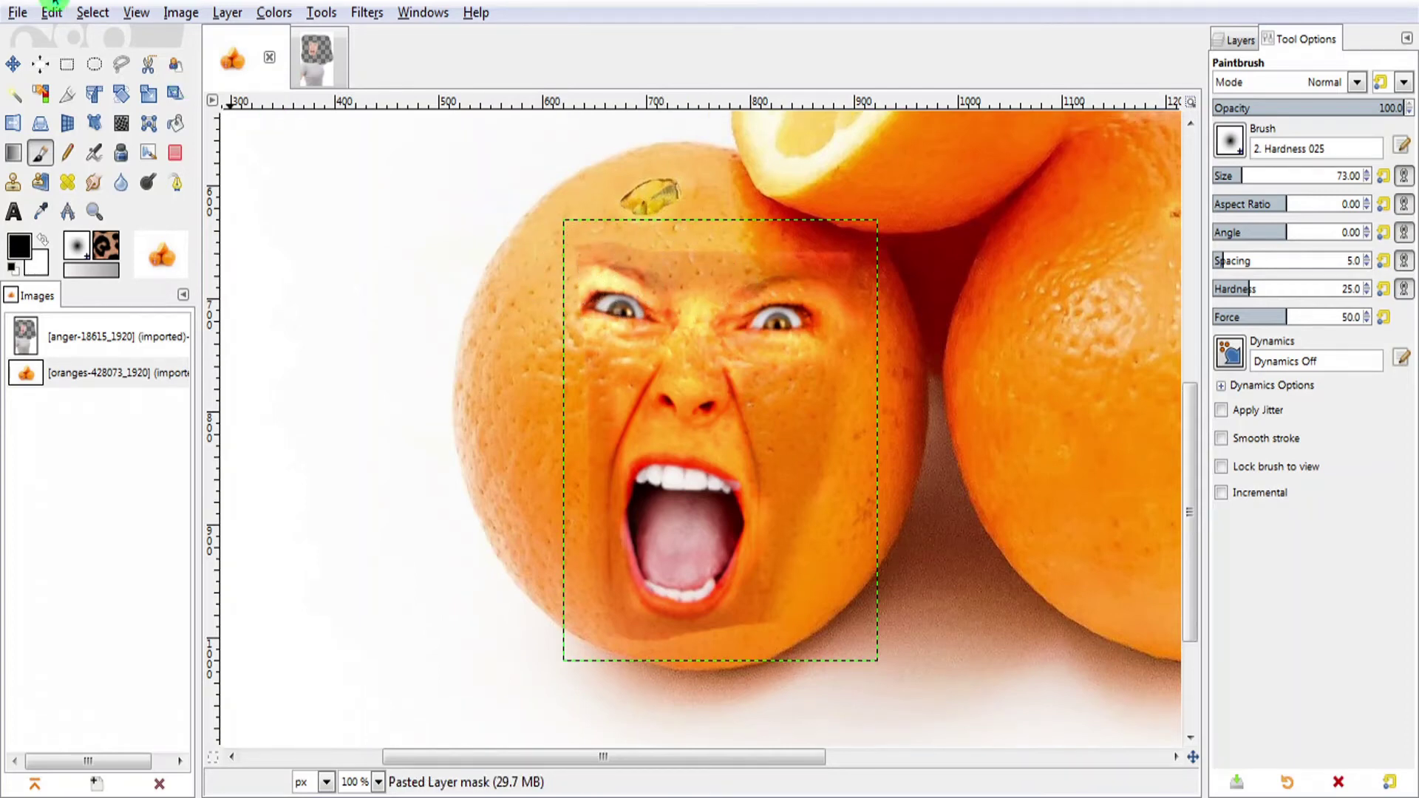
pyautogui.click(40, 65)
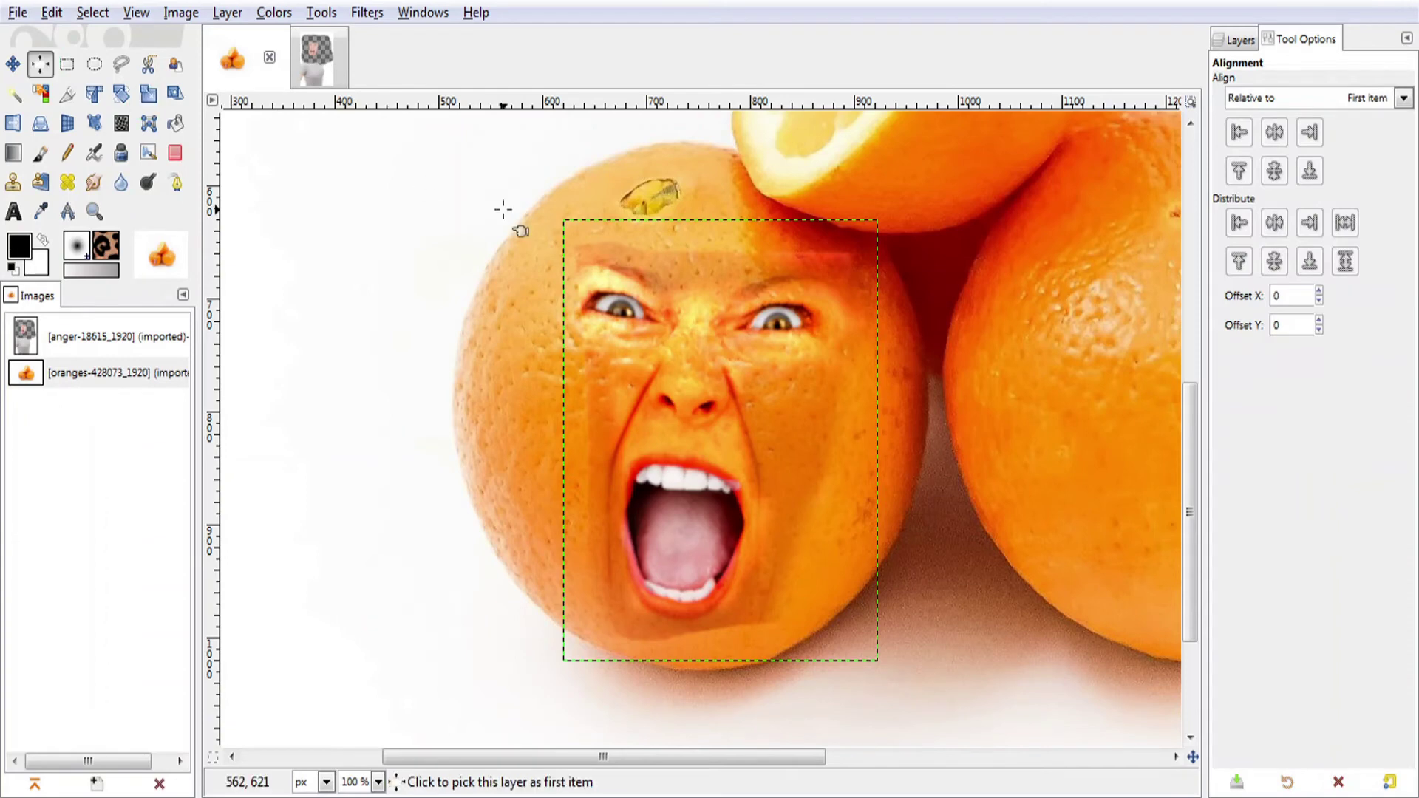
pyautogui.click(189, 314)
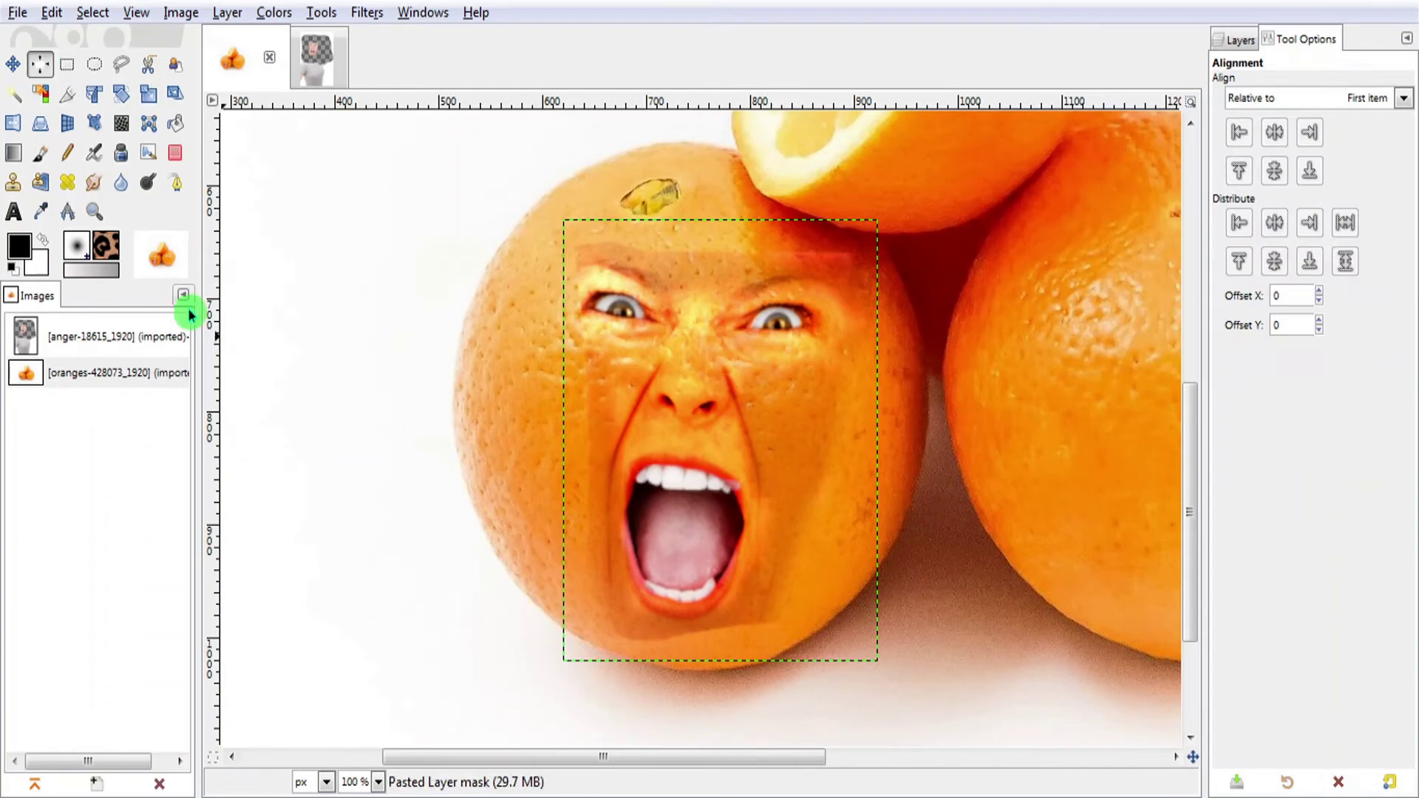
pyautogui.click(94, 213)
pyautogui.keyDown('ctrl'); pyautogui.click(300, 378); pyautogui.keyUp('ctrl')
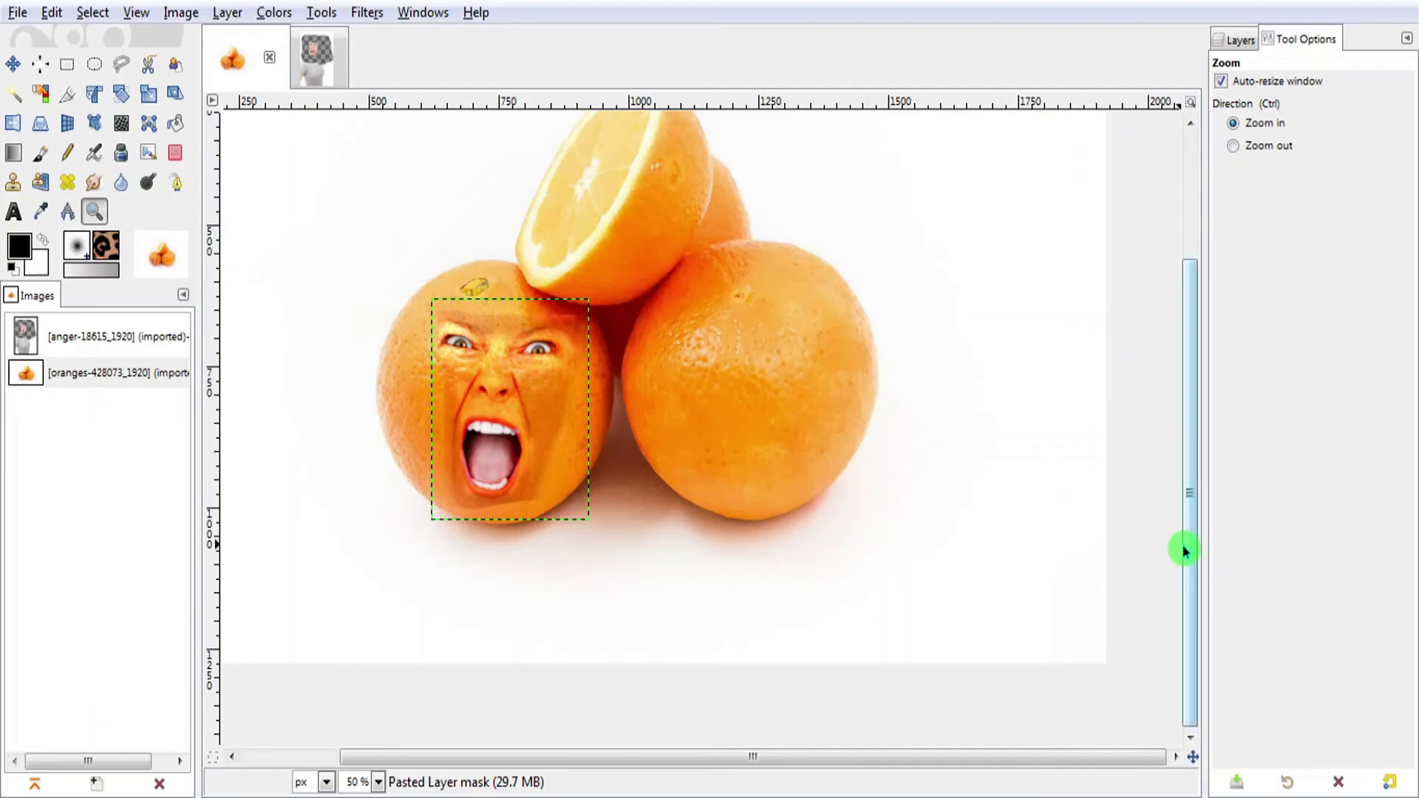
pyautogui.moveTo(1182, 553); pyautogui.dragTo(1176, 484)
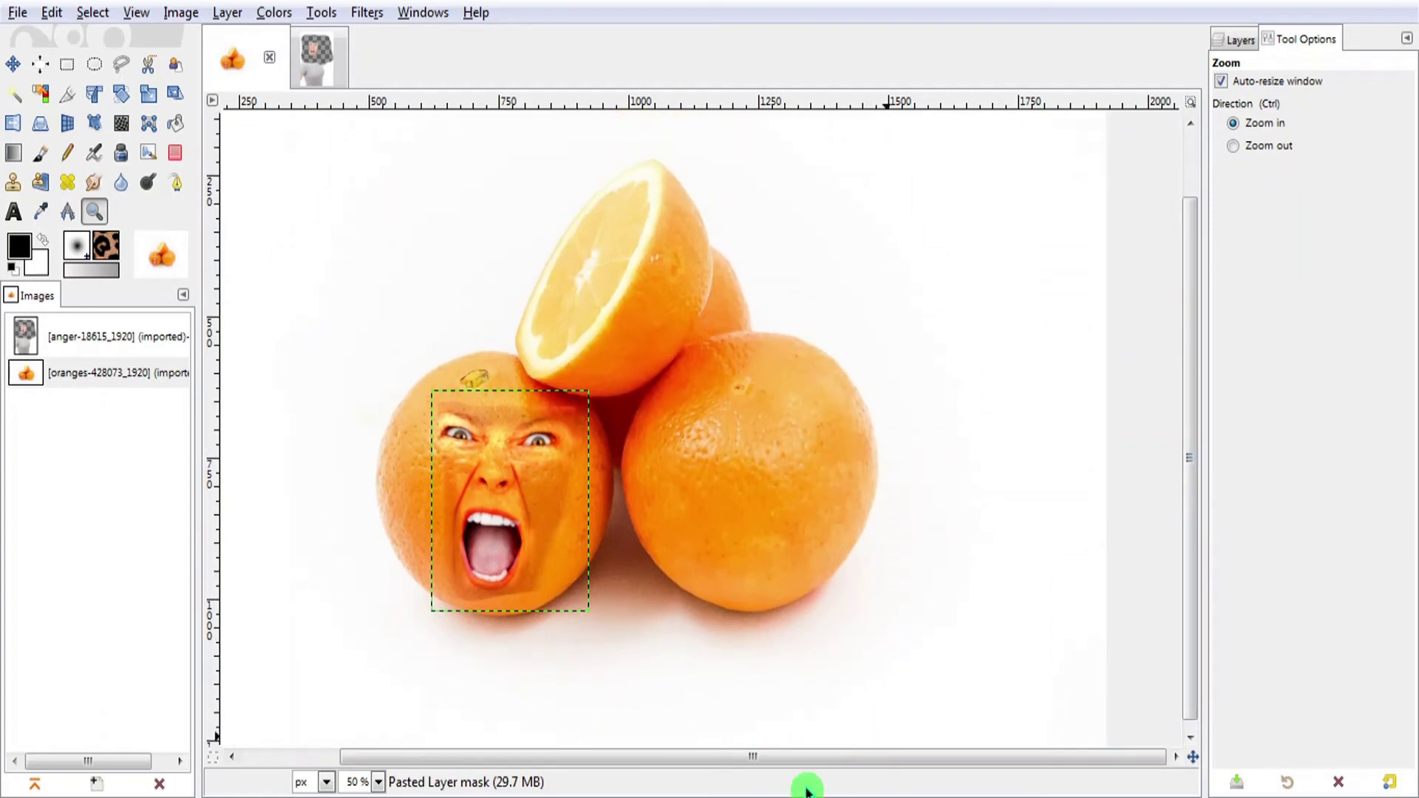
pyautogui.moveTo(853, 769); pyautogui.dragTo(759, 771)
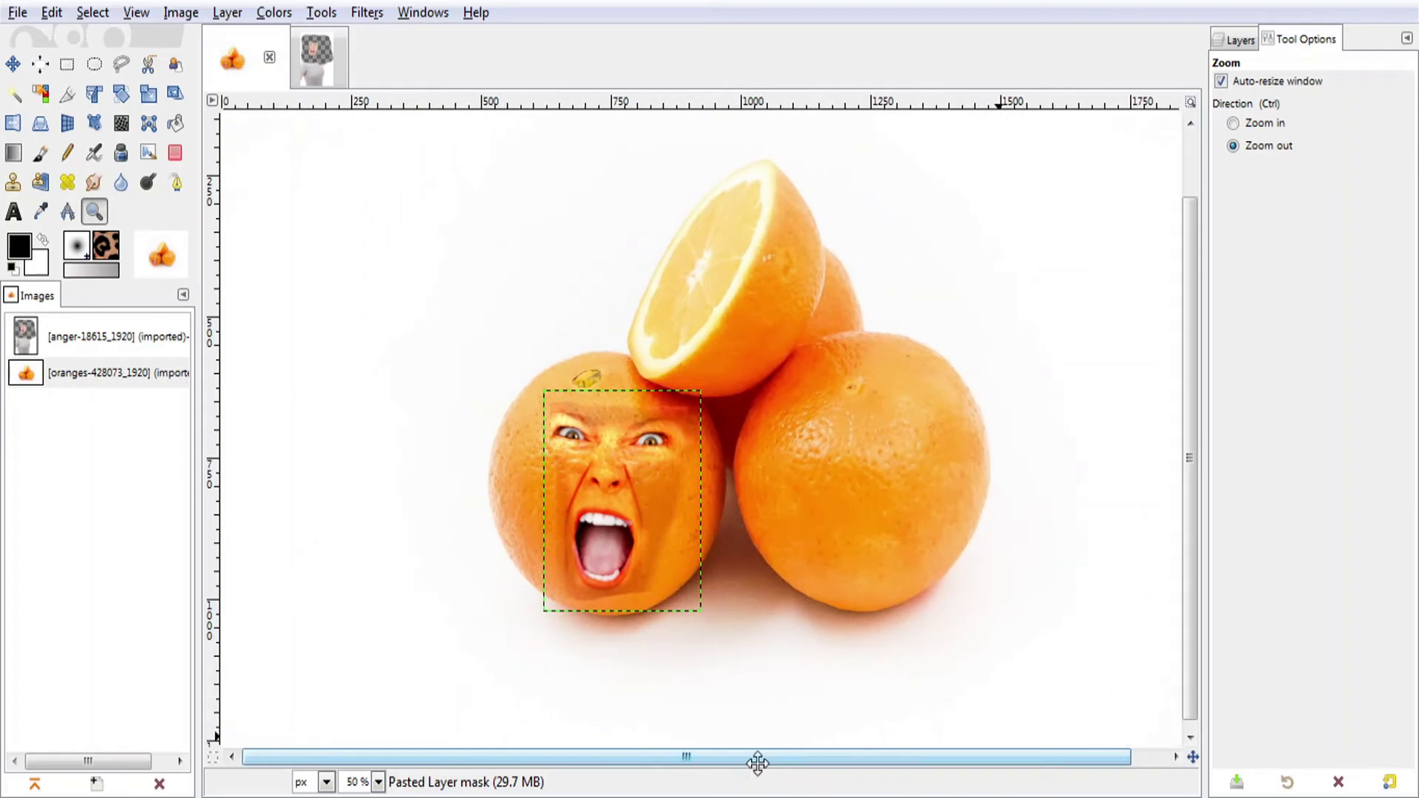
pyautogui.press('ctrl')
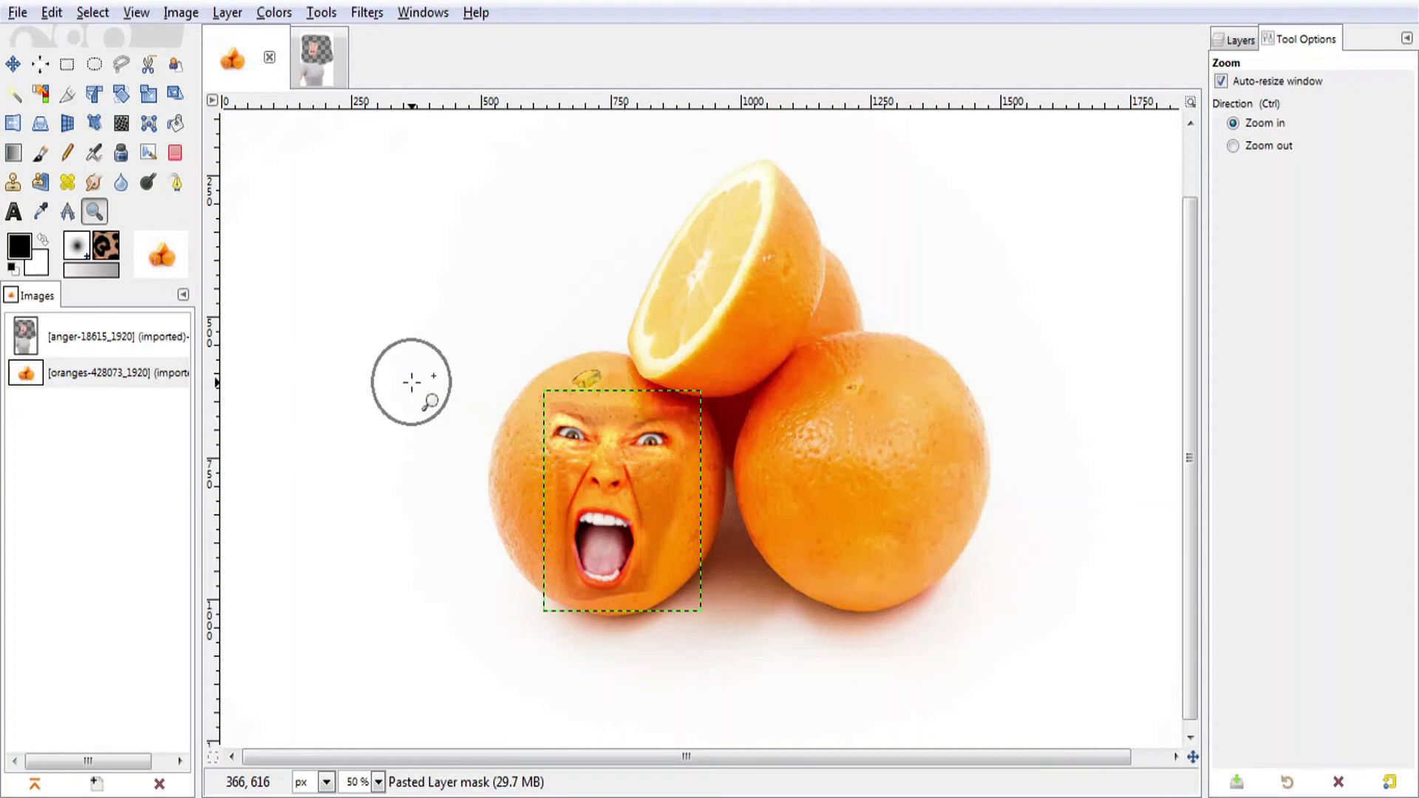
pyautogui.click(40, 64)
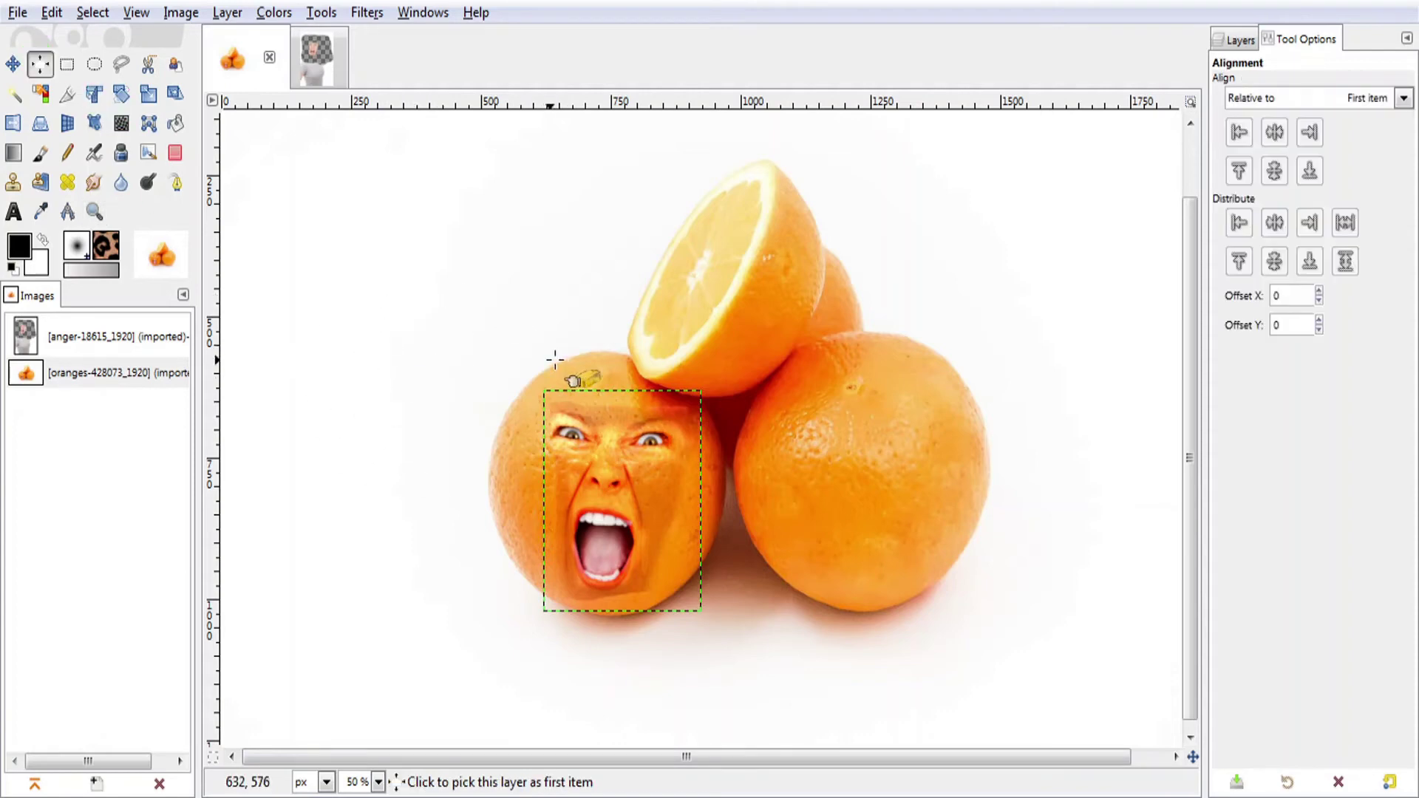
pyautogui.moveTo(525, 339); pyautogui.dragTo(712, 608)
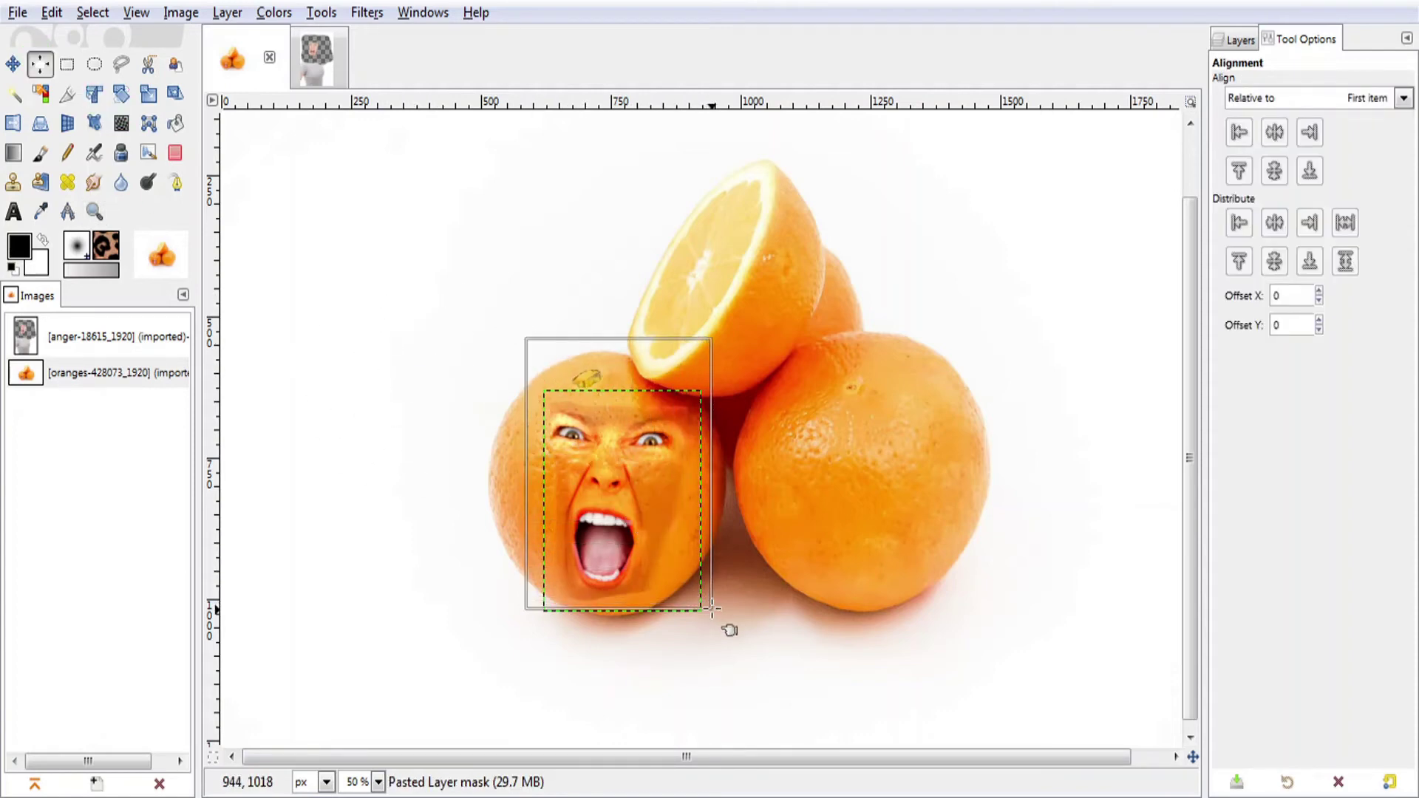
pyautogui.moveTo(712, 607); pyautogui.dragTo(714, 622)
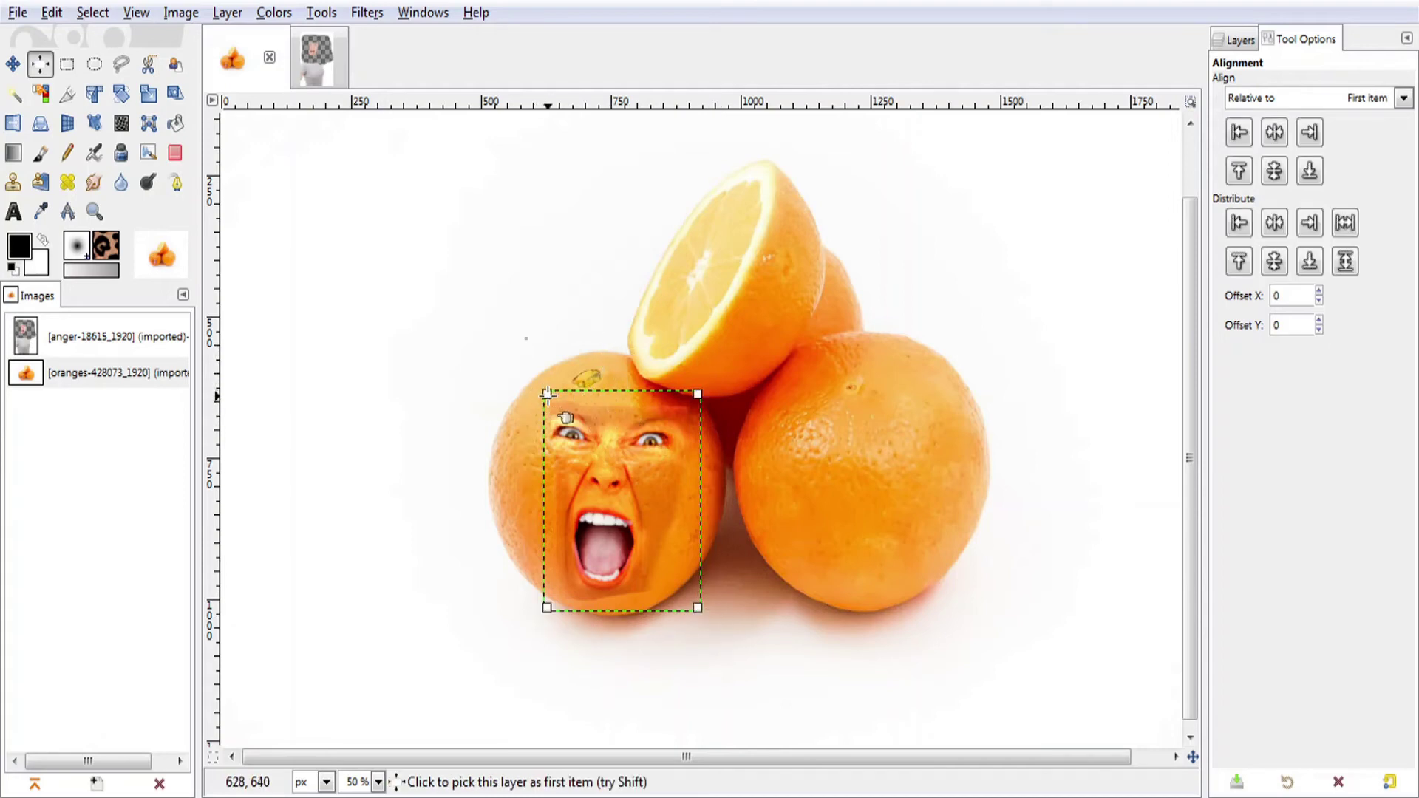
pyautogui.moveTo(519, 390); pyautogui.dragTo(481, 364)
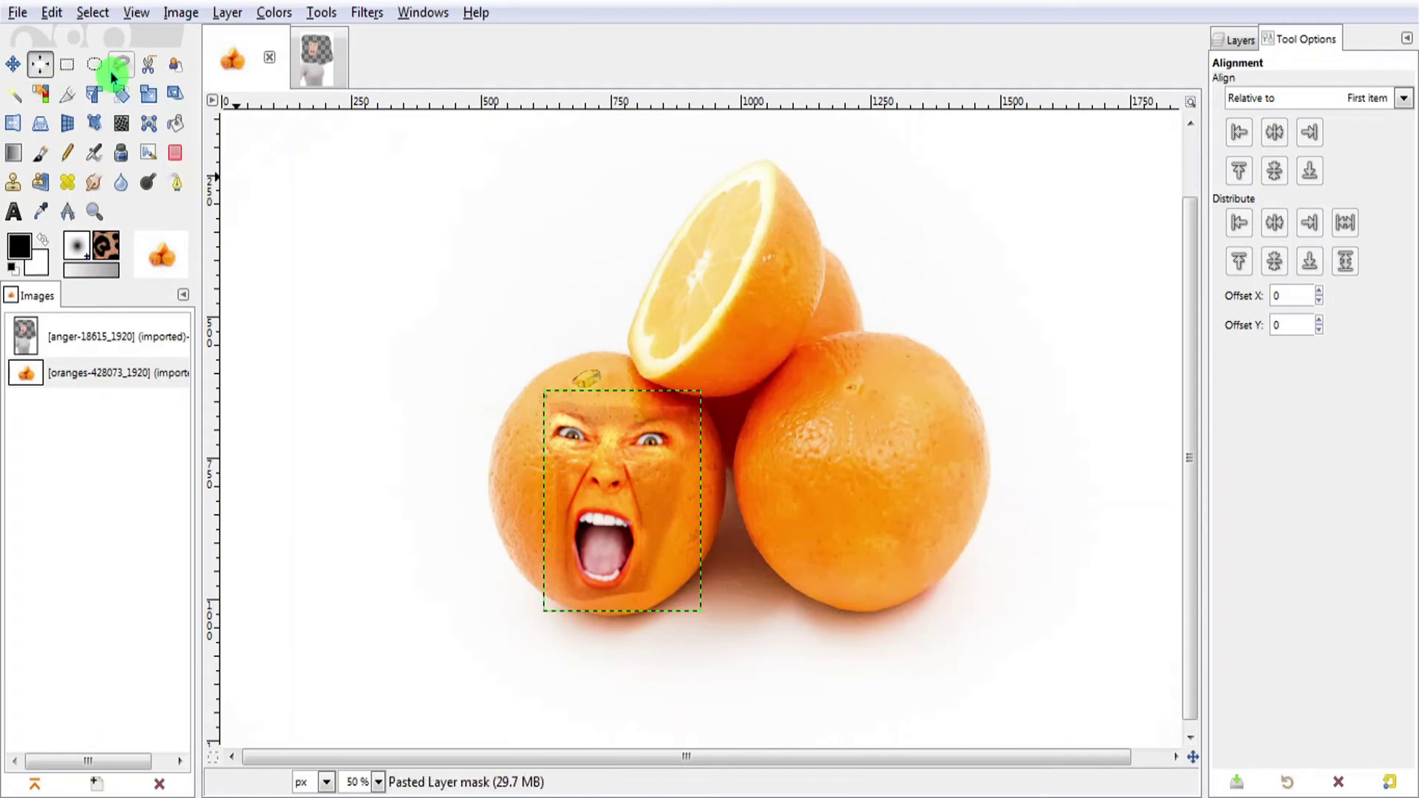
# Draw and adjust a rectangular selection tightly around the face-covered orange.
pyautogui.click(67, 65)
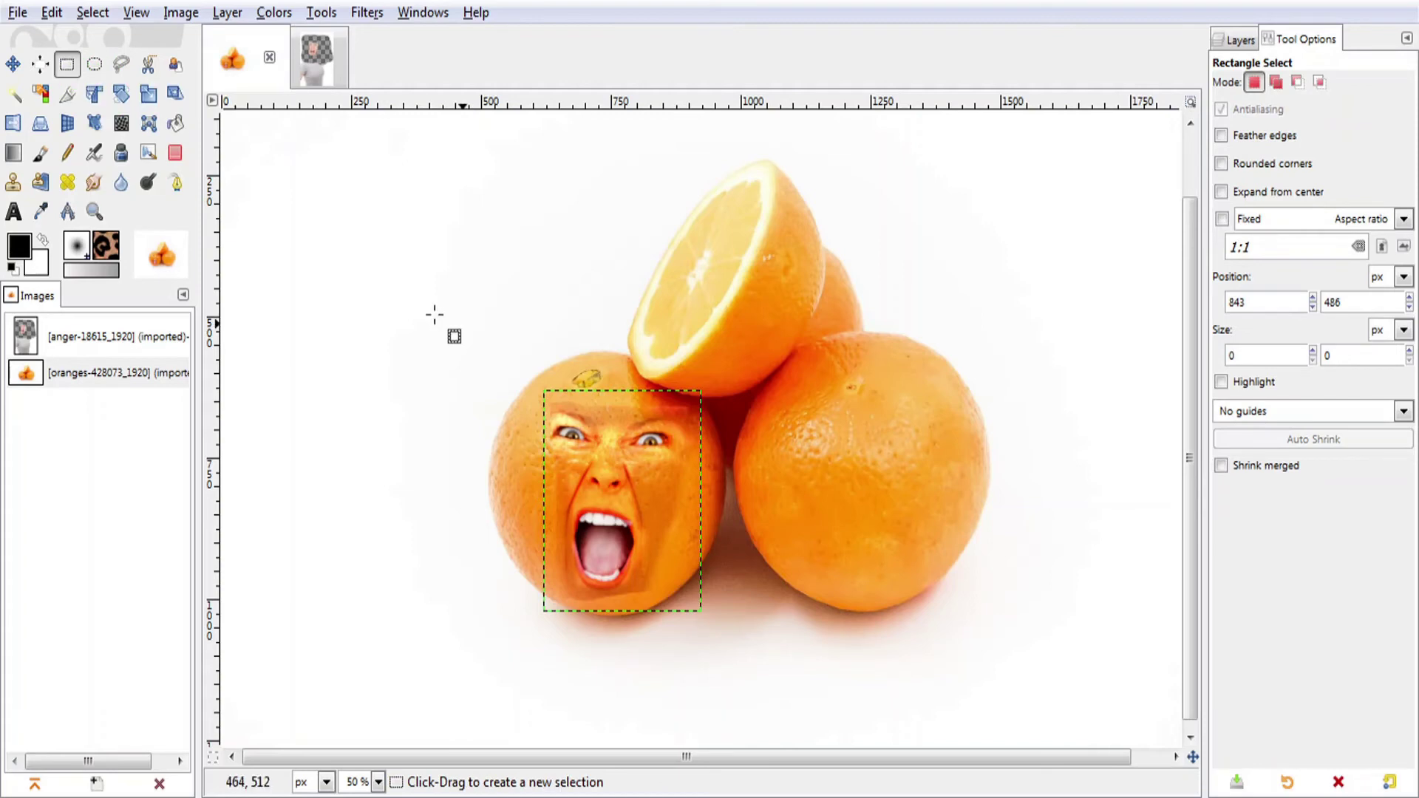
pyautogui.moveTo(467, 349); pyautogui.dragTo(733, 629)
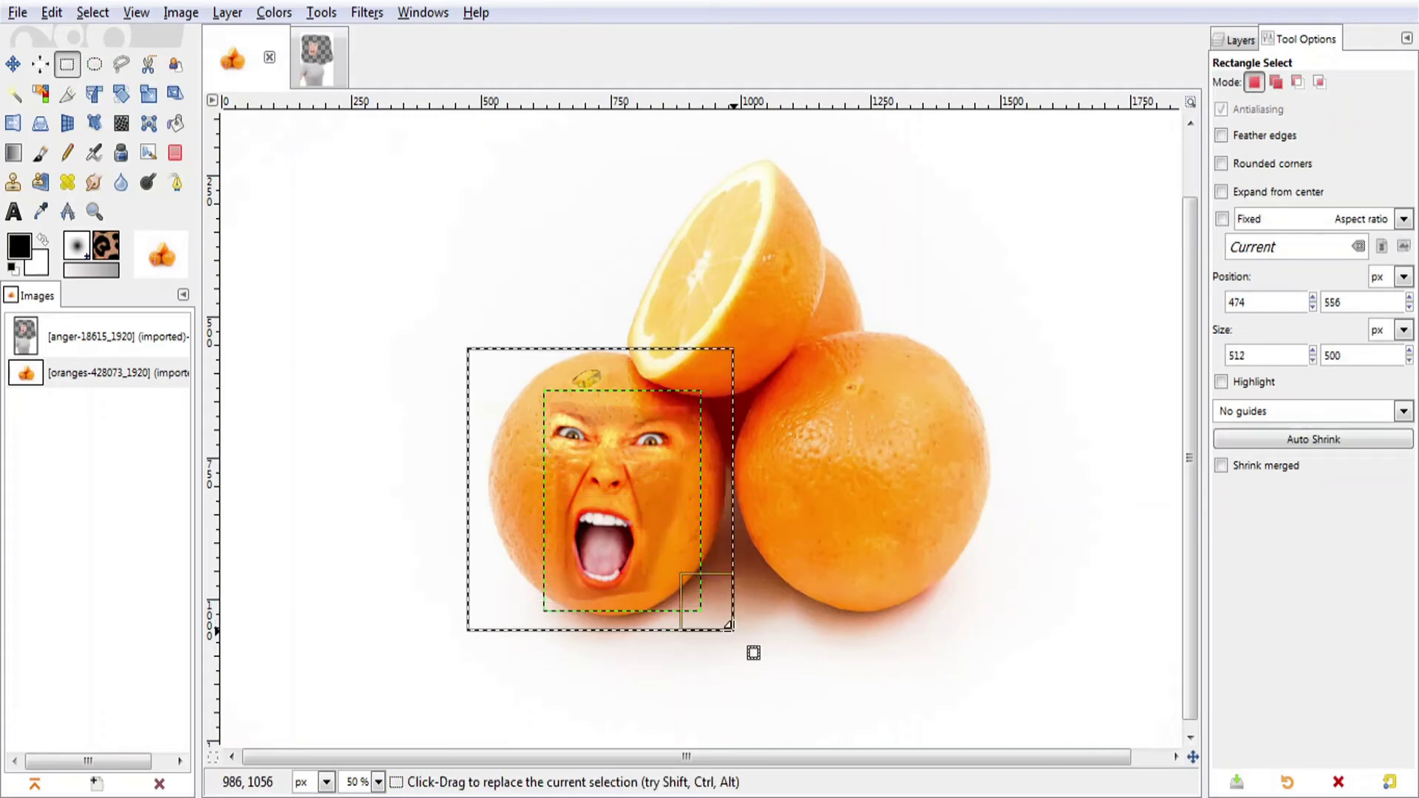
pyautogui.moveTo(468, 480); pyautogui.dragTo(480, 480)
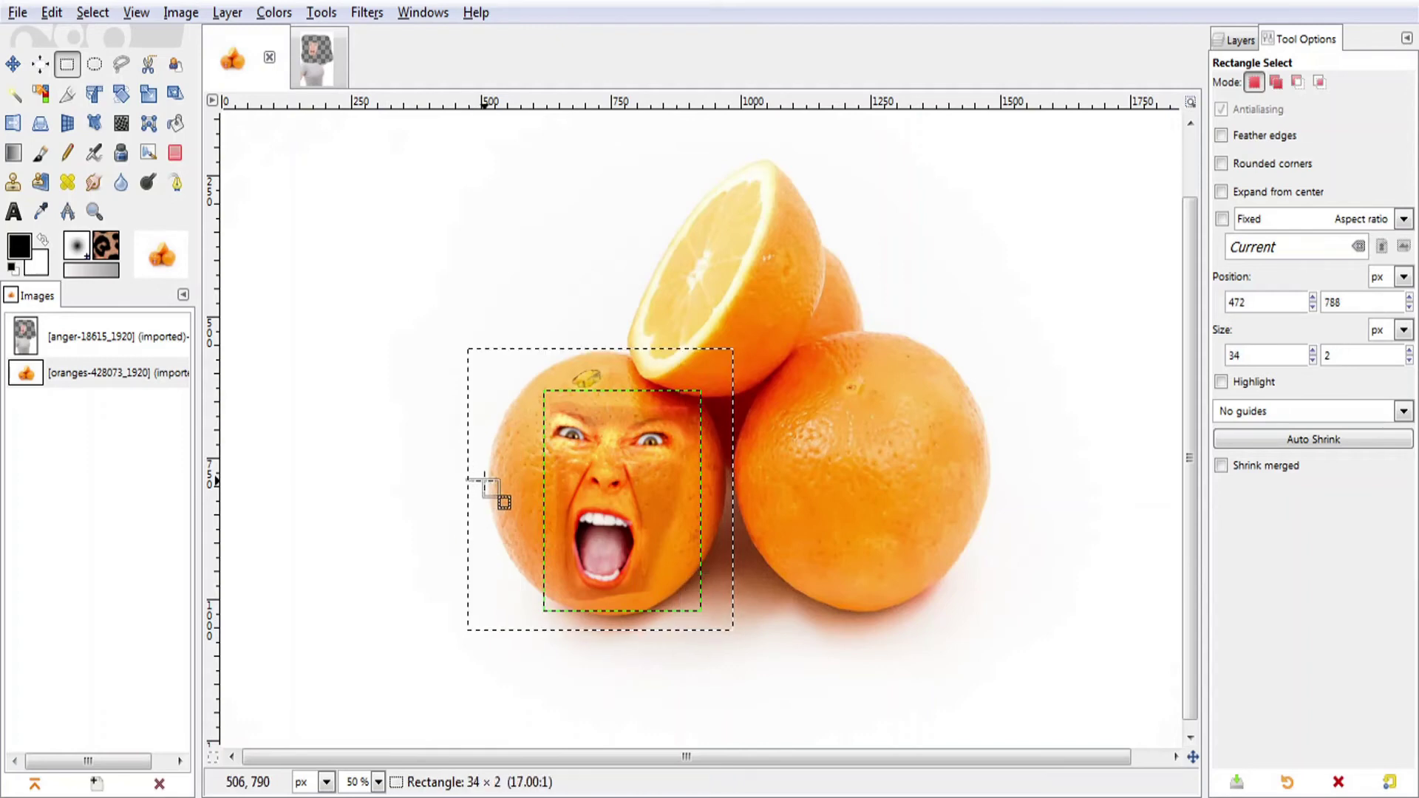
pyautogui.moveTo(465, 361)
pyautogui.mouseDown()
pyautogui.moveTo(695, 538)
pyautogui.moveTo(748, 632)
pyautogui.mouseUp()
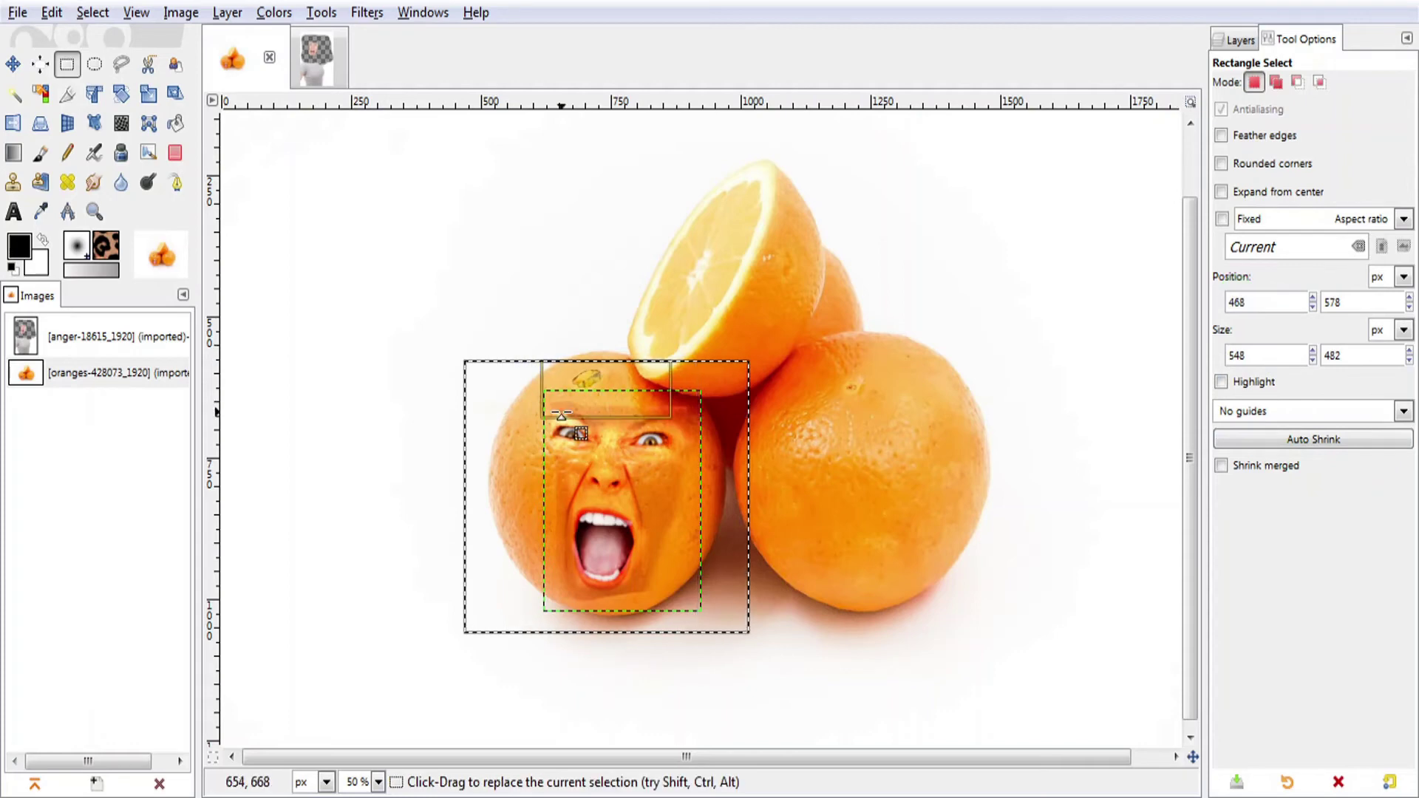
pyautogui.moveTo(502, 417); pyautogui.dragTo(520, 442)
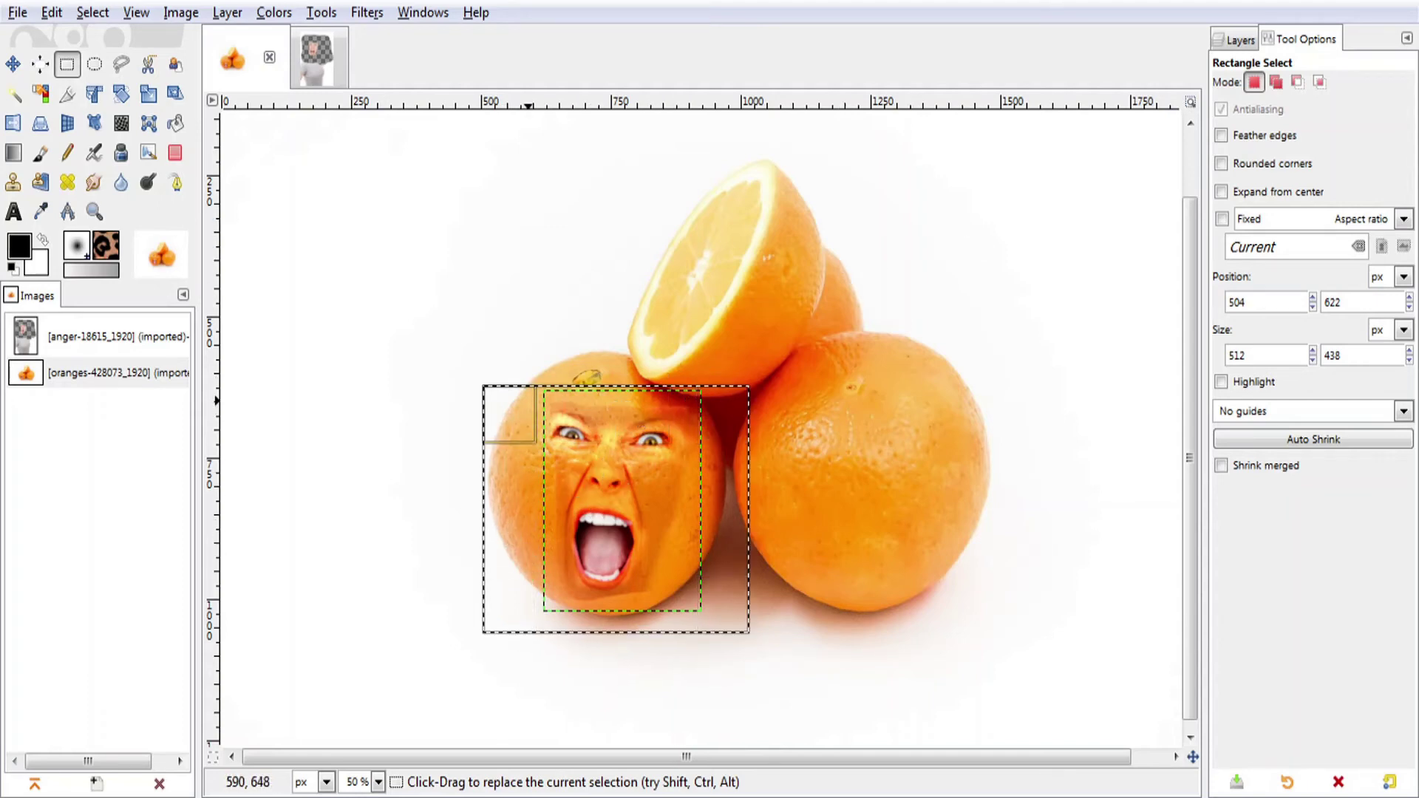
pyautogui.moveTo(510, 408); pyautogui.dragTo(507, 358)
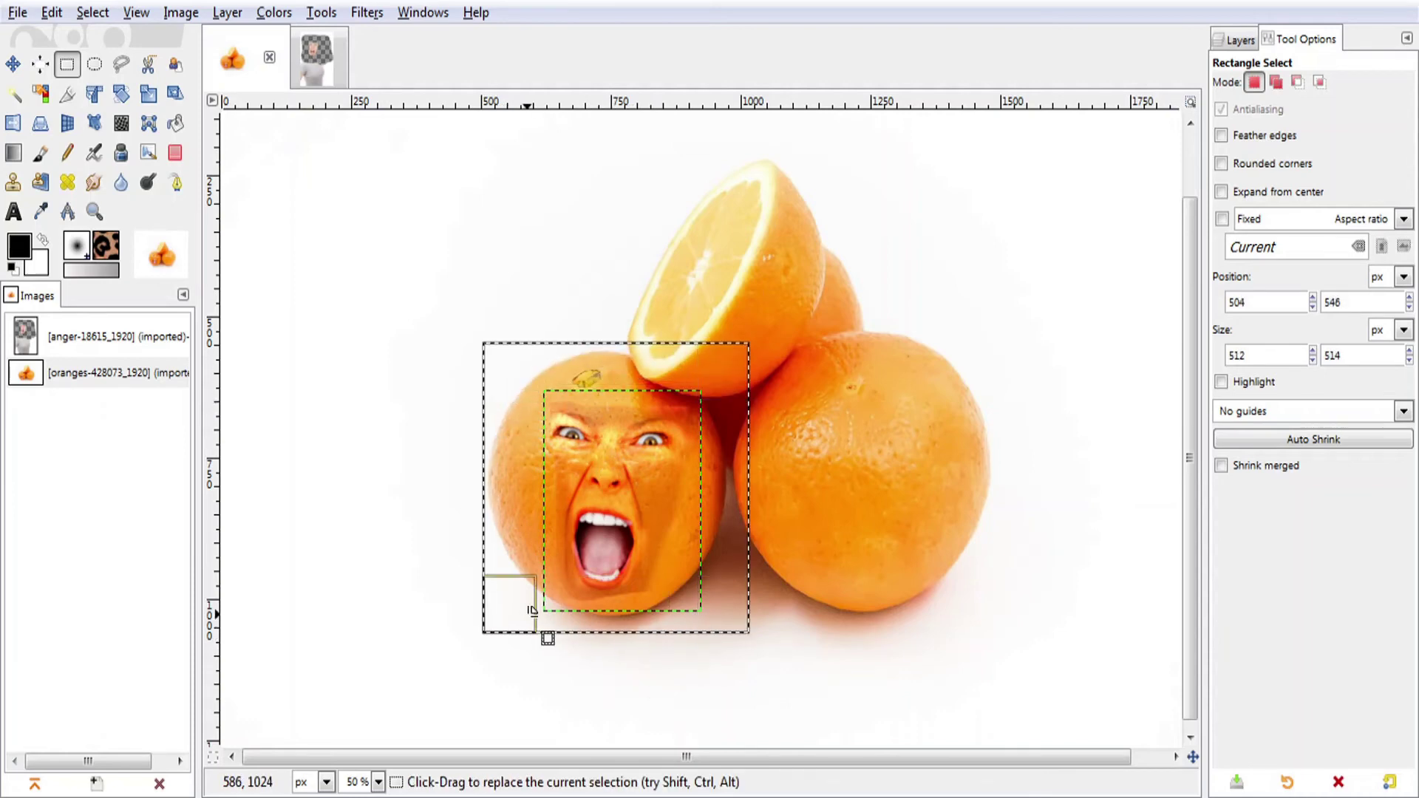
pyautogui.moveTo(532, 611); pyautogui.dragTo(507, 580)
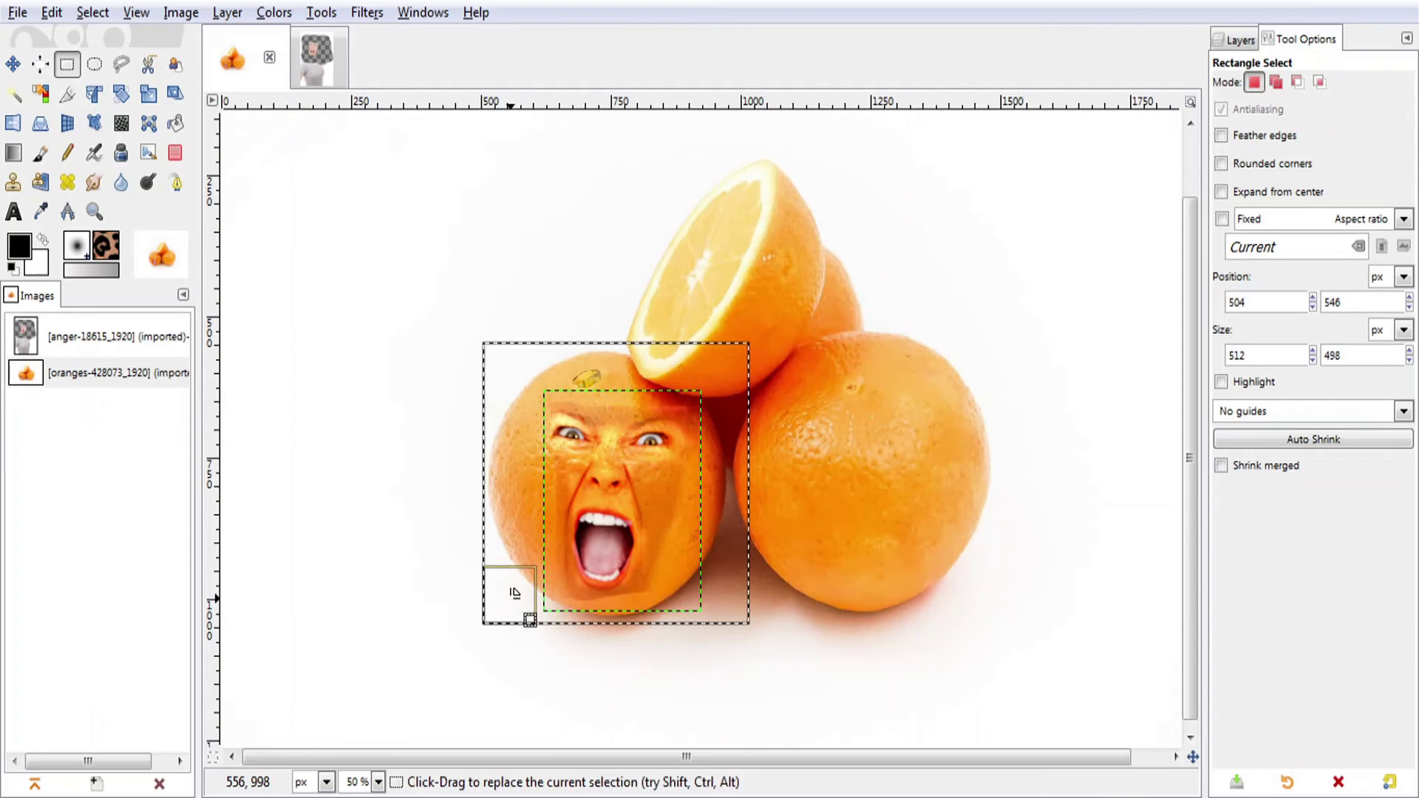
# Copy the selected orange and bring up the new image settings.
pyautogui.click(51, 13)
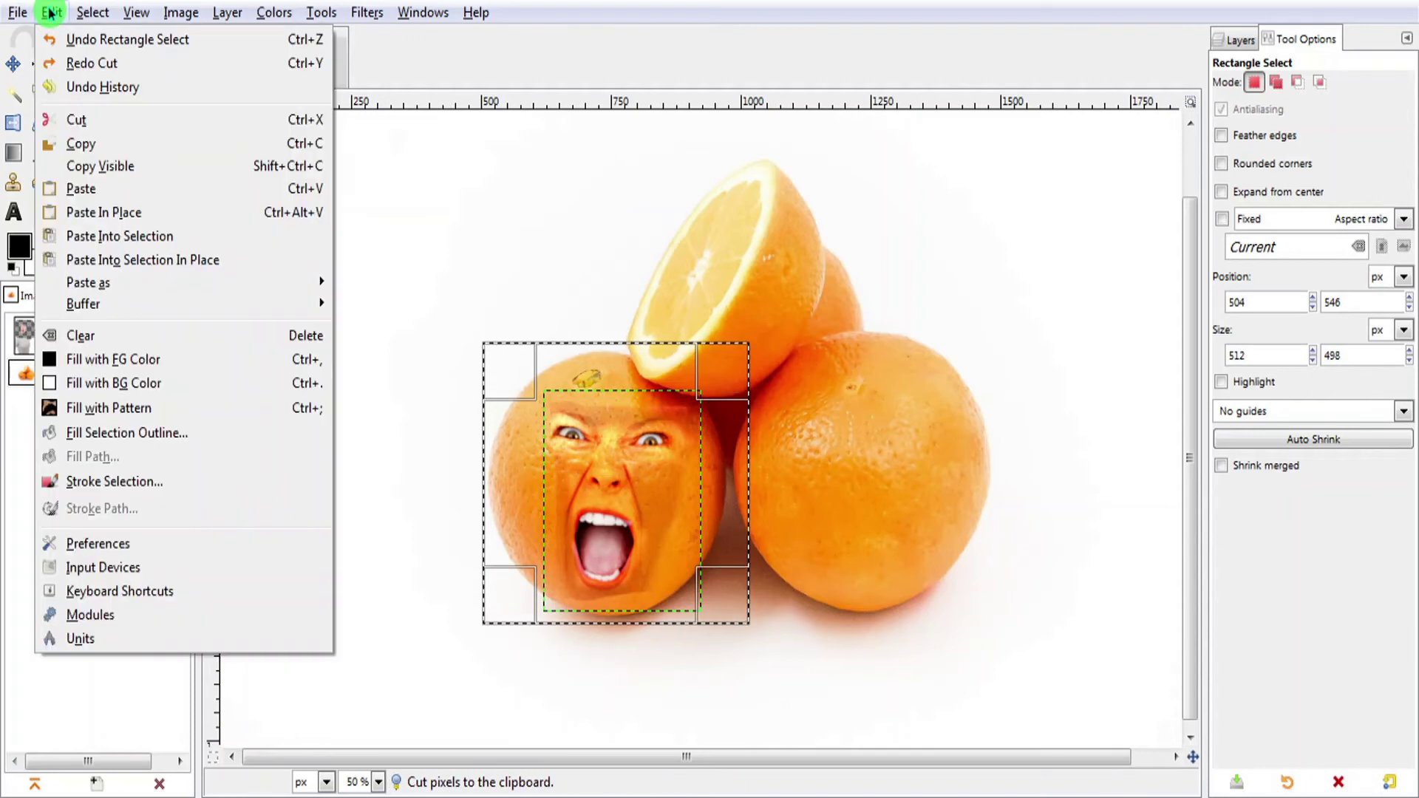
pyautogui.click(101, 148)
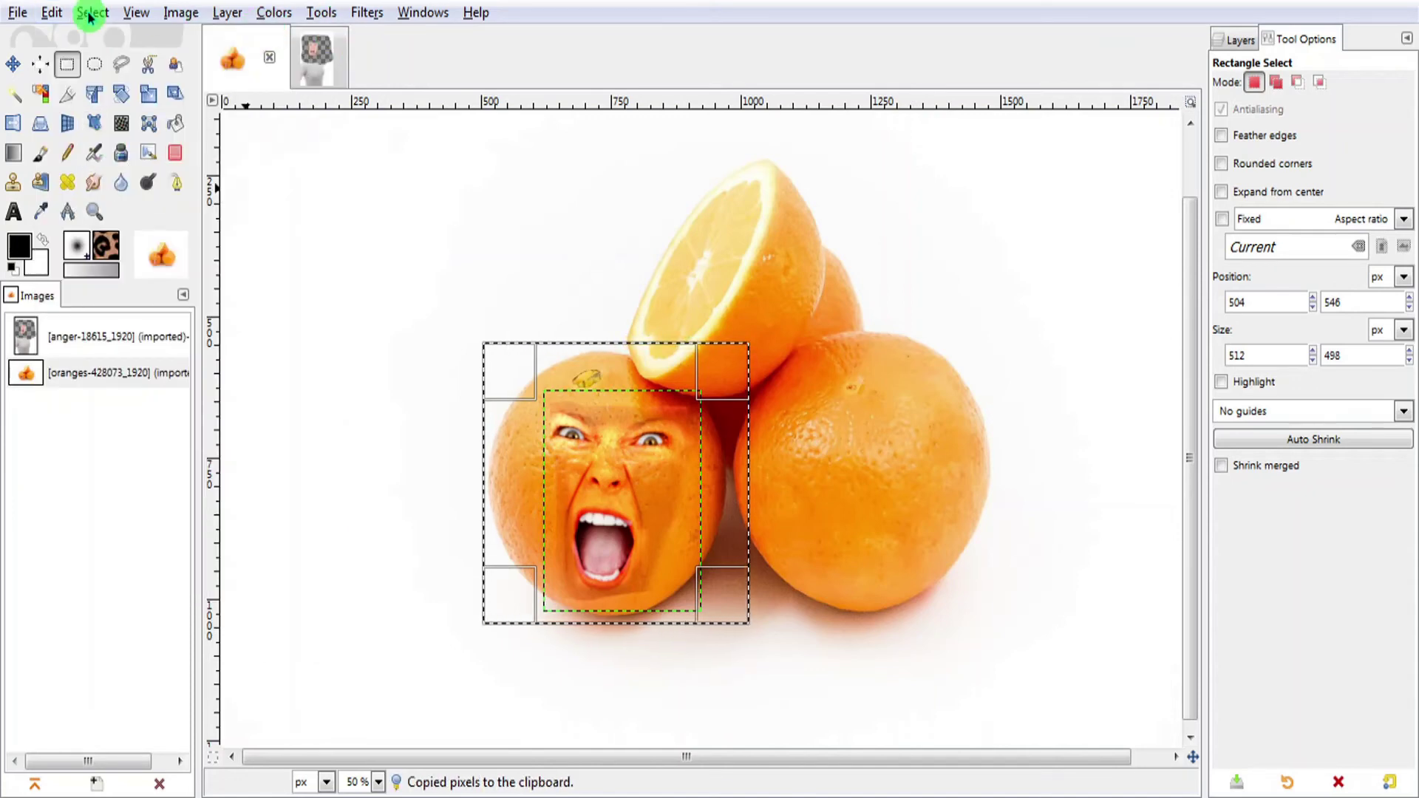
pyautogui.click(16, 13)
pyautogui.click(453, 42)
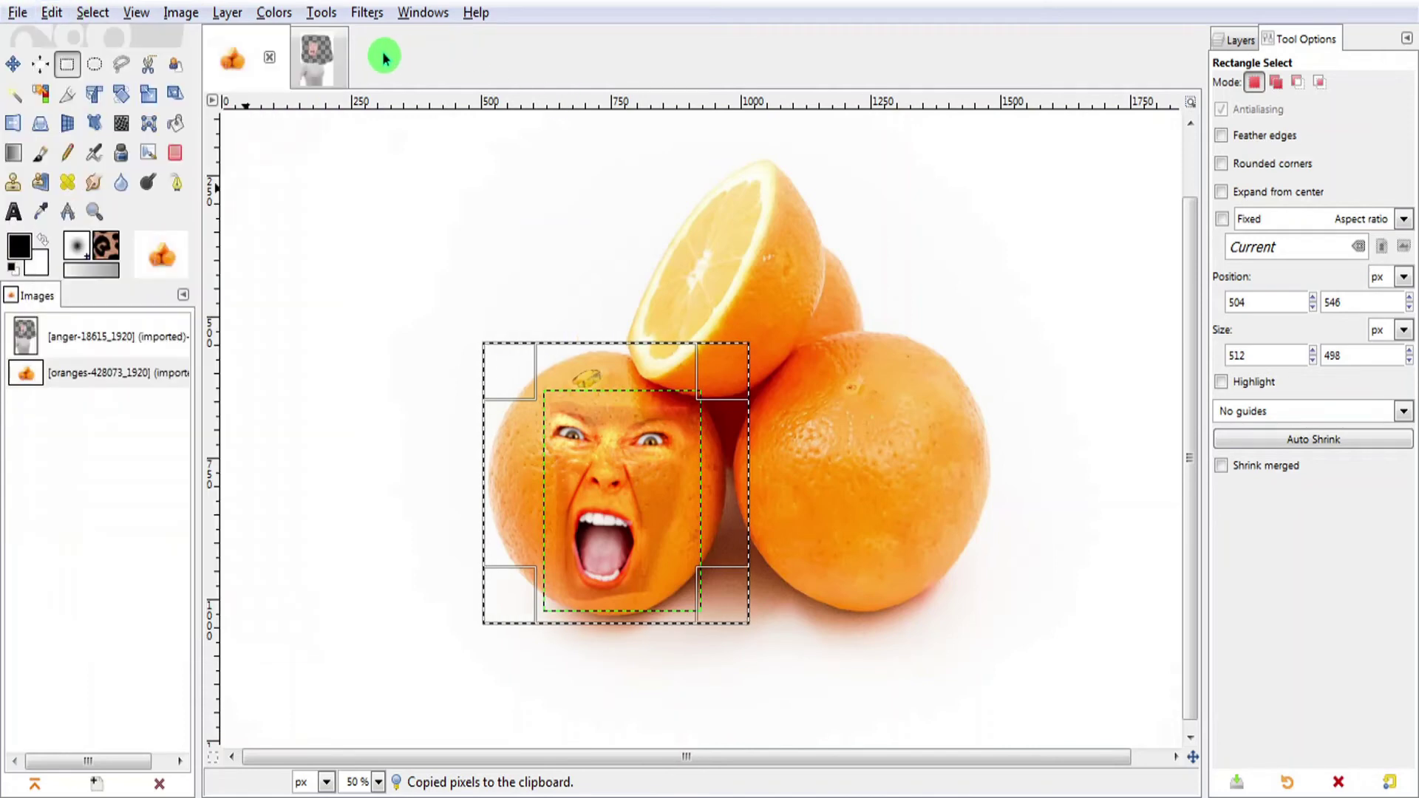
pyautogui.click(18, 13)
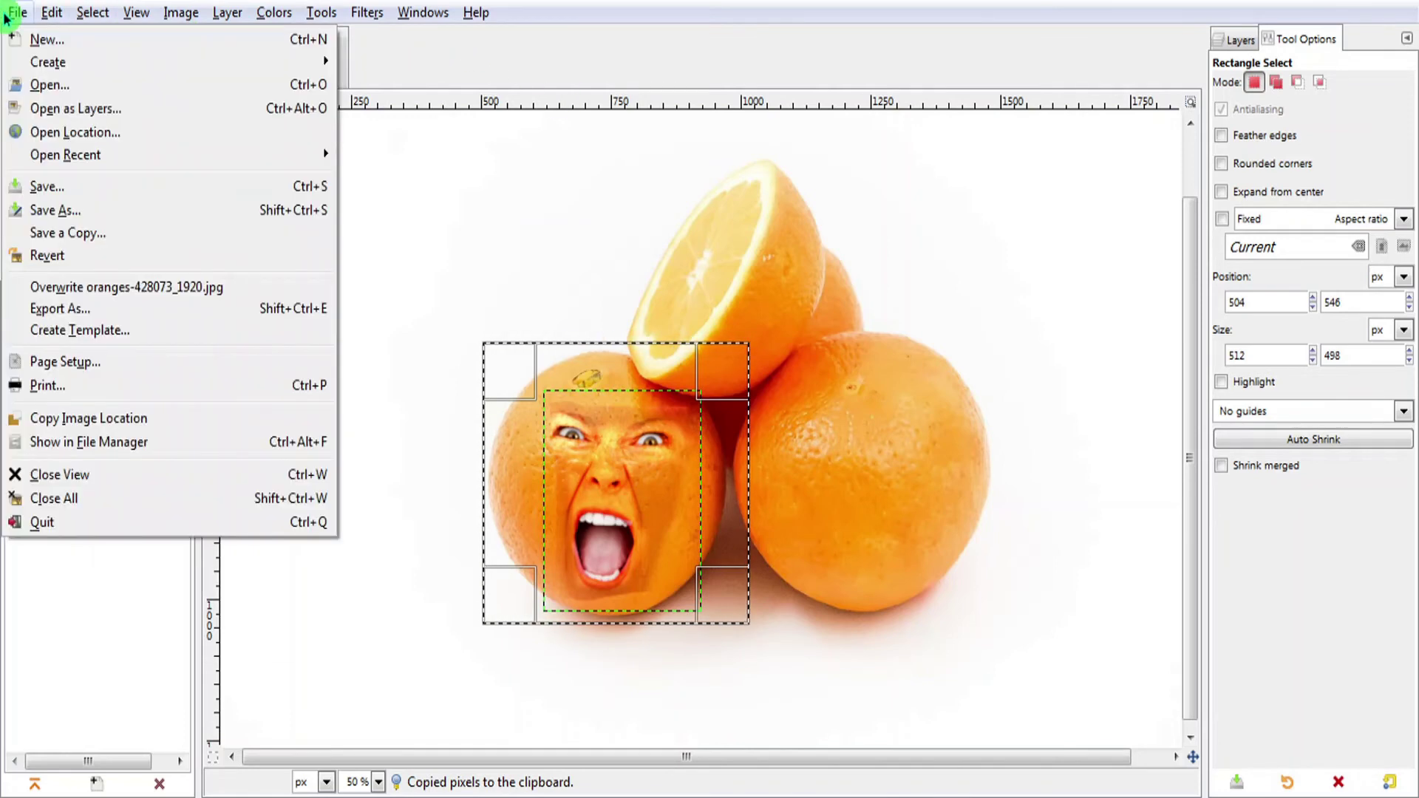
pyautogui.click(32, 41)
pyautogui.write('1280')
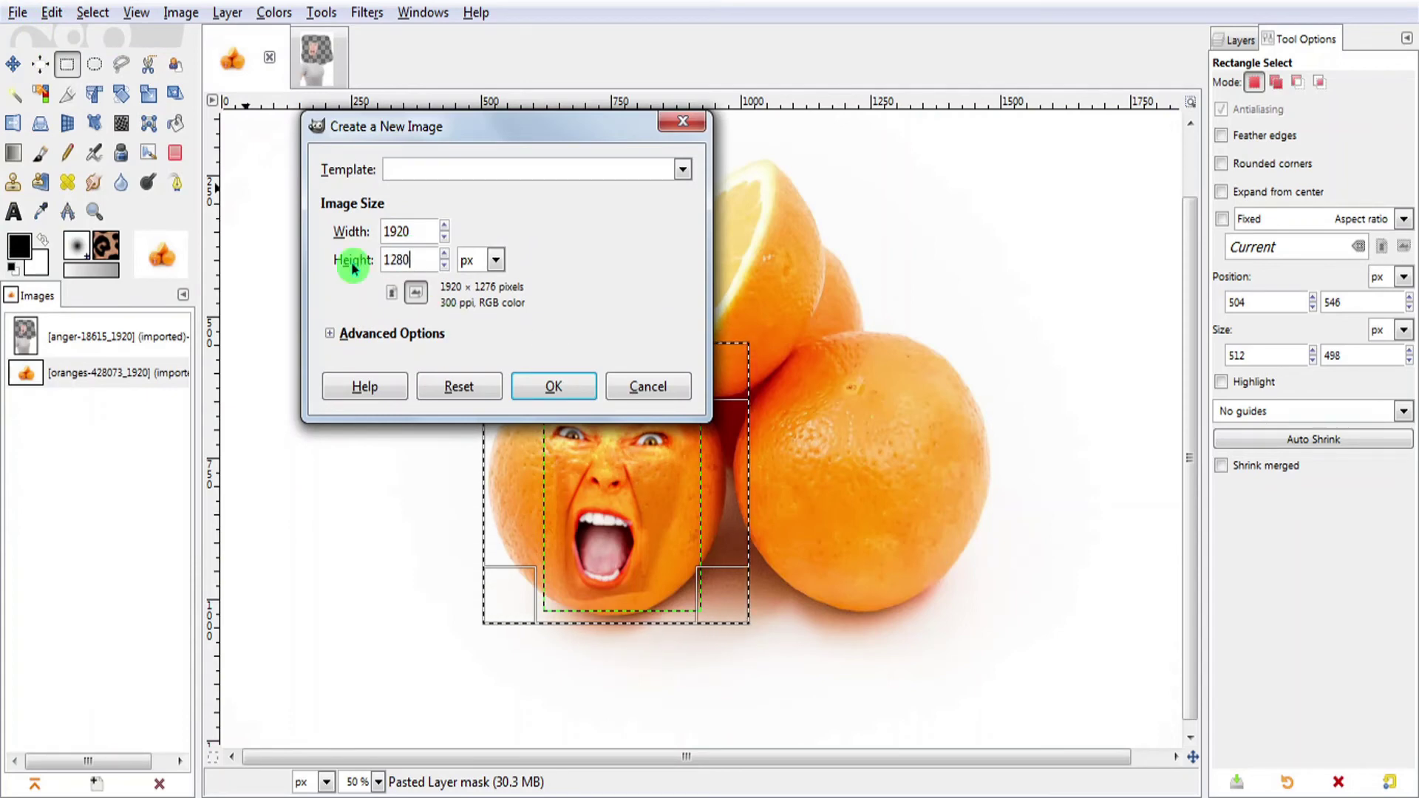
# Commit the height and create the new 1920-pixel-wide blank image.
pyautogui.click(571, 409)
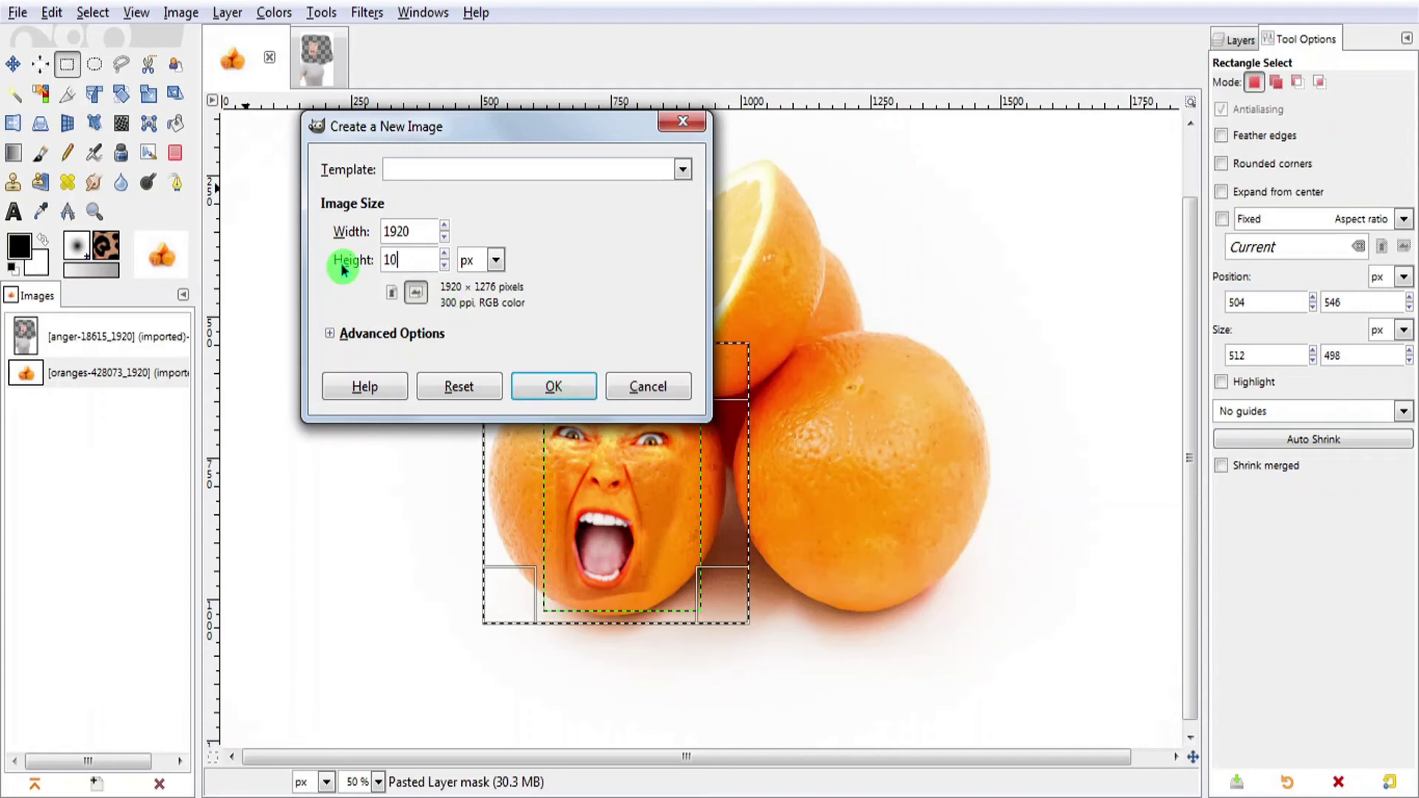
pyautogui.write('80')
pyautogui.click(597, 390)
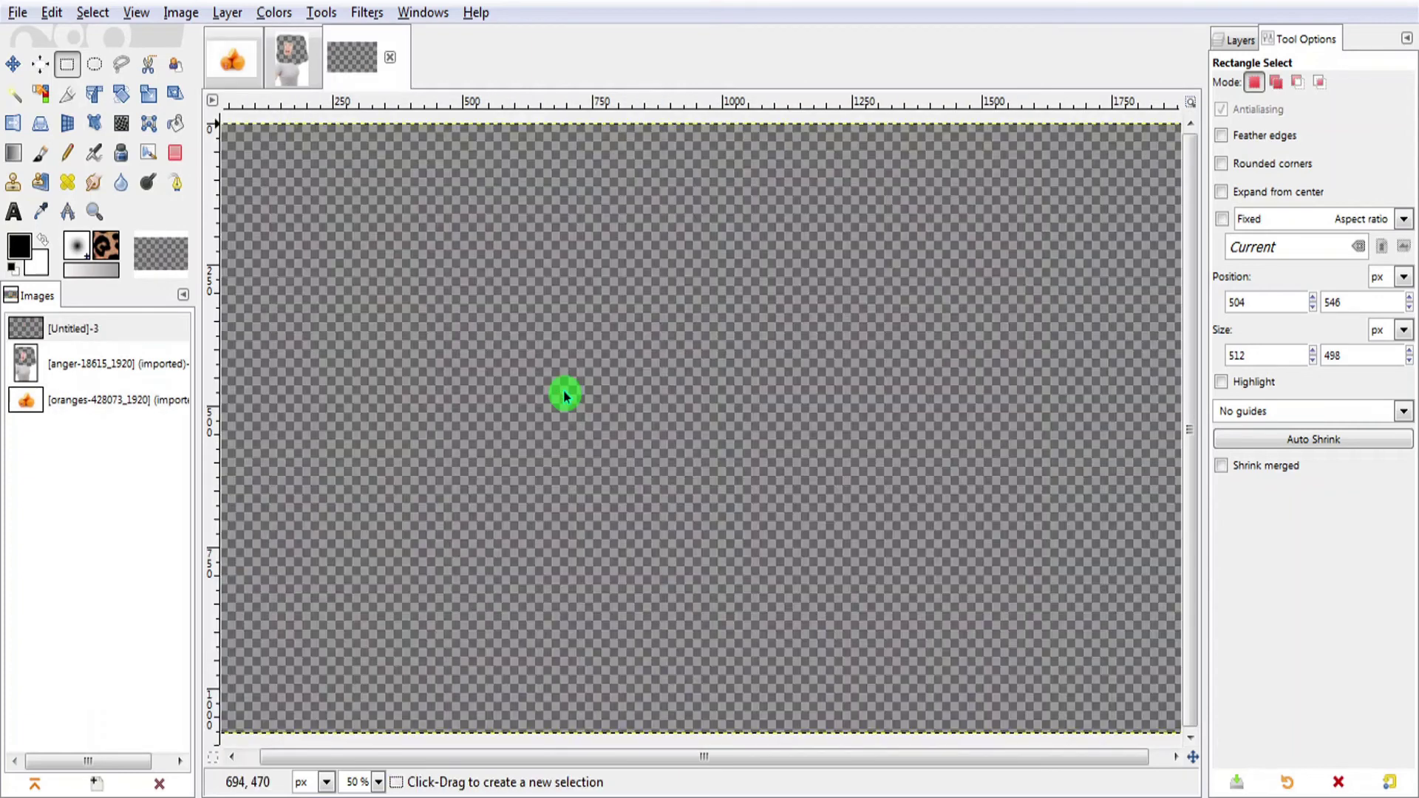
# Paste into the new image and cut away the wrongly pasted black shape.
pyautogui.click(52, 12)
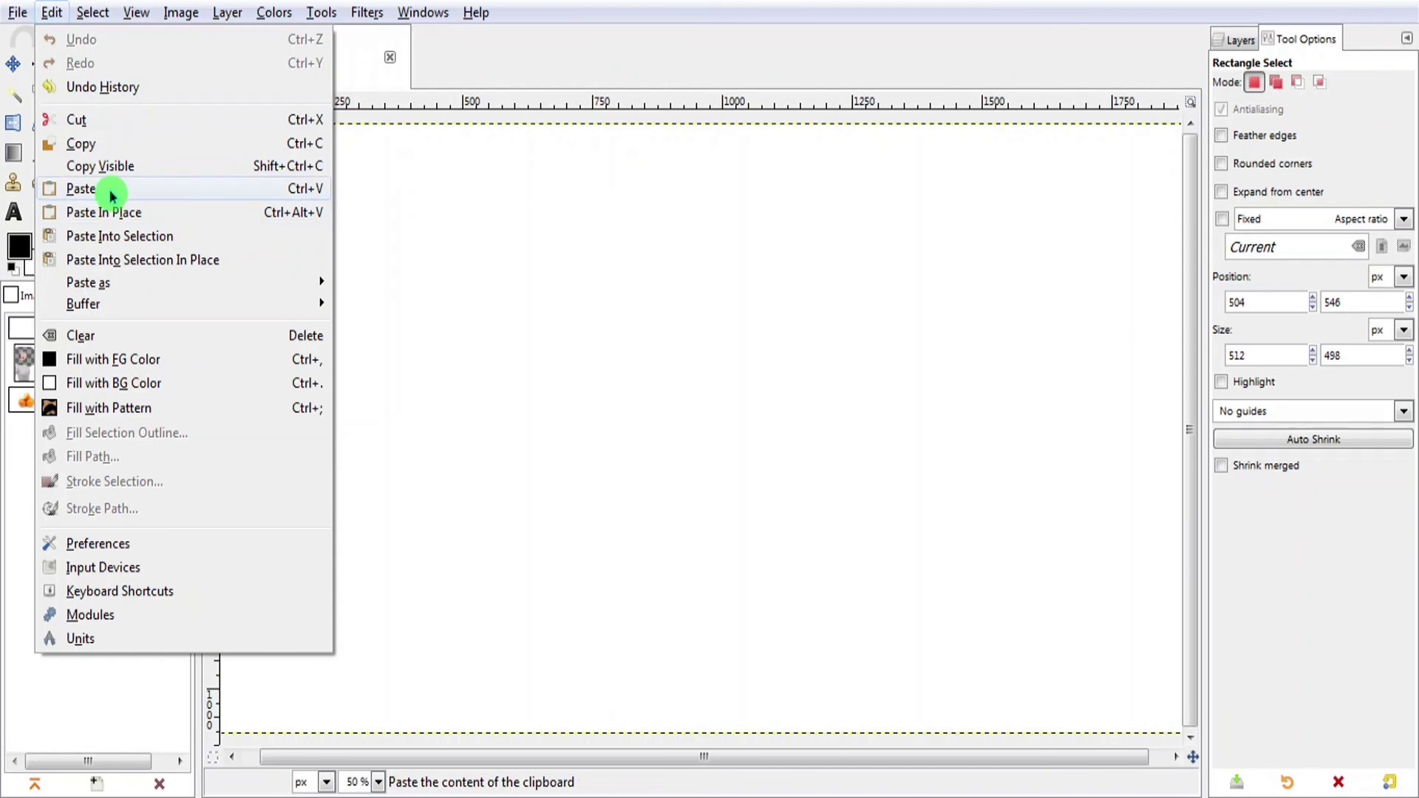
pyautogui.moveTo(89, 282)
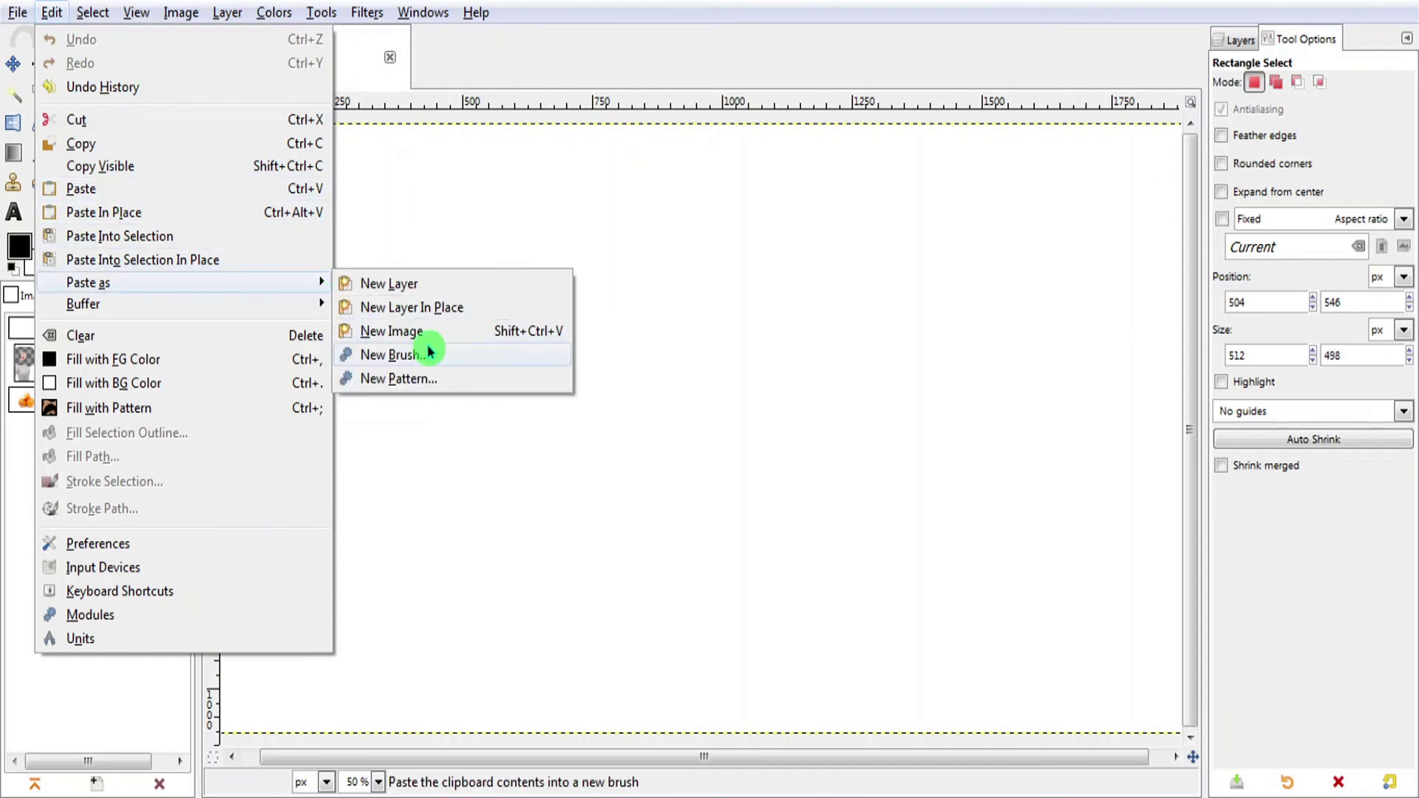
pyautogui.click(168, 191)
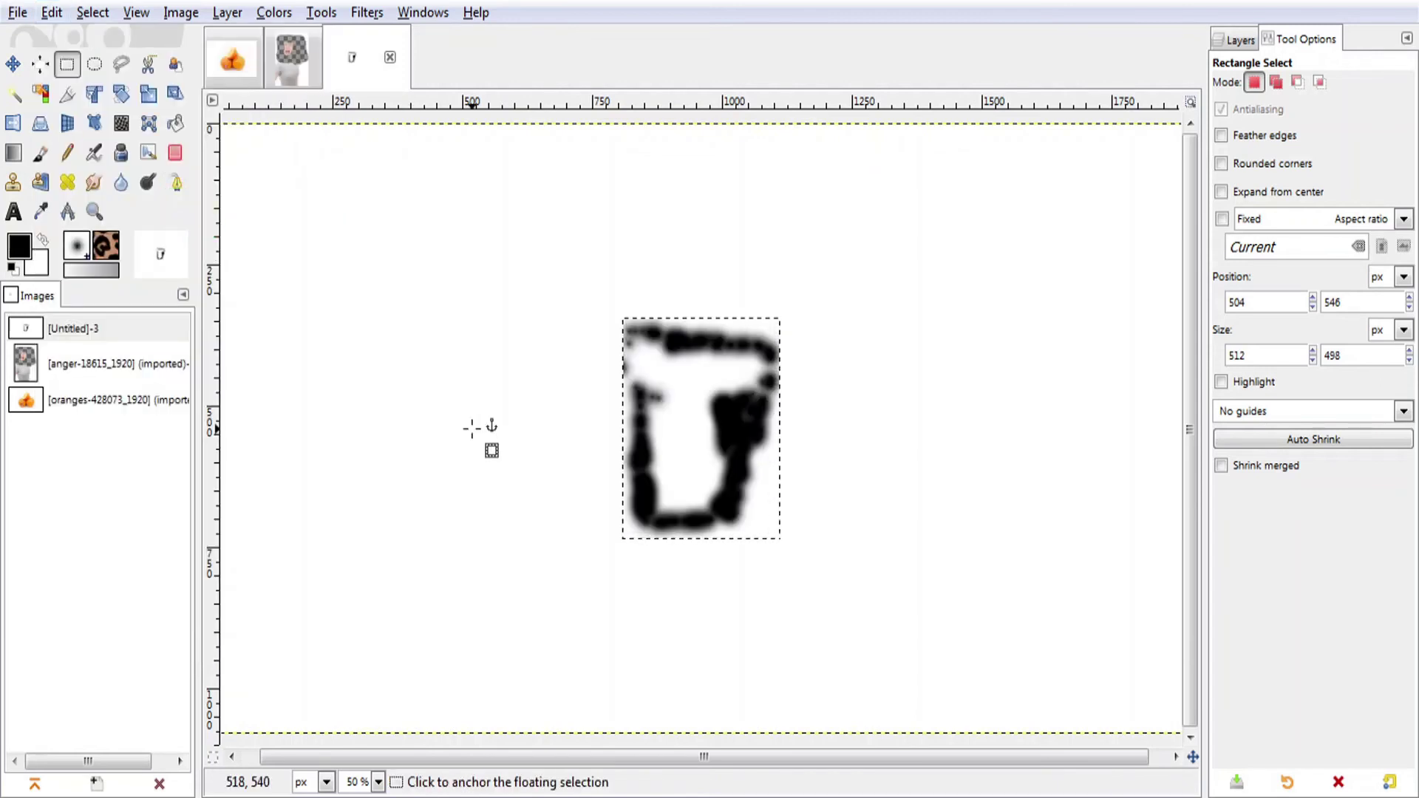
pyautogui.hotkey('ctrl', 'x')
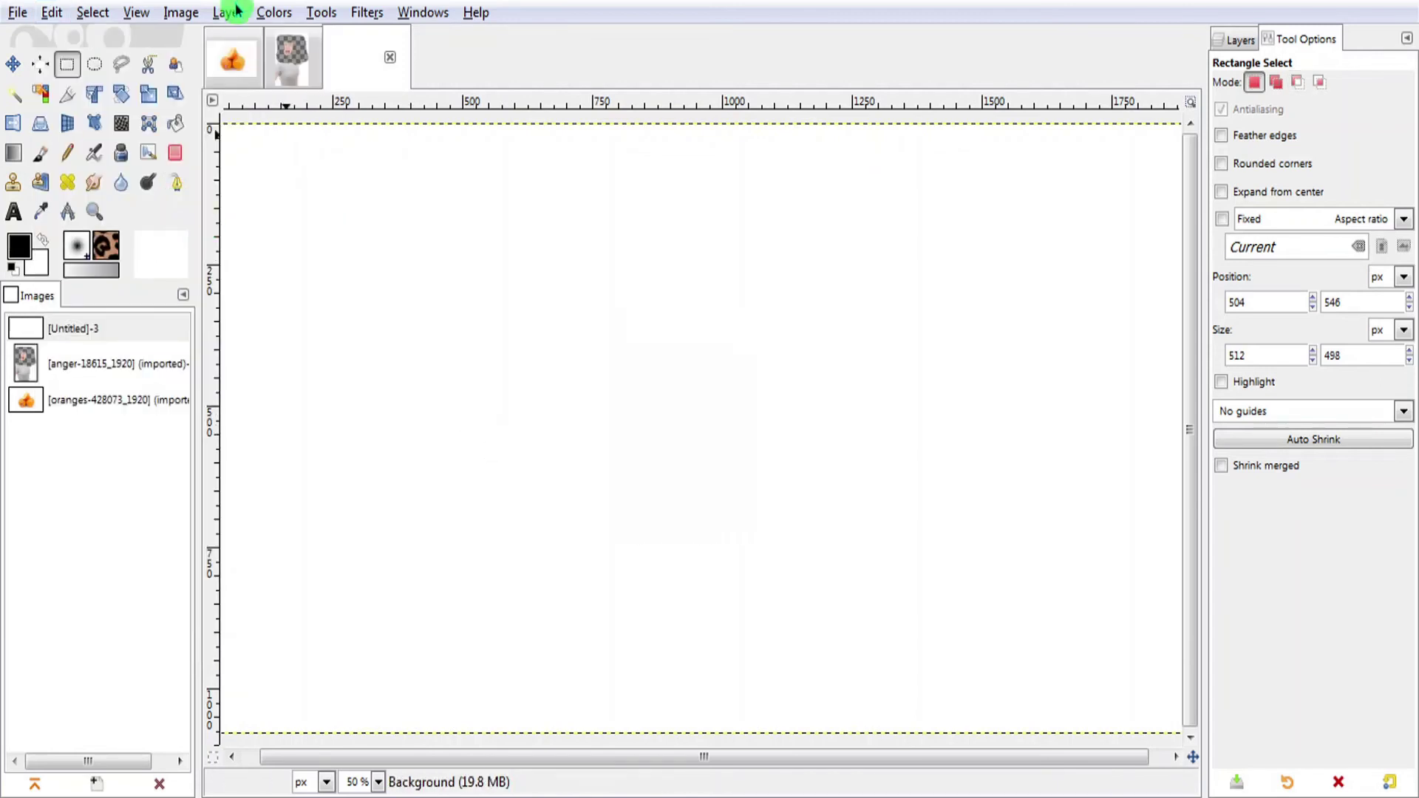
# Copy Visible from the oranges image and paste it into the new image.
pyautogui.click(232, 59)
pyautogui.click(48, 13)
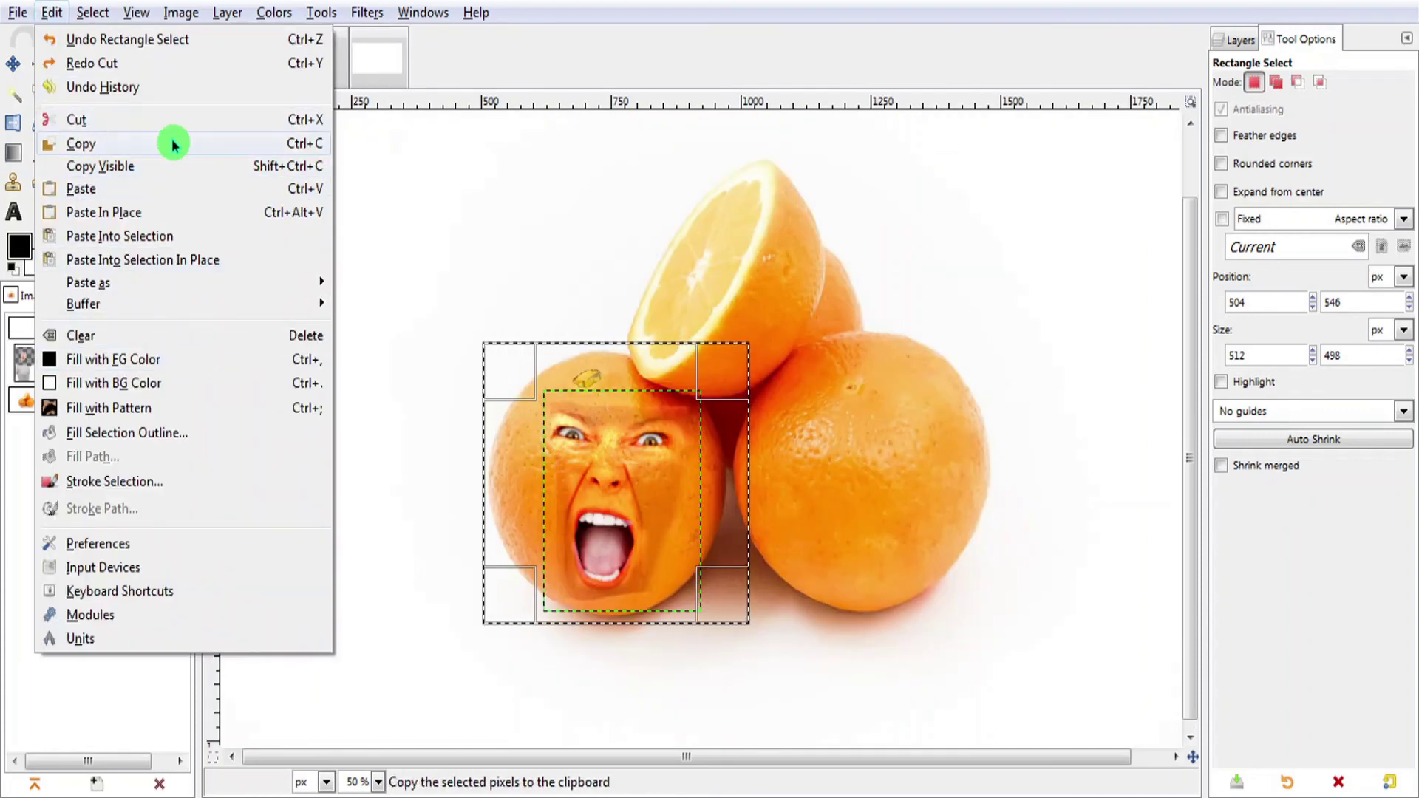
pyautogui.click(162, 164)
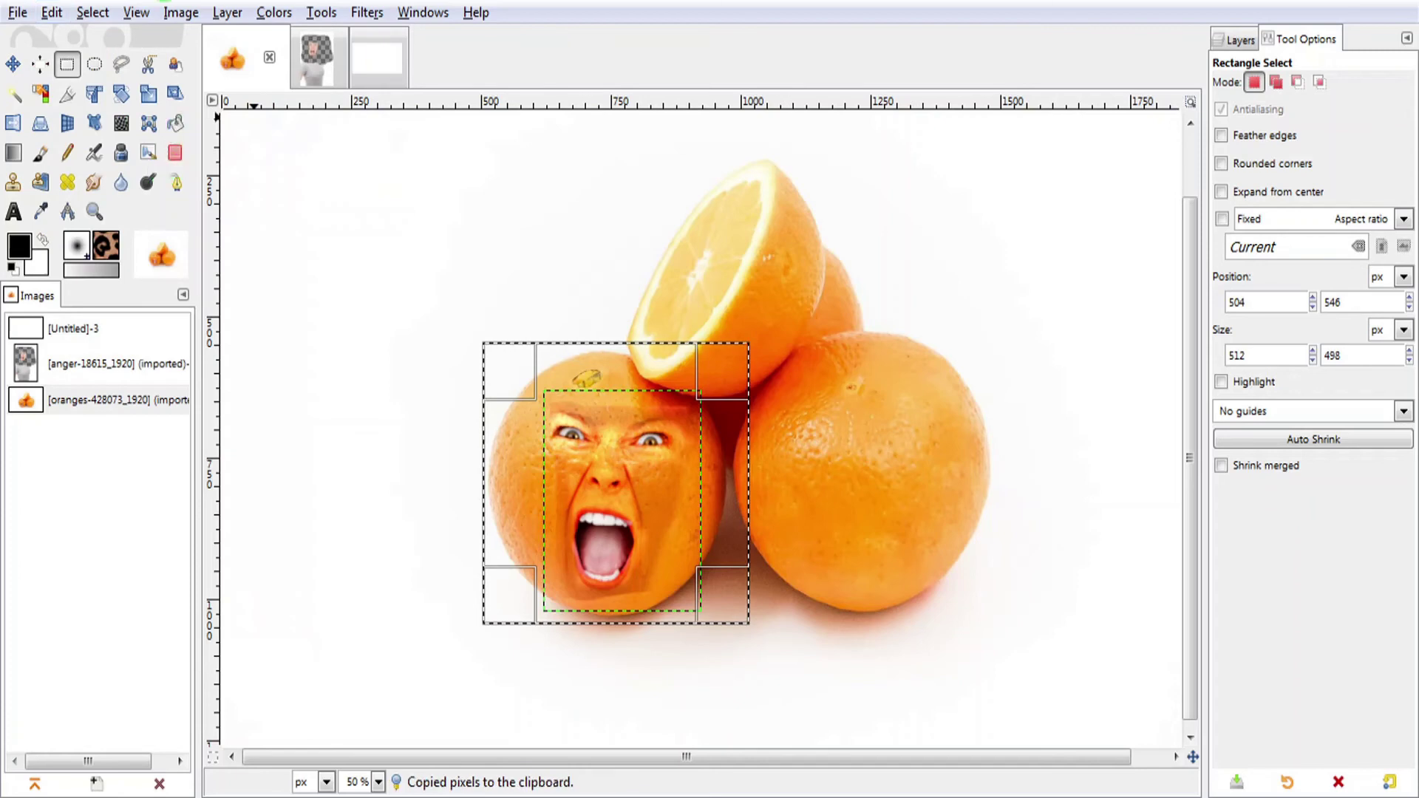
pyautogui.click(346, 56)
pyautogui.click(357, 54)
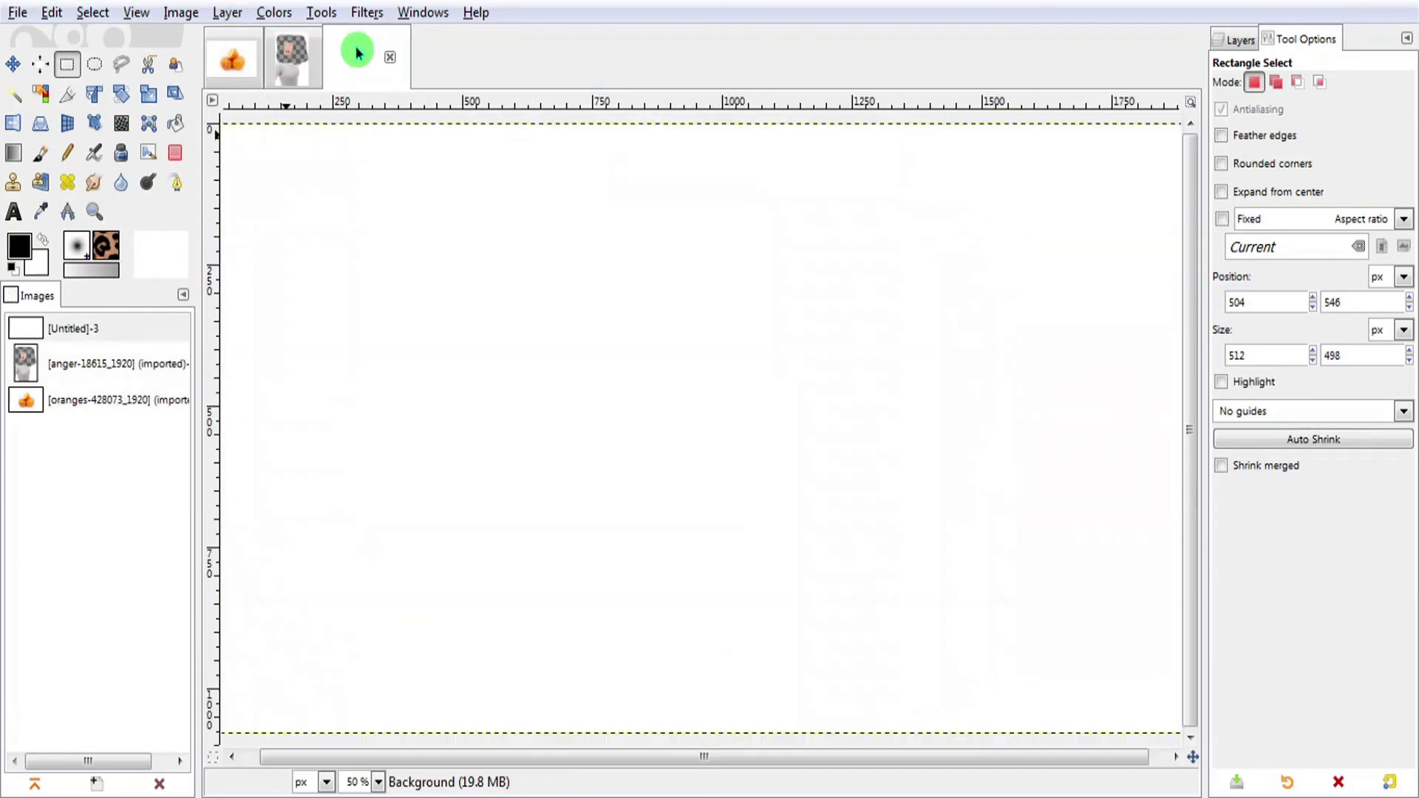
pyautogui.click(51, 14)
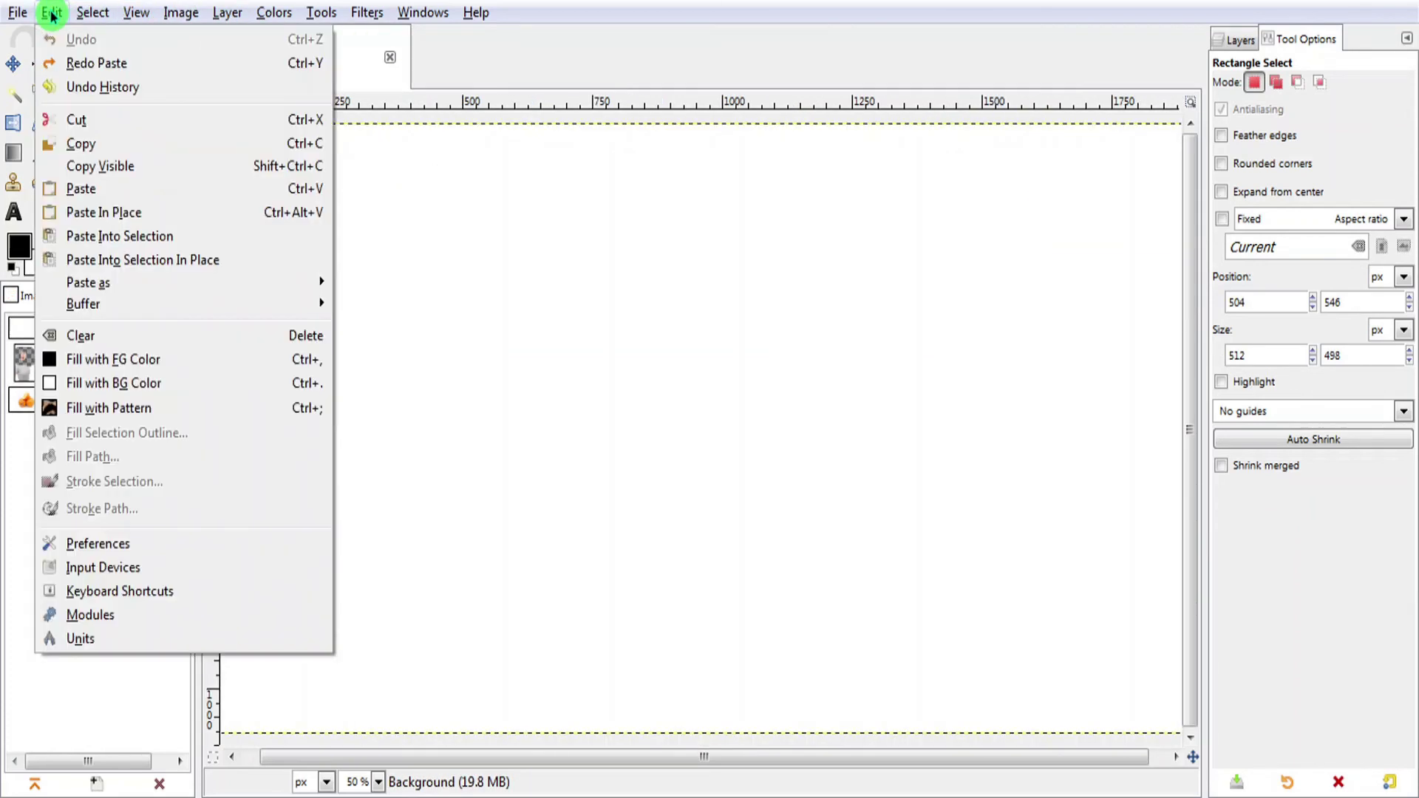
pyautogui.click(152, 189)
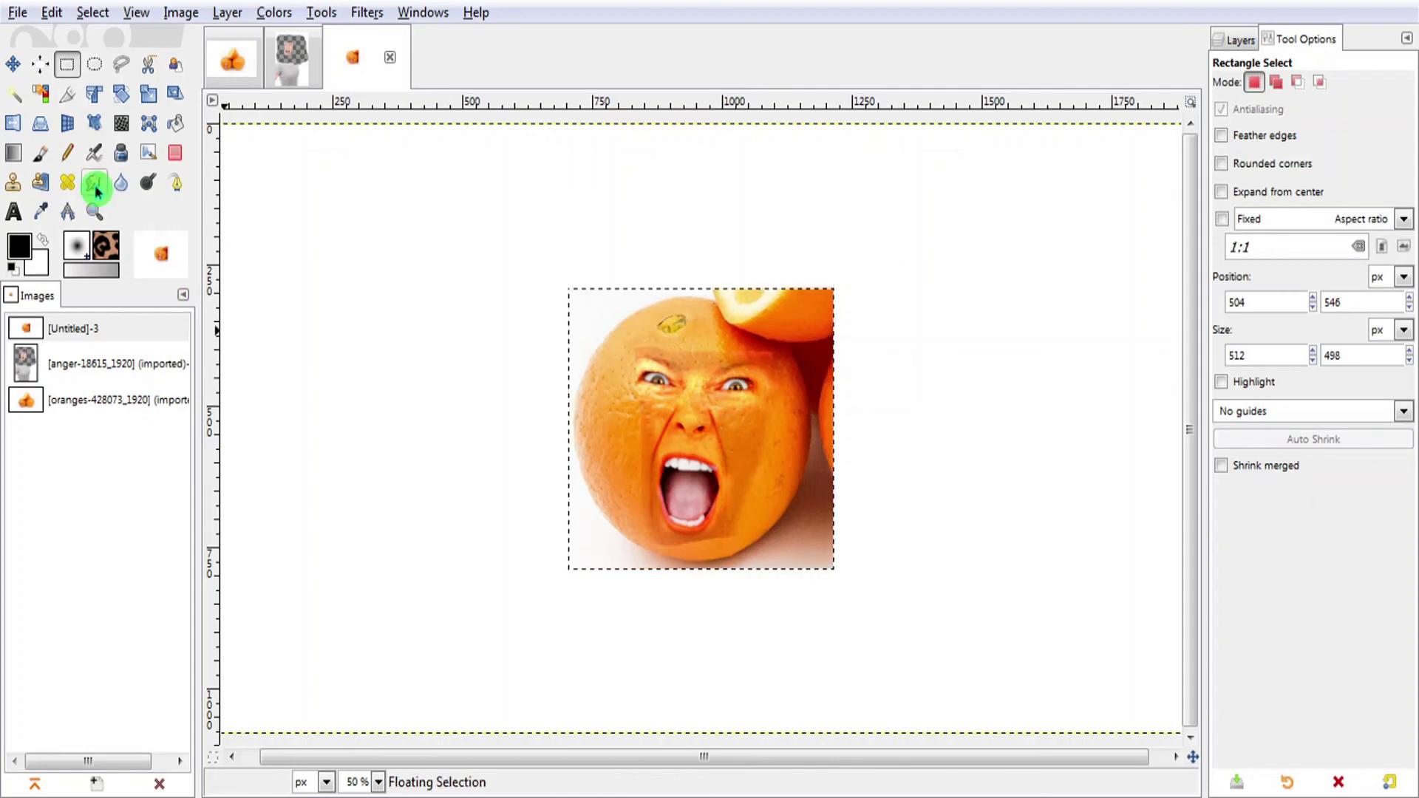
# Scale the pasted orange layer to 1920 × 1080 with the Scale tool.
pyautogui.click(147, 96)
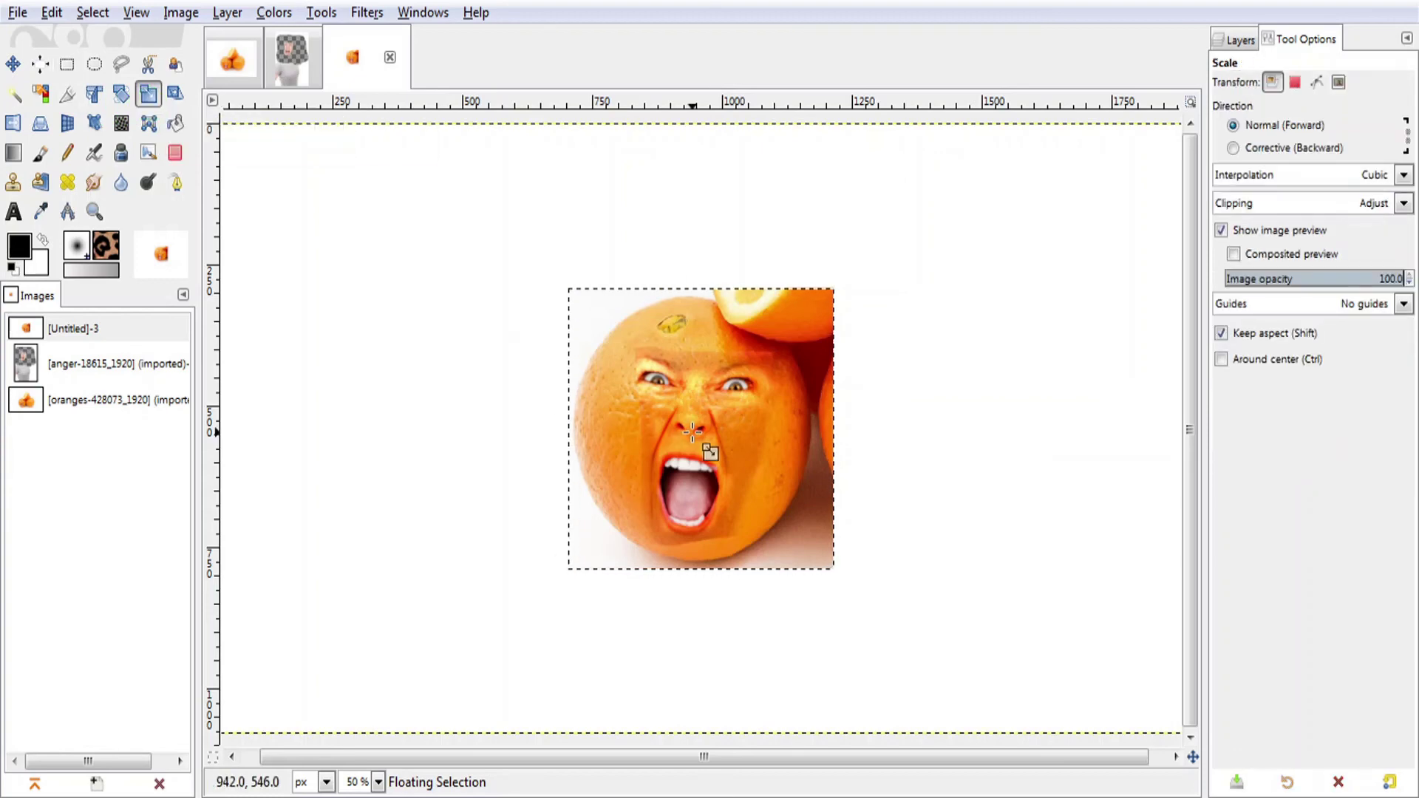
pyautogui.click(710, 451)
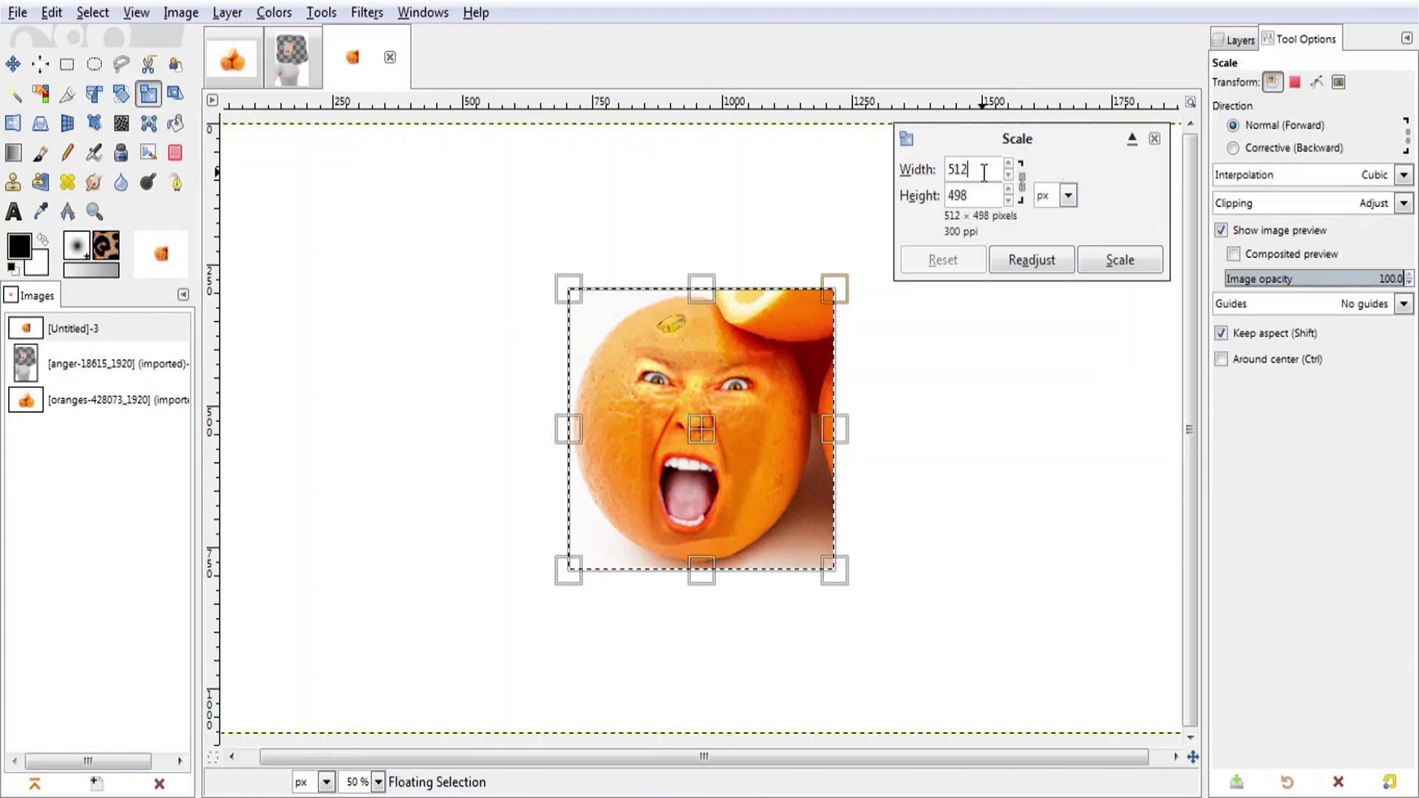
pyautogui.write('1920')
pyautogui.click(914, 199)
pyautogui.write('10')
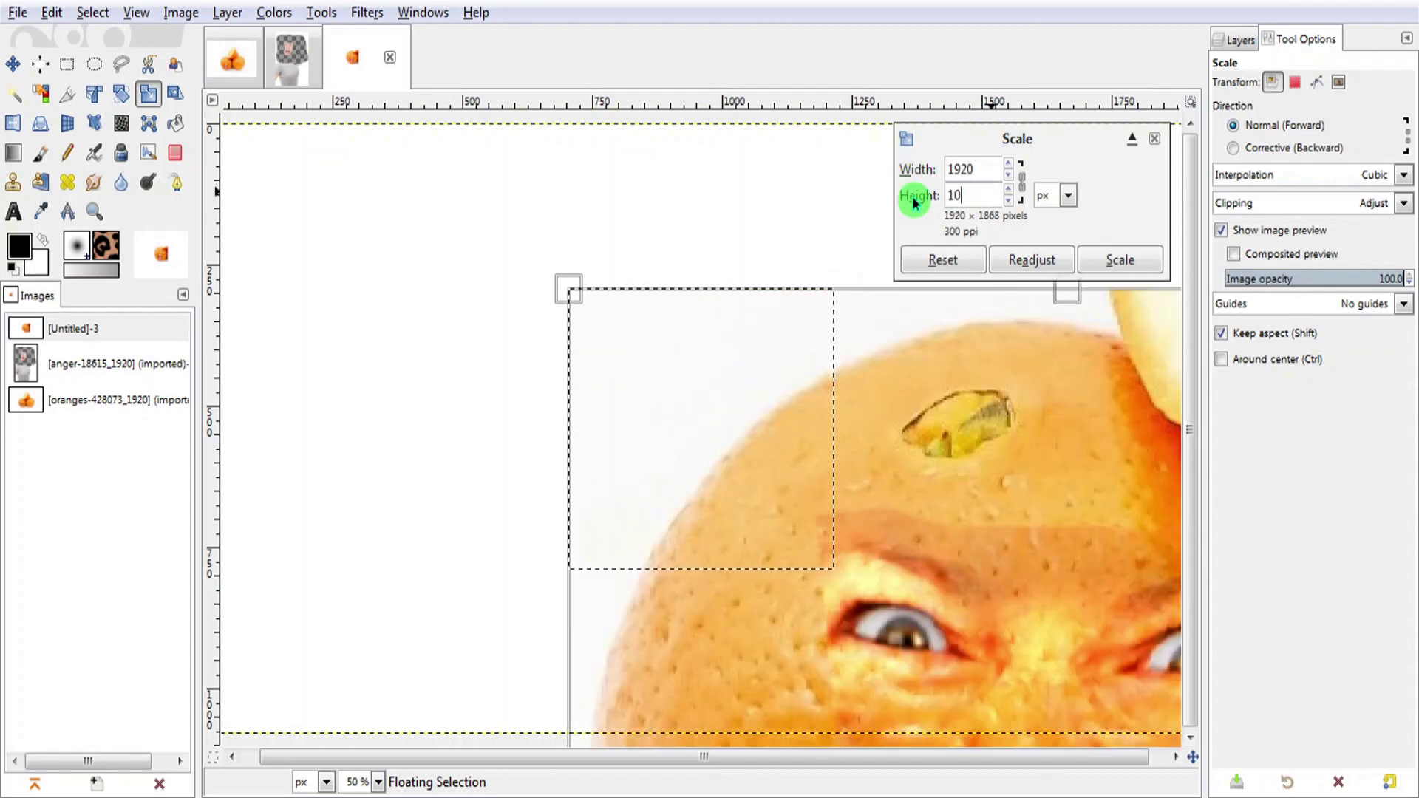
pyautogui.write('80')
pyautogui.click(1126, 268)
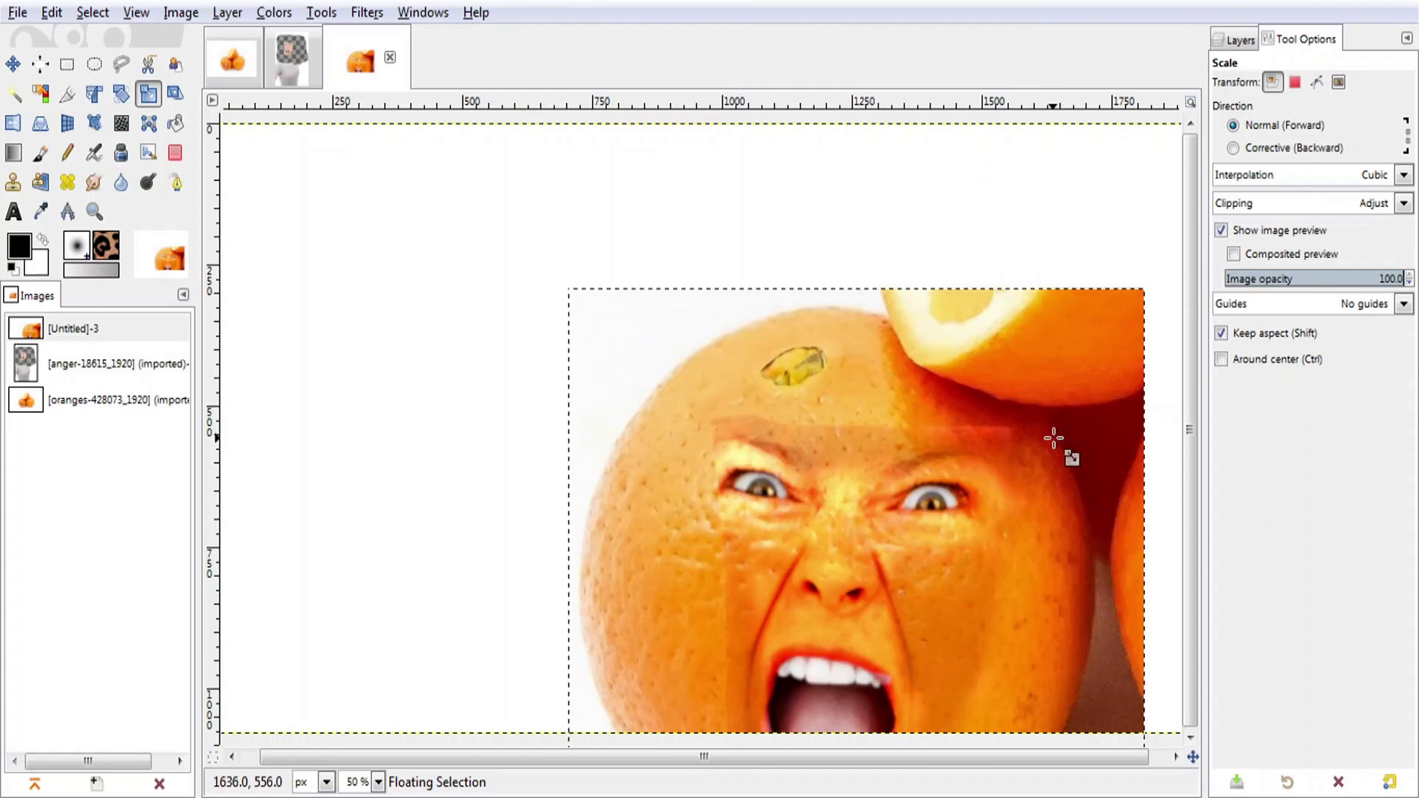
# Zoom out and rescale the orange layer, entering 1080 and 1920 values.
pyautogui.press('-')
pyautogui.press('-')
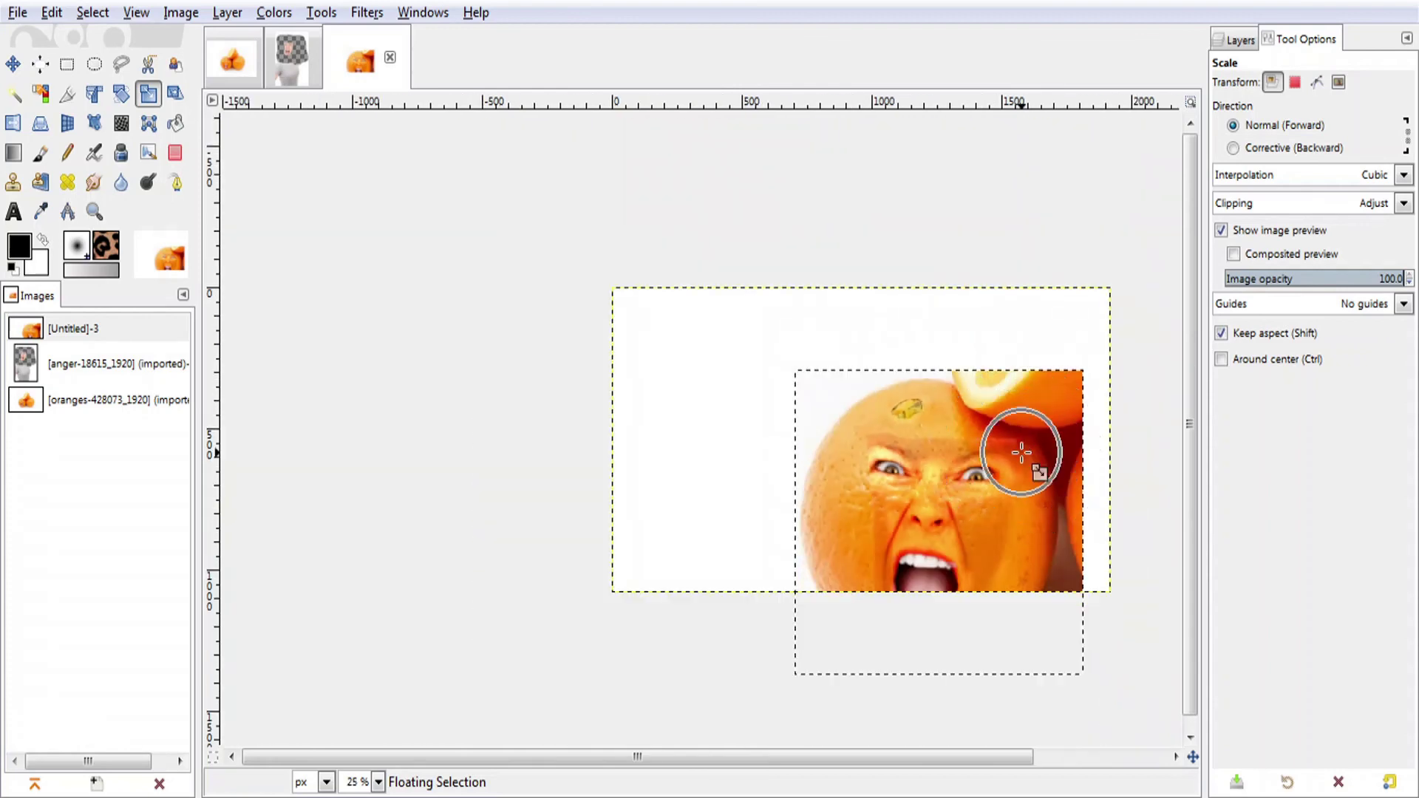
pyautogui.click(918, 454)
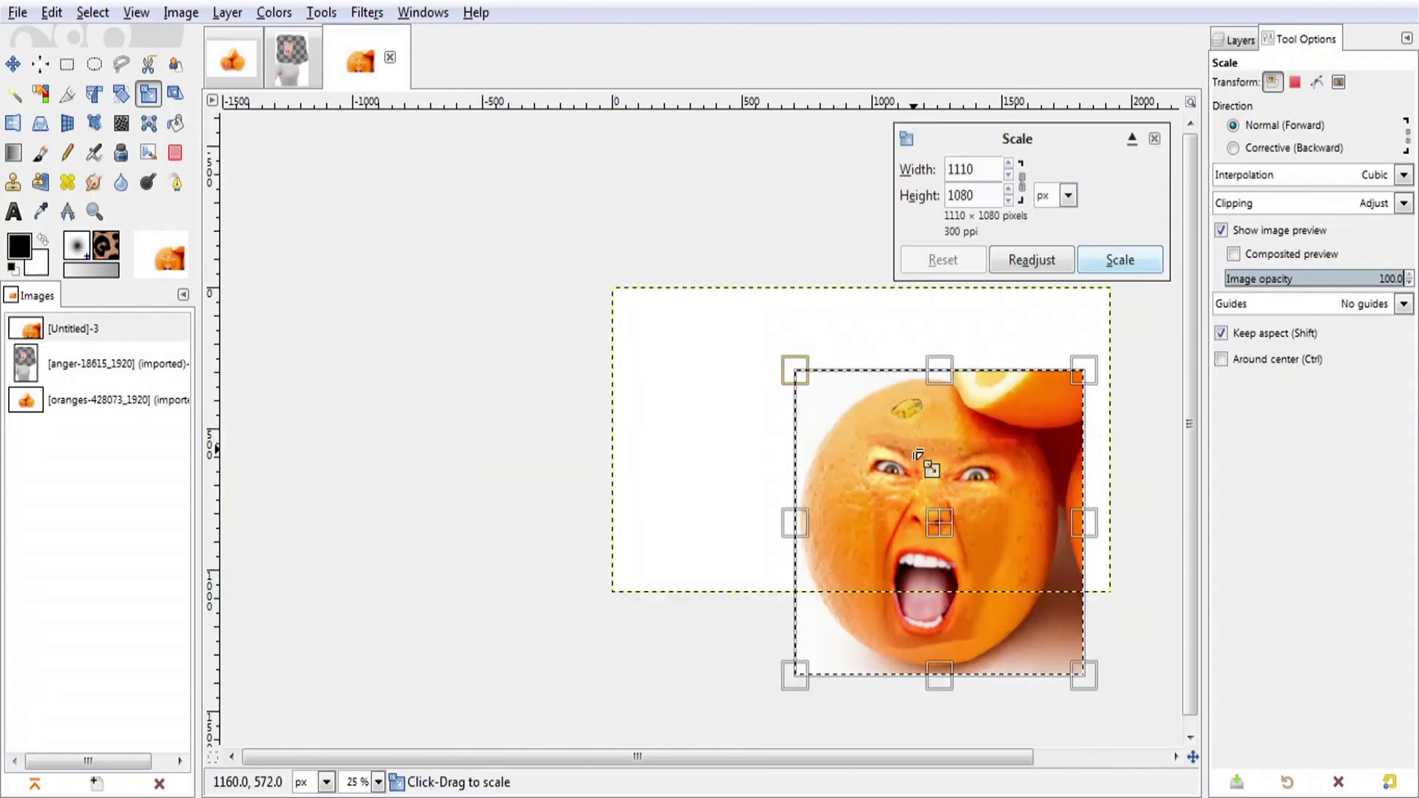
pyautogui.moveTo(919, 454); pyautogui.dragTo(847, 379)
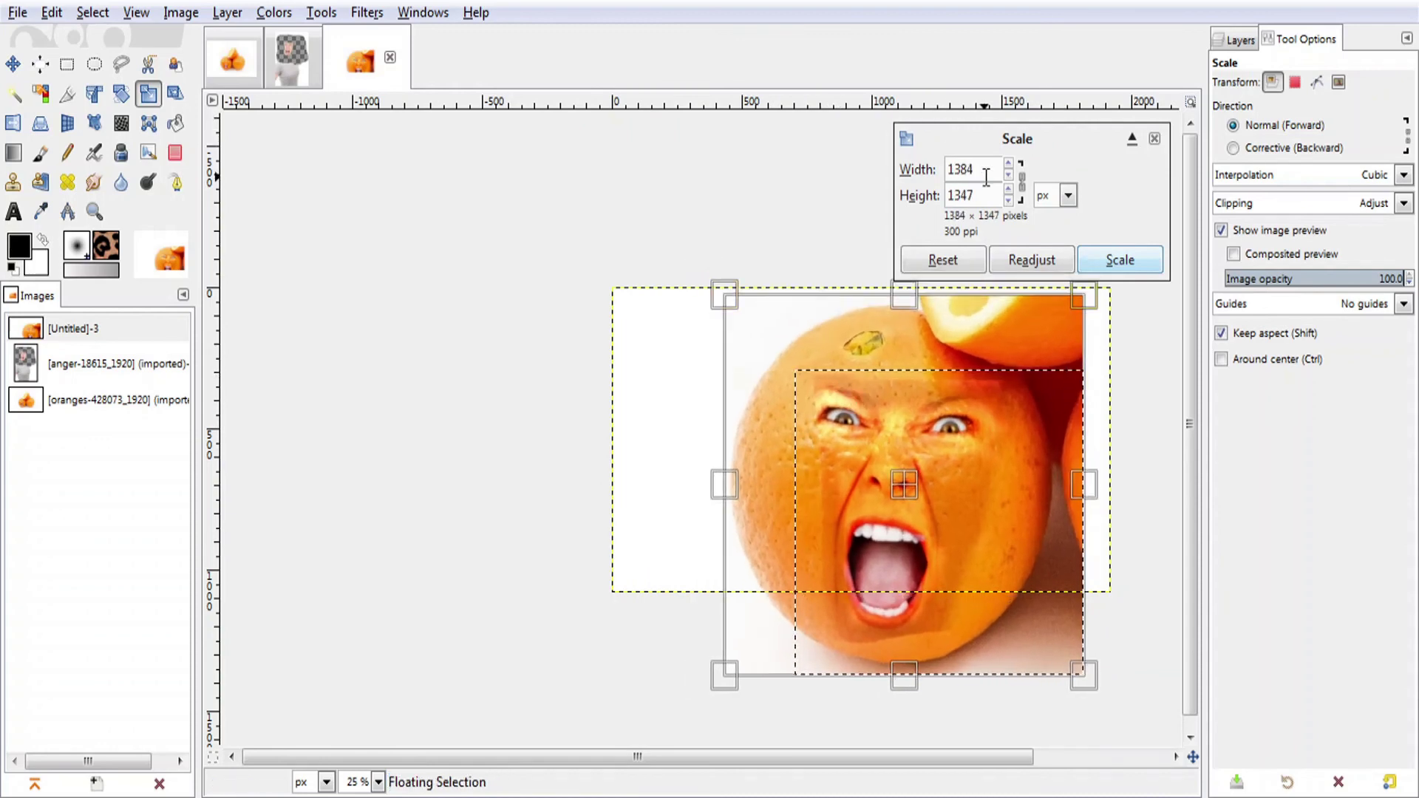
pyautogui.write('1080')
pyautogui.moveTo(973, 195); pyautogui.dragTo(938, 195)
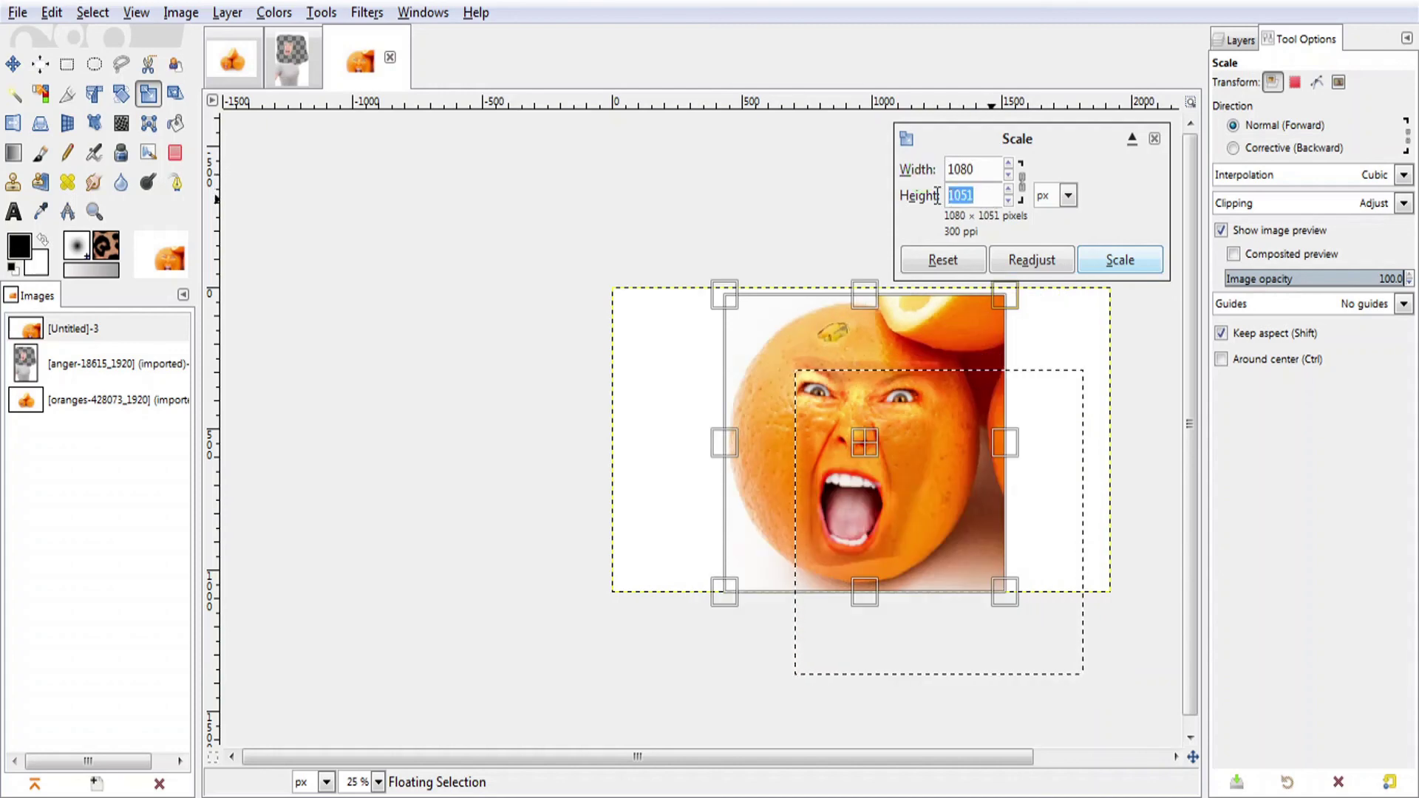
pyautogui.write('1920')
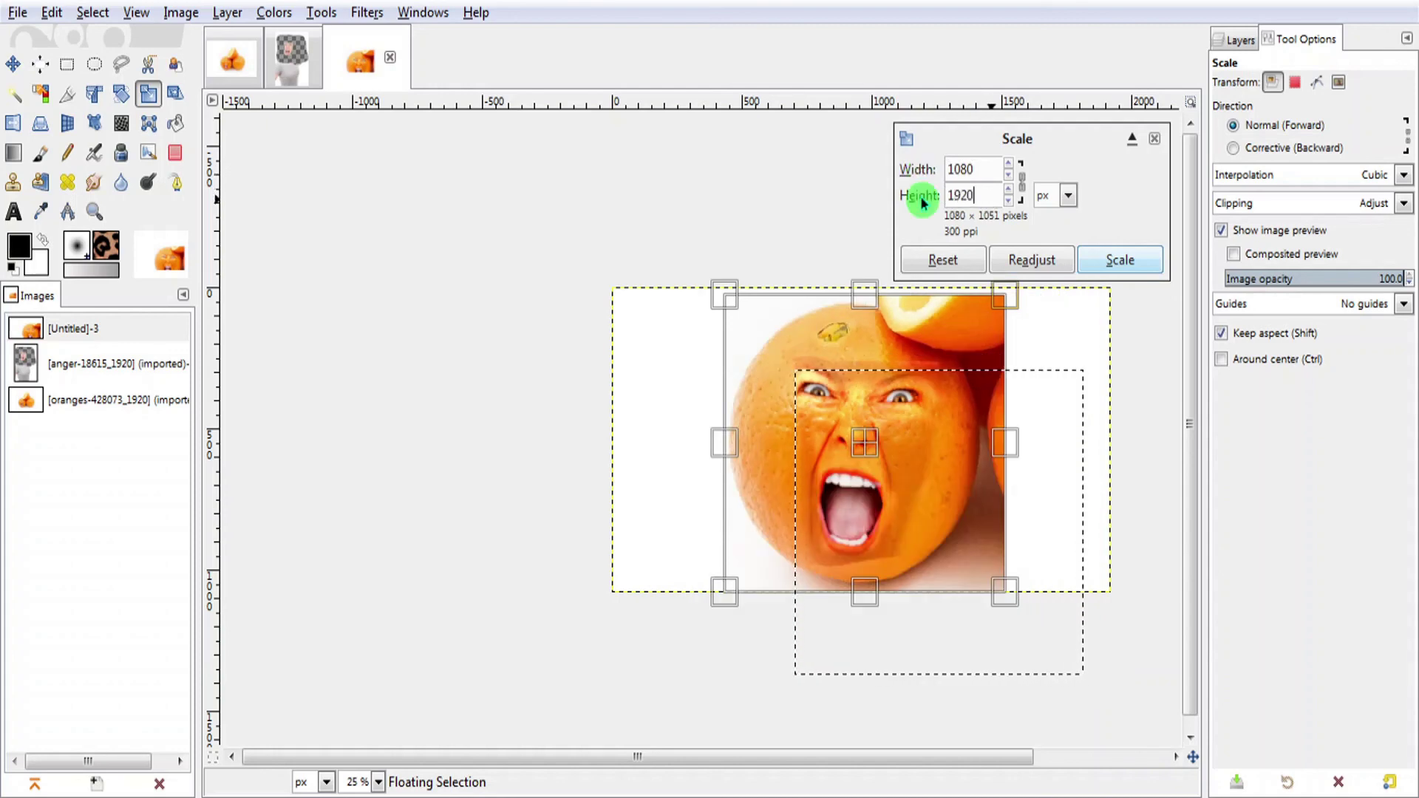
pyautogui.click(1132, 260)
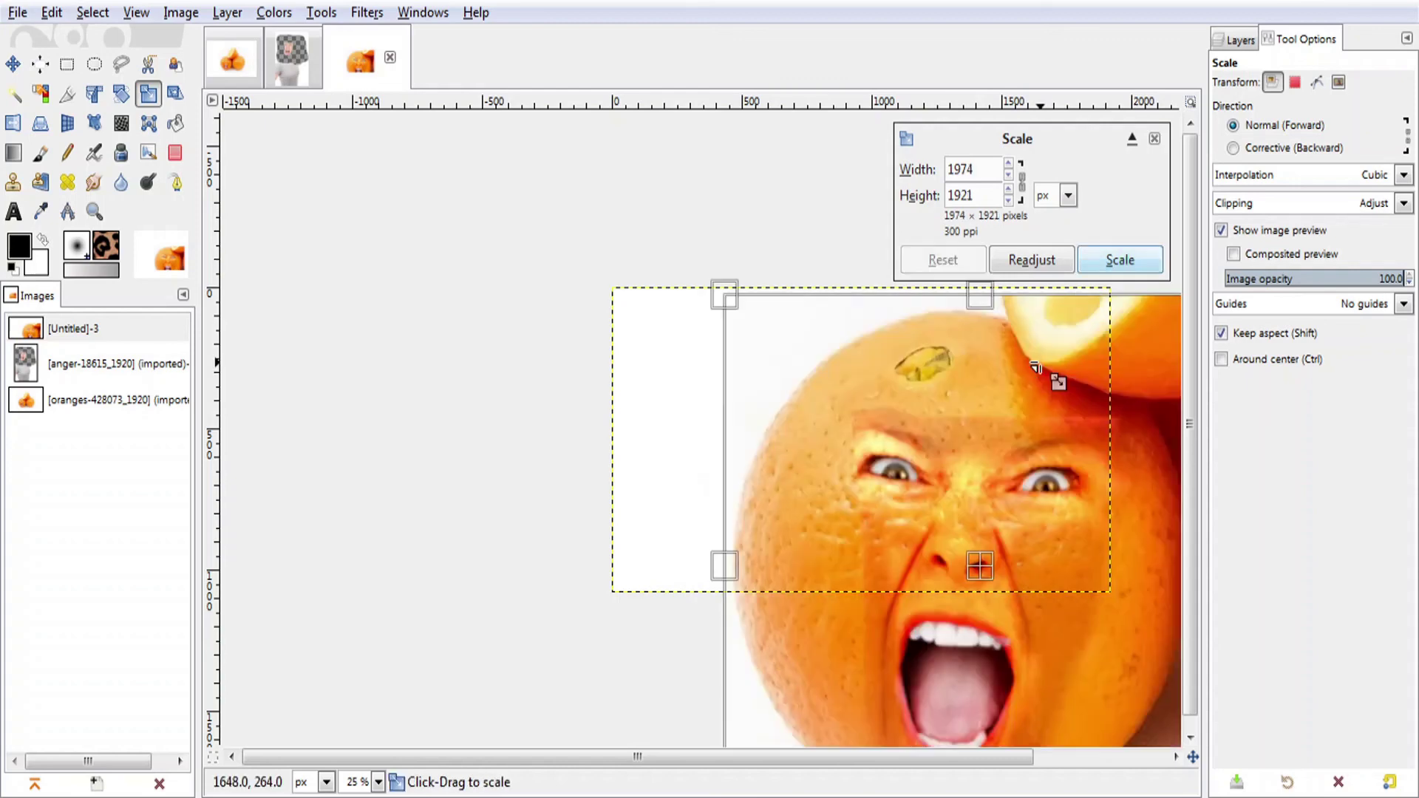
# Re-enter 1920 and 1080 in the Scale dialog and apply the final scaling.
pyautogui.moveTo(1001, 485)
pyautogui.mouseDown()
pyautogui.moveTo(723, 516)
pyautogui.moveTo(678, 573)
pyautogui.mouseUp()
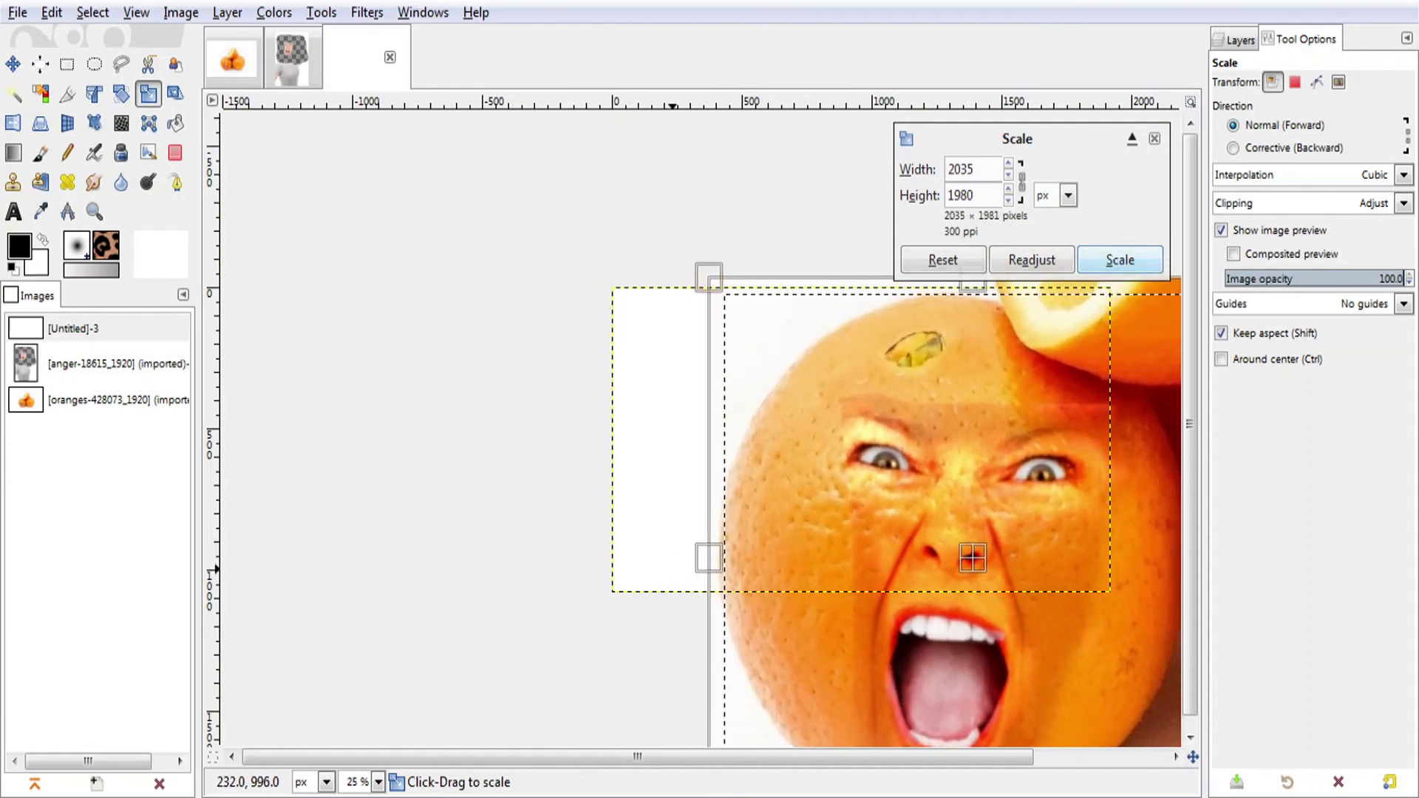
pyautogui.click(986, 181)
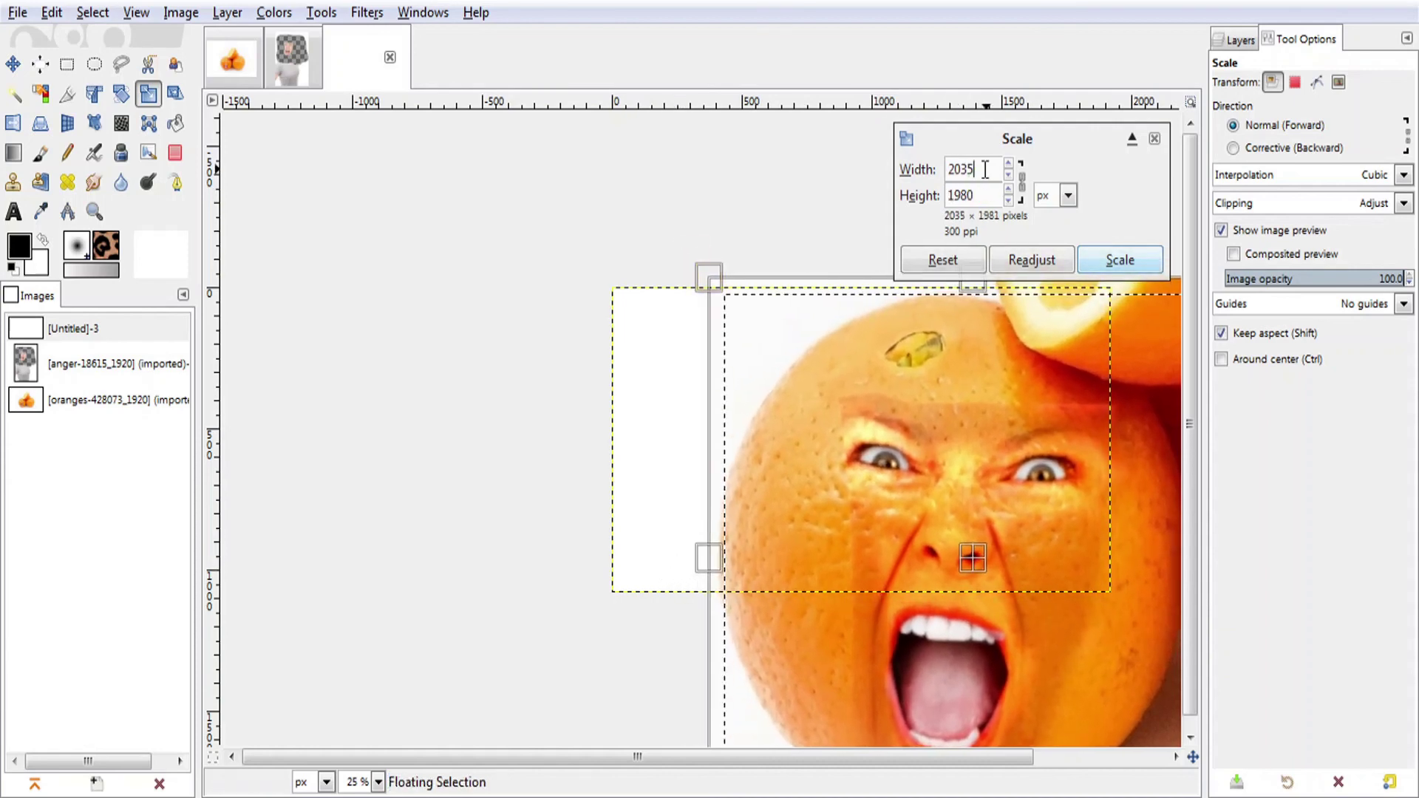
pyautogui.click(906, 172)
pyautogui.write('19')
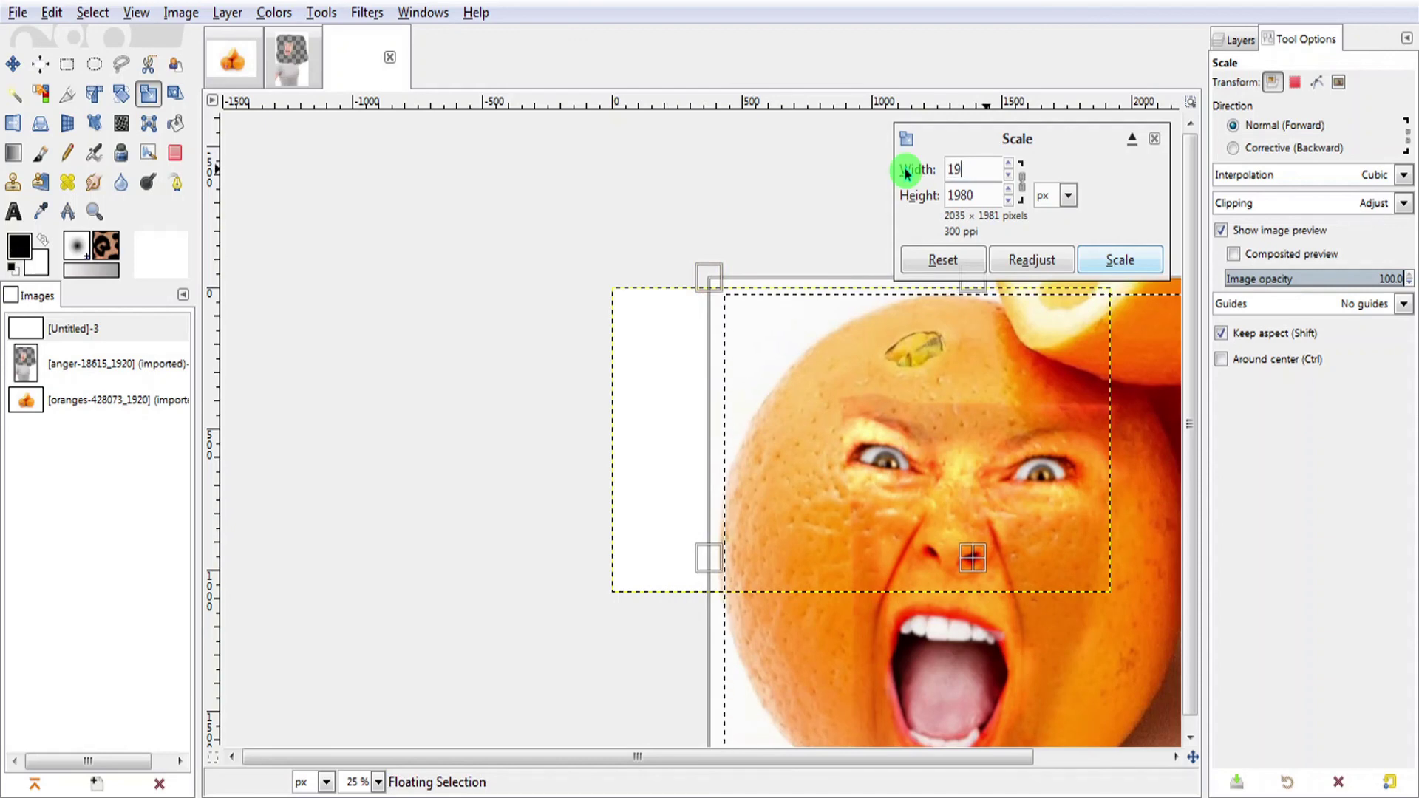
pyautogui.write('20')
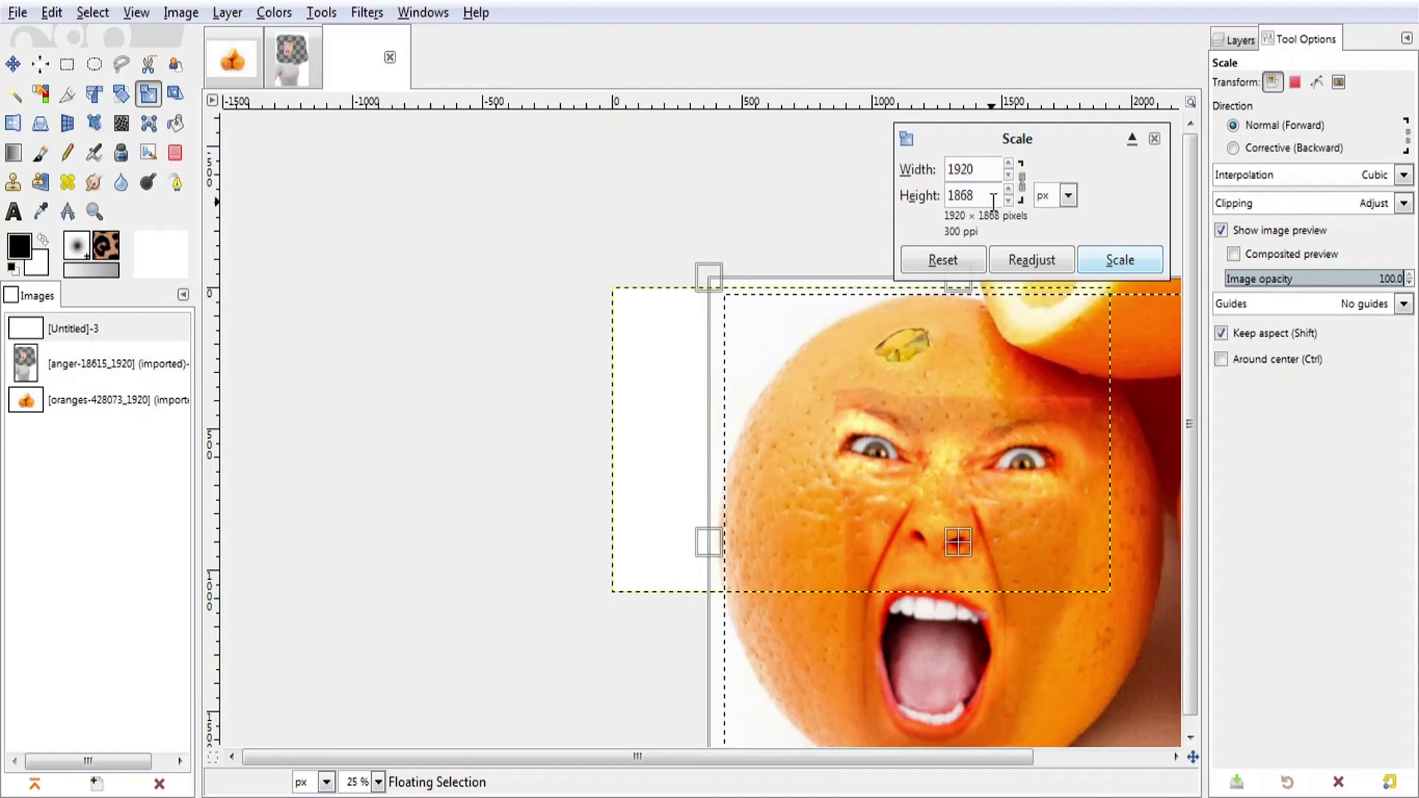
pyautogui.write('1080')
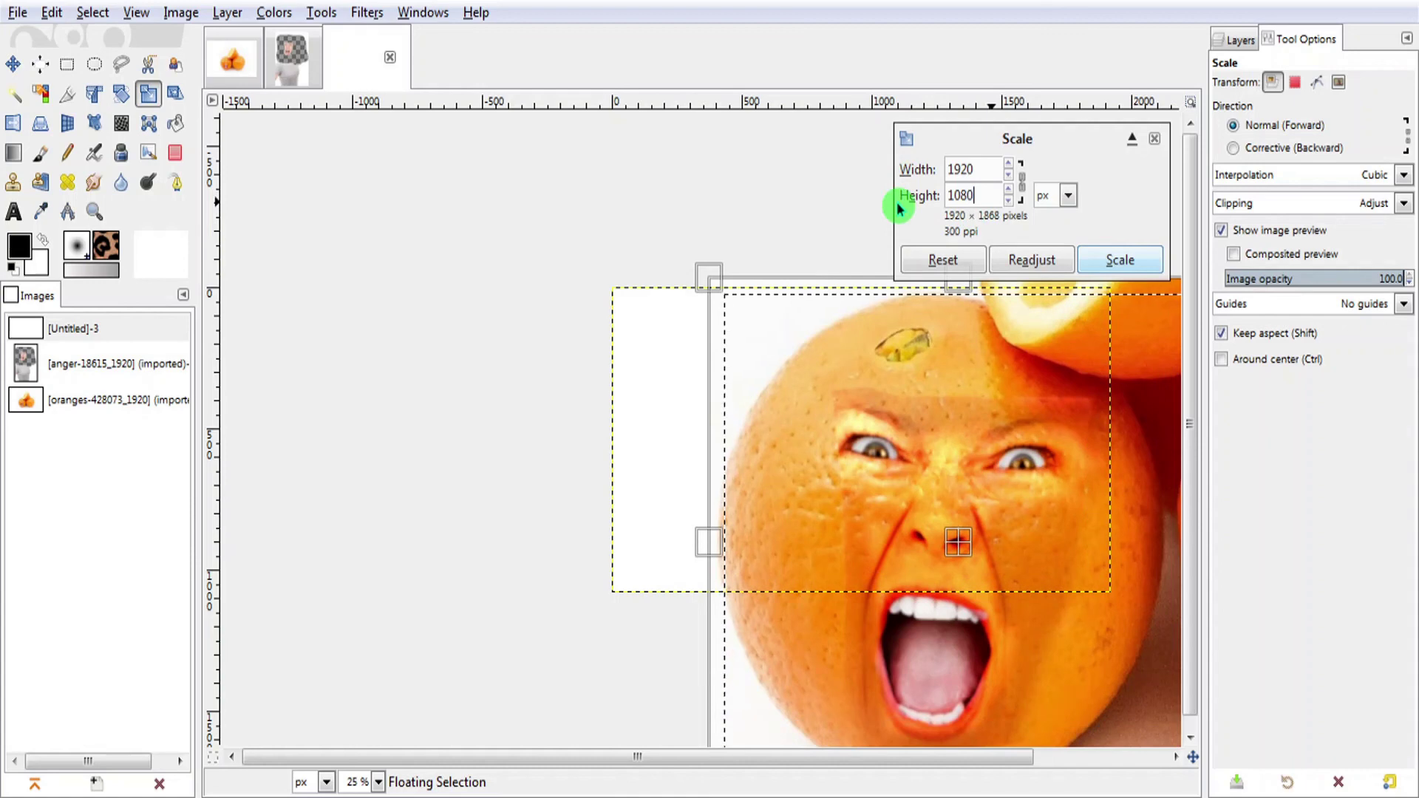
pyautogui.click(1163, 275)
pyautogui.click(1123, 264)
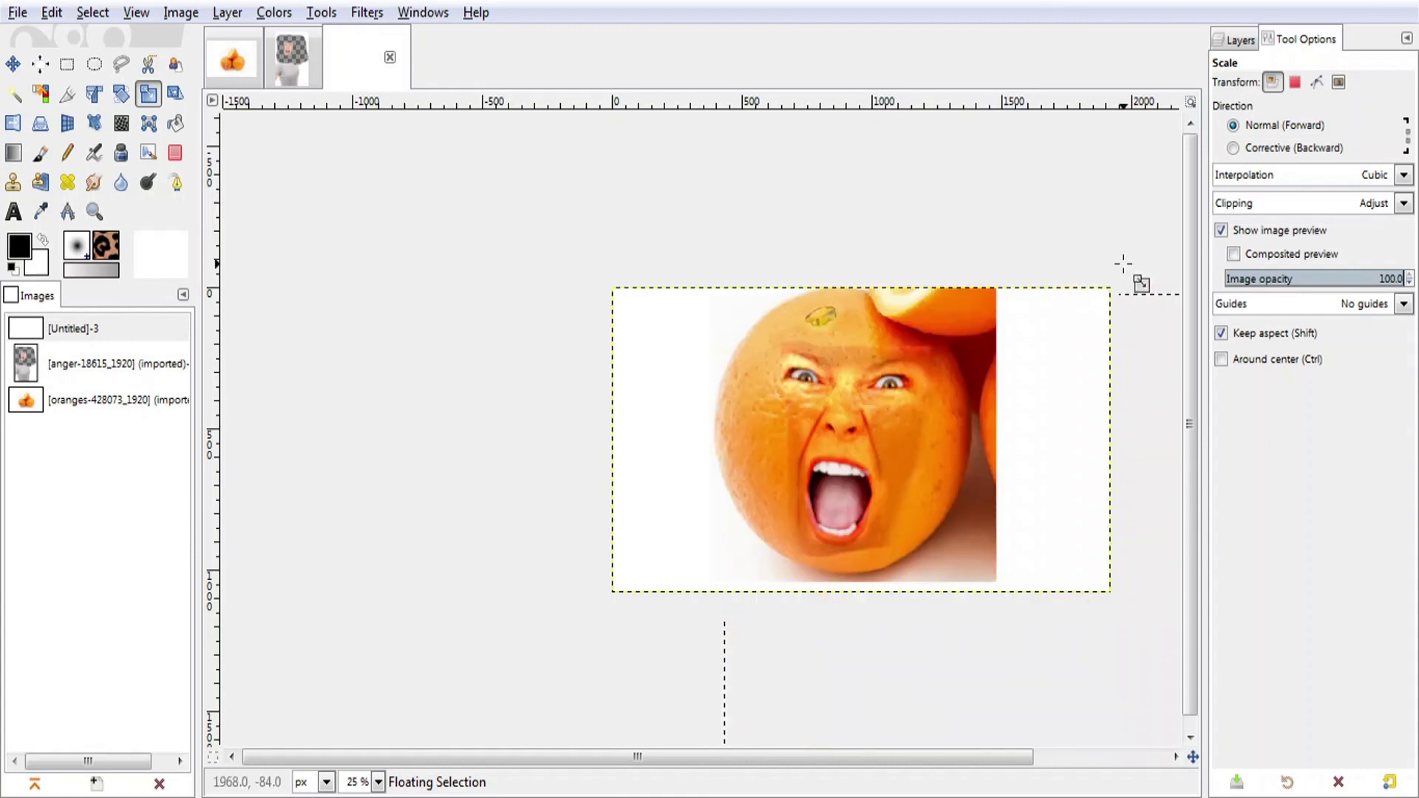
# Scale the orange face layer to 1920×1080 with the width/height chain unlinked.
pyautogui.doubleClick(953, 171)
pyautogui.write('192')
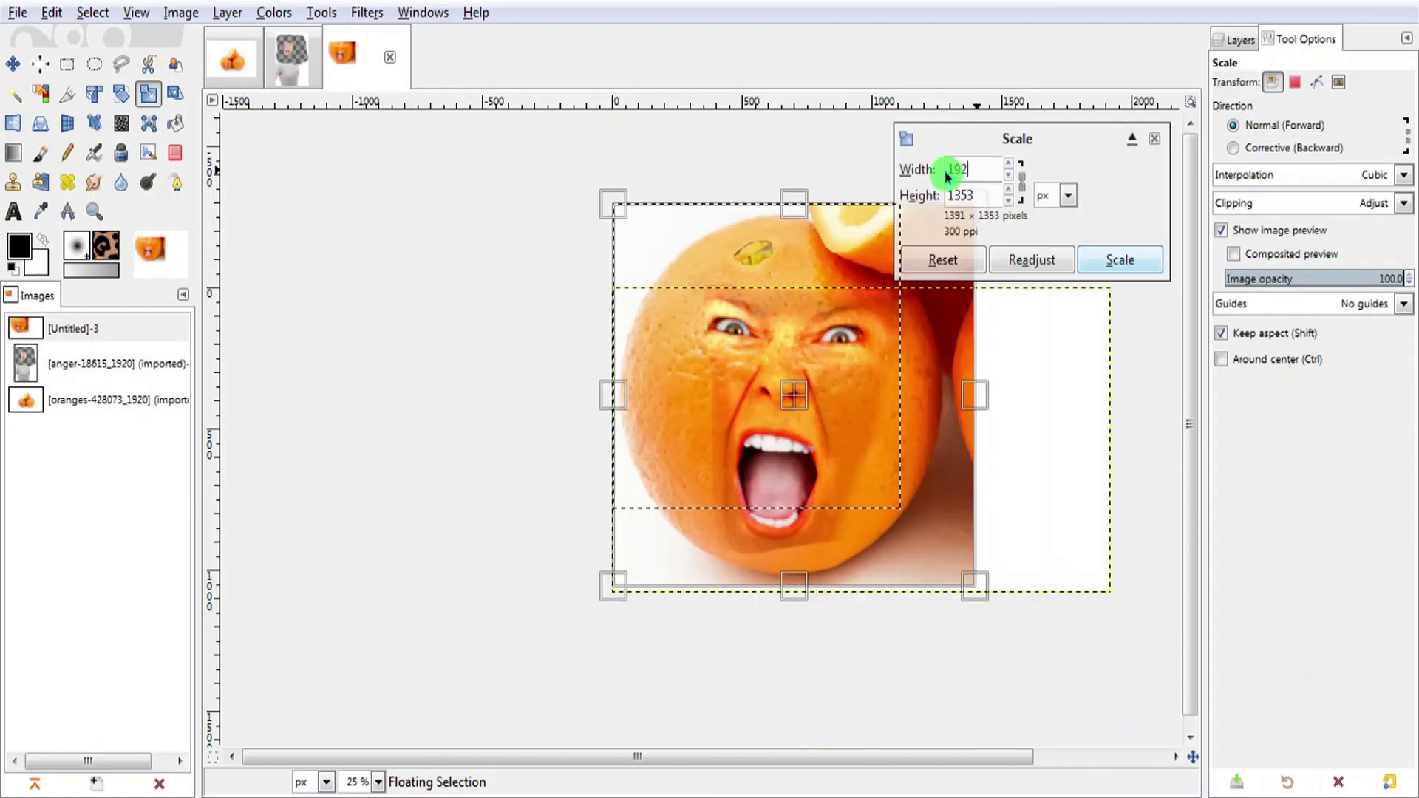
pyautogui.write('0')
pyautogui.click(1007, 201)
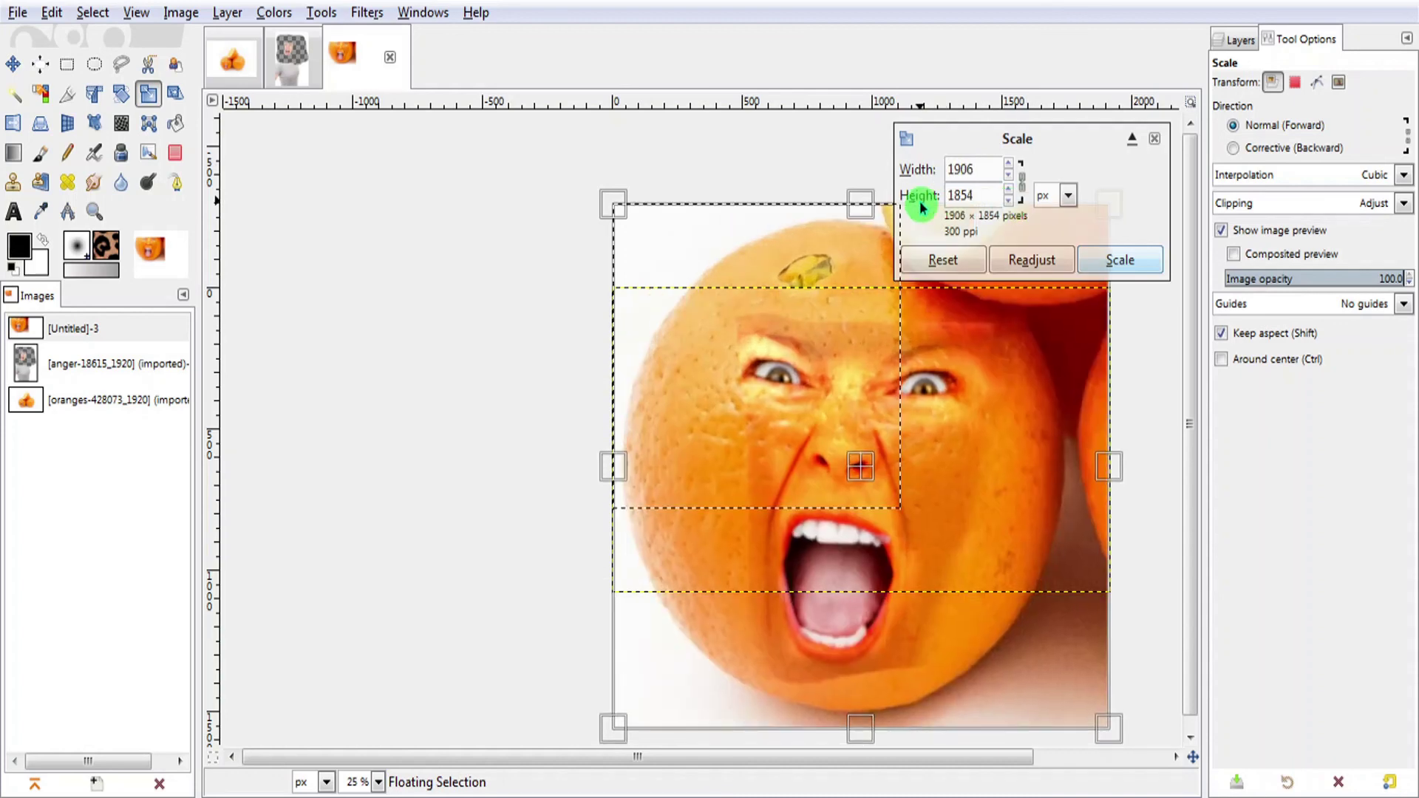
pyautogui.click(903, 167)
pyautogui.write('19')
pyautogui.write('20')
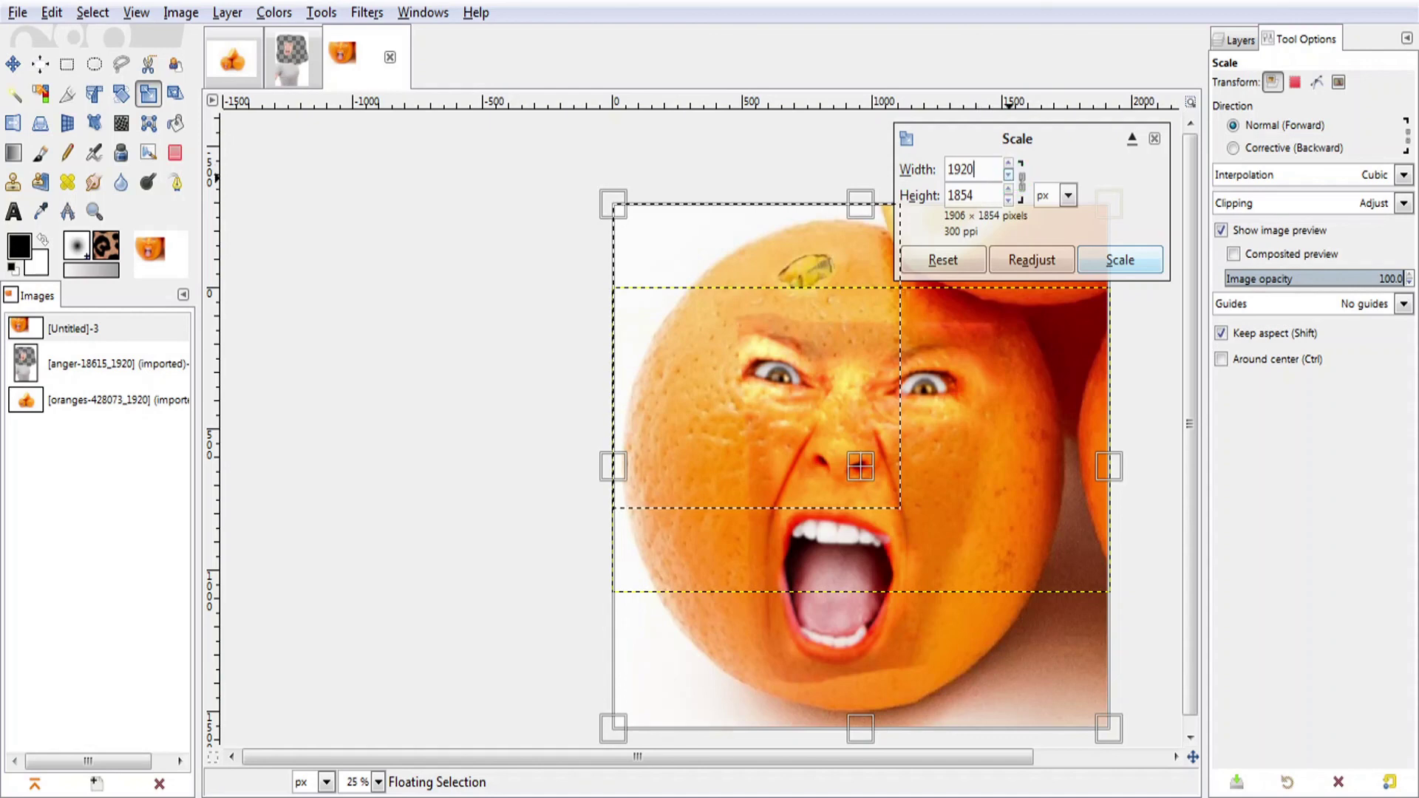
pyautogui.click(1024, 180)
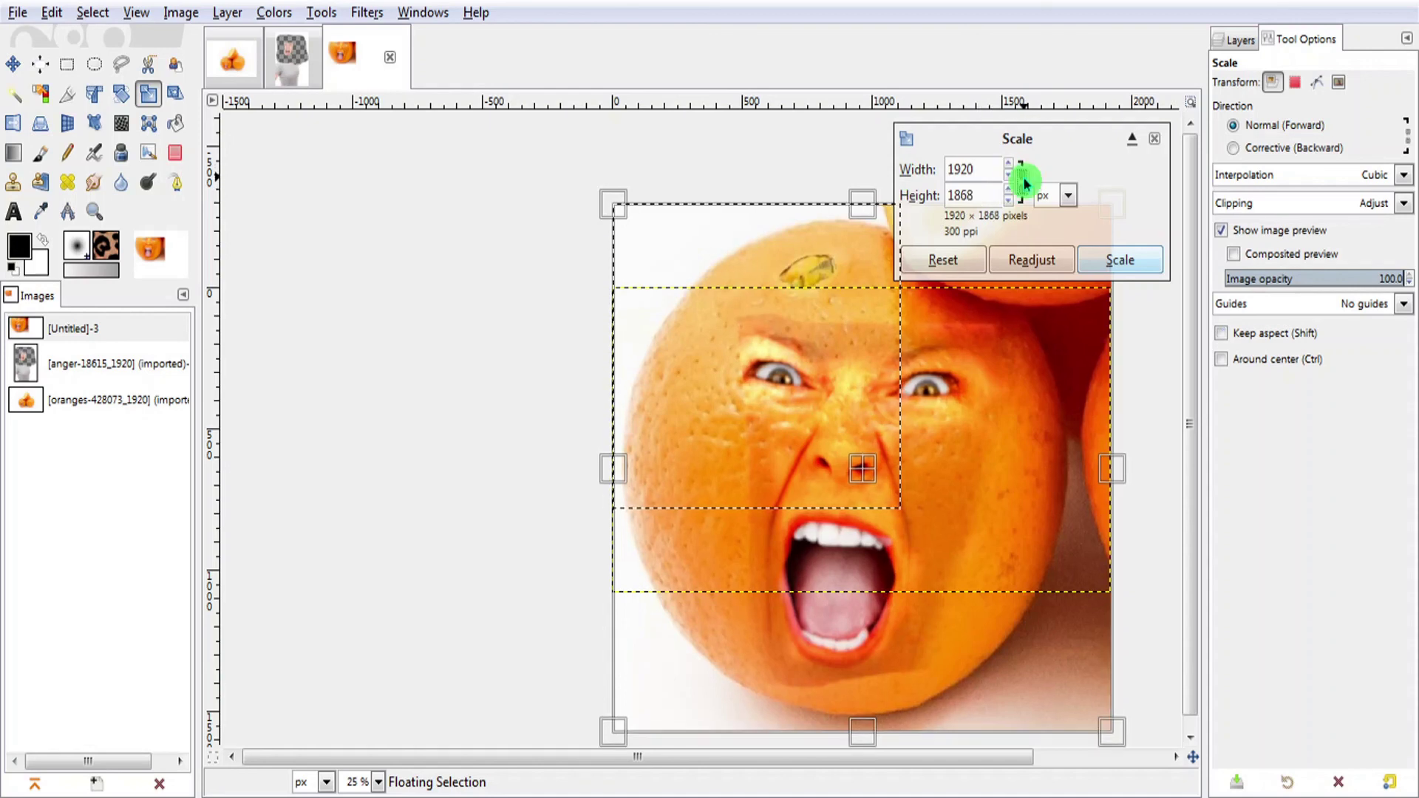
pyautogui.click(1022, 179)
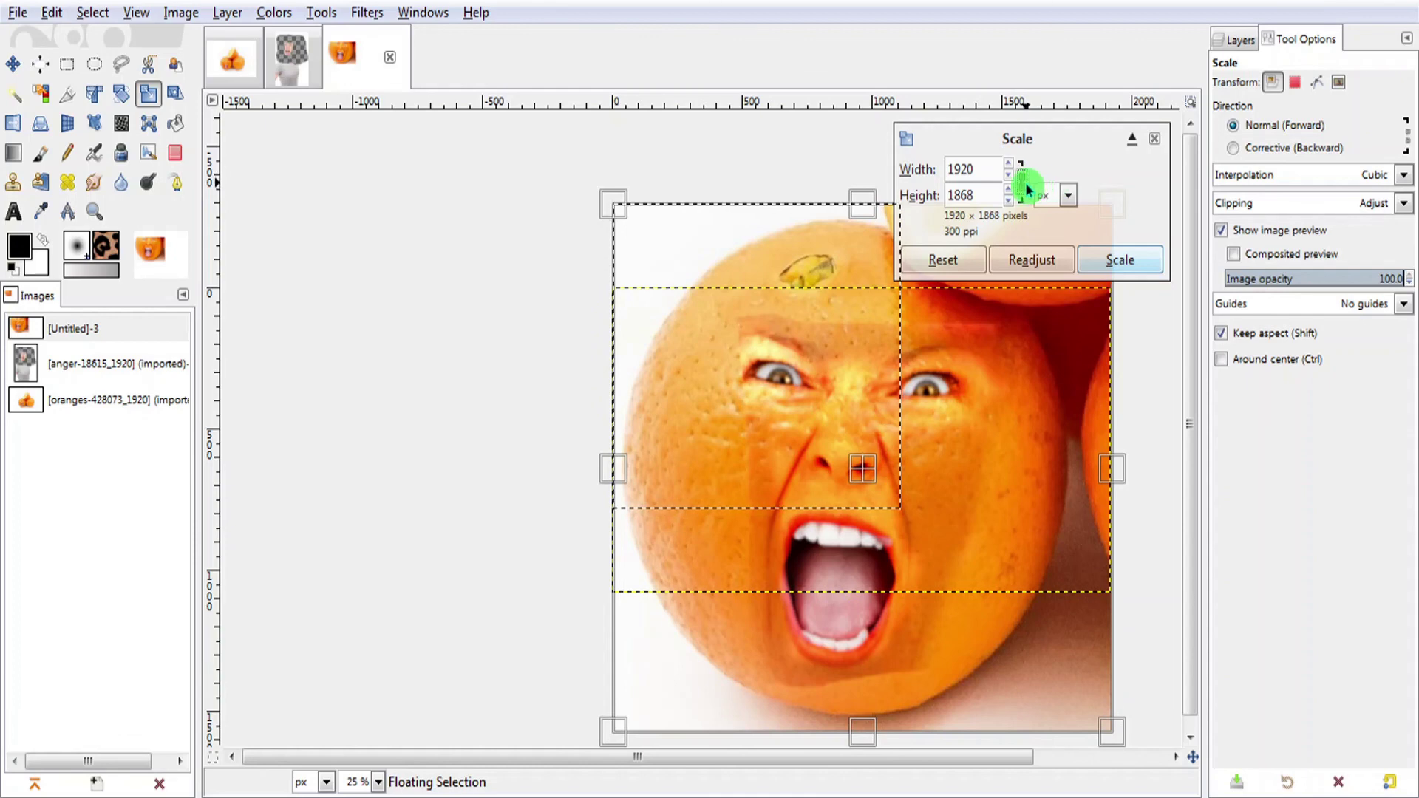
pyautogui.moveTo(994, 195); pyautogui.dragTo(939, 203)
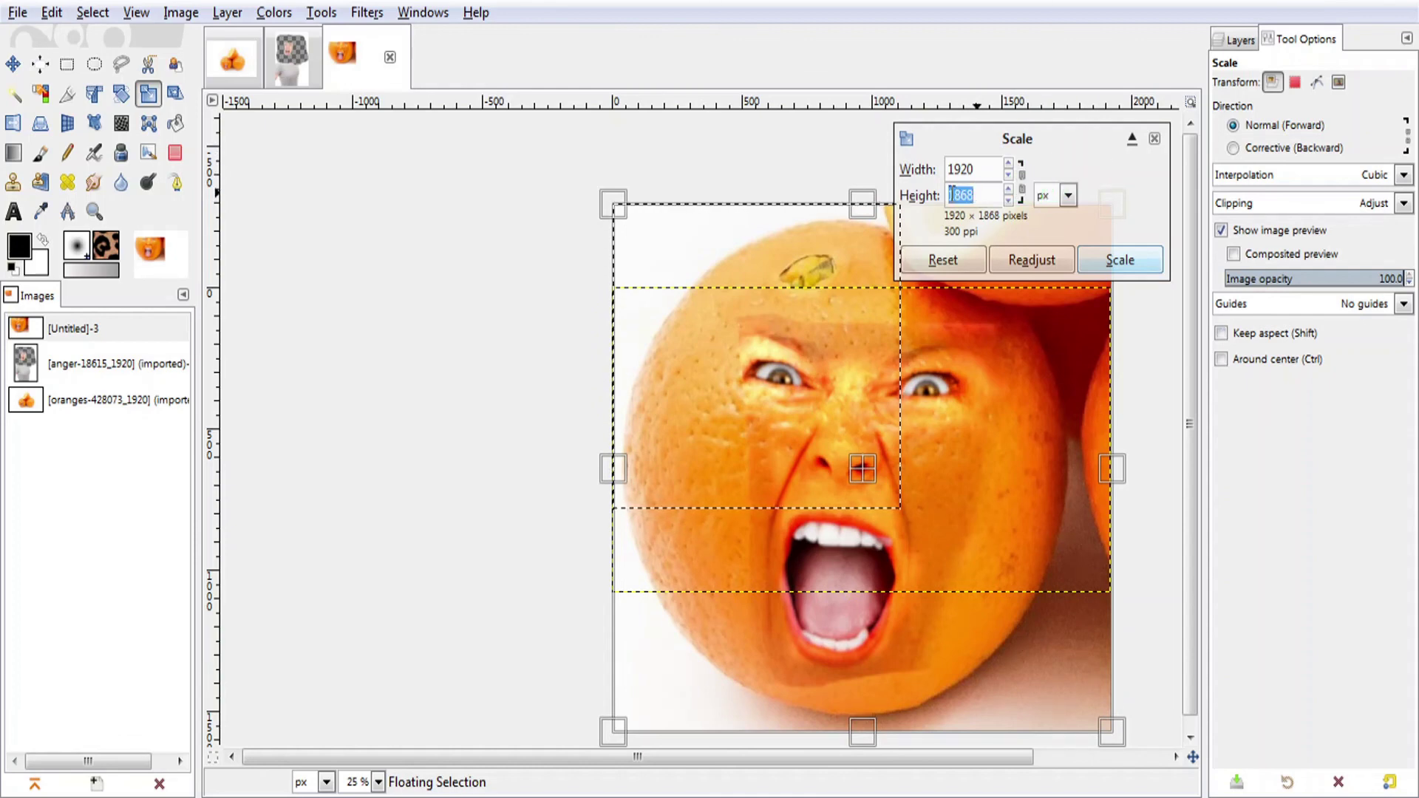
pyautogui.write('1')
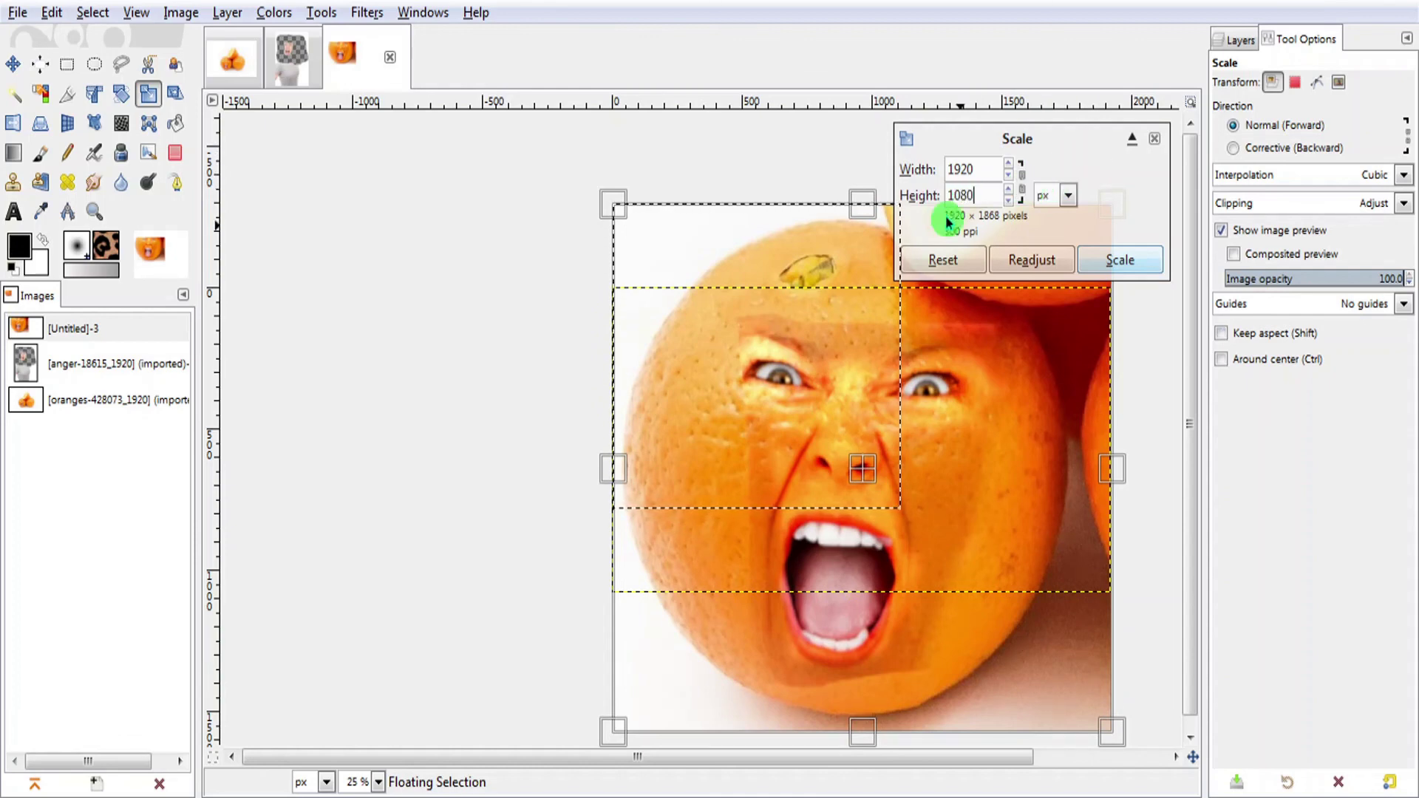
pyautogui.click(1148, 269)
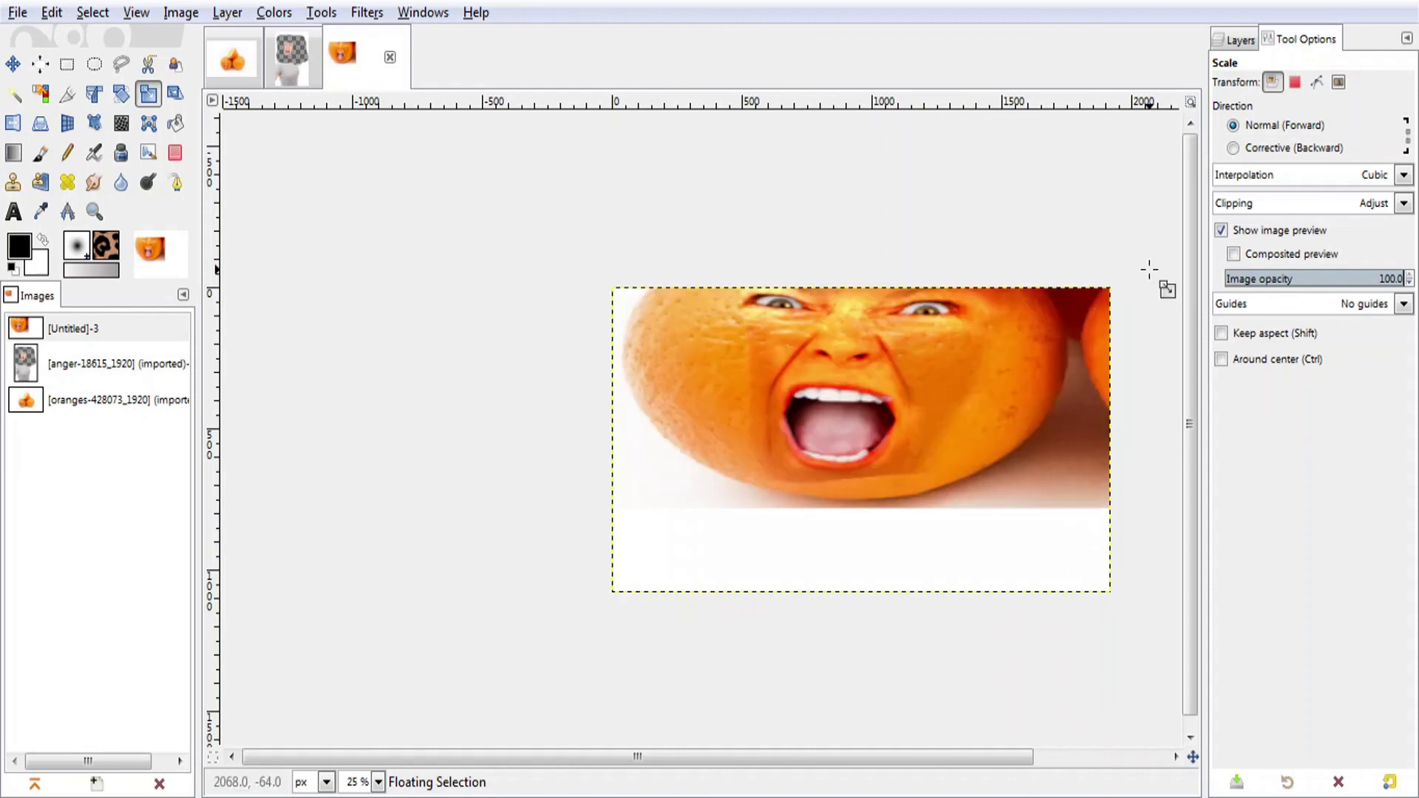
# Drag the scaled layer down with the Move tool so it fills the canvas.
pyautogui.click(37, 65)
pyautogui.moveTo(853, 400); pyautogui.dragTo(853, 483)
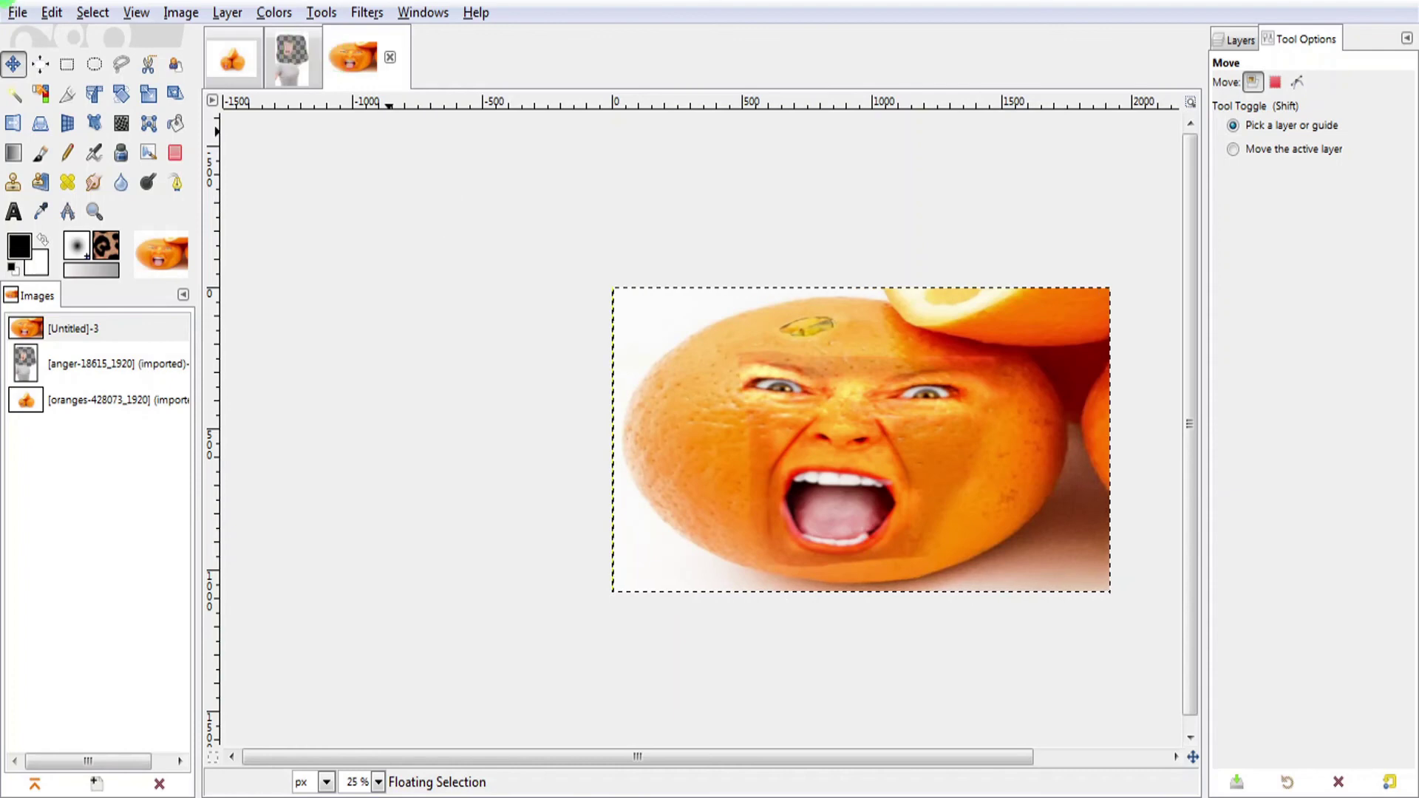
pyautogui.click(17, 13)
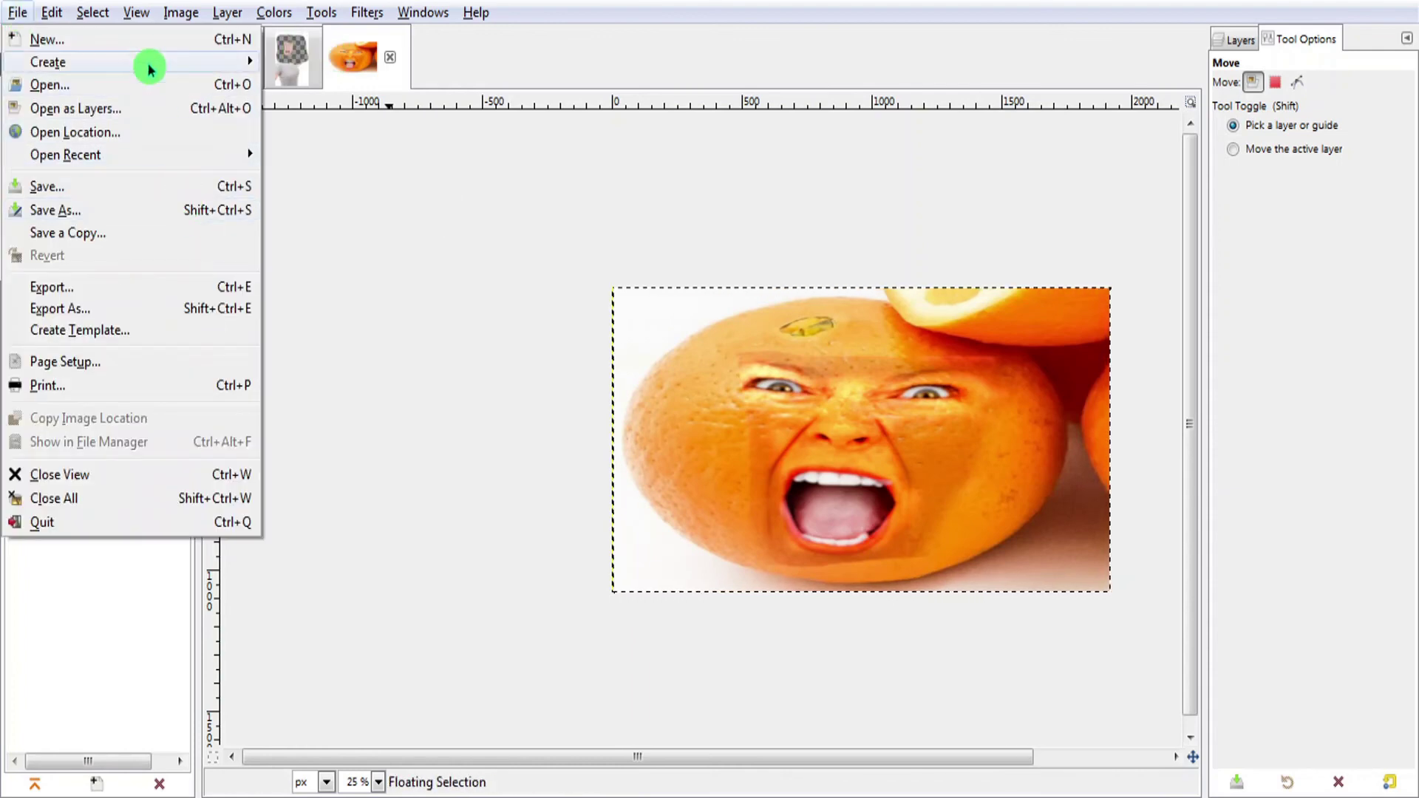
# Export the image as Untitled.png into the face-on-an-object tutorial folder on New Volume (F:).
pyautogui.click(160, 289)
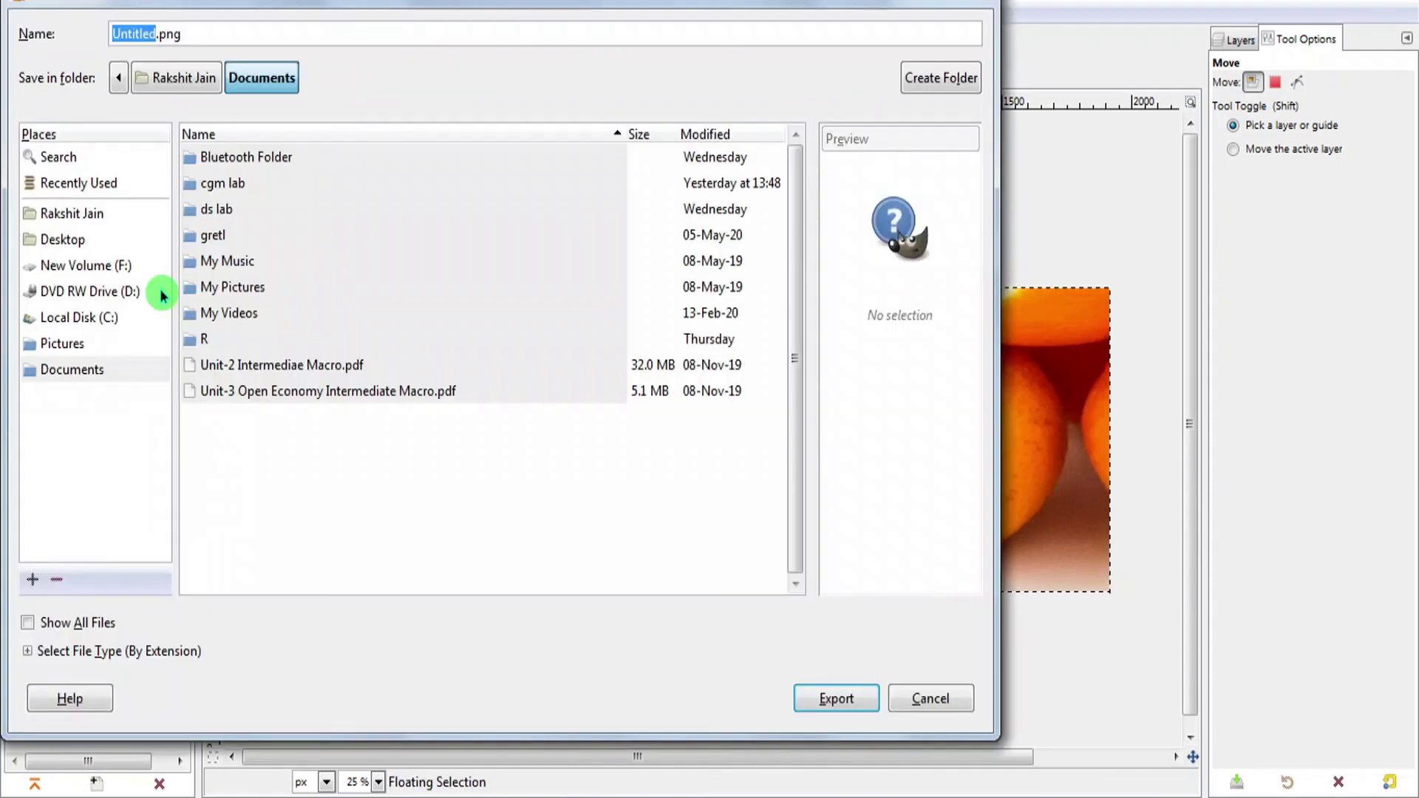
pyautogui.click(103, 265)
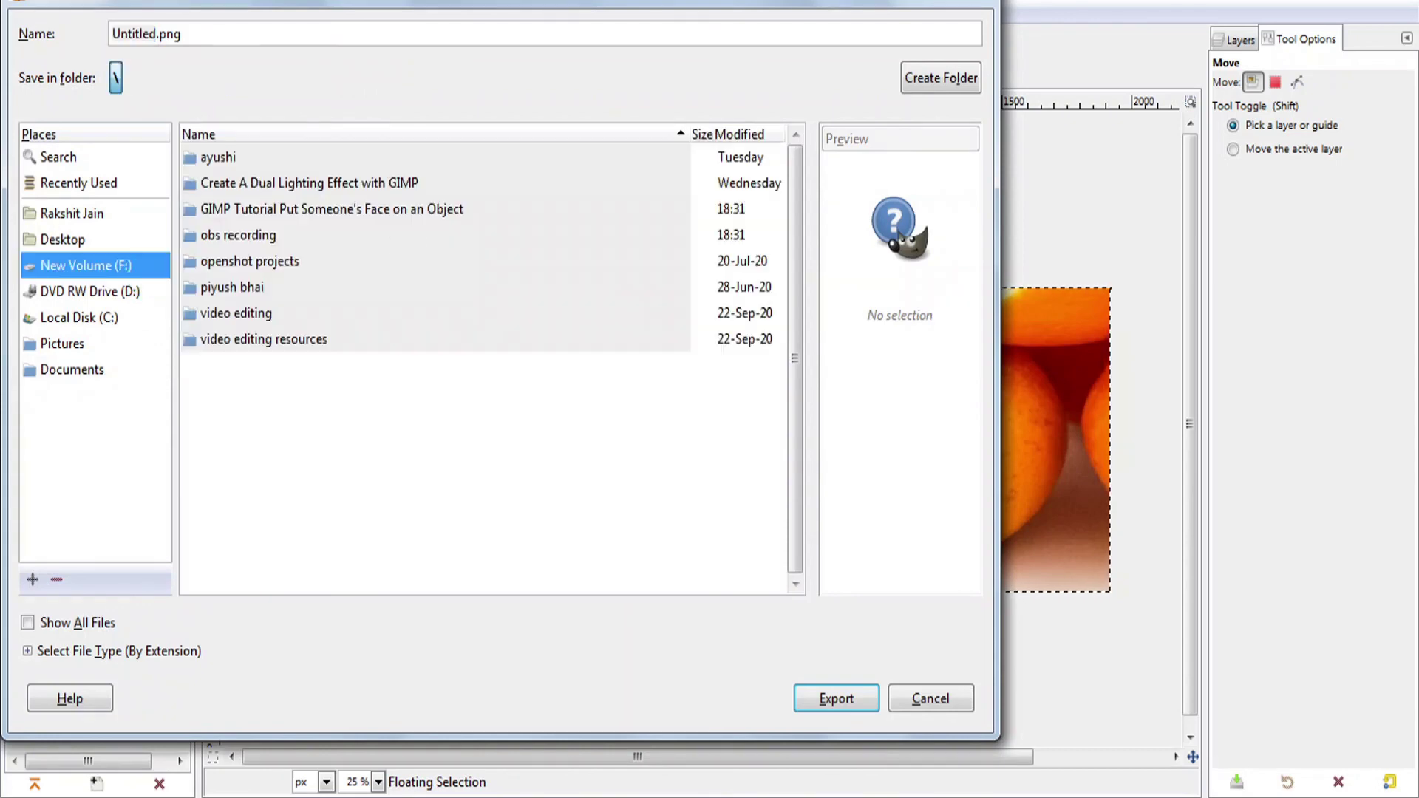
pyautogui.doubleClick(444, 209)
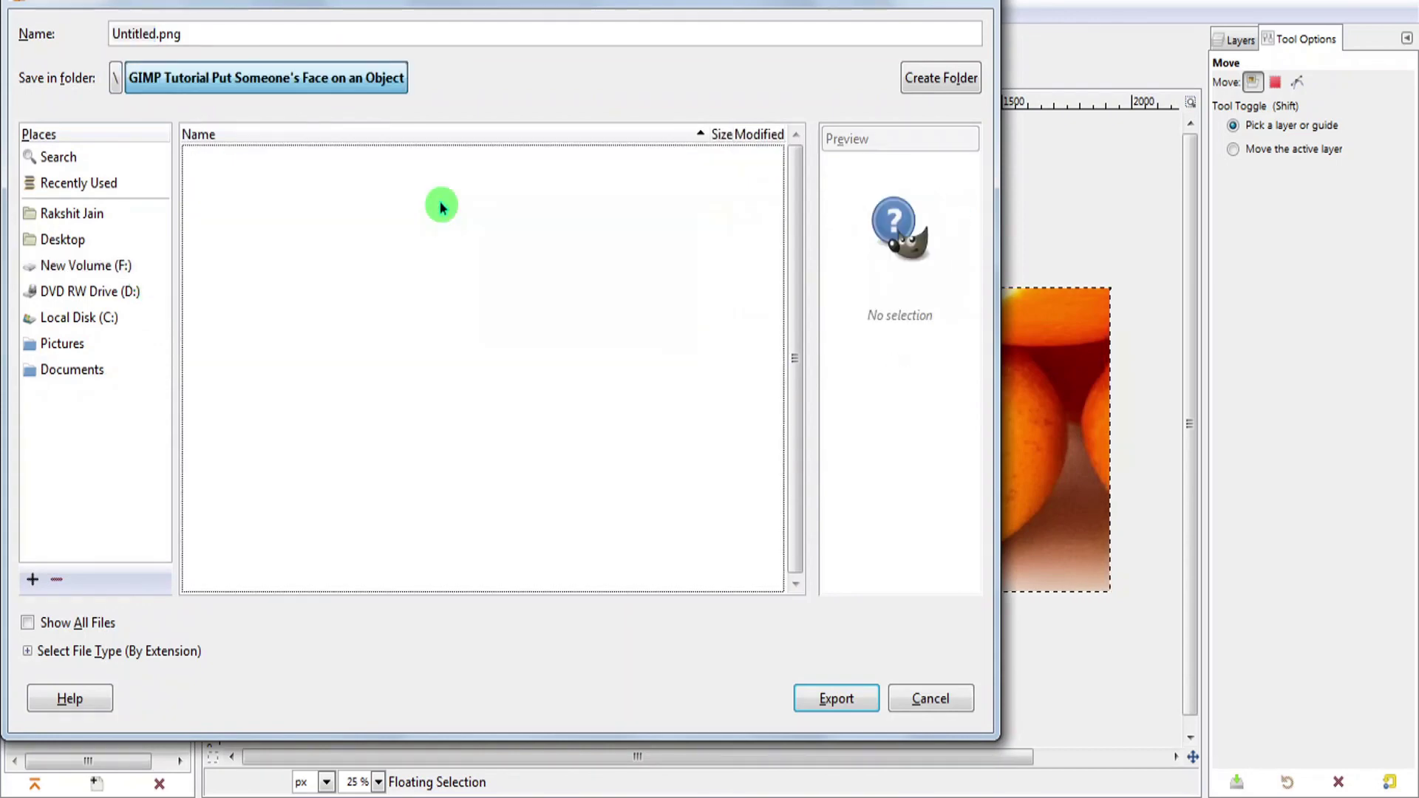
pyautogui.click(841, 698)
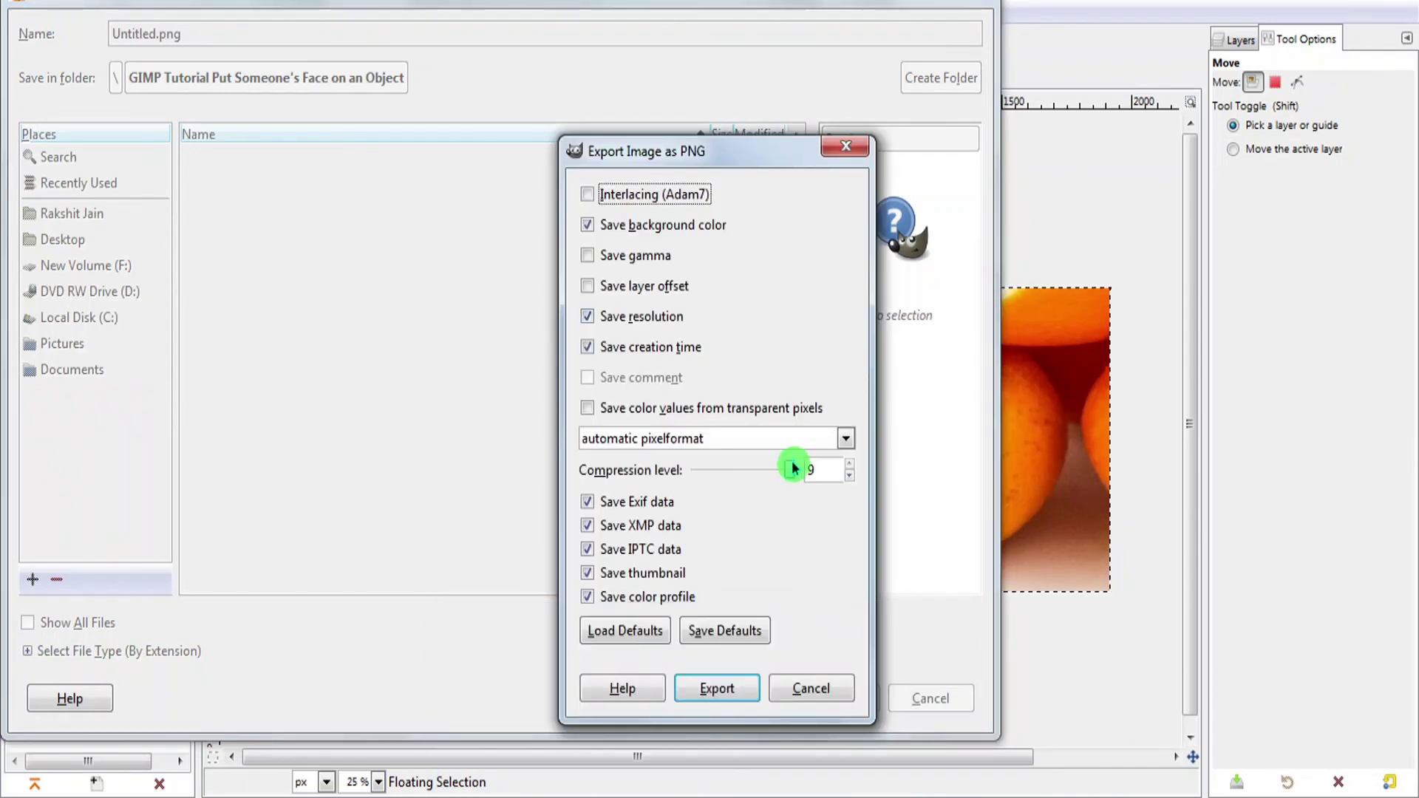
pyautogui.click(738, 691)
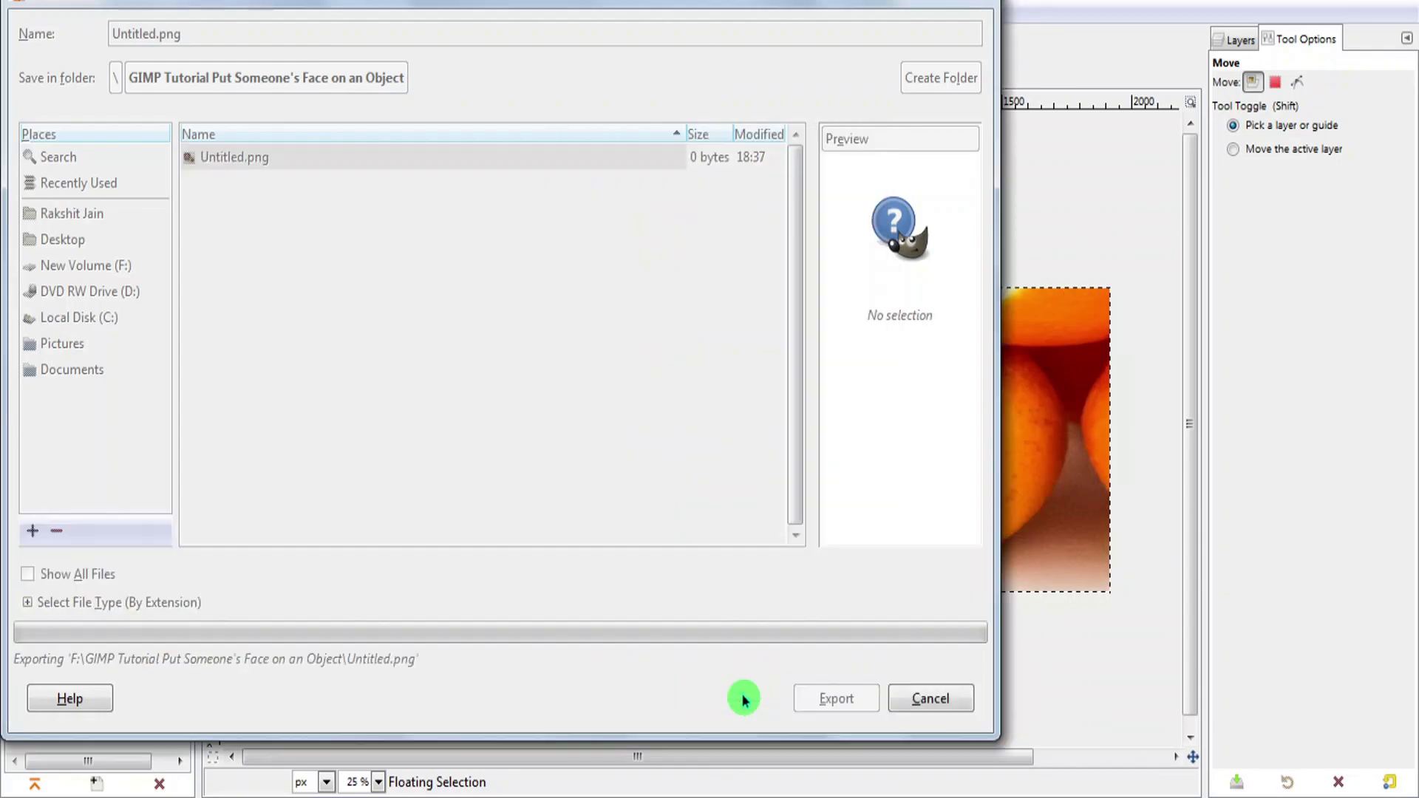